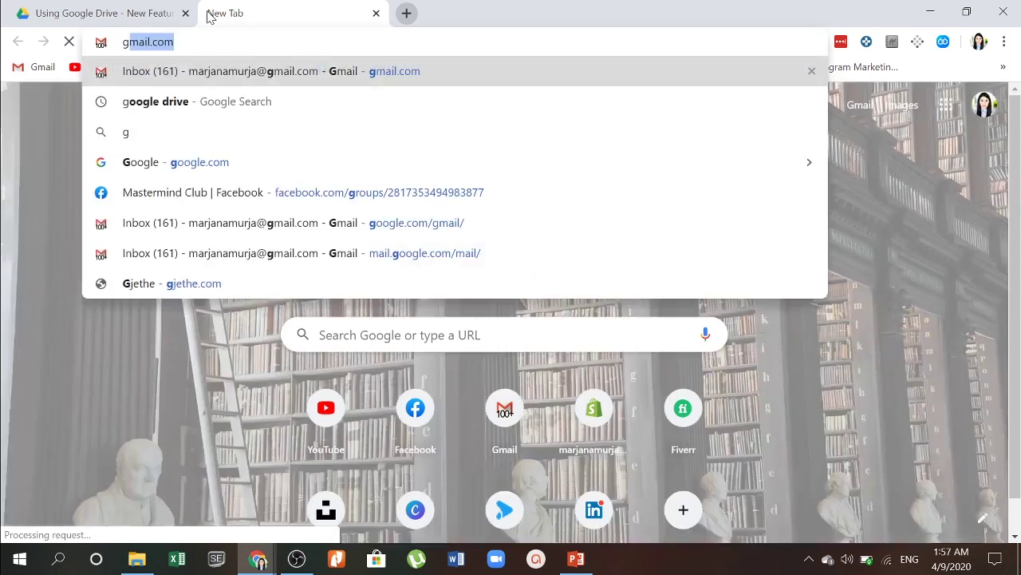
Step: Search for 'google drive' and open the official Google Drive: Free Cloud Storage result
text(rive)
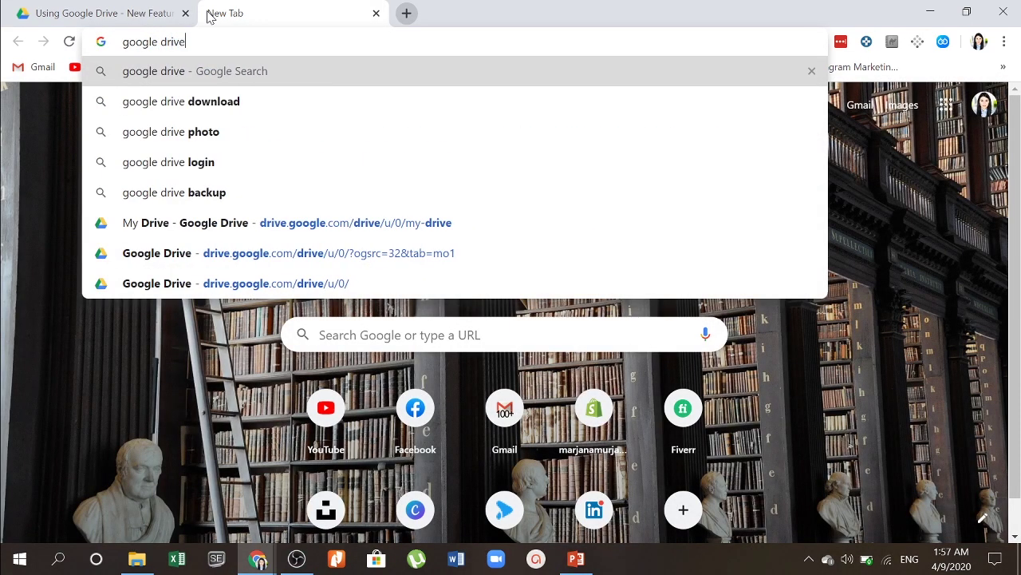
key(Return)
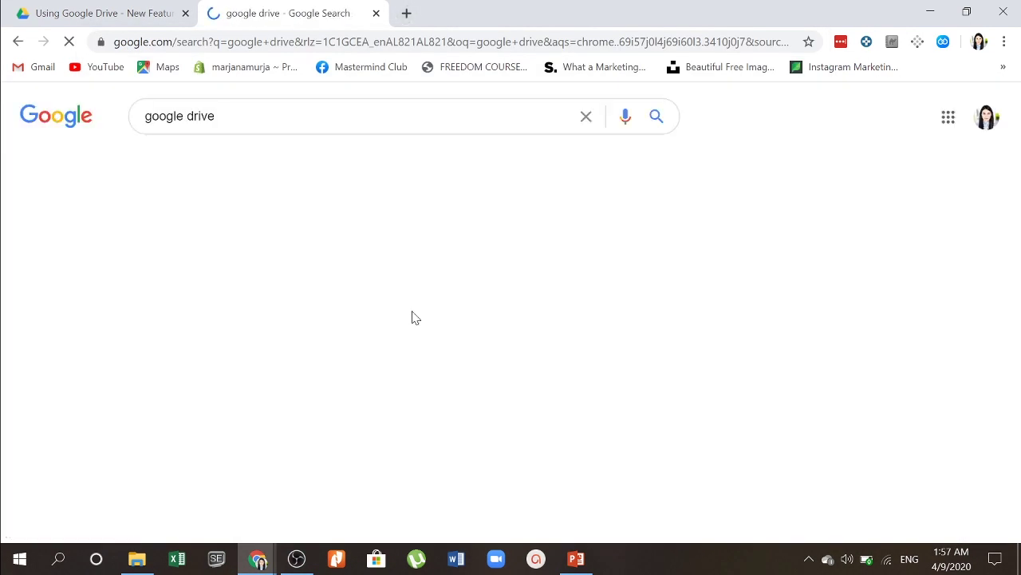
scroll(452, 296, down, 1)
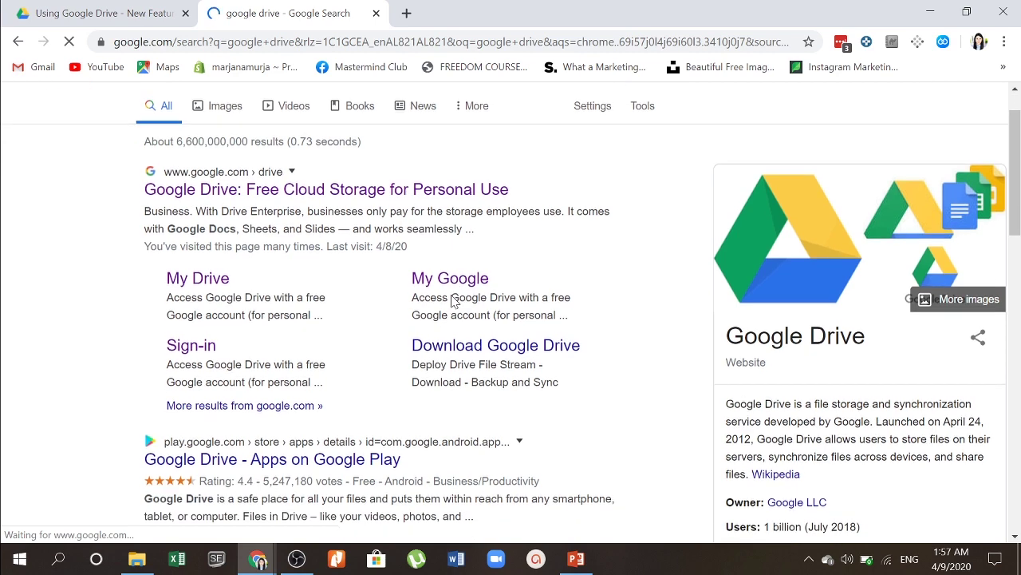
click(330, 190)
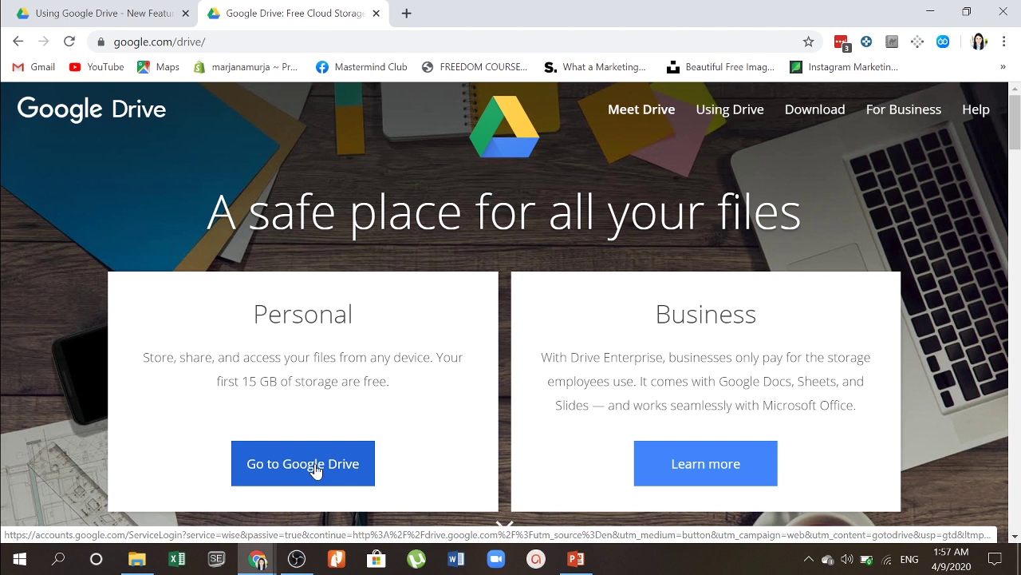
Step: Enter Google Drive, switch to the other signed-in account, and close the old My Drive tab
click(316, 471)
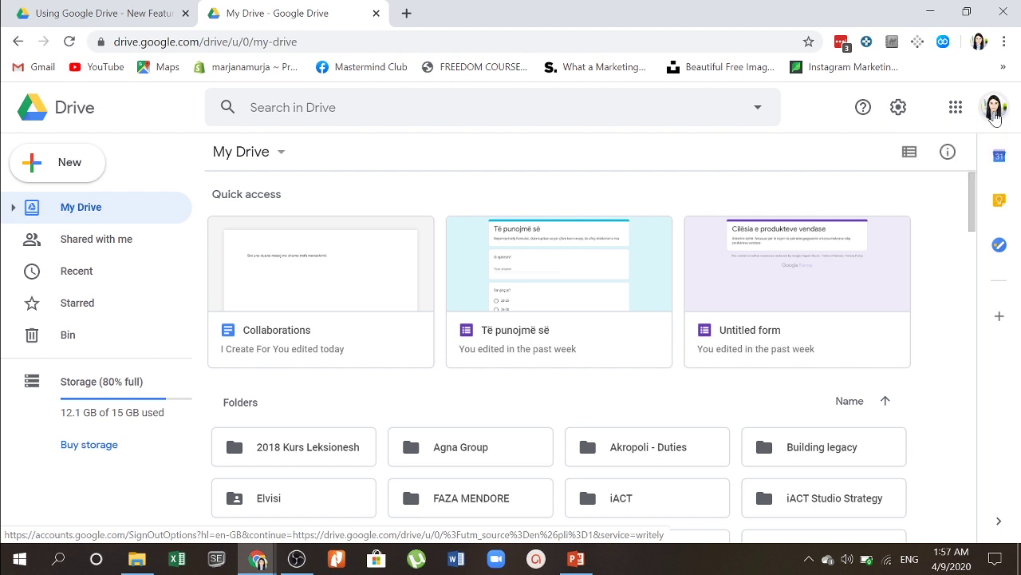
click(995, 112)
scroll(886, 308, down, 2)
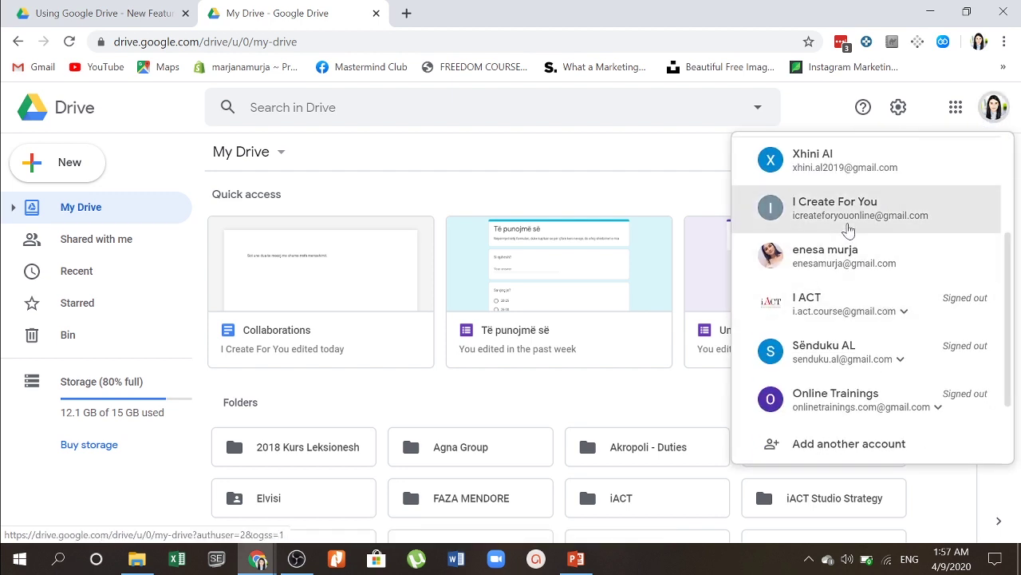
click(848, 228)
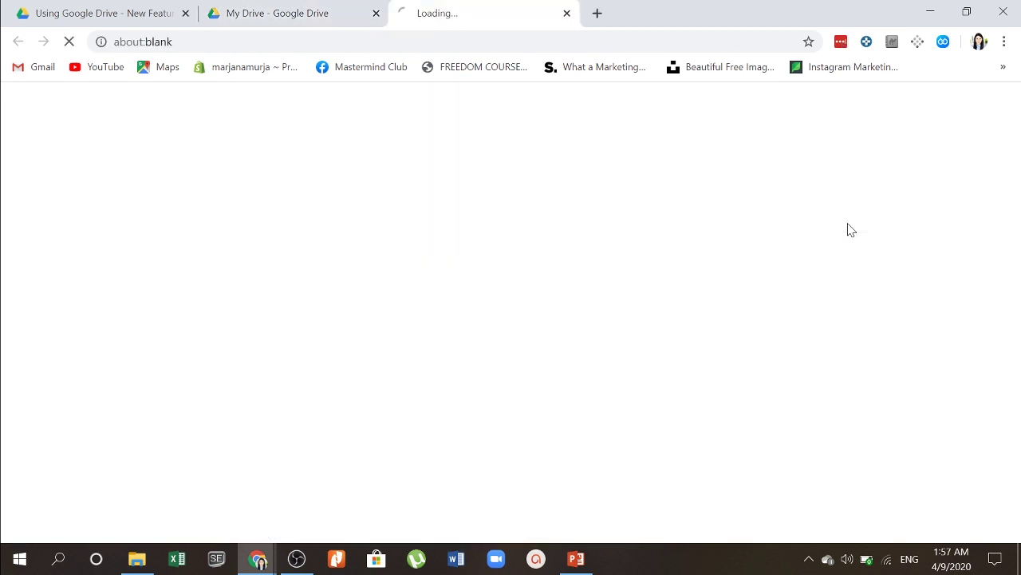
click(375, 14)
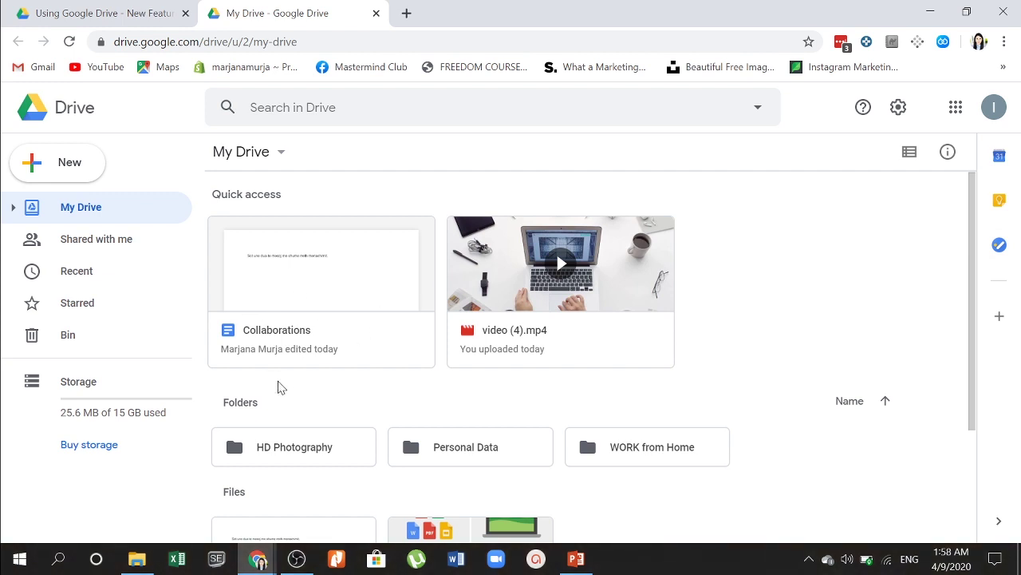
Step: Create a new folder named 'Test Tutorial' in My Drive
scroll(281, 386, down, 2)
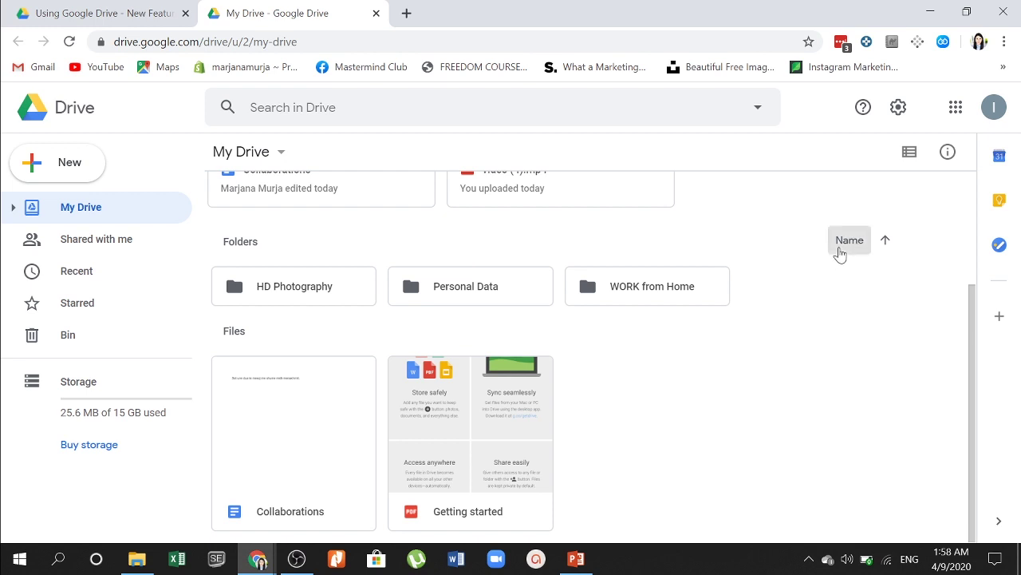
click(266, 292)
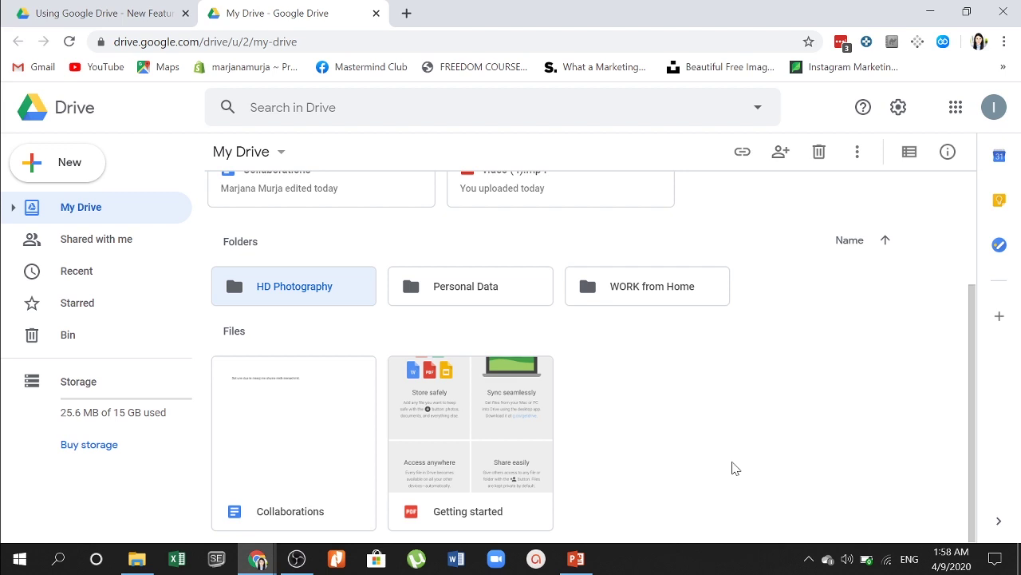
scroll(735, 468, up, 2)
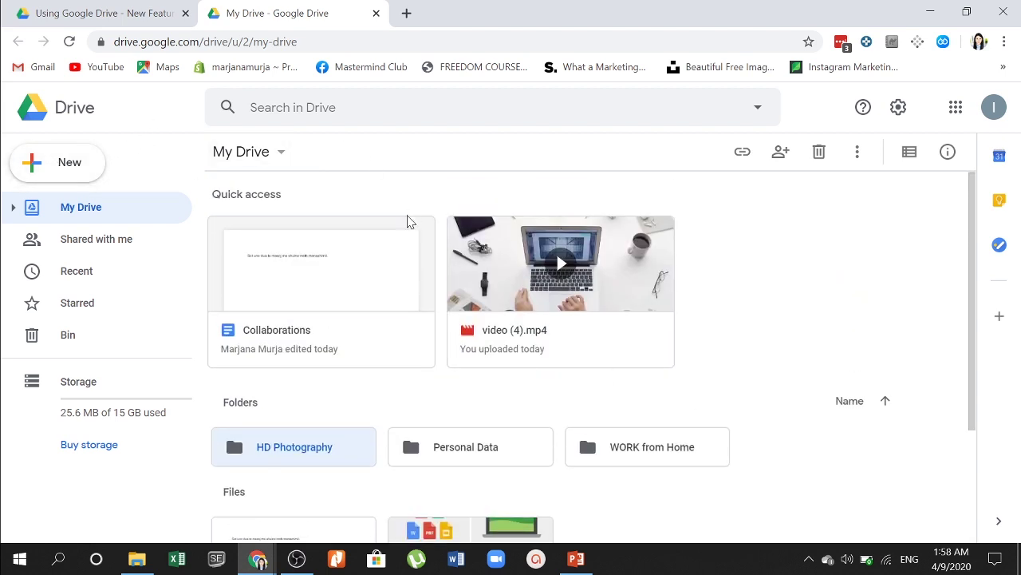
click(53, 162)
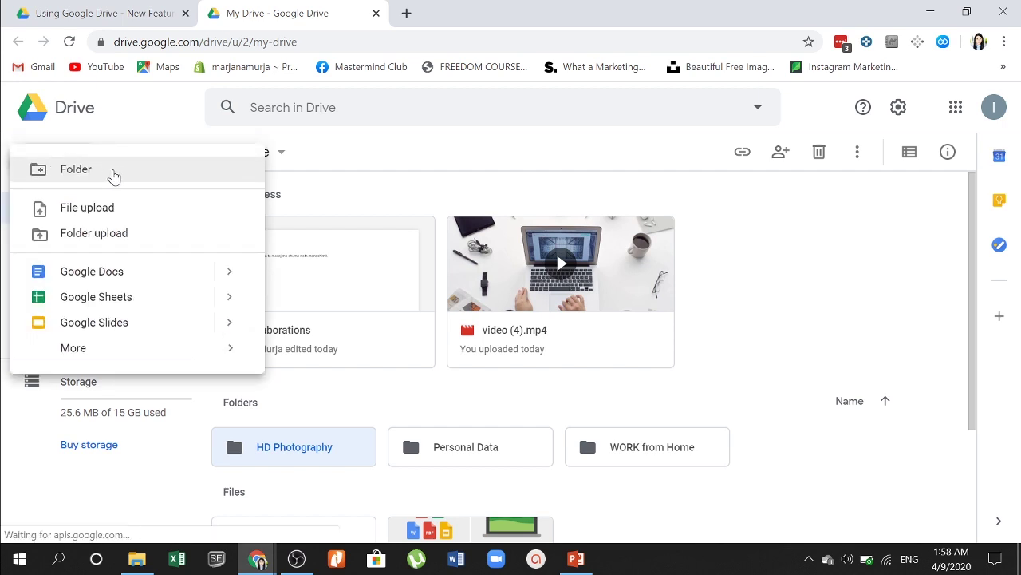
click(112, 173)
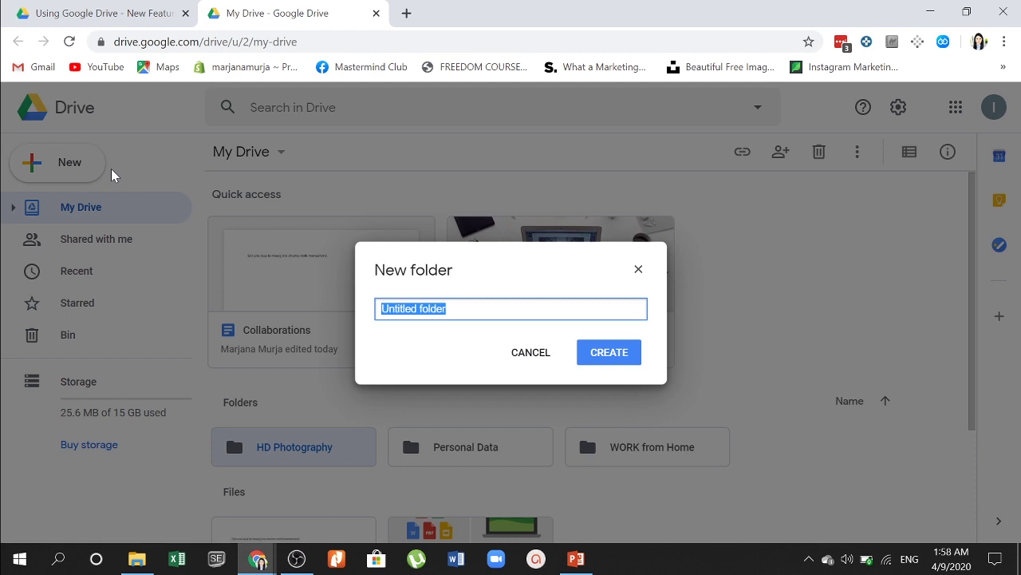
text(Test Tur)
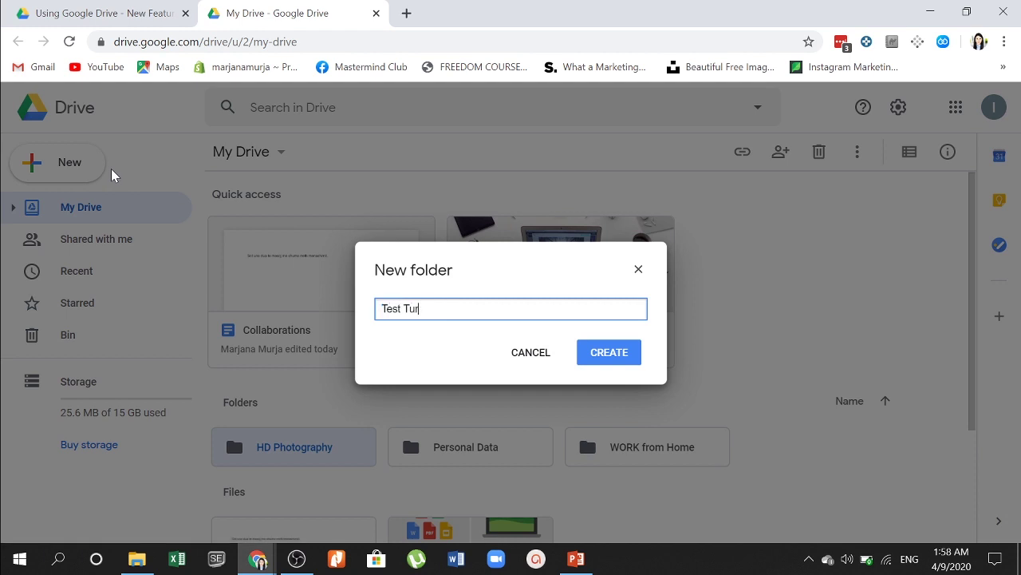
text(orial)
key(Return)
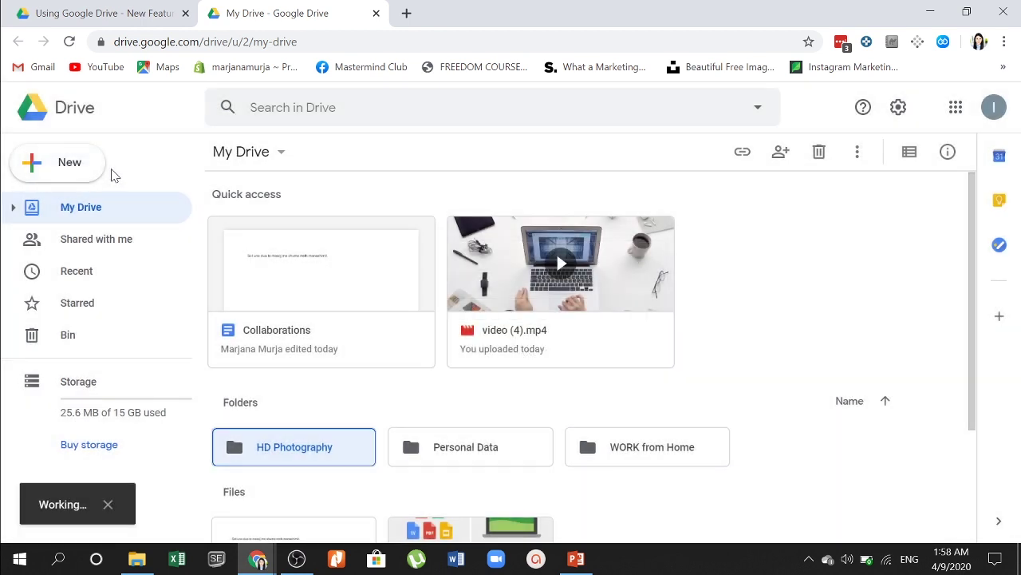
scroll(577, 423, down, 2)
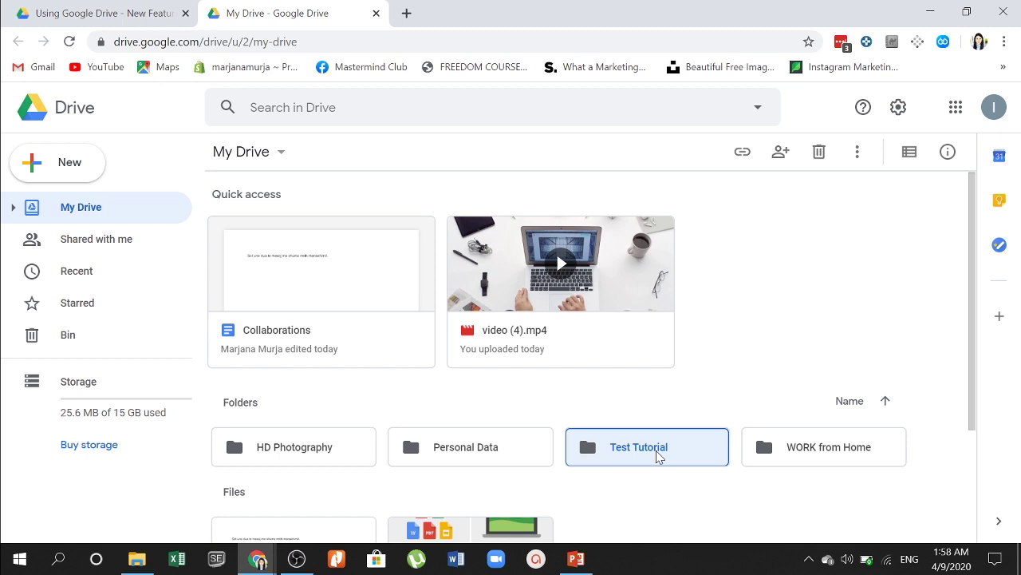
Step: Open the Test Tutorial folder, cancel a file upload, then reopen the New menu
double_click(656, 452)
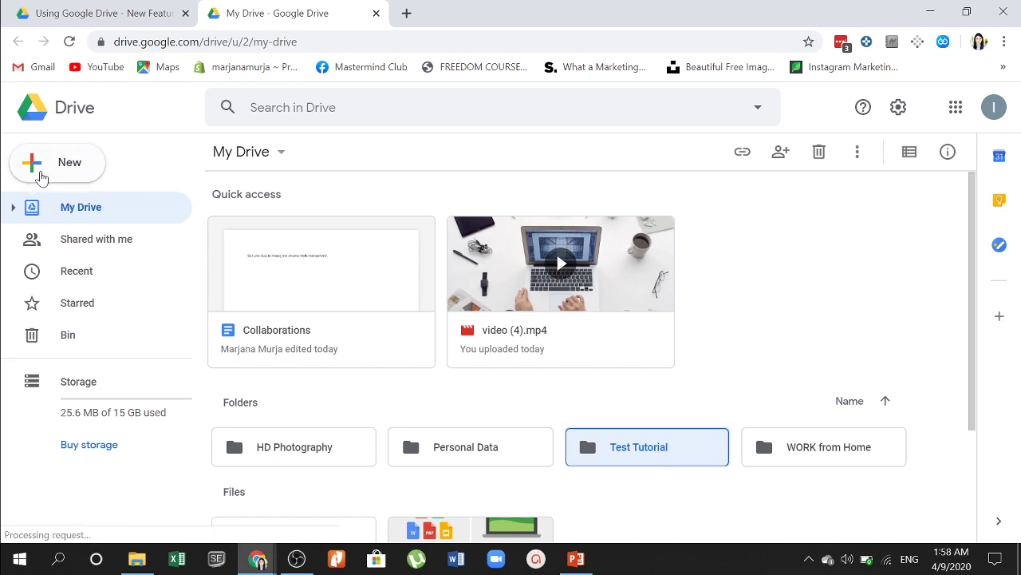
click(44, 174)
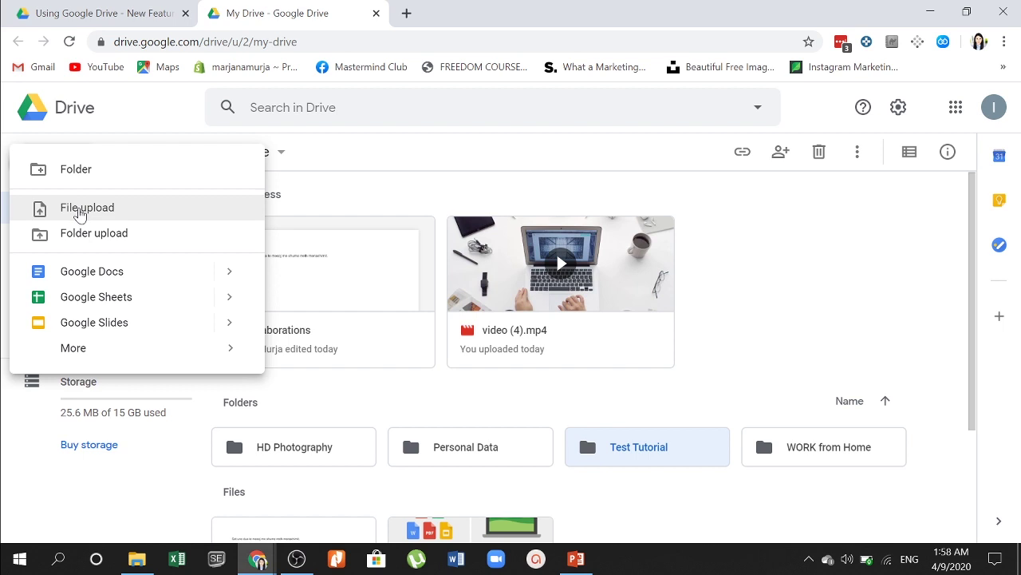
click(80, 210)
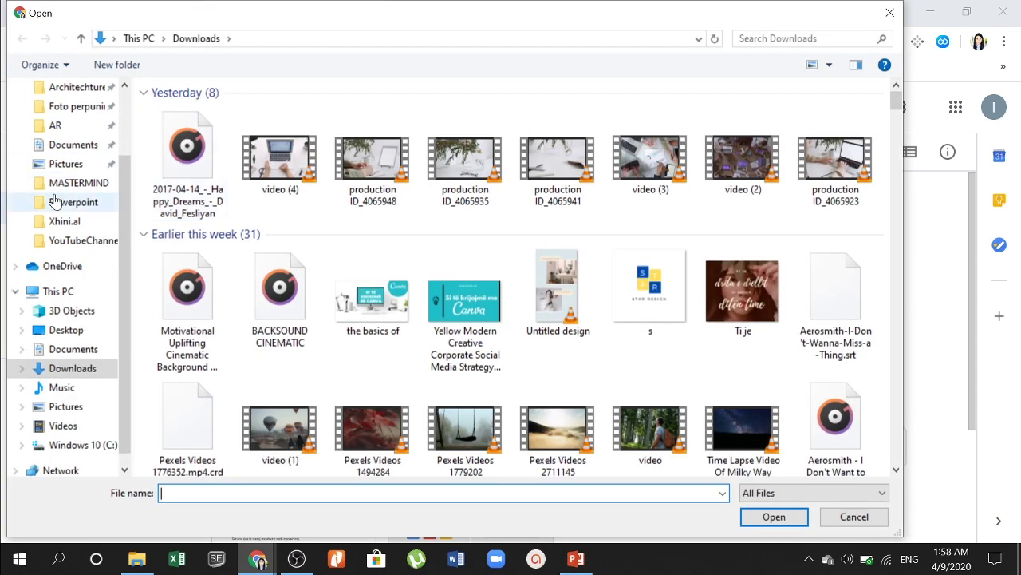
click(887, 16)
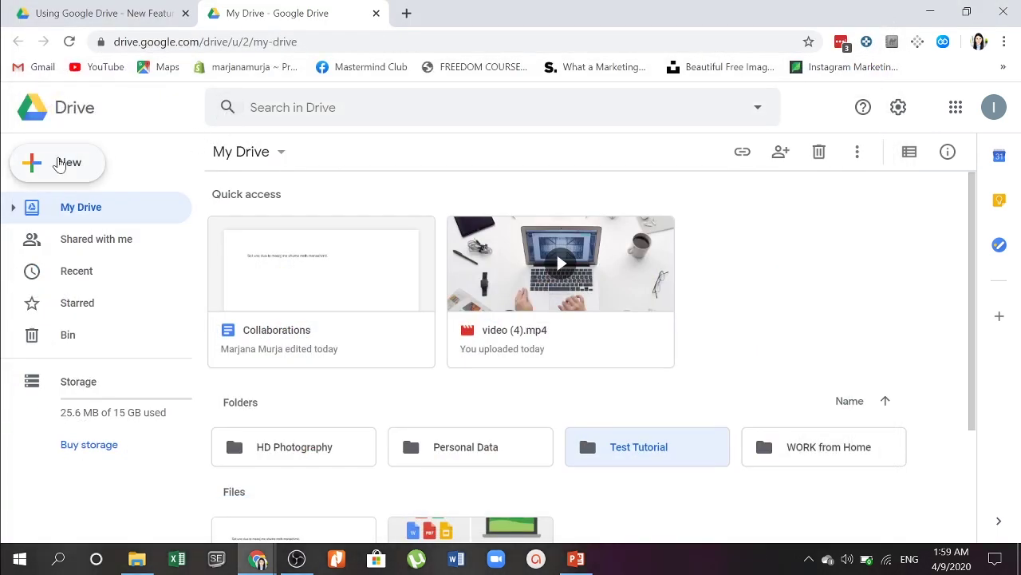
click(59, 164)
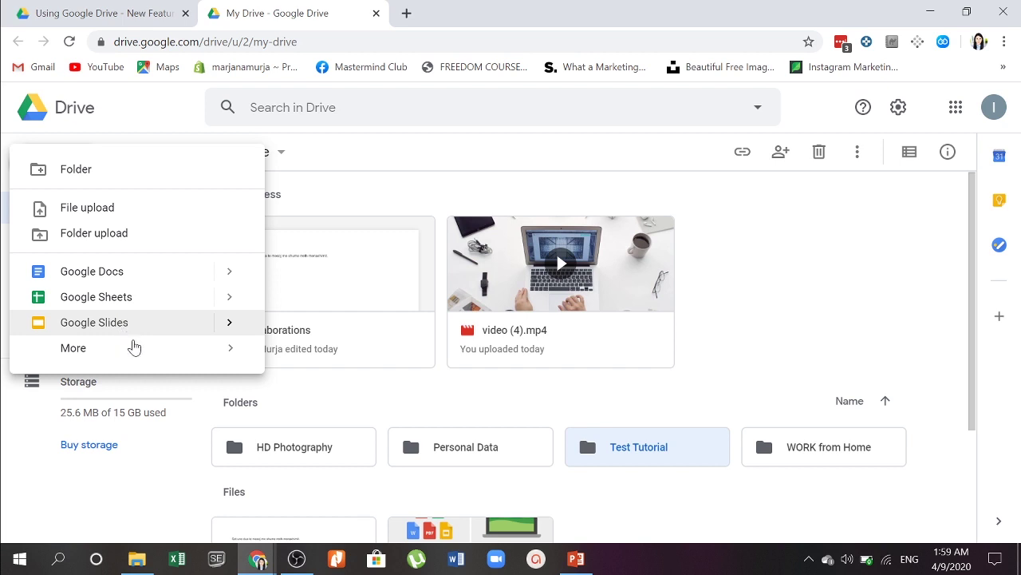
Step: Create a new Google Sites site from the New menu's More submenu
mouse_move(134, 348)
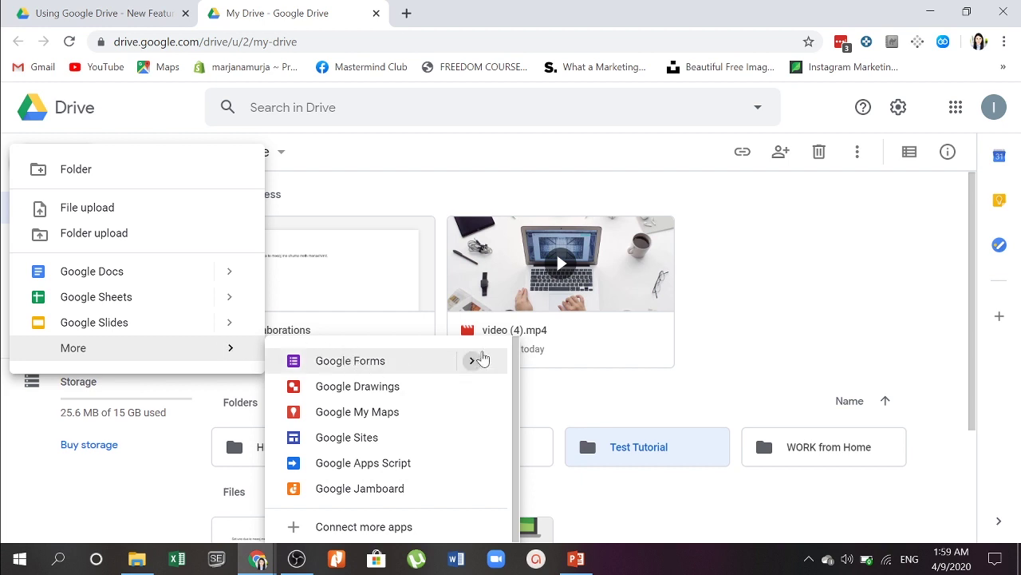
mouse_move(473, 361)
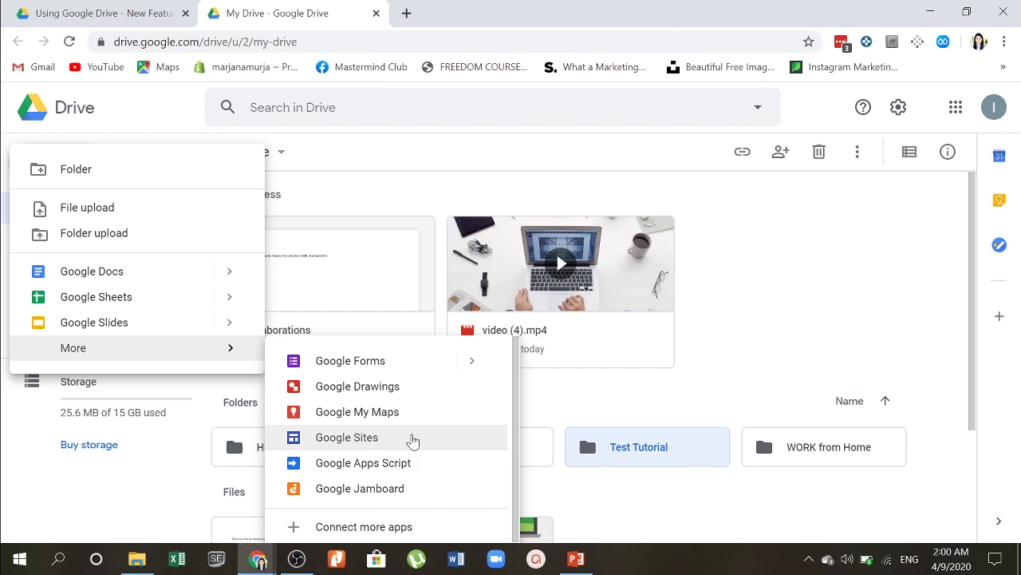
click(413, 441)
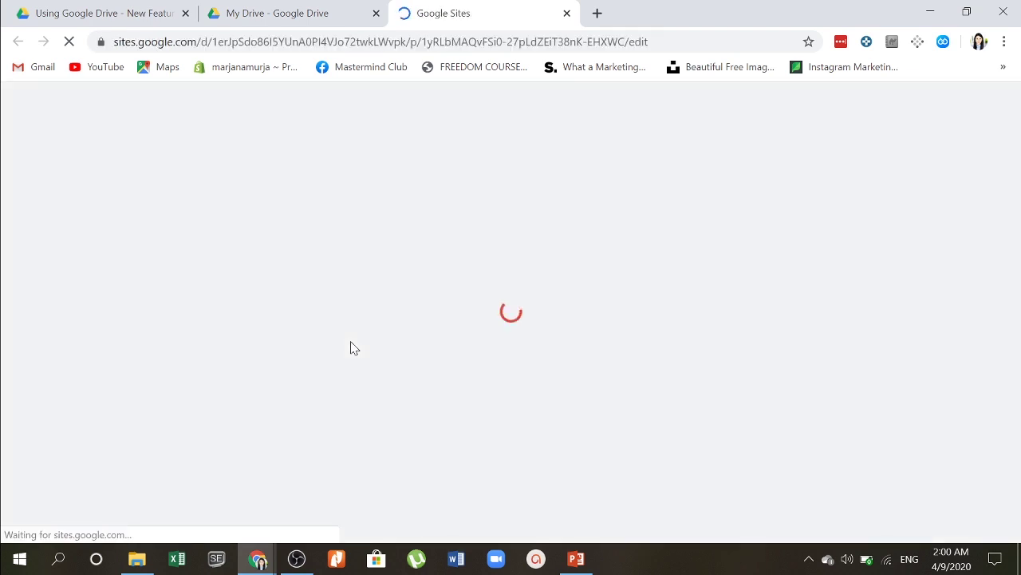
Step: Switch to the new Untitled site tab and dismiss the Add content tour
click(277, 13)
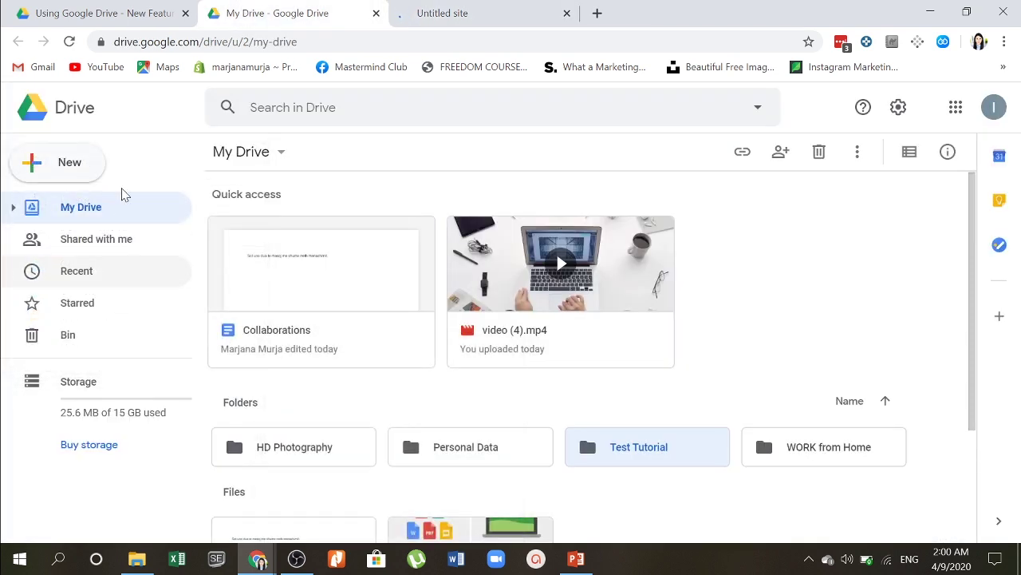
click(74, 163)
mouse_move(226, 349)
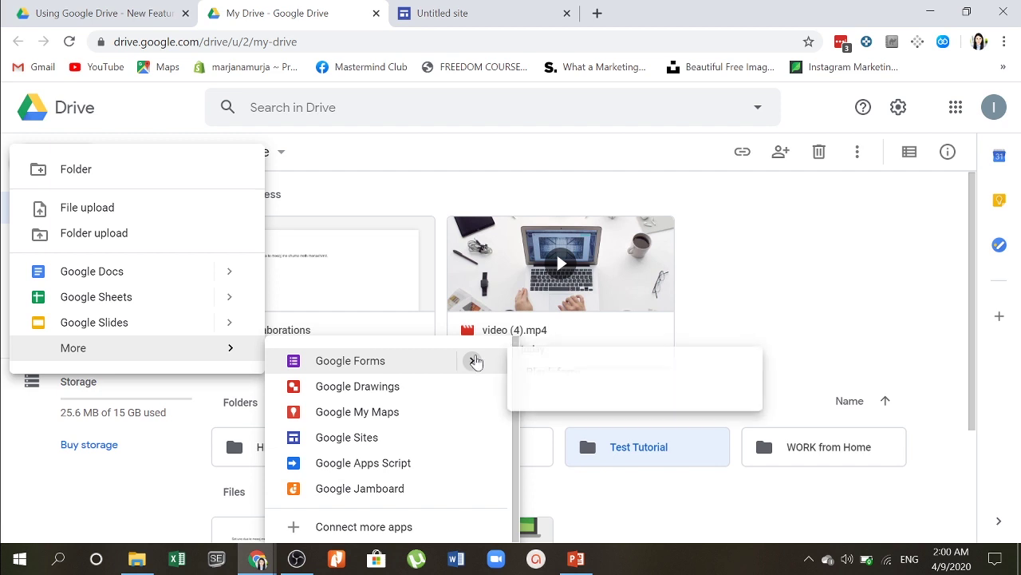
click(526, 11)
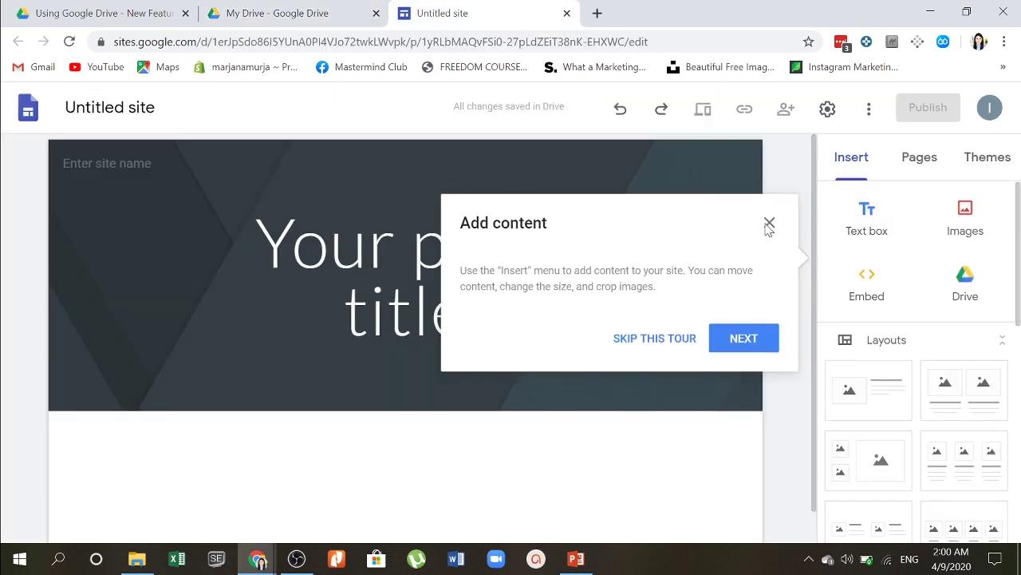
click(768, 224)
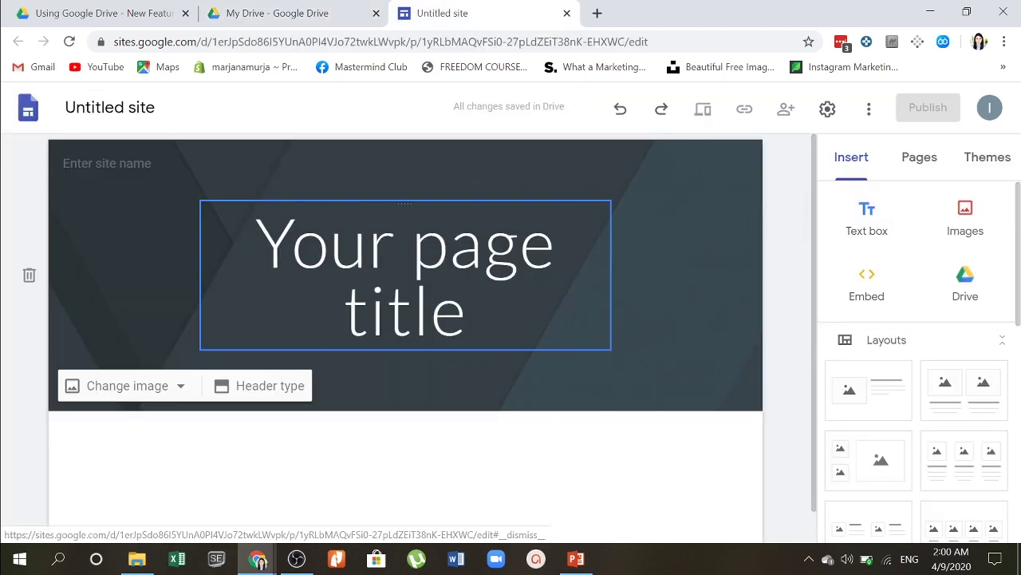
Step: Scroll through the Insert panel to browse the available layouts
scroll(405, 240, down, 1)
scroll(730, 245, up, 1)
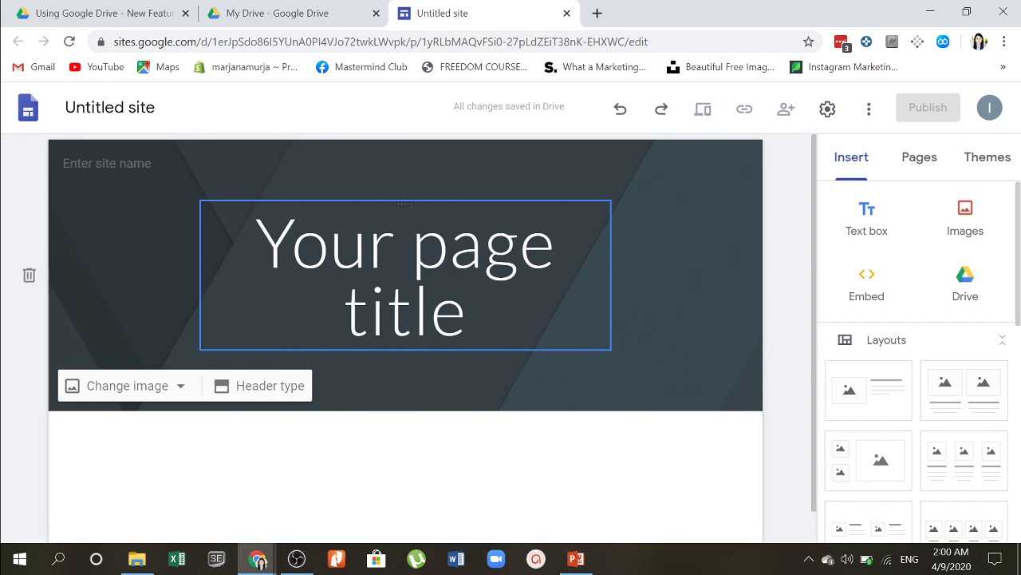
scroll(915, 352, down, 5)
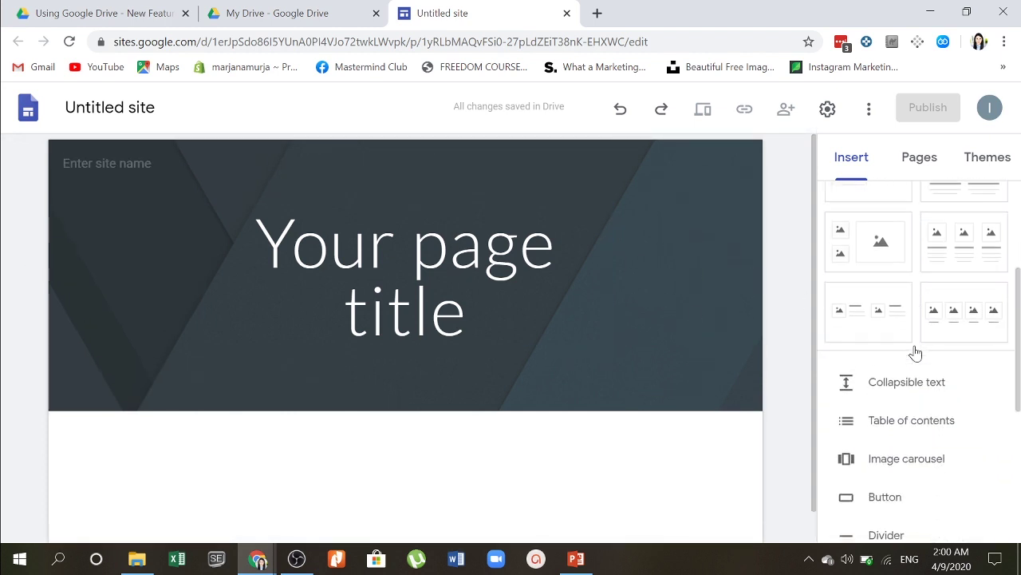
scroll(918, 352, up, 5)
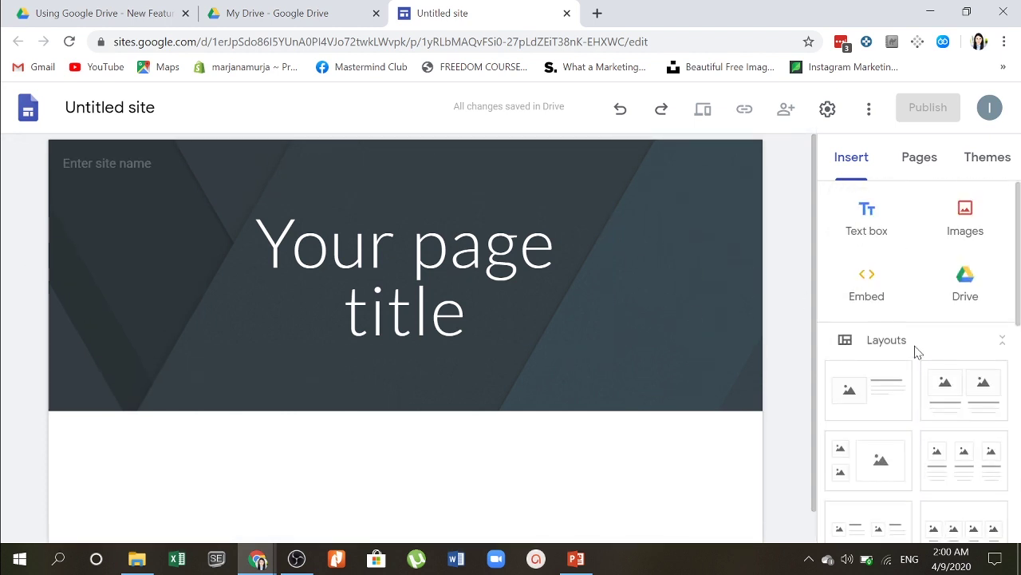
scroll(798, 483, down, 1)
scroll(798, 484, up, 1)
scroll(958, 312, down, 2)
scroll(959, 312, up, 2)
scroll(959, 312, down, 2)
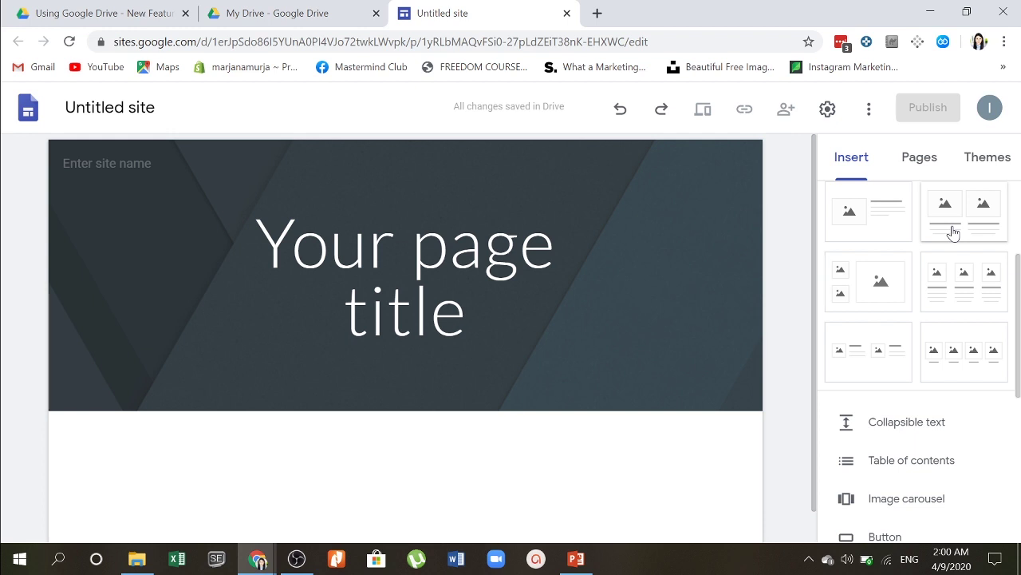
Step: Add a section with two image placeholders from the Insert panel's layouts
click(952, 232)
scroll(202, 370, up, 2)
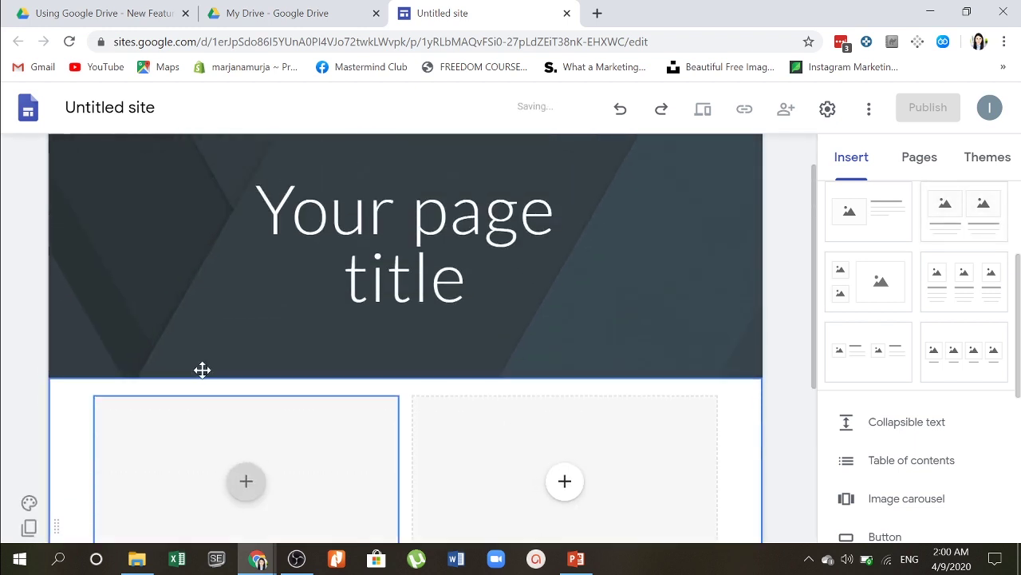
scroll(202, 369, up, 1)
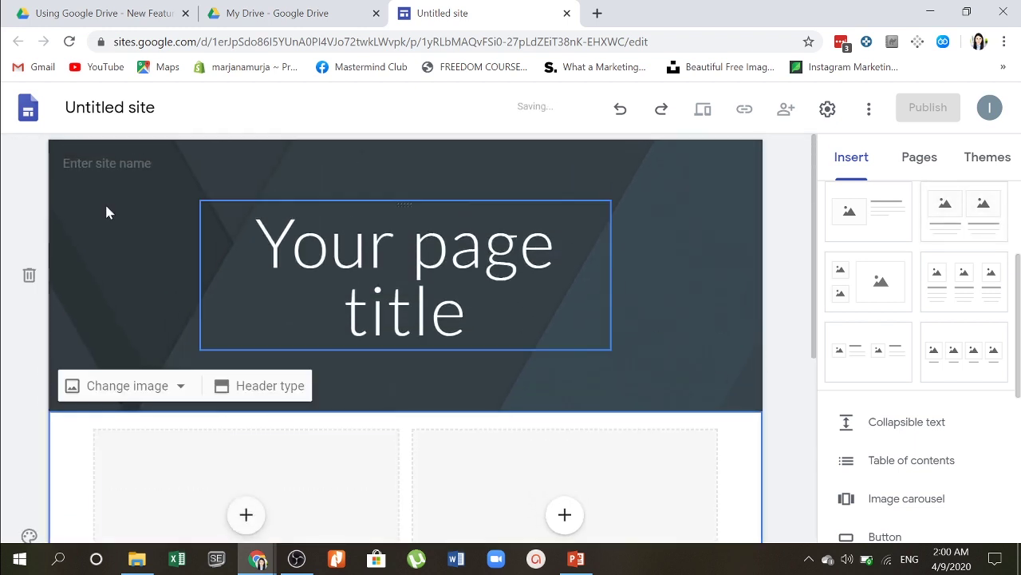
Step: Choose Images from the header's quick insert menu to open the image picker
click(111, 267)
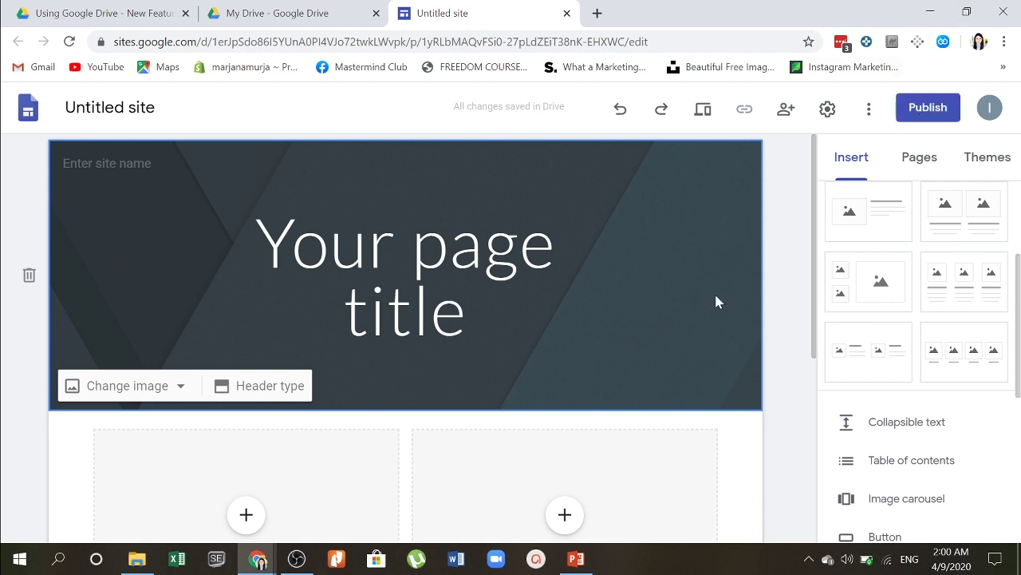
right_click(660, 257)
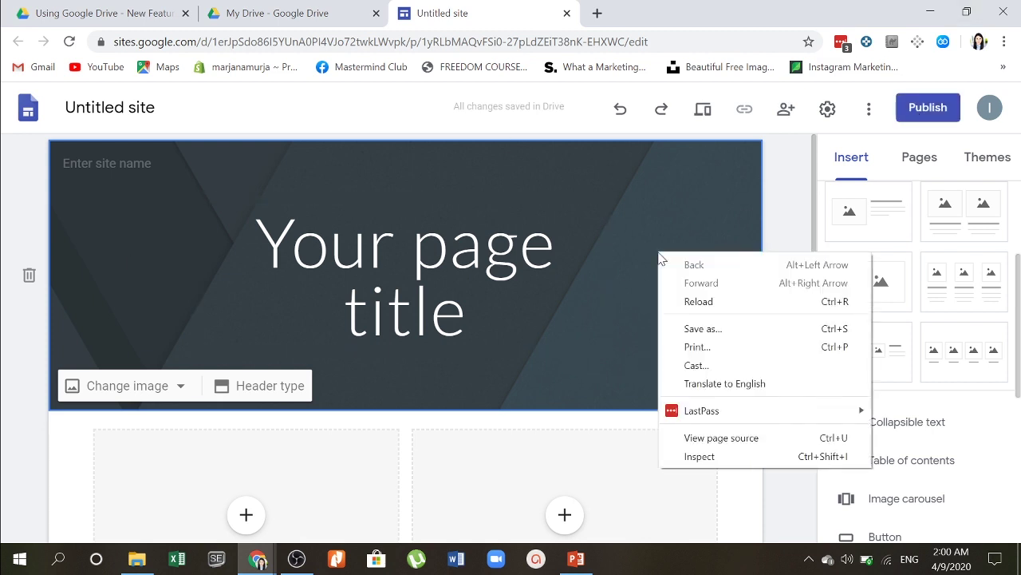
click(659, 257)
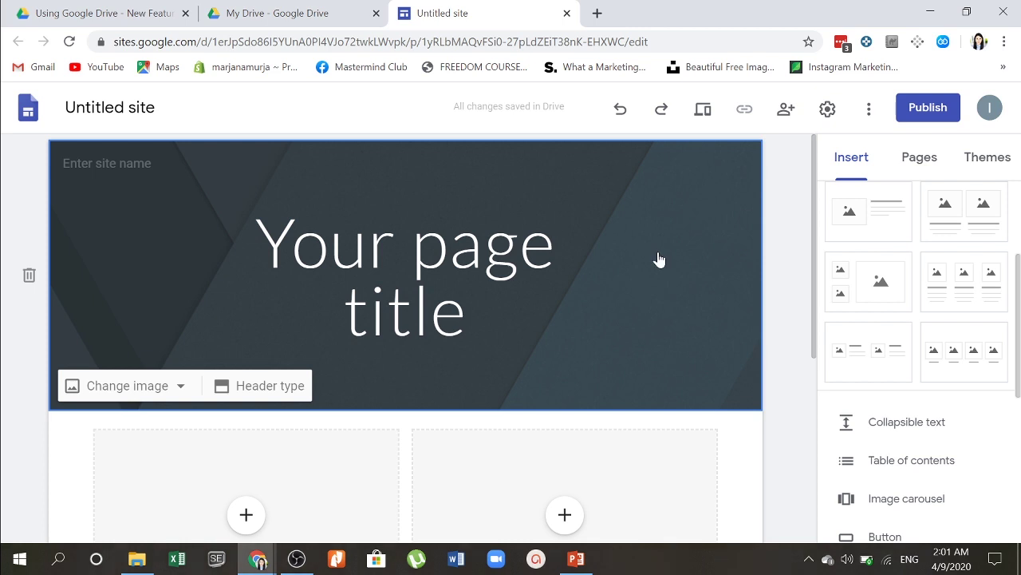
double_click(659, 257)
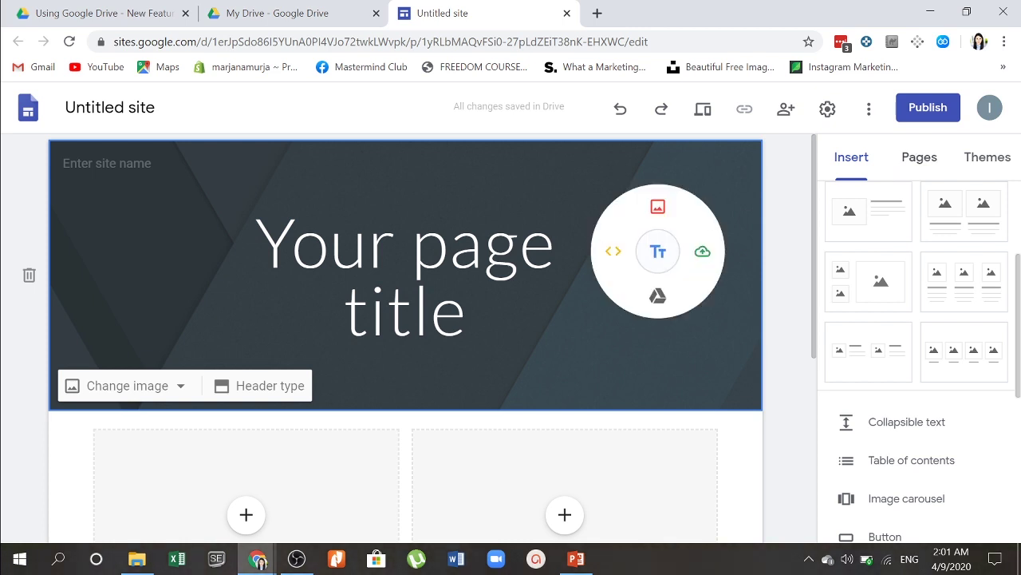
click(657, 209)
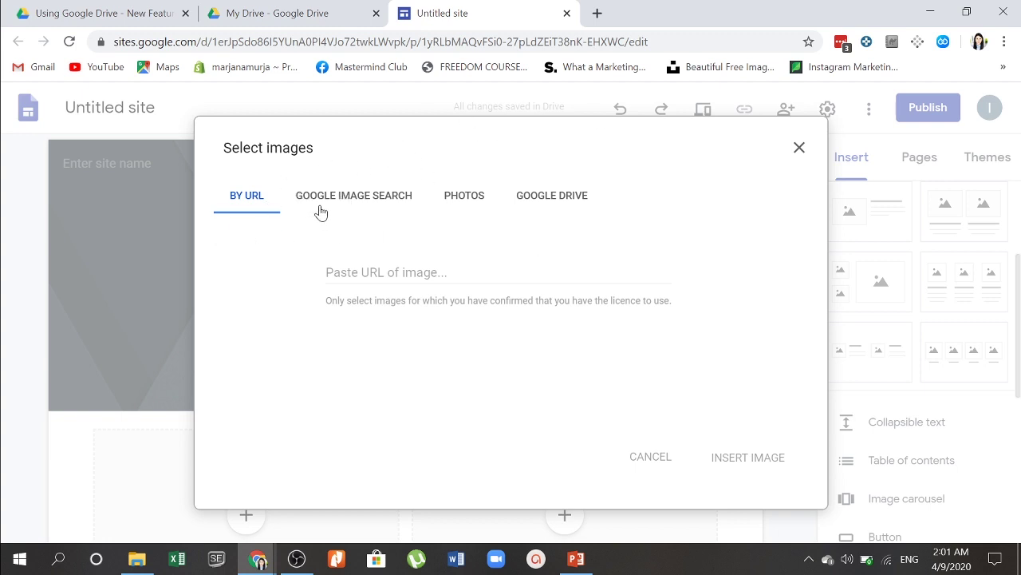
Step: Check the picker's Photos, Shared with me, Recent and My Drive sources, then return to My Drive
click(465, 199)
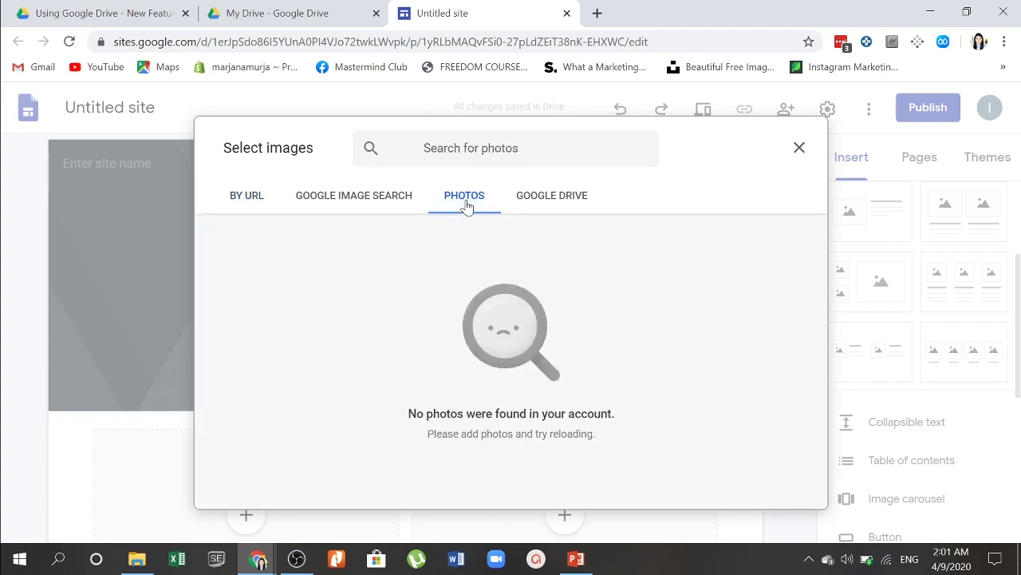
click(564, 199)
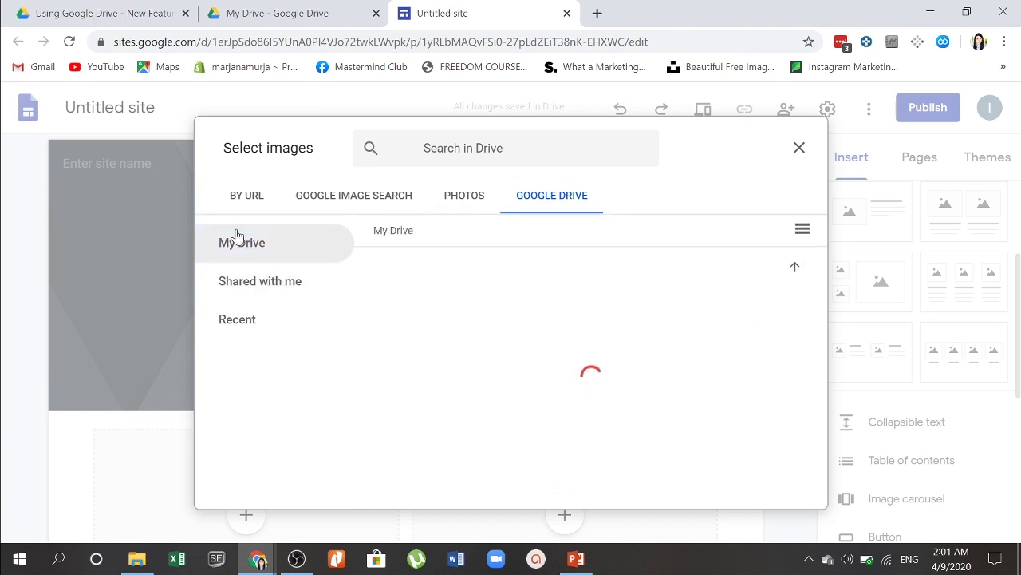
click(251, 283)
click(241, 320)
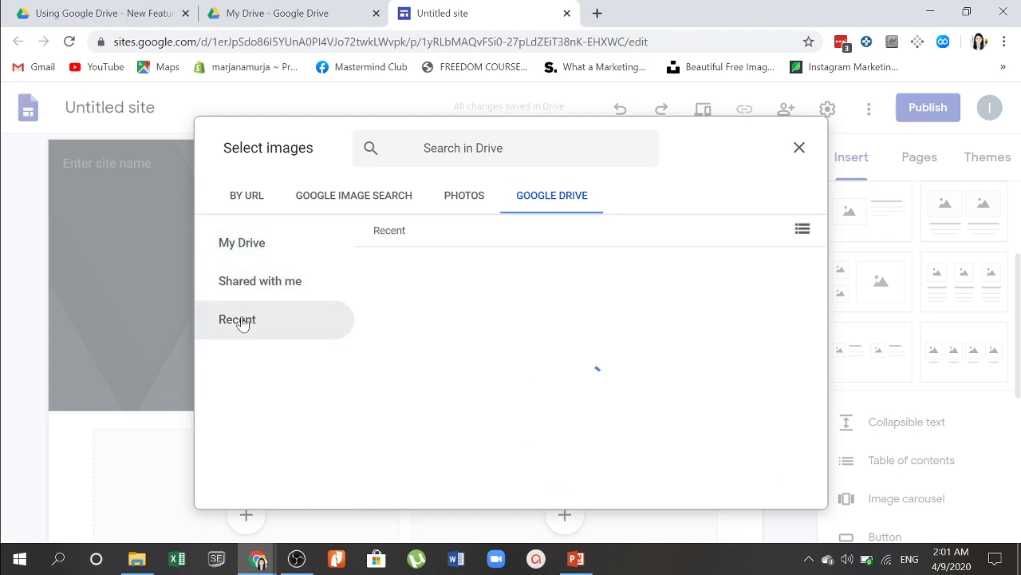
click(256, 239)
click(253, 206)
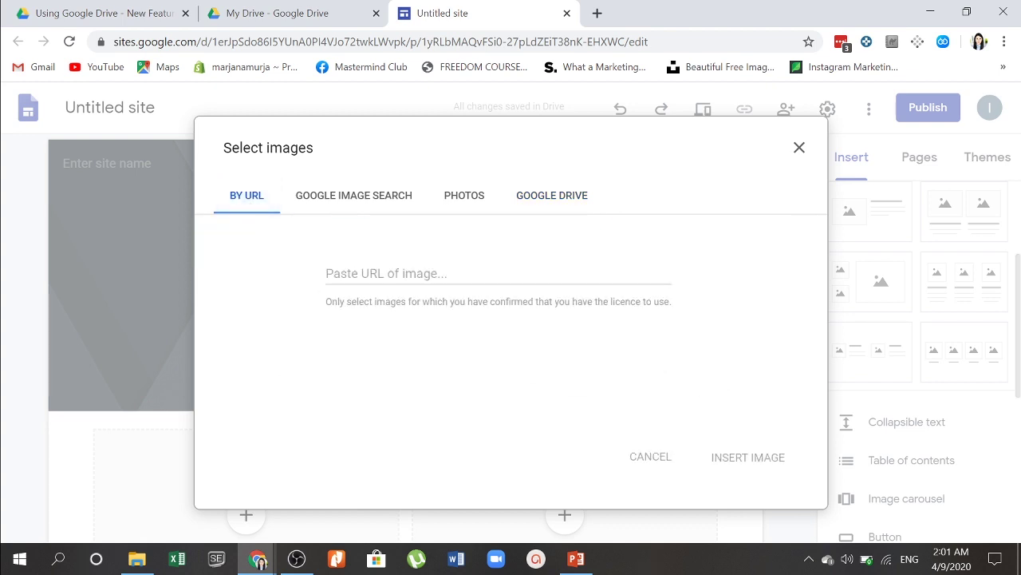
click(532, 188)
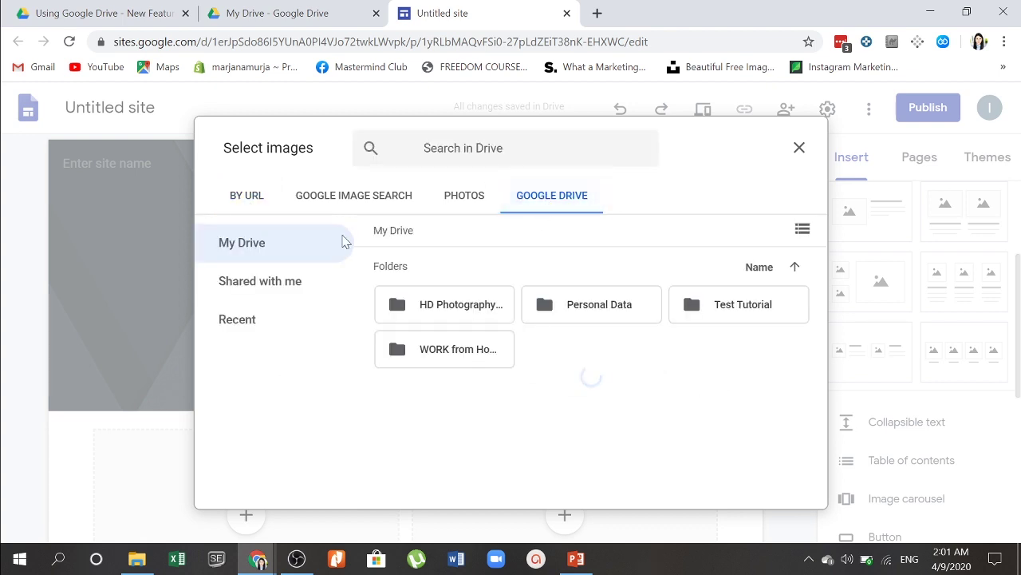
click(124, 6)
click(279, 10)
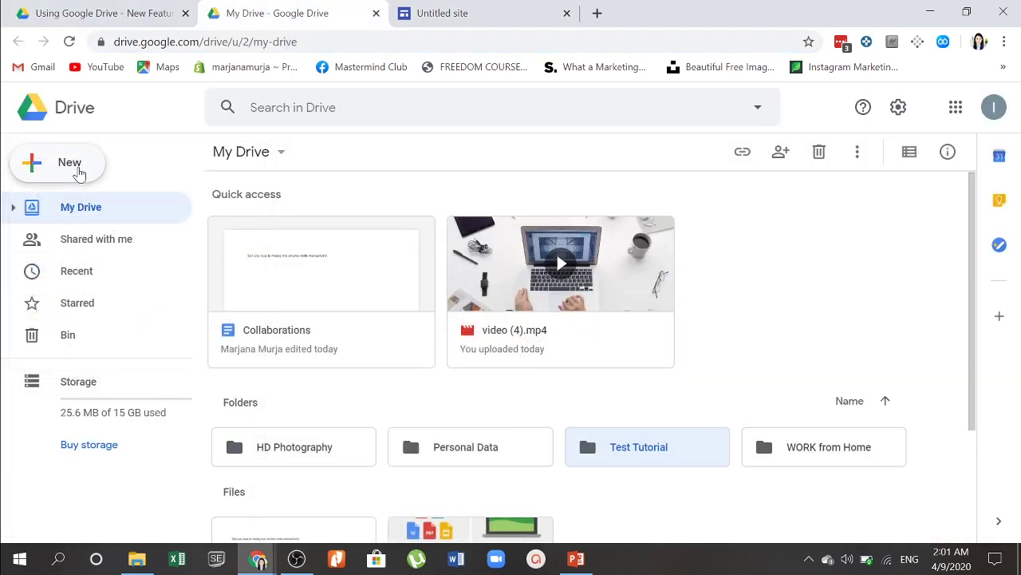
Step: Upload the unsplash desk photo from the Downloads folder via New > File upload
click(80, 173)
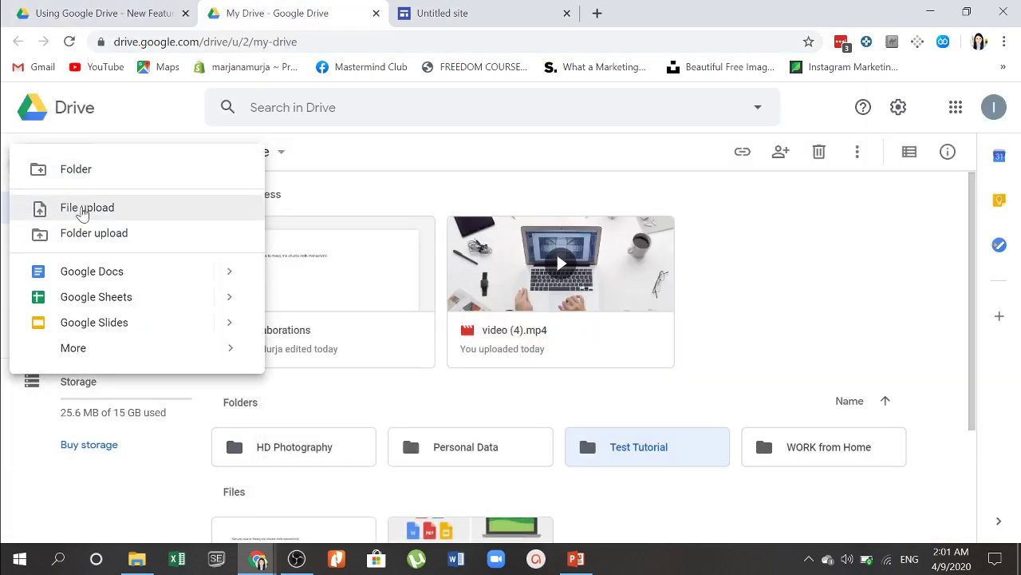
click(80, 210)
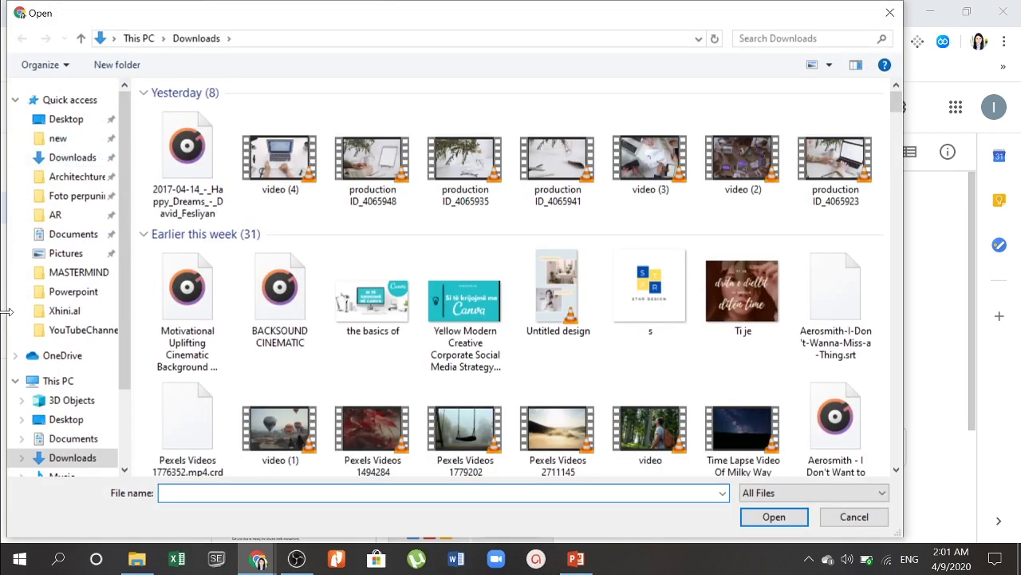
click(77, 165)
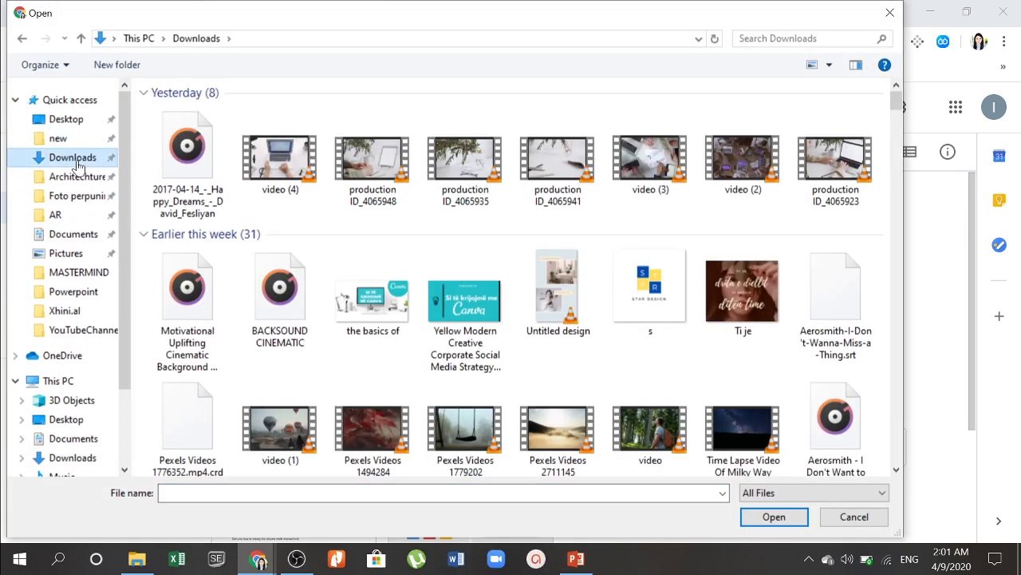
click(59, 139)
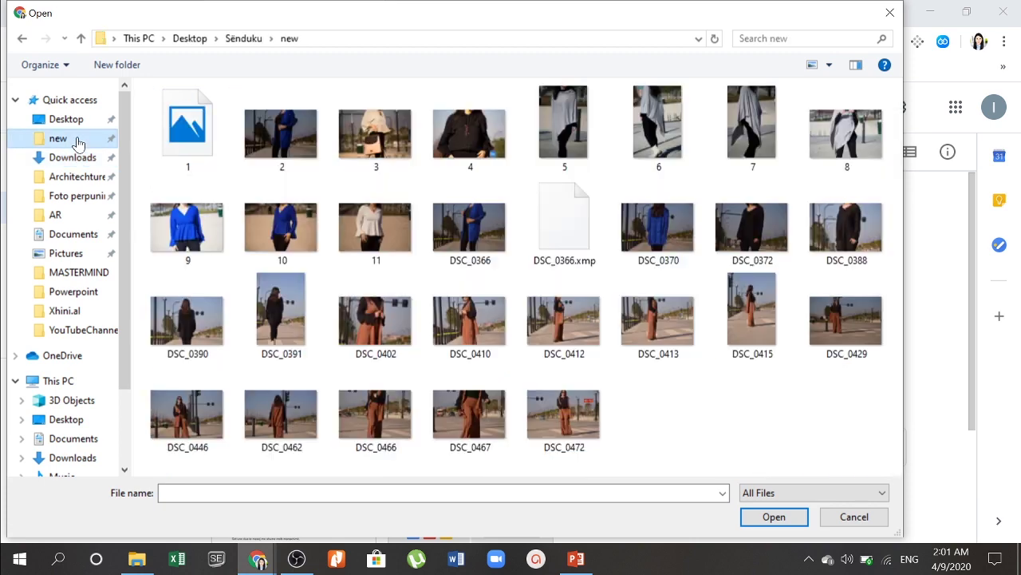
click(72, 176)
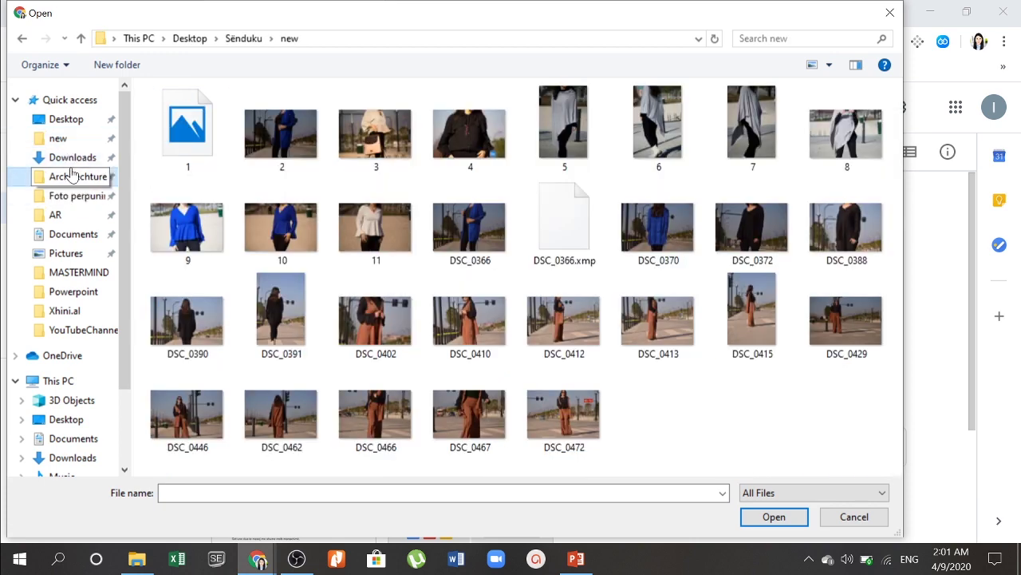
click(71, 159)
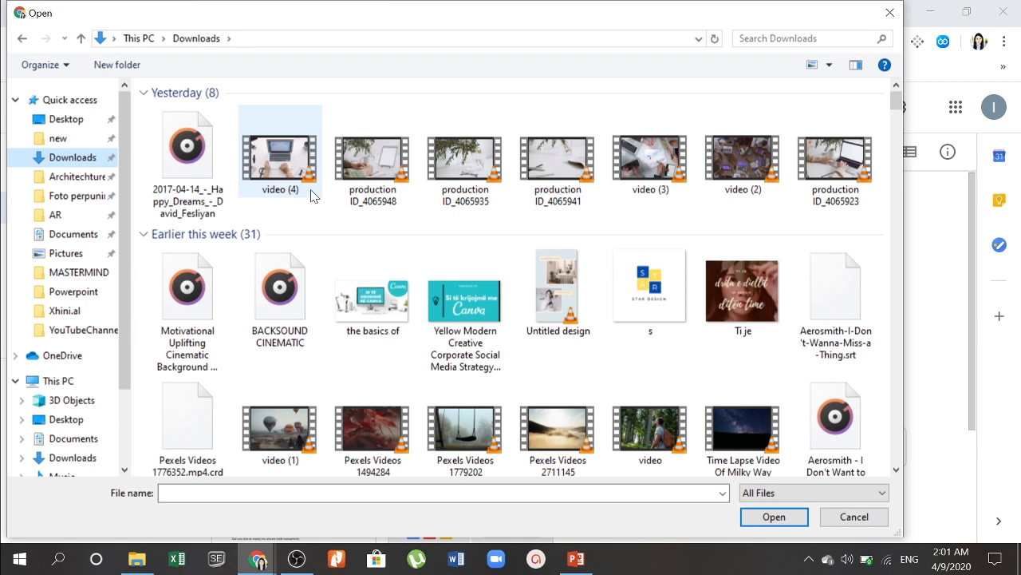
scroll(313, 200, down, 2)
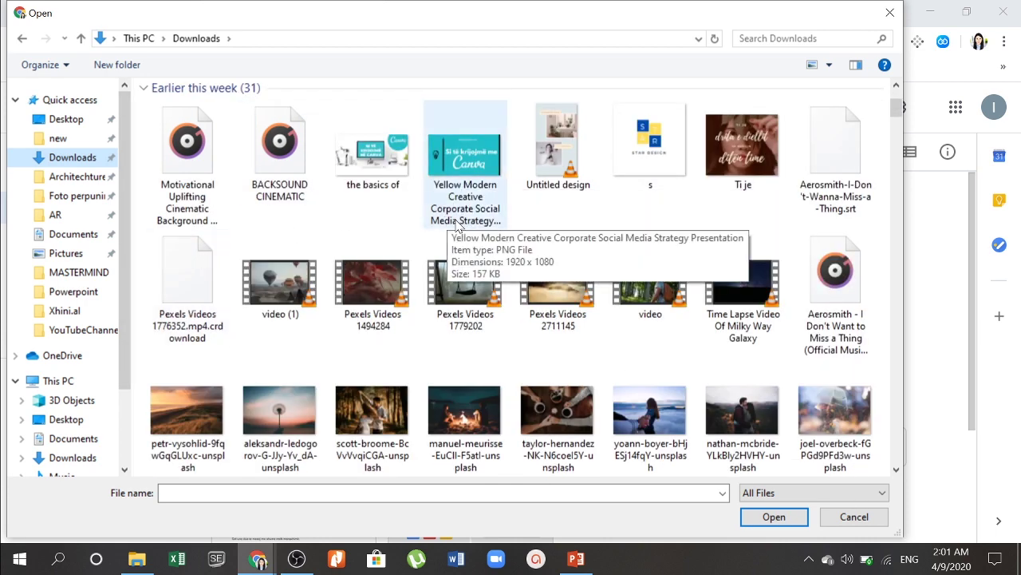
scroll(451, 215, down, 3)
scroll(457, 226, down, 3)
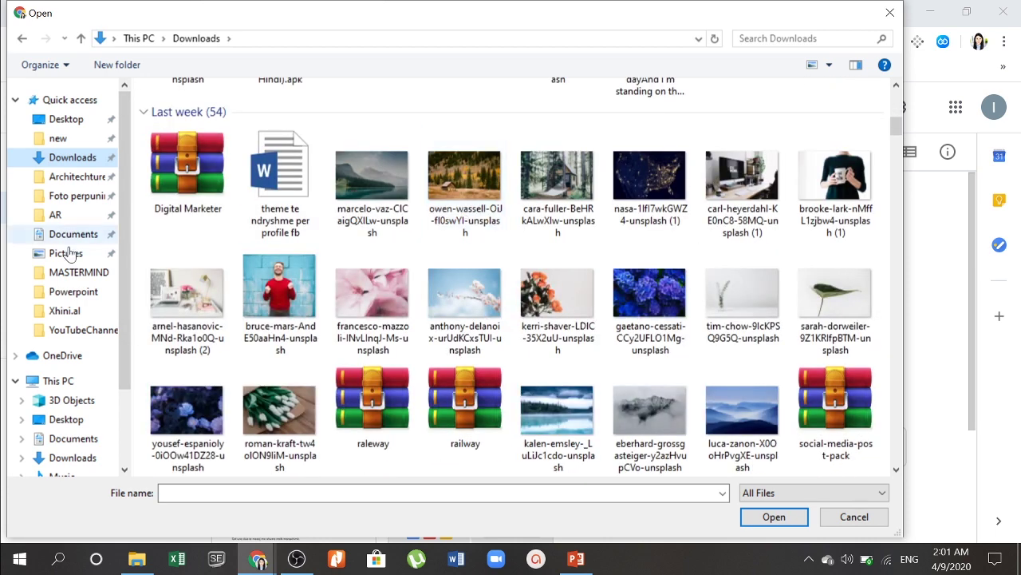
double_click(191, 300)
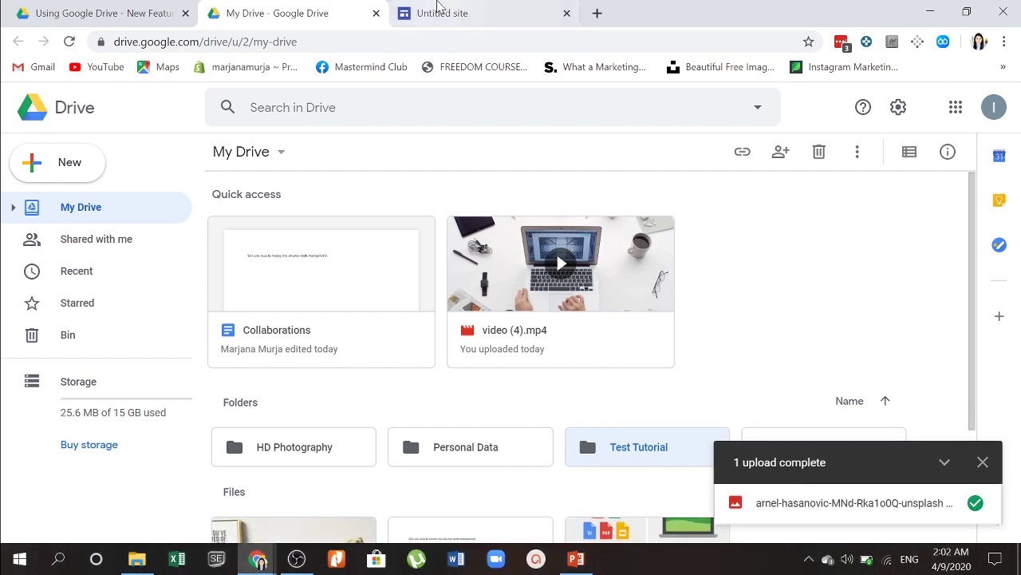
click(428, 6)
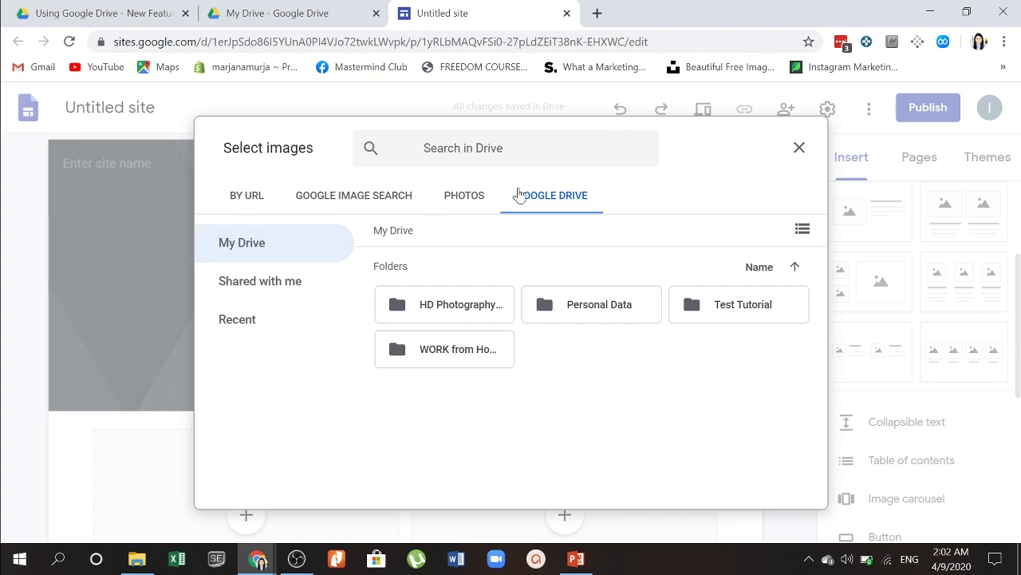
click(468, 196)
click(555, 200)
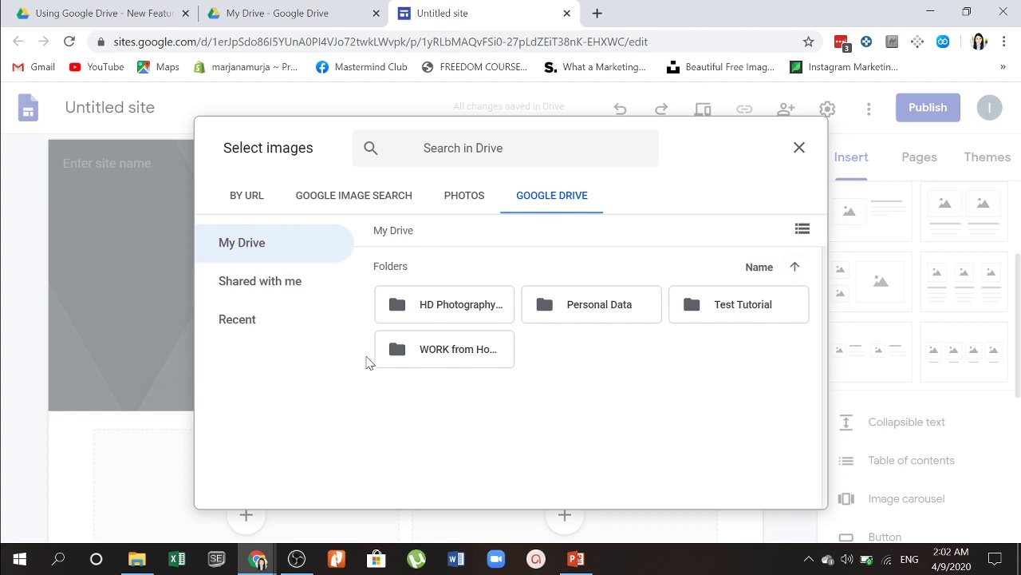
double_click(444, 311)
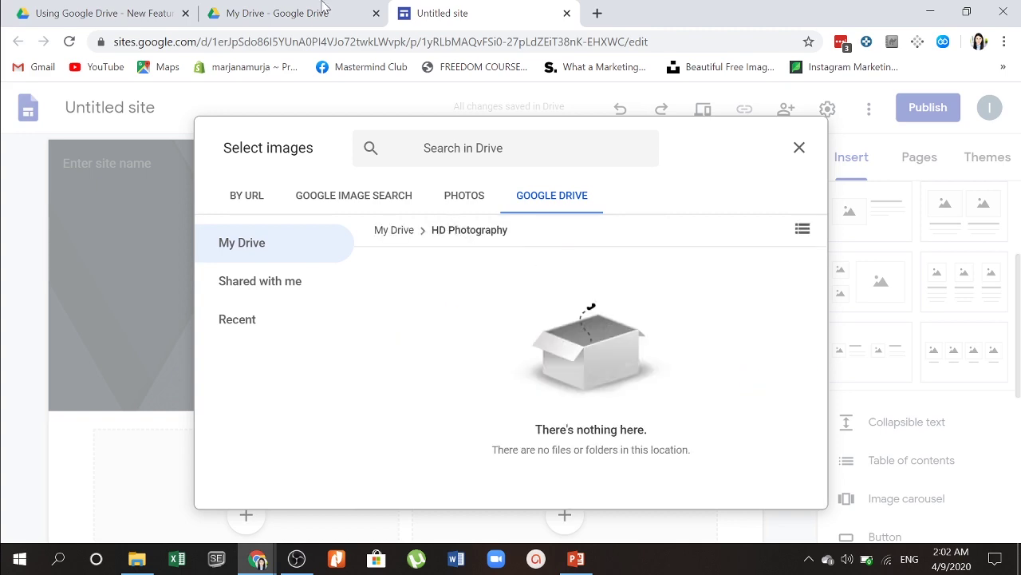
click(260, 8)
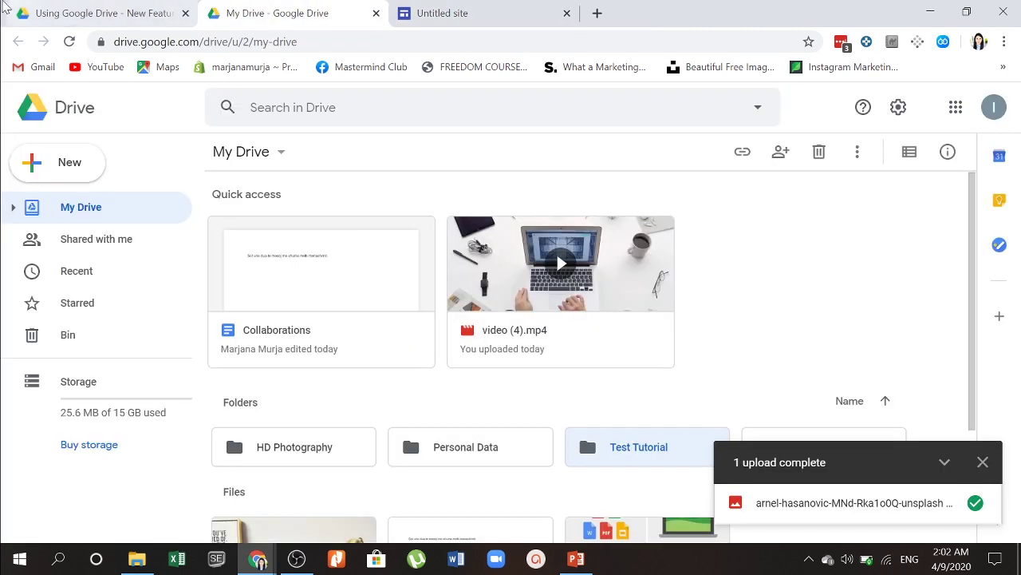
Step: Drag the uploaded desk photo onto the HD Photography folder and return to the image picker
click(9, 10)
click(241, 8)
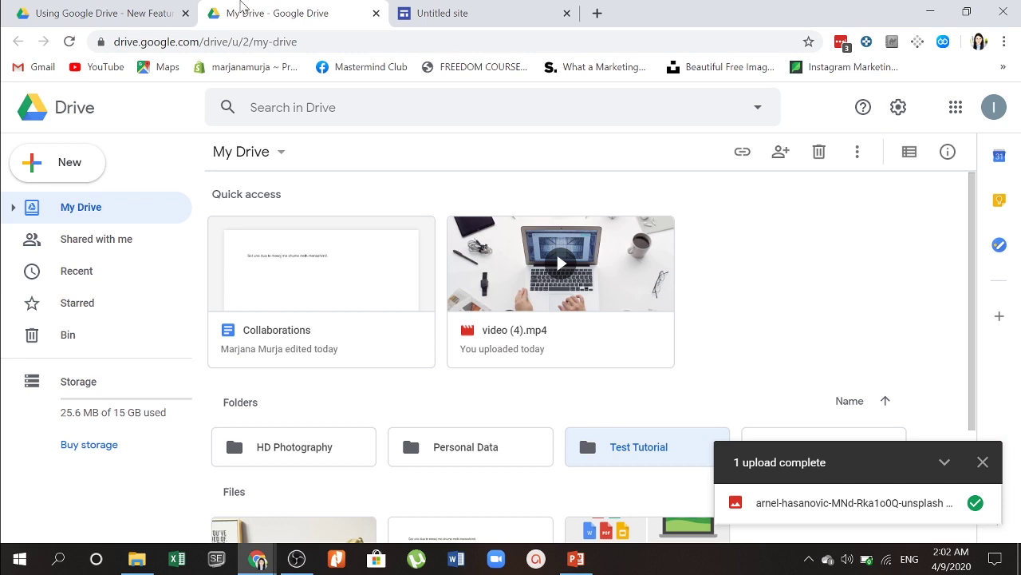
scroll(474, 254, down, 2)
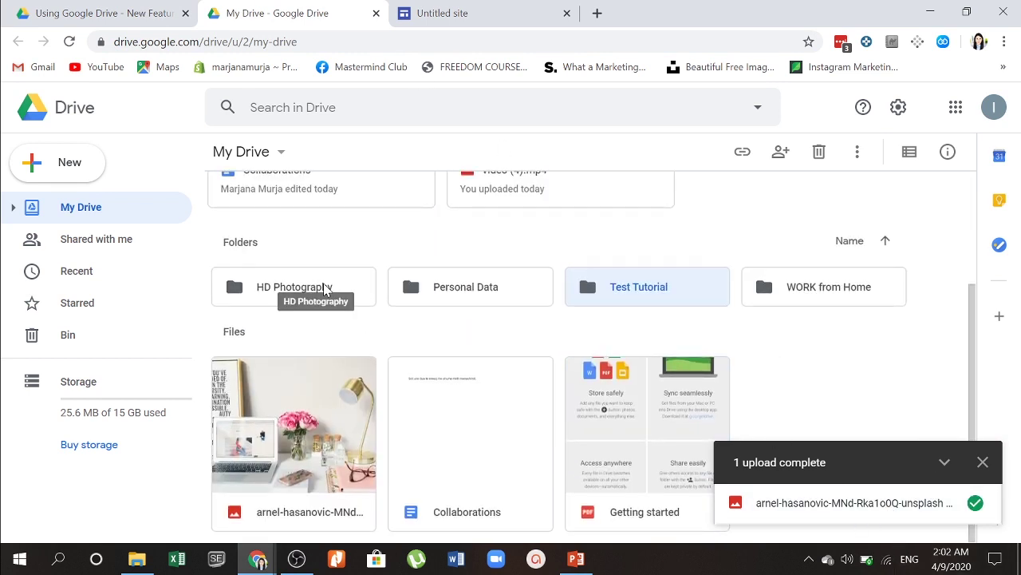
drag(296, 453, 247, 282)
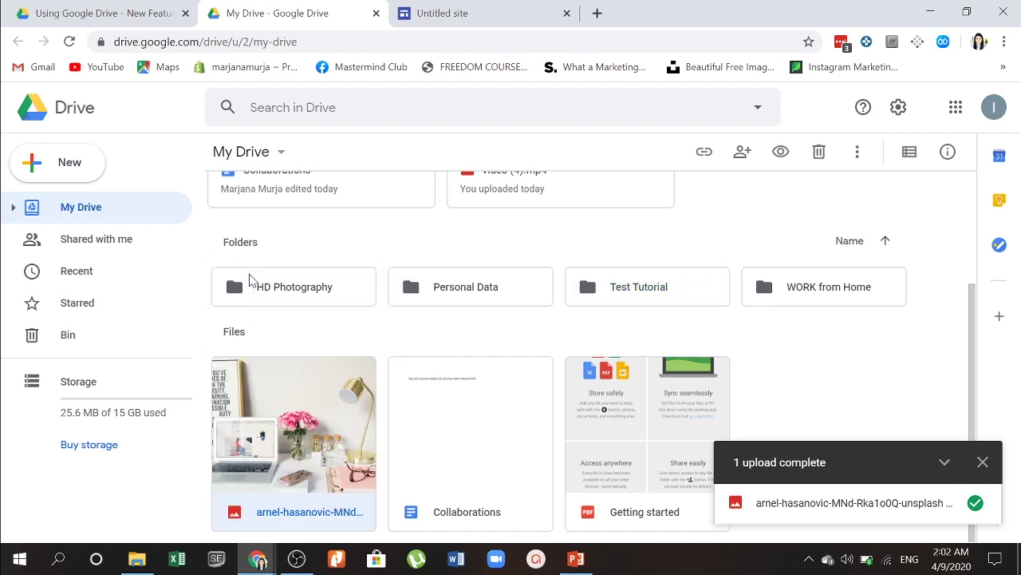
click(445, 11)
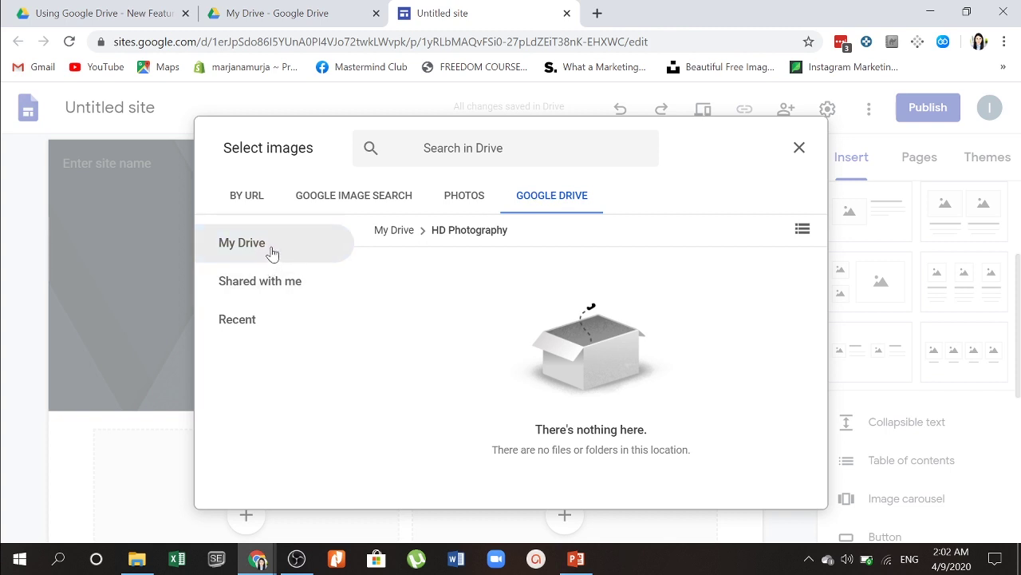
Step: Recheck the empty HD Photography Drive folder, then close the Select images picker
click(395, 230)
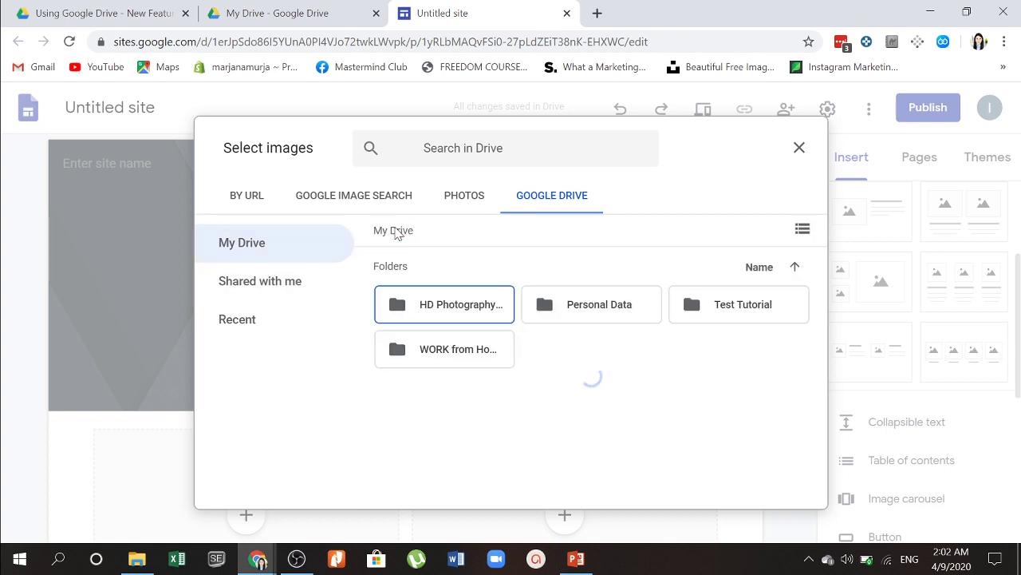
double_click(458, 328)
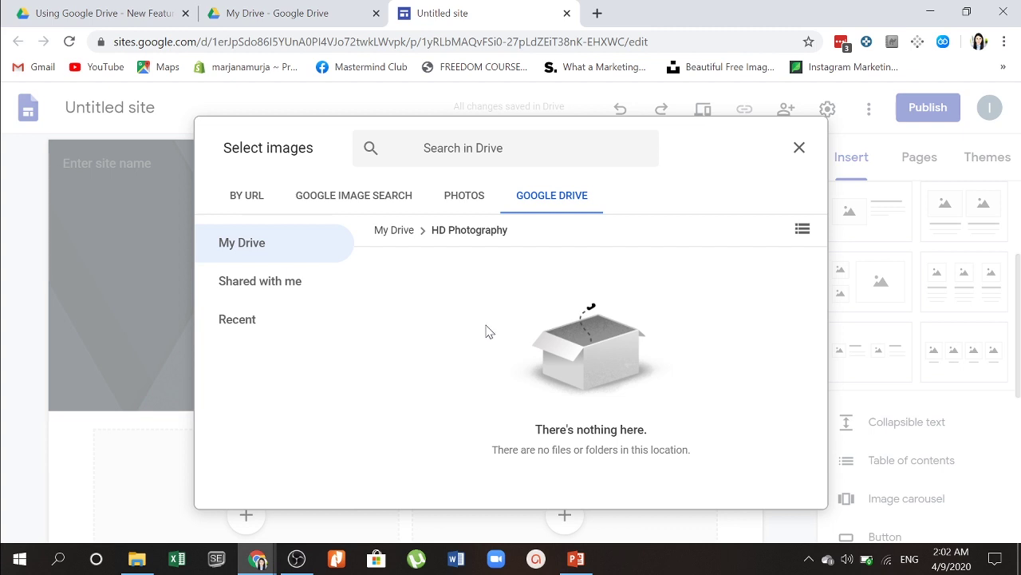
click(799, 147)
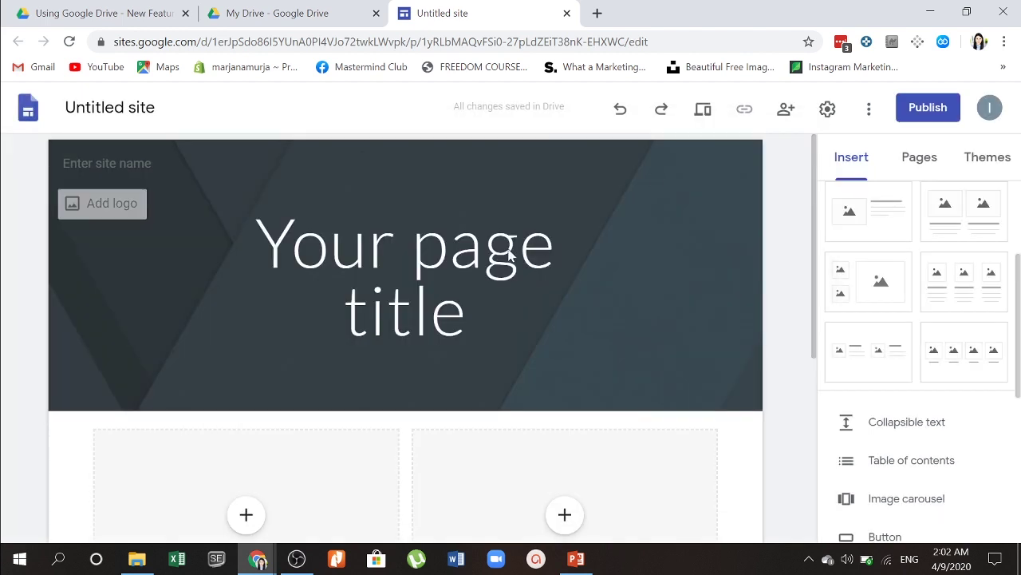
Step: Upload the white tulips photo from the computer into the header, then delete it
double_click(645, 277)
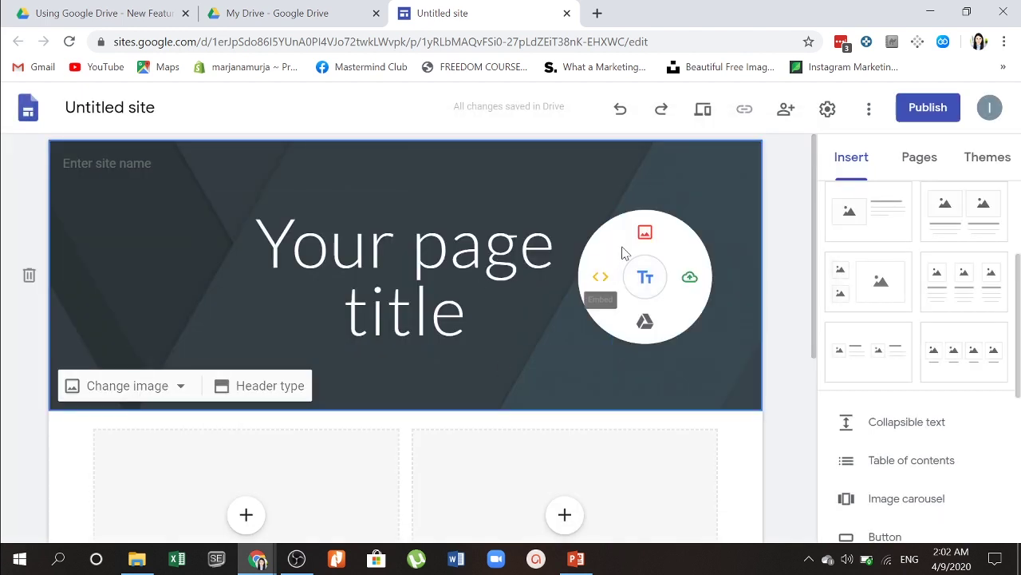
double_click(666, 195)
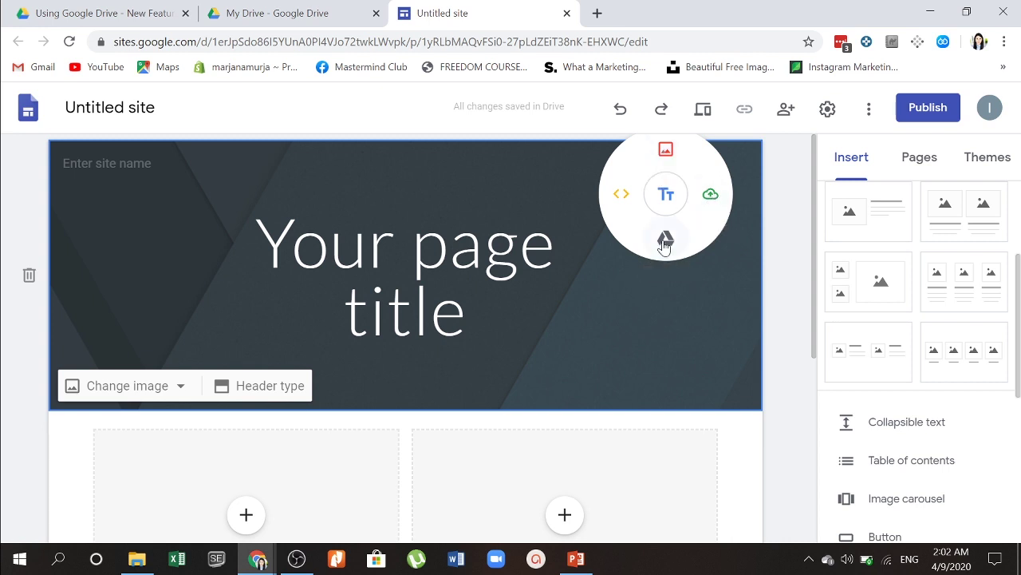
click(707, 193)
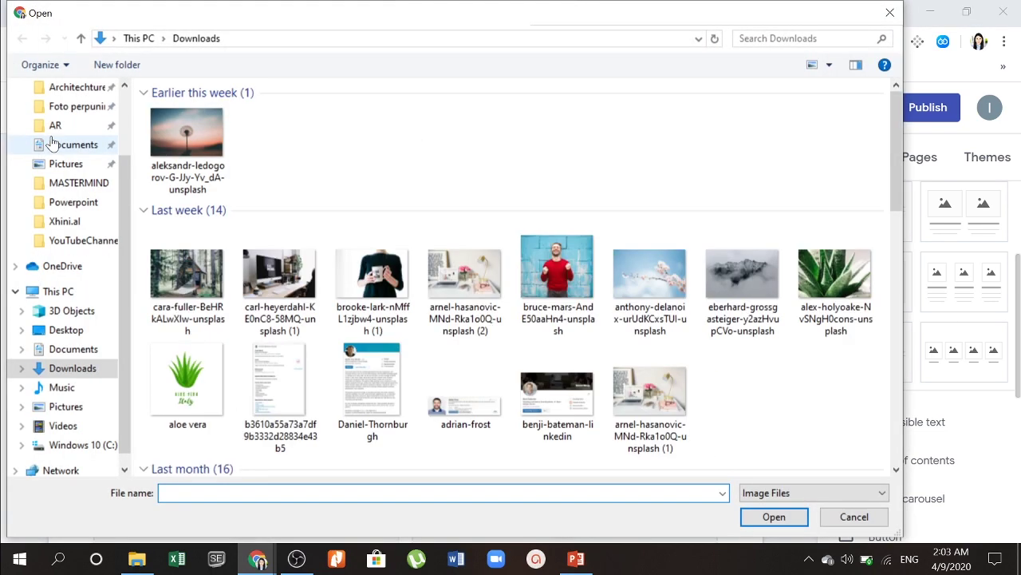
scroll(346, 353, down, 3)
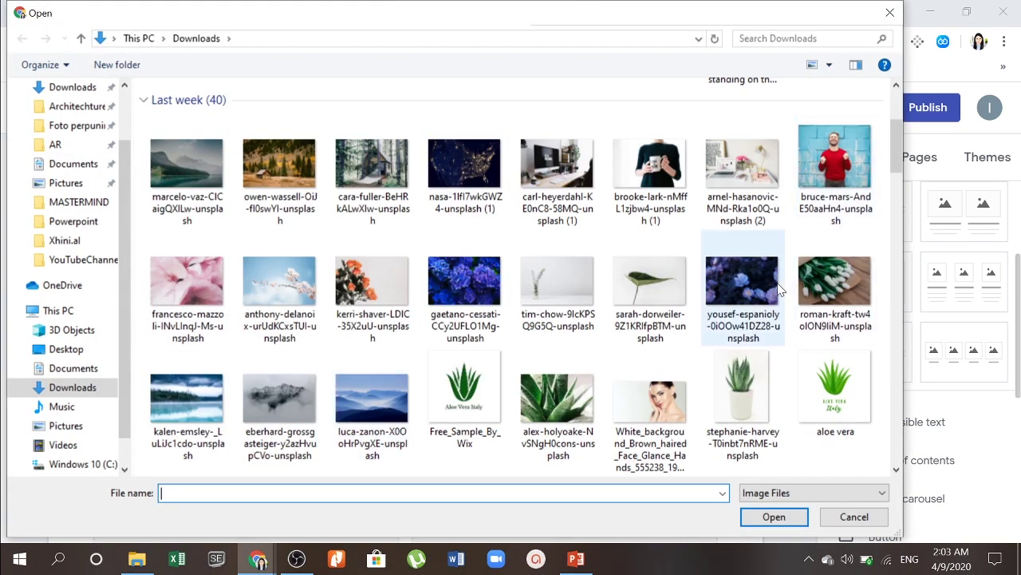
double_click(844, 286)
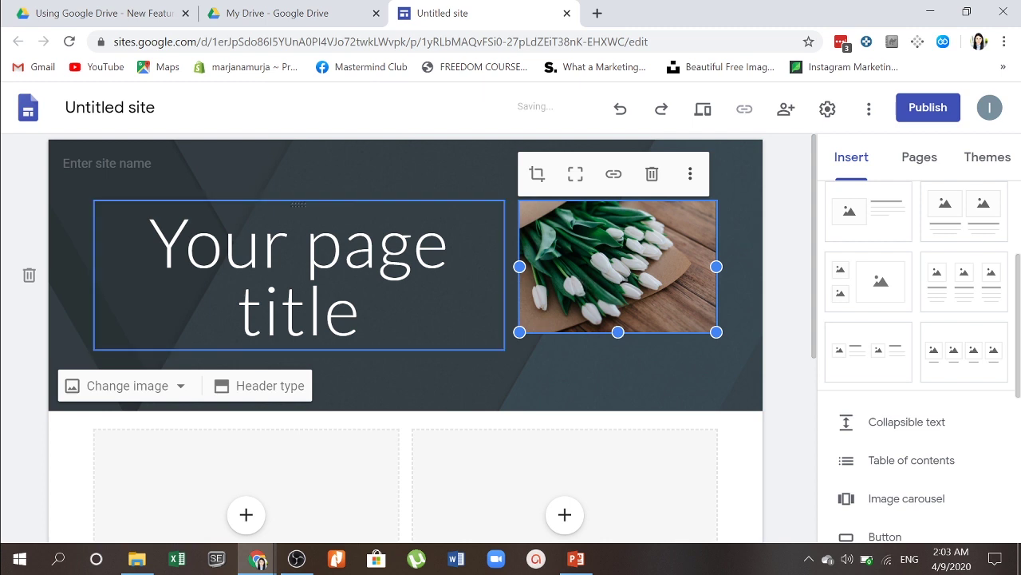
key(Delete)
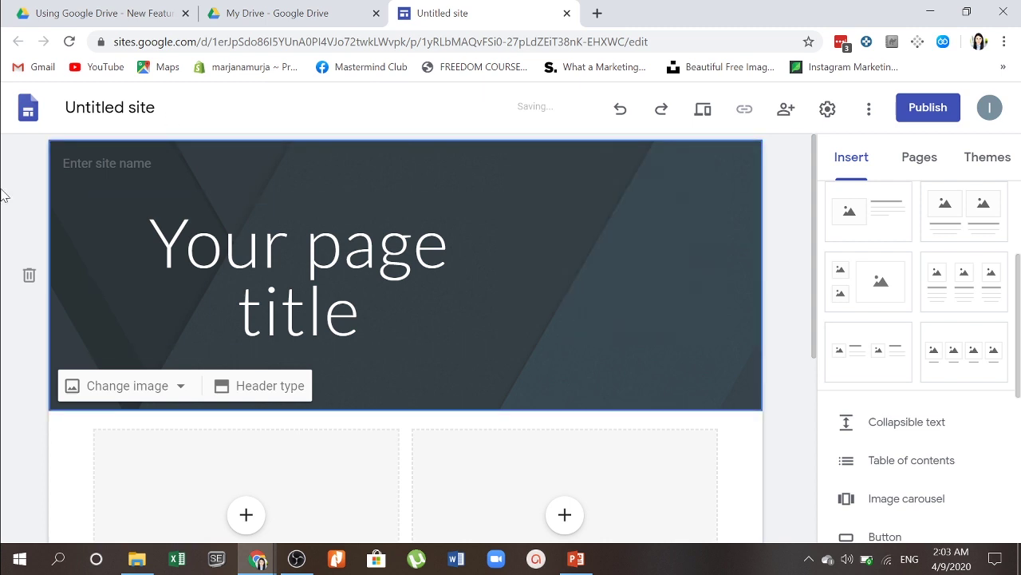
Step: Upload the roman-kraft white tulips photo as the header's background image
click(154, 388)
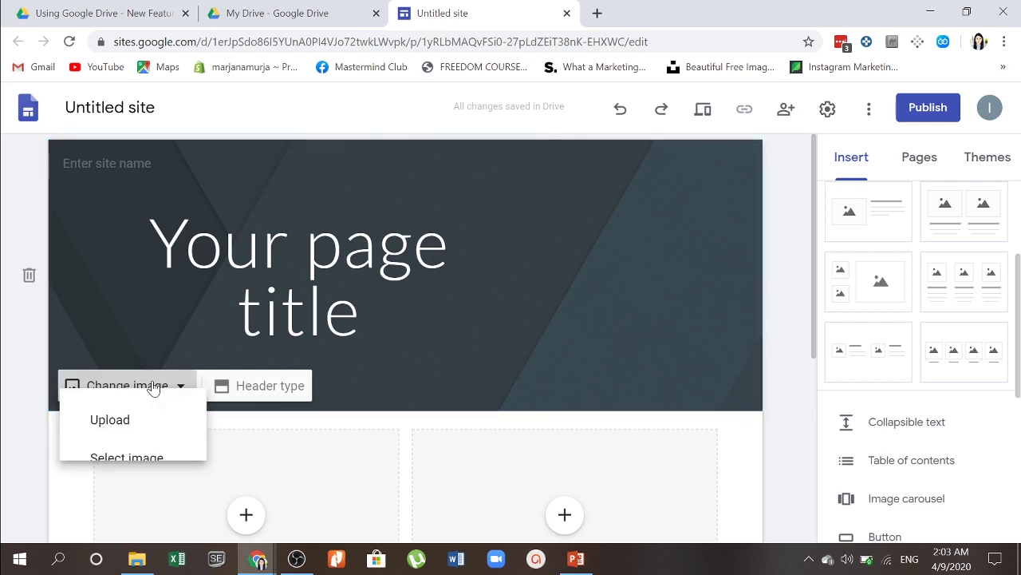
click(132, 437)
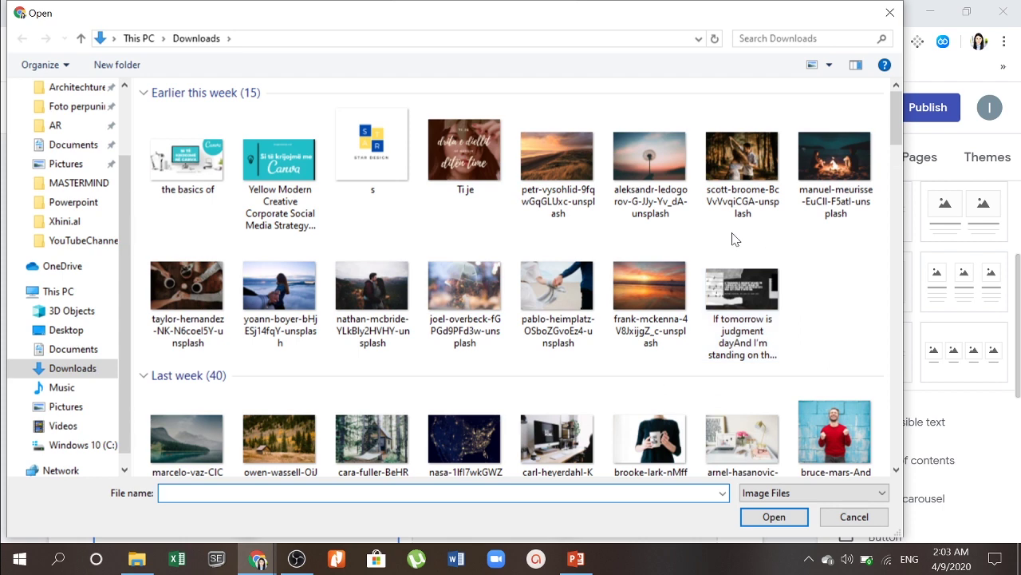
scroll(735, 239, down, 10)
scroll(735, 239, up, 10)
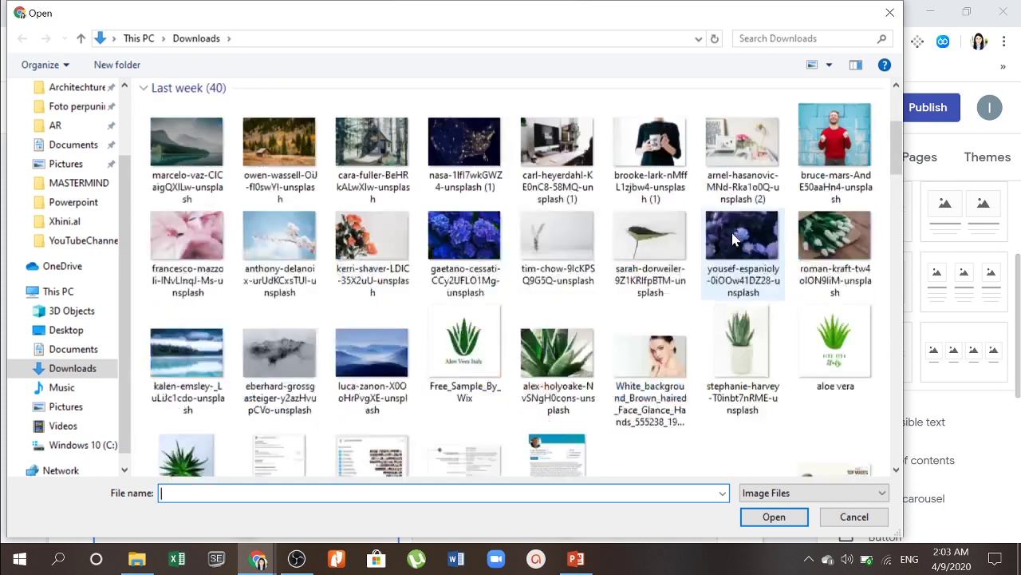
scroll(718, 318, down, 3)
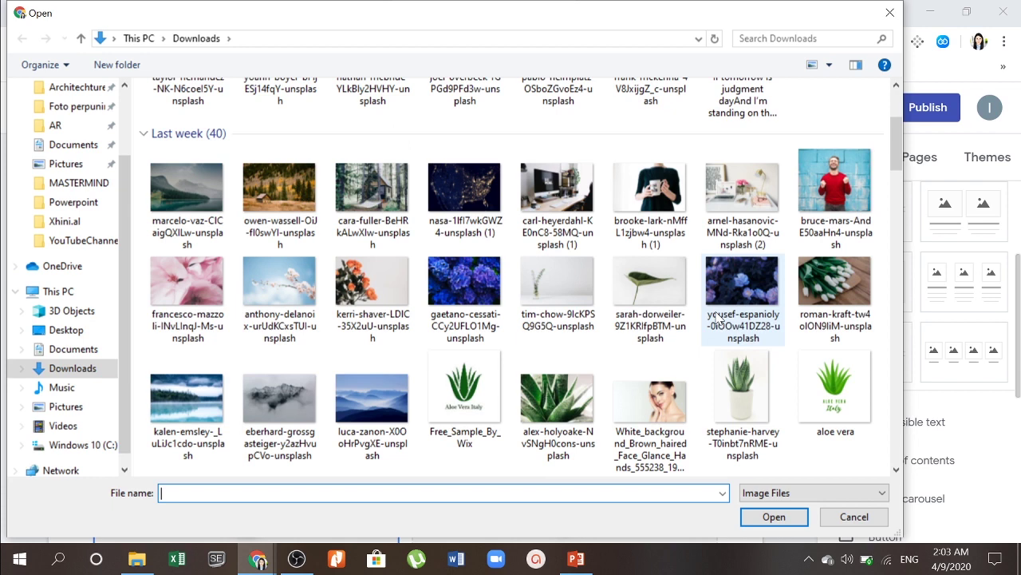
double_click(834, 281)
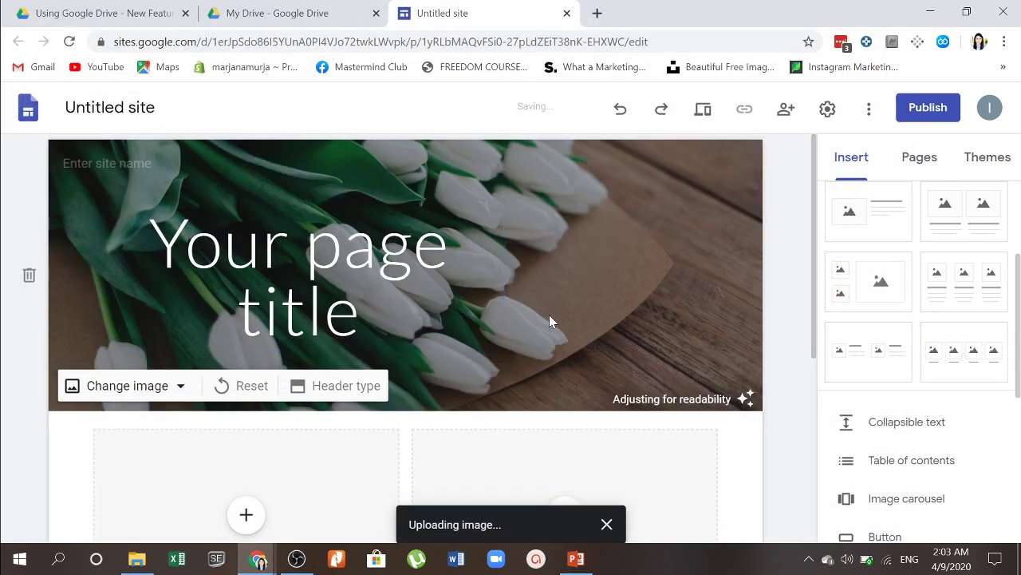
Step: Replace the whole header title text with 'Trajnime'
mouse_move(299, 271)
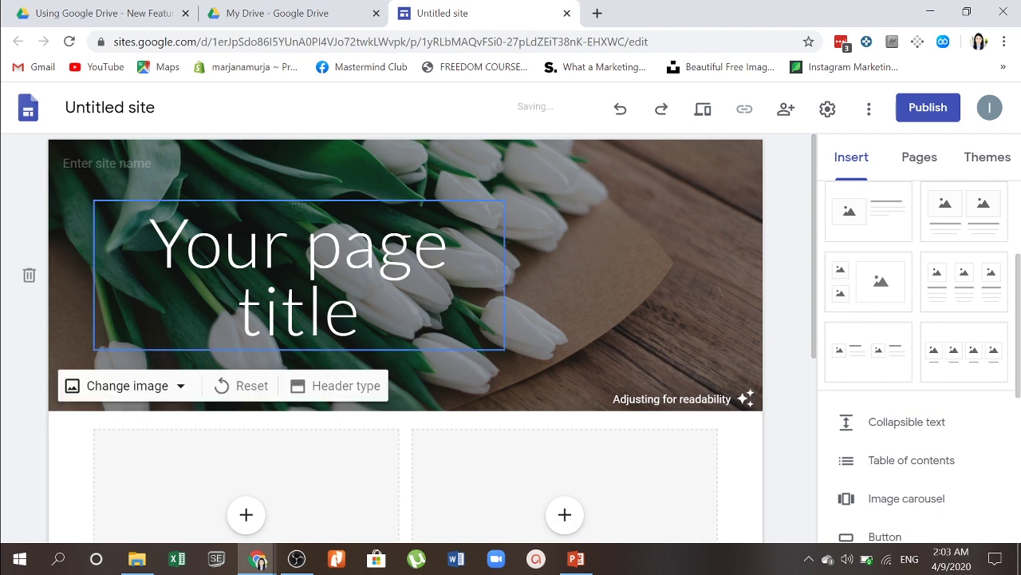
double_click(219, 243)
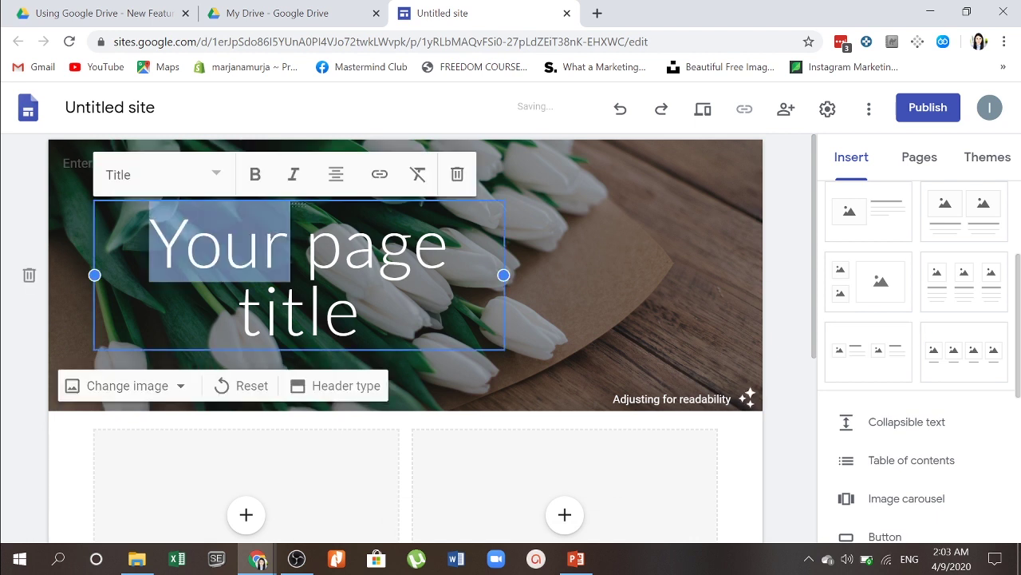
drag(220, 243, 359, 315)
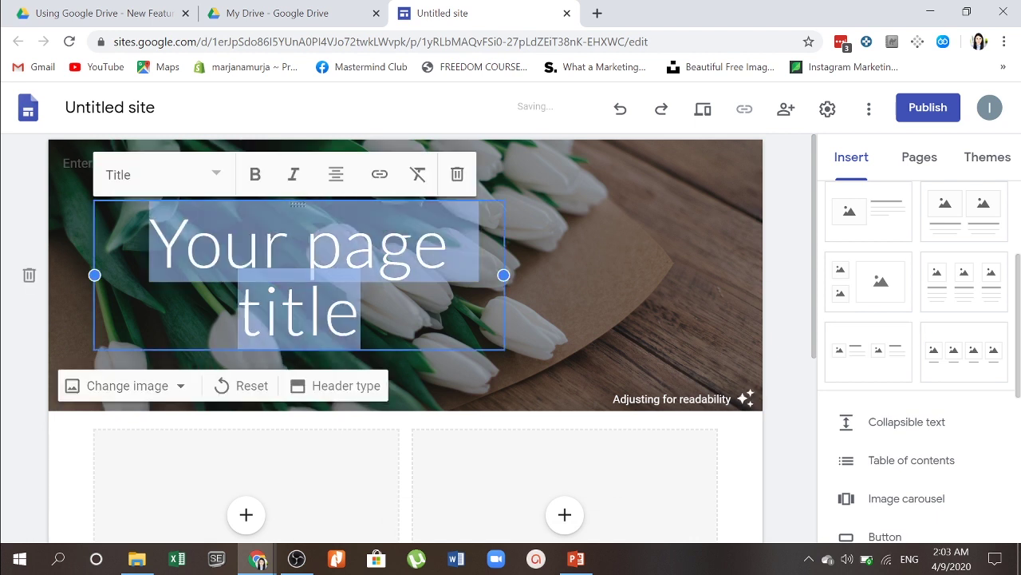
text(Trajnime)
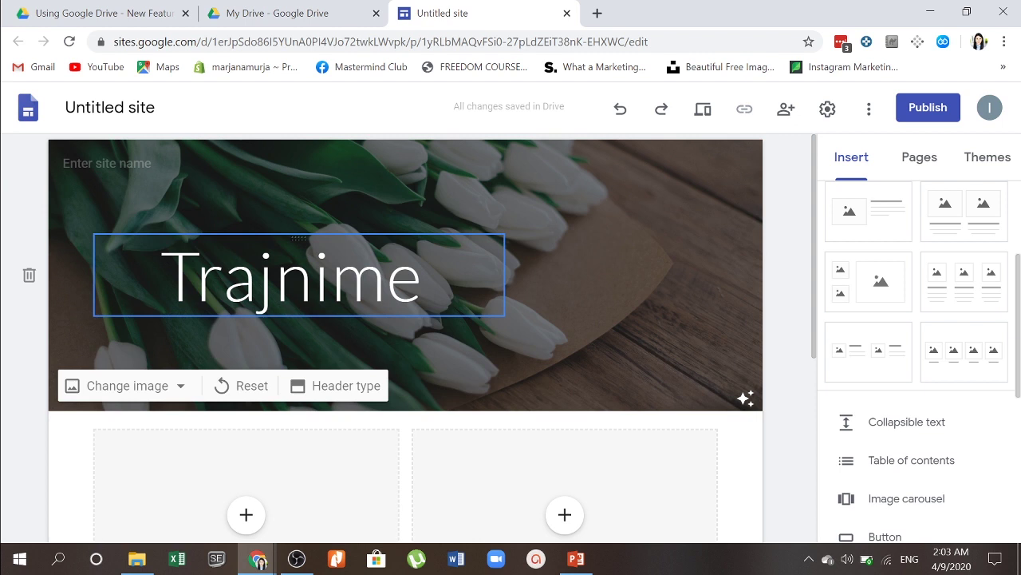
Step: Complete the title as 'Trajnime mbi Teknologjin' and widen its box to fit two lines
double_click(290, 278)
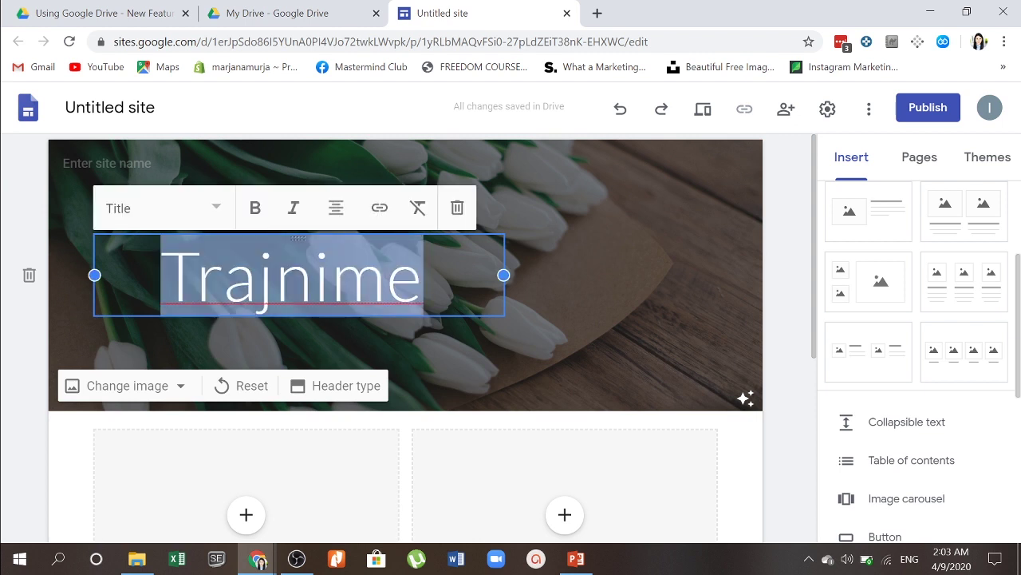
click(424, 275)
text(mbi )
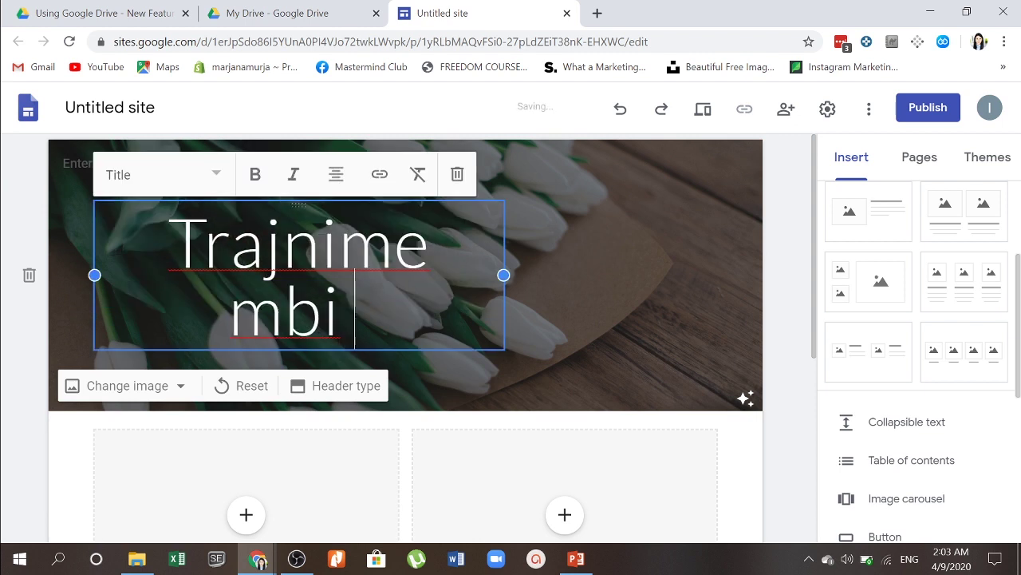
text(Teknologjine)
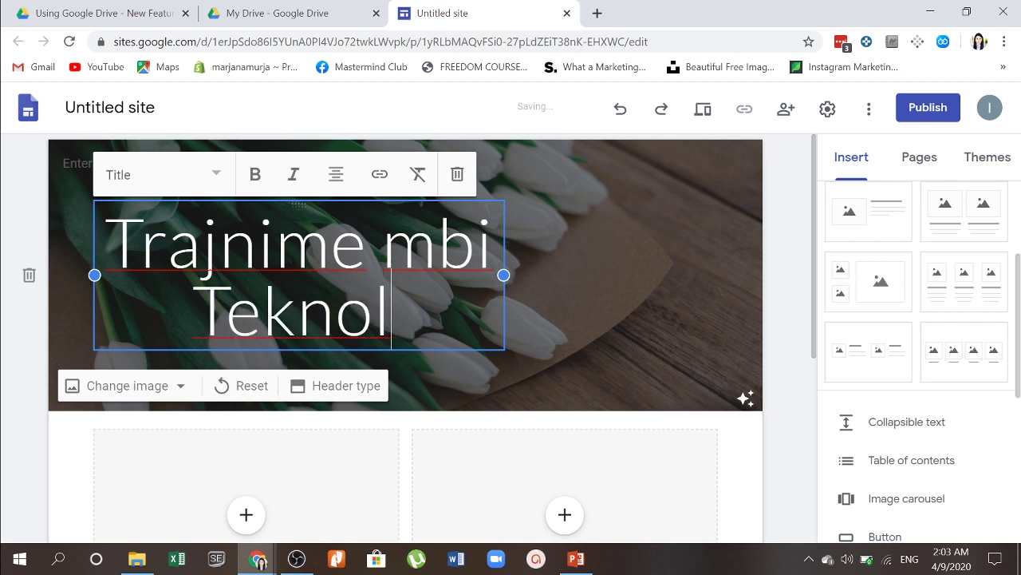
key(BackSpace)
key(BackSpace)
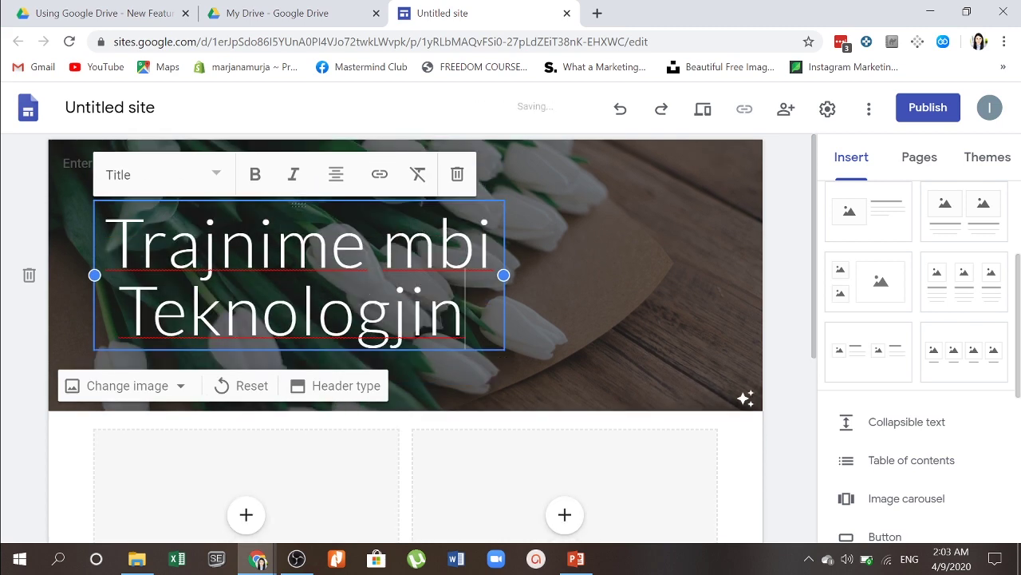
drag(504, 276, 403, 275)
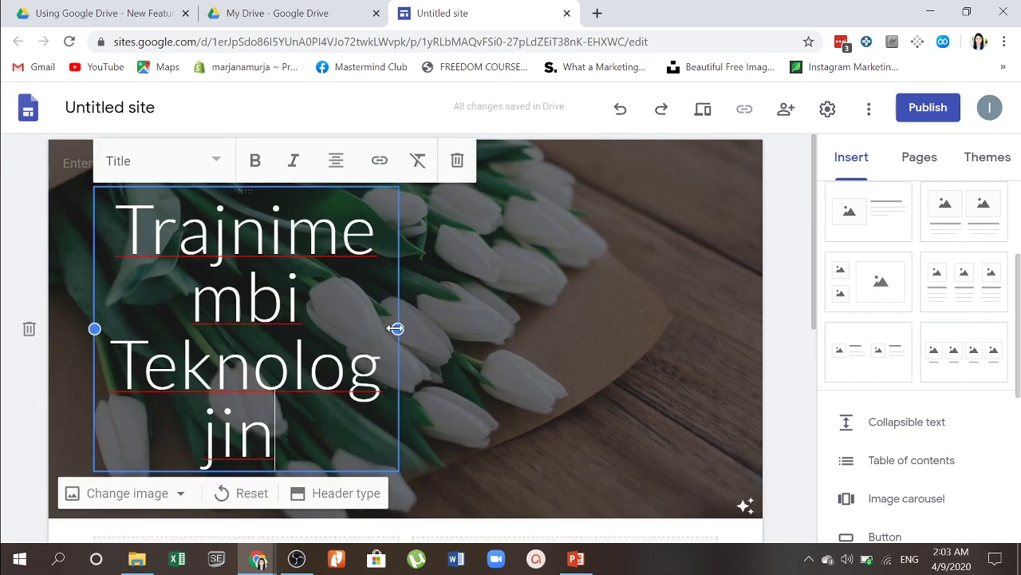
drag(396, 328, 710, 315)
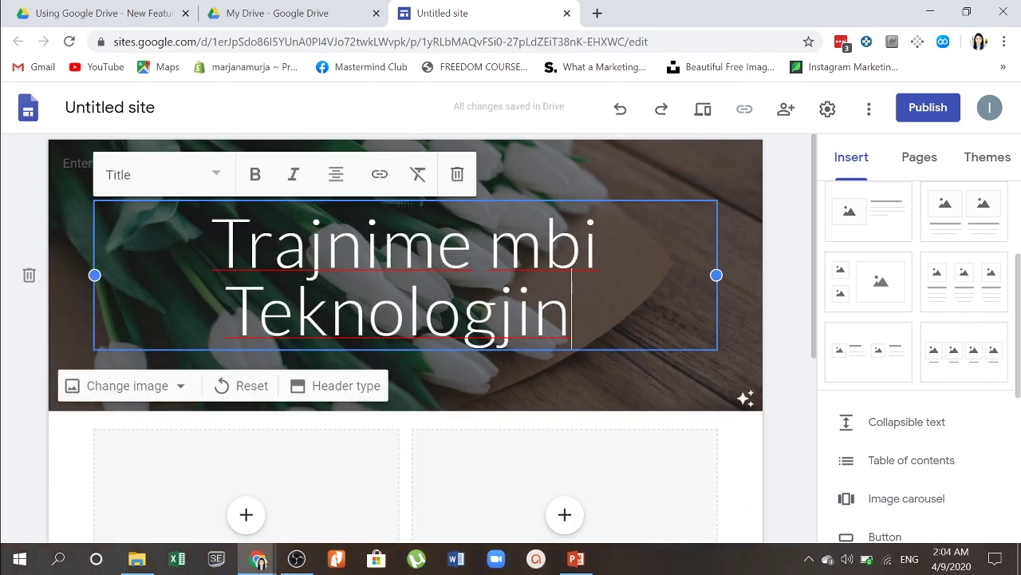
Step: Select the whole title, try Heading then keep Title style, and make it bold
key(shift+Home)
key(shift+Up)
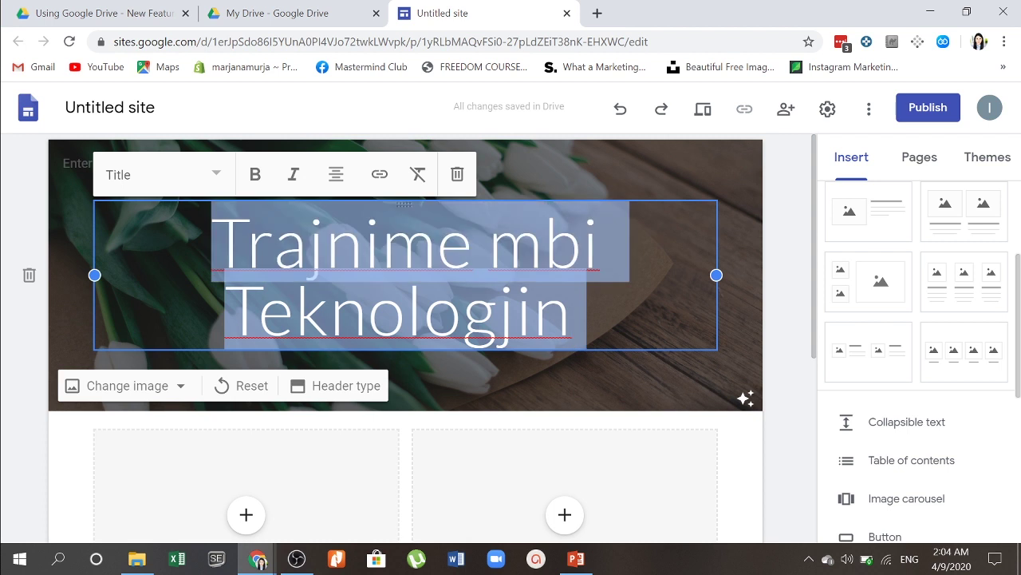
click(220, 174)
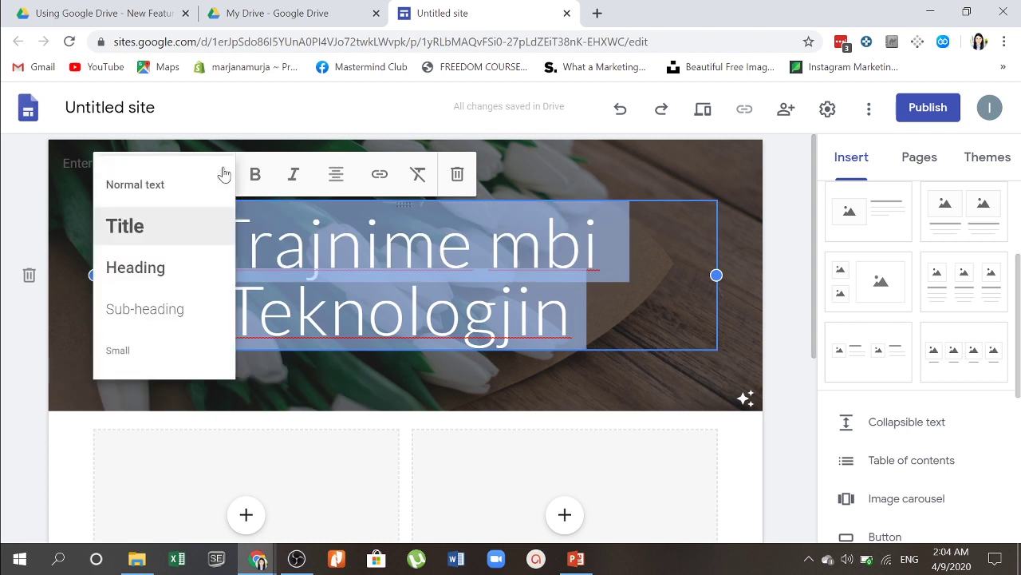
click(175, 268)
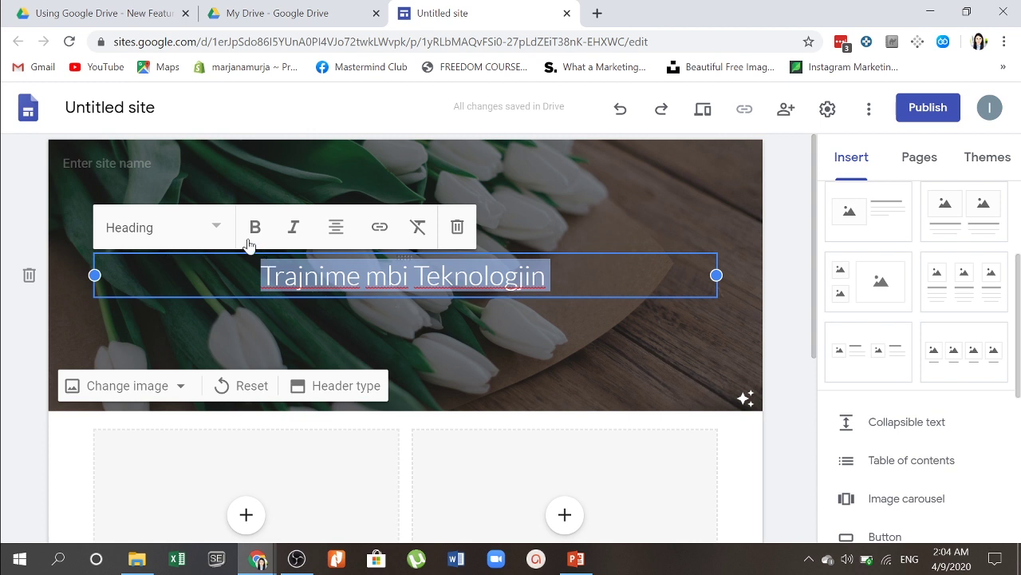
click(217, 228)
click(162, 282)
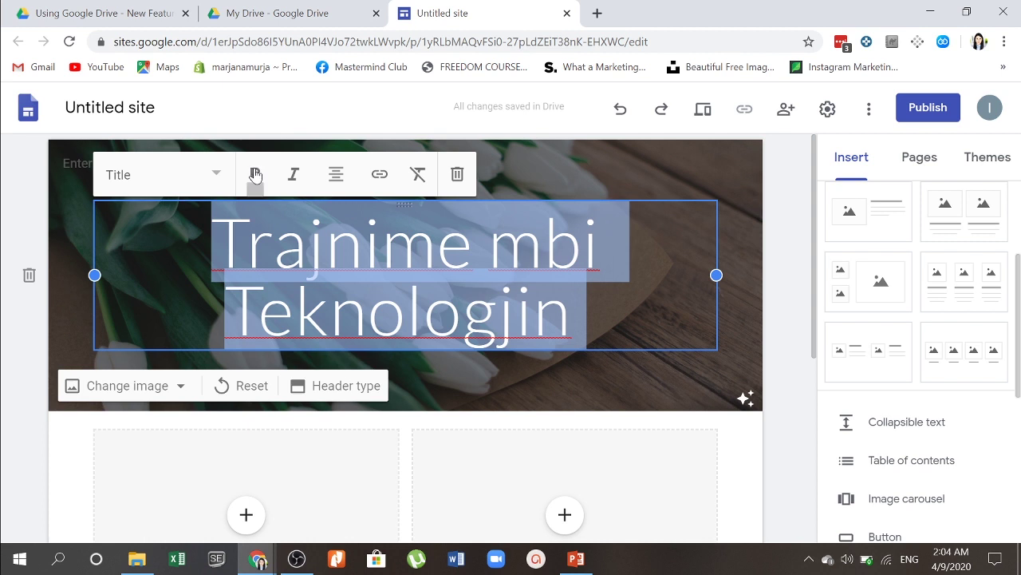
click(255, 175)
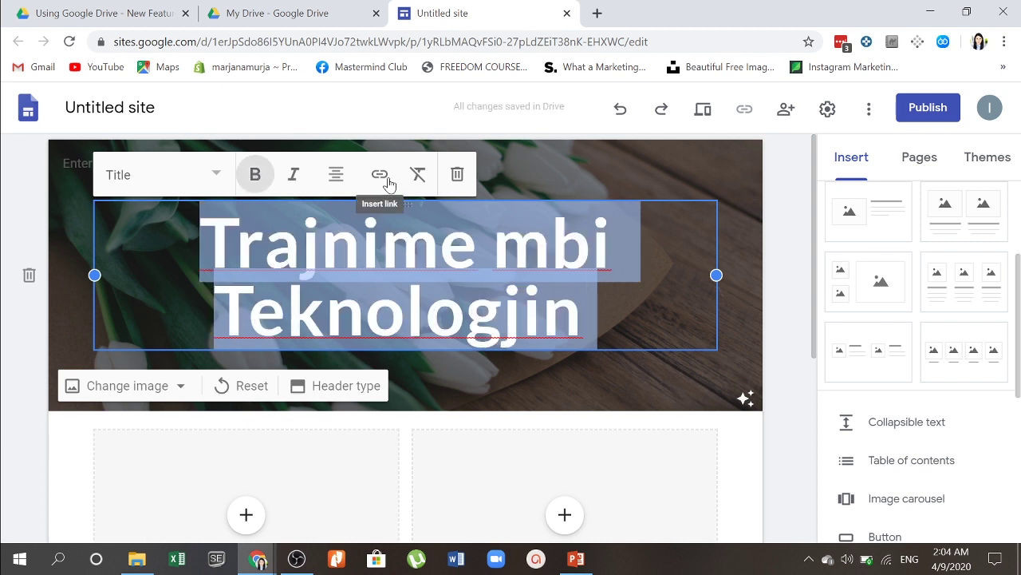
Step: Drop the trailing space and add 'ë' using the Albanian keyboard, giving 'Teknologjinë'
click(693, 268)
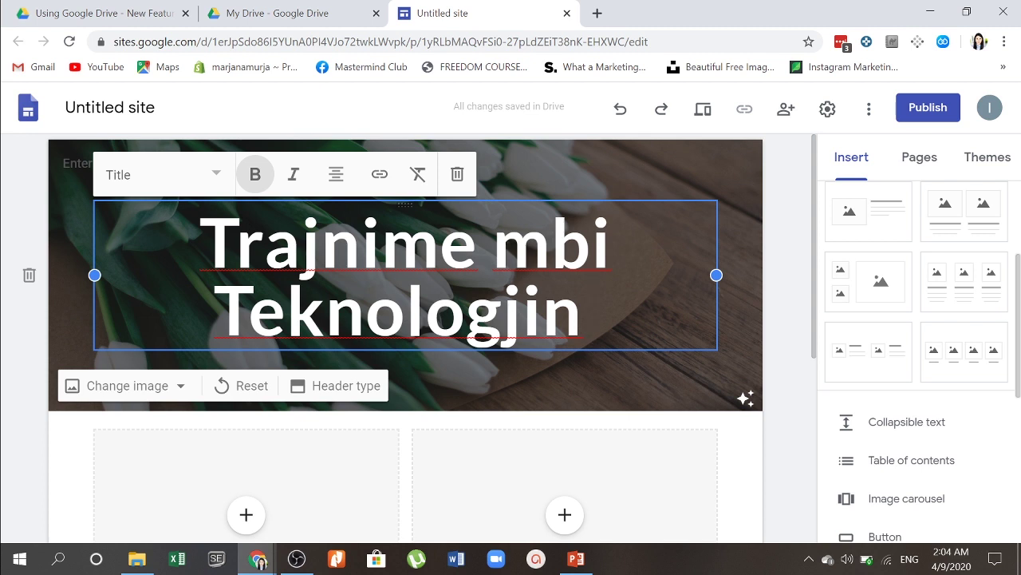
key(BackSpace)
click(910, 559)
click(886, 423)
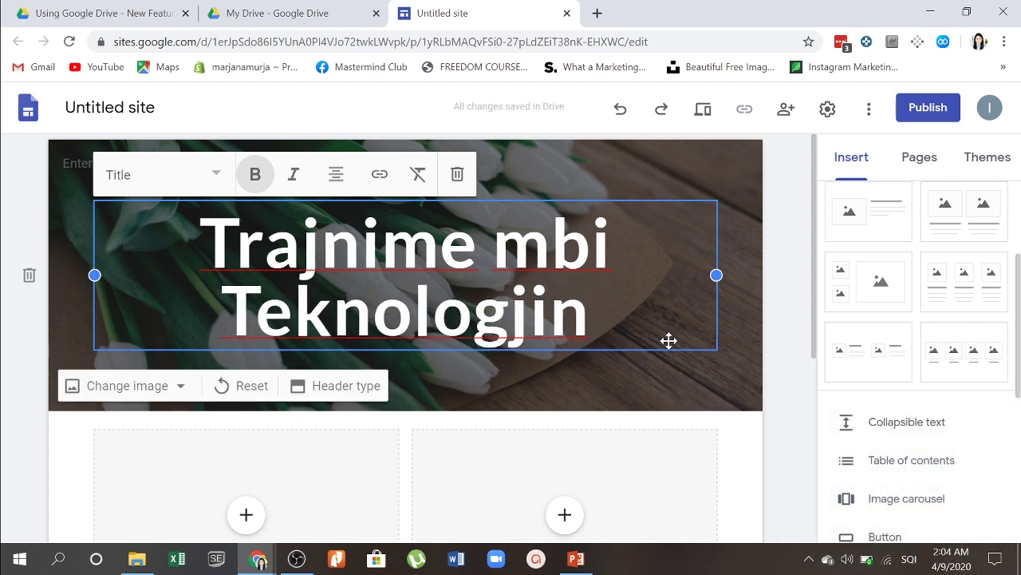
text(ë)
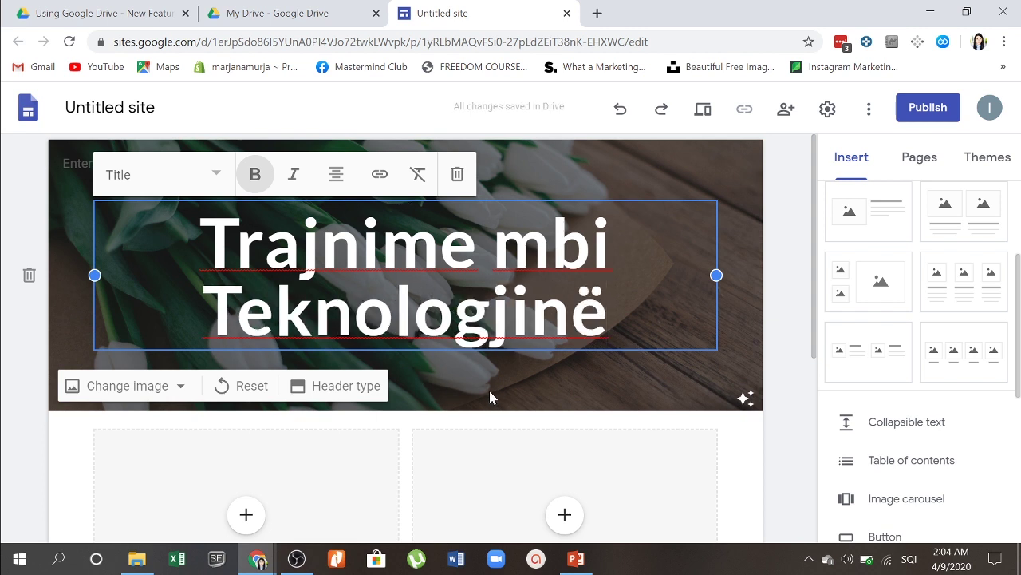
Step: Show the header type choices and apply the Cover layout
click(300, 398)
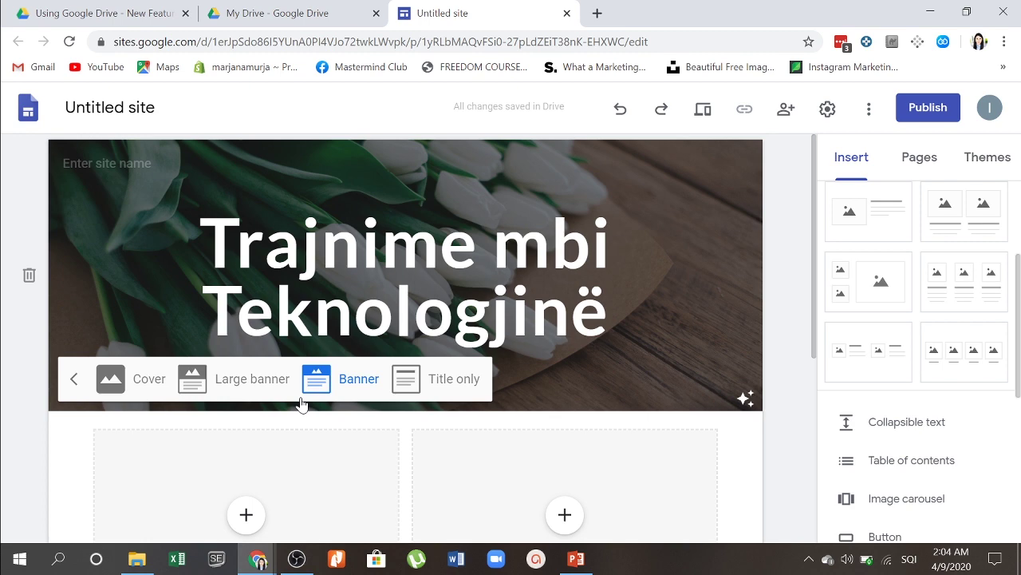
click(144, 388)
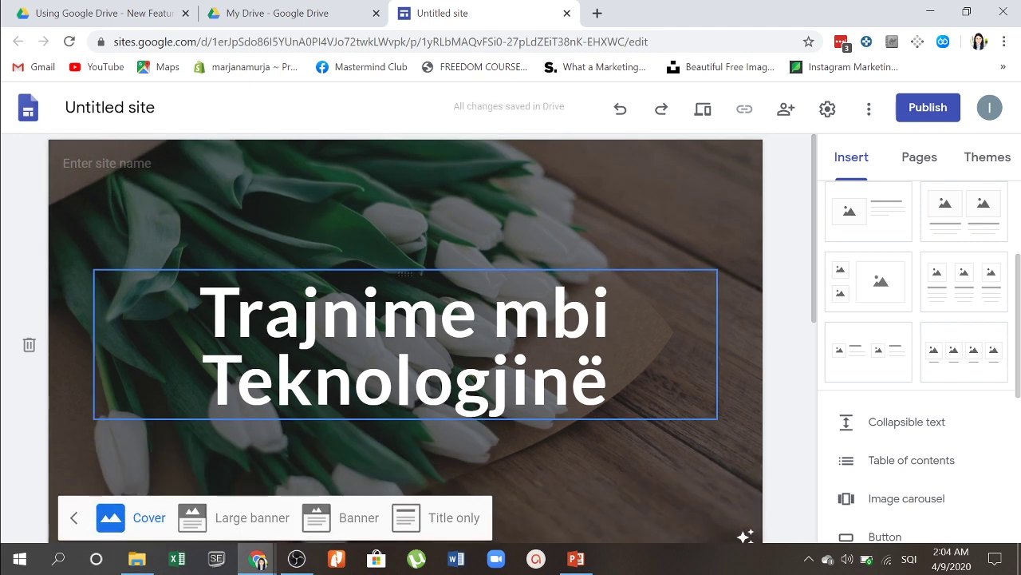
scroll(292, 367, down, 3)
scroll(292, 367, up, 1)
scroll(292, 365, up, 1)
scroll(294, 368, down, 1)
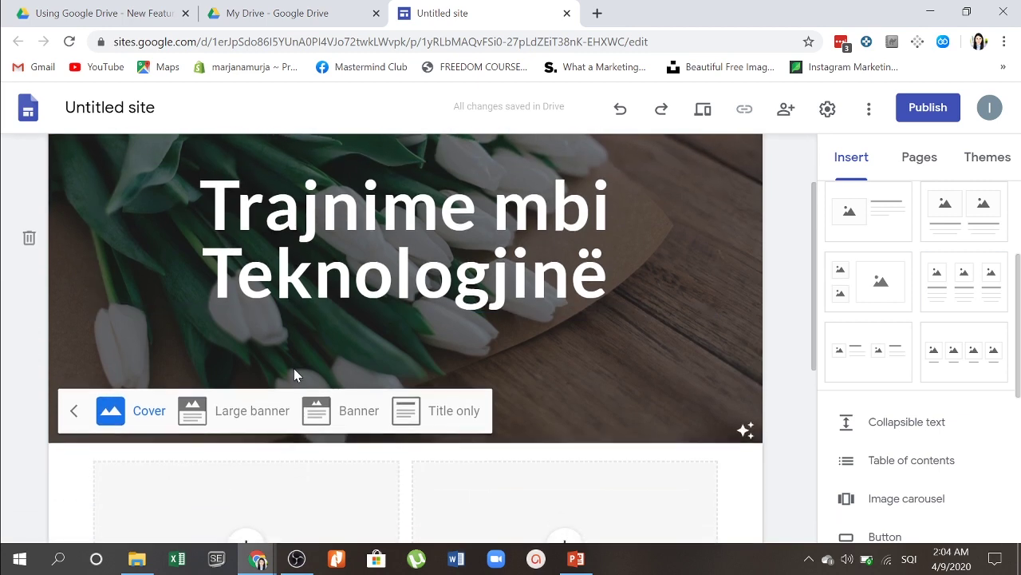
Step: Try Large banner, Banner and Title only headers, then settle on Banner
click(254, 410)
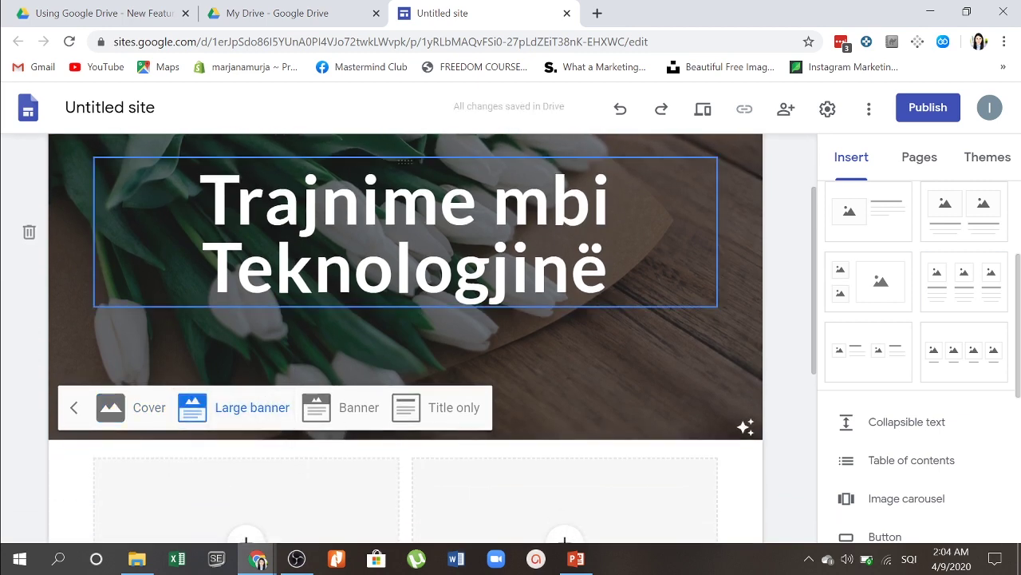
scroll(477, 256, down, 2)
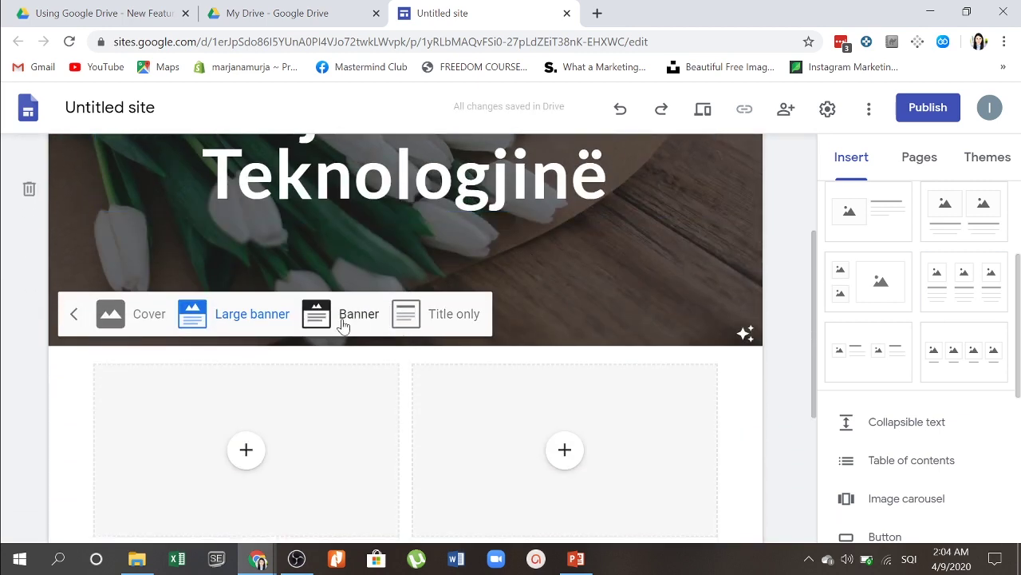
click(343, 319)
scroll(721, 258, up, 1)
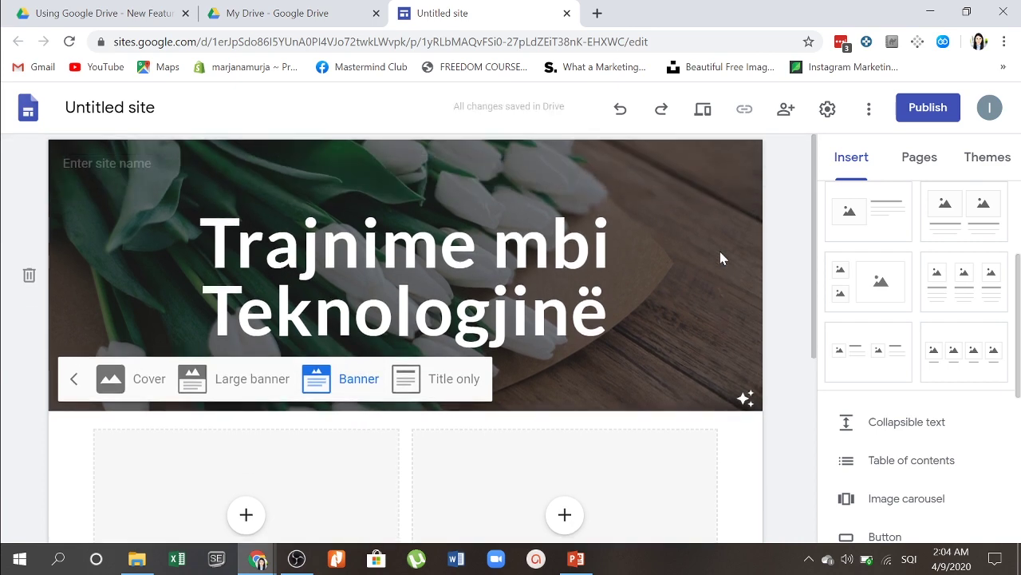
click(444, 380)
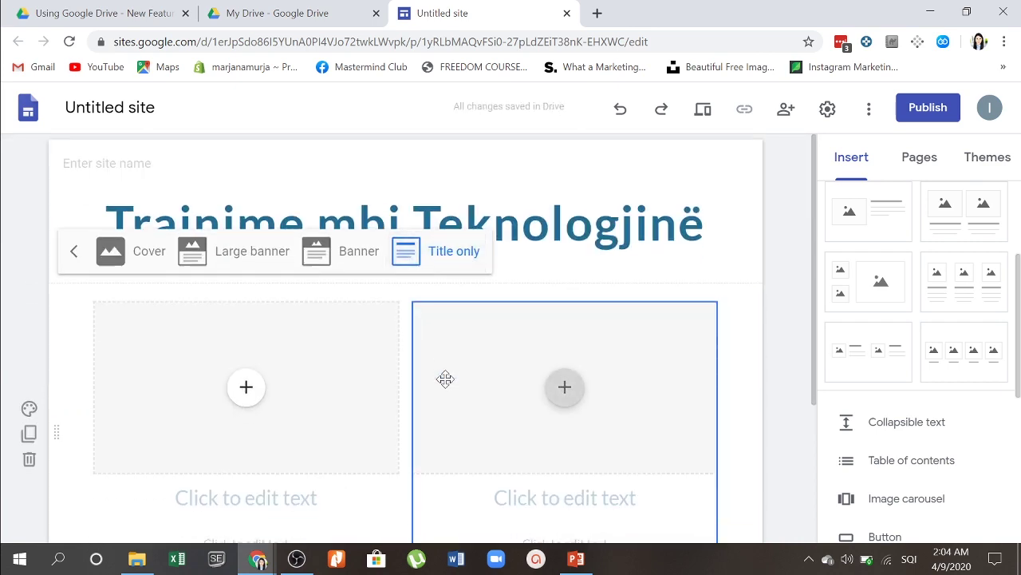
click(343, 250)
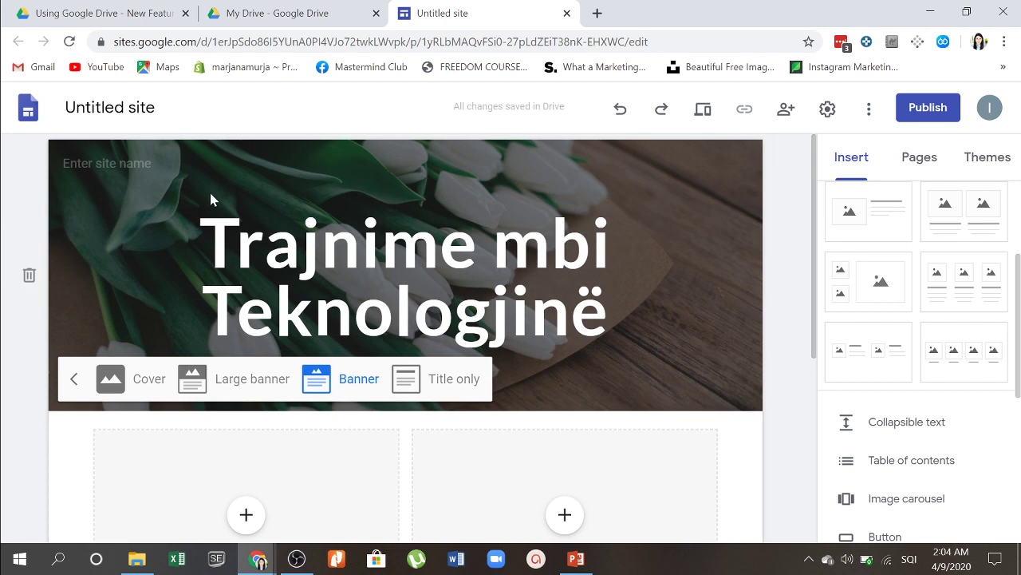
click(64, 163)
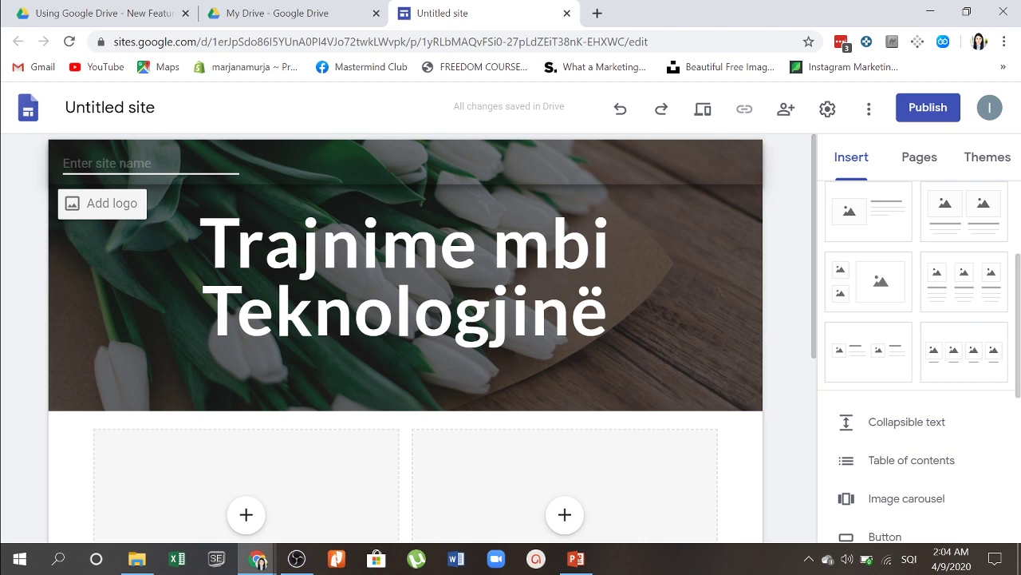
Step: Upload Free_Sample_By_Wix as the site logo under Settings > Brand images, then close Settings
click(93, 205)
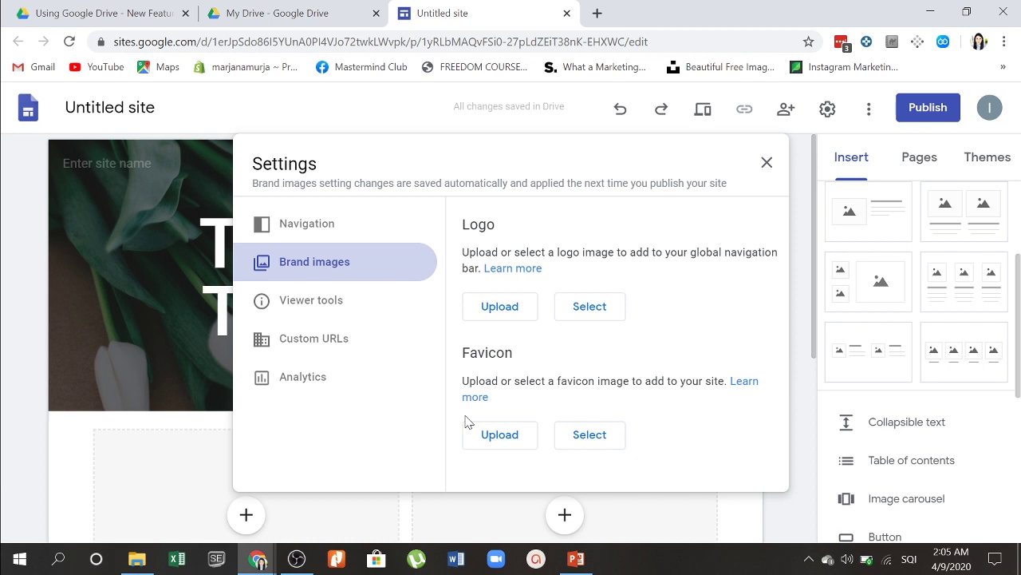
click(330, 312)
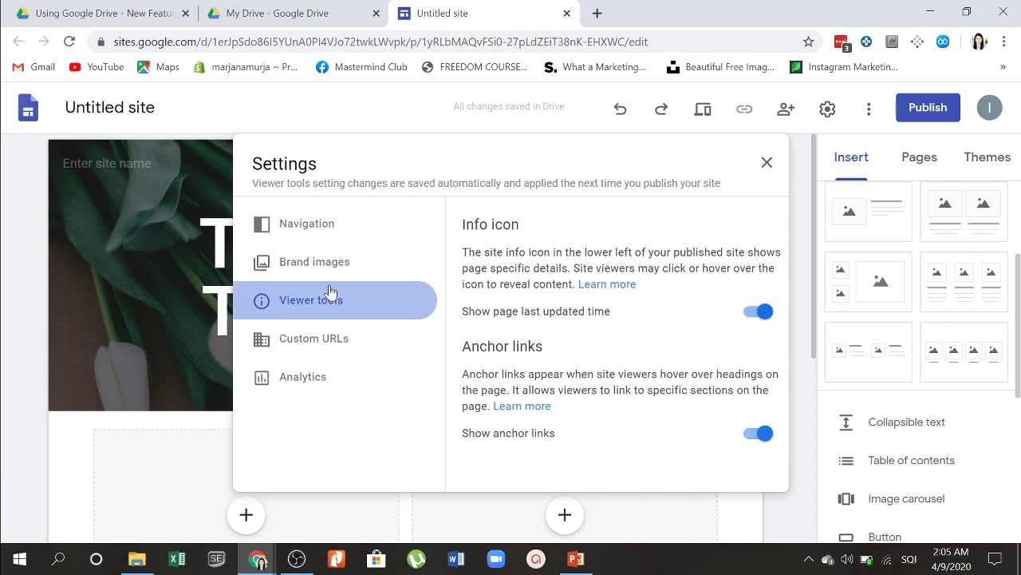
click(325, 270)
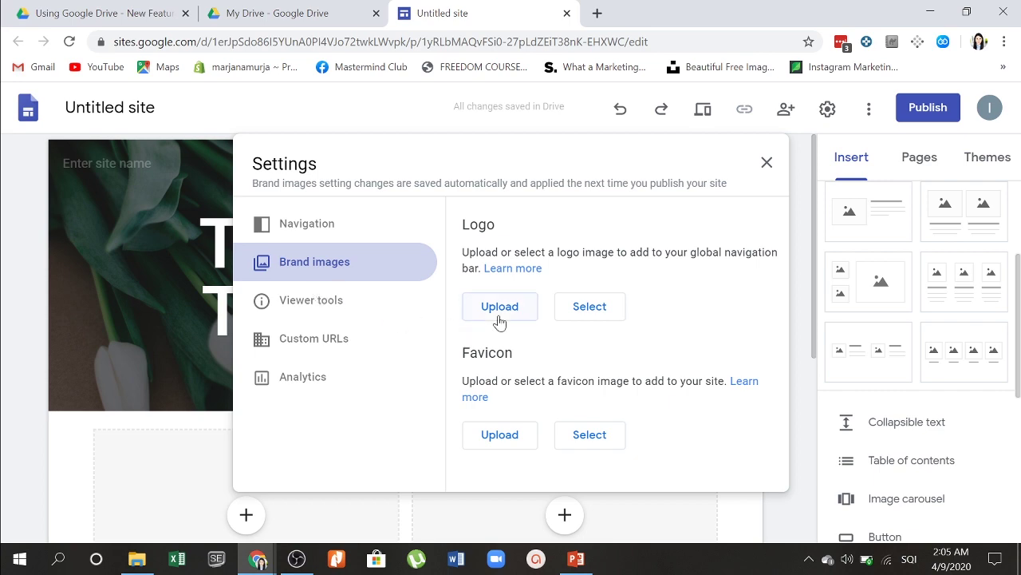
click(527, 307)
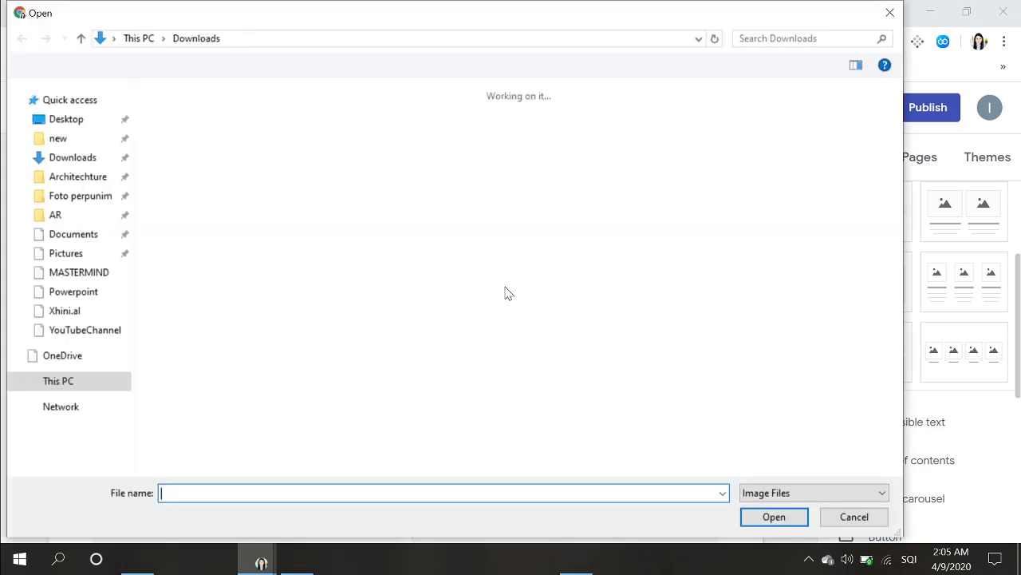
scroll(667, 200, down, 10)
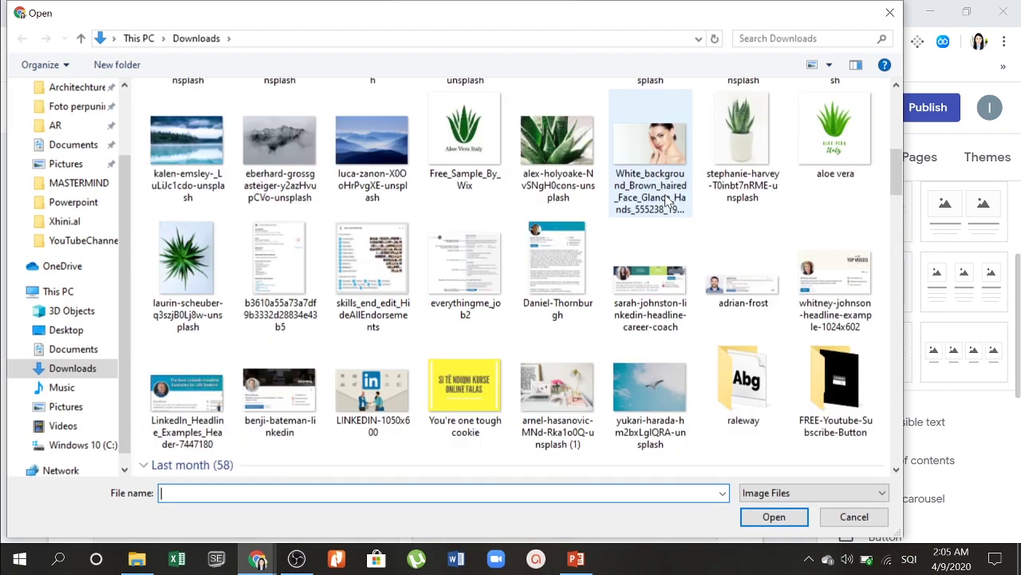
scroll(667, 200, down, 5)
scroll(667, 200, up, 7)
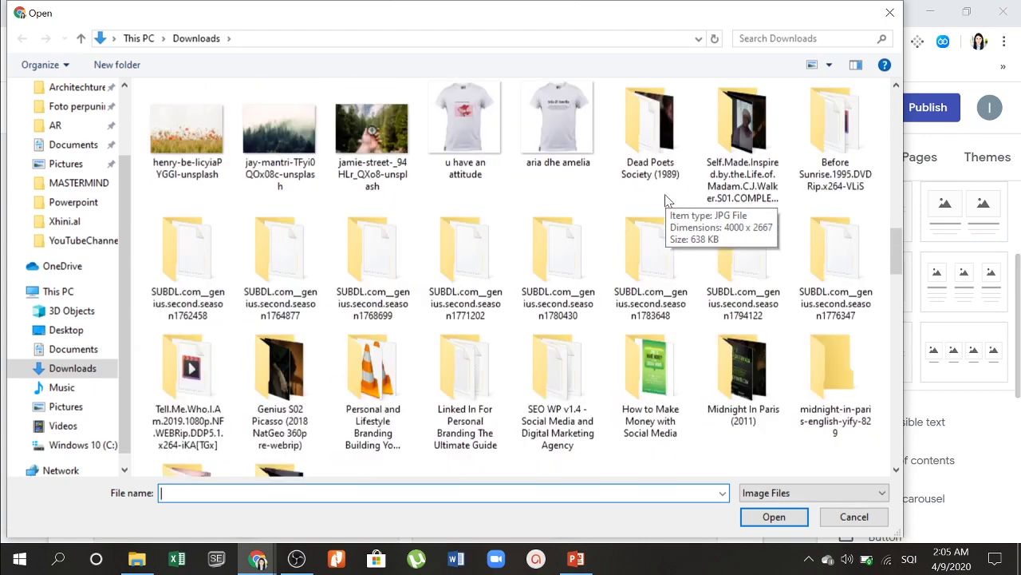
scroll(668, 201, up, 5)
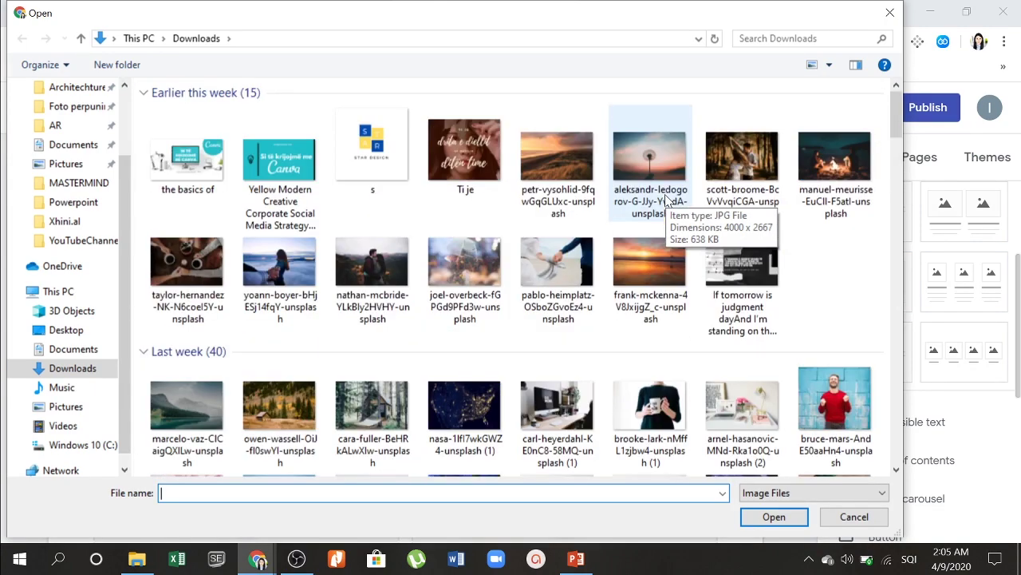
scroll(667, 201, down, 2)
double_click(471, 399)
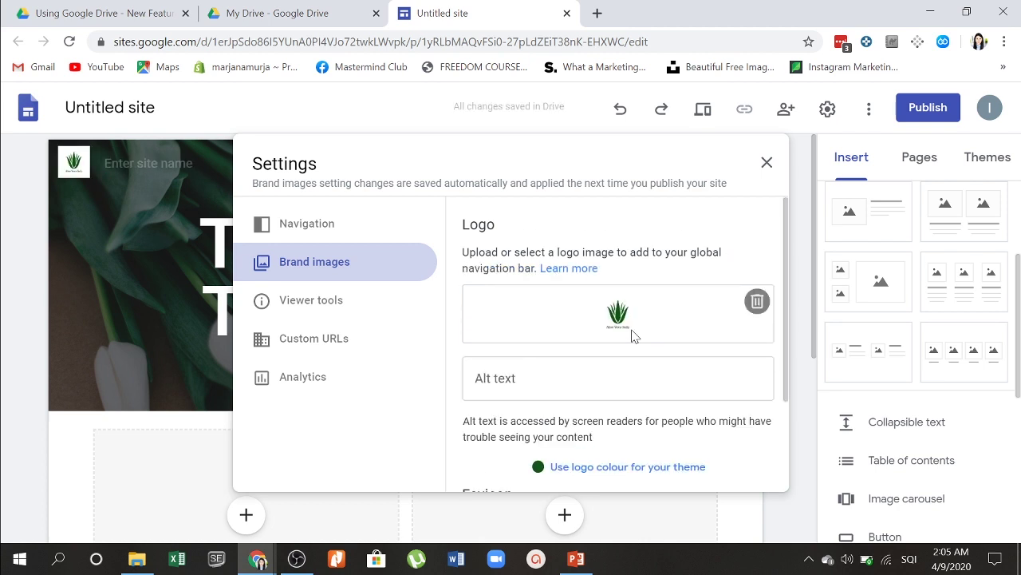
scroll(632, 335, down, 3)
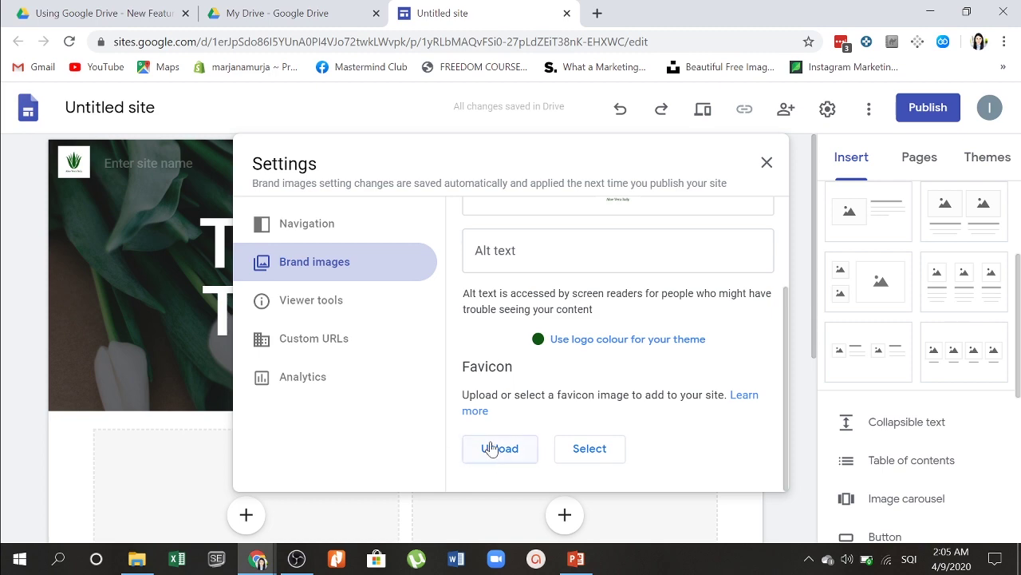
click(768, 159)
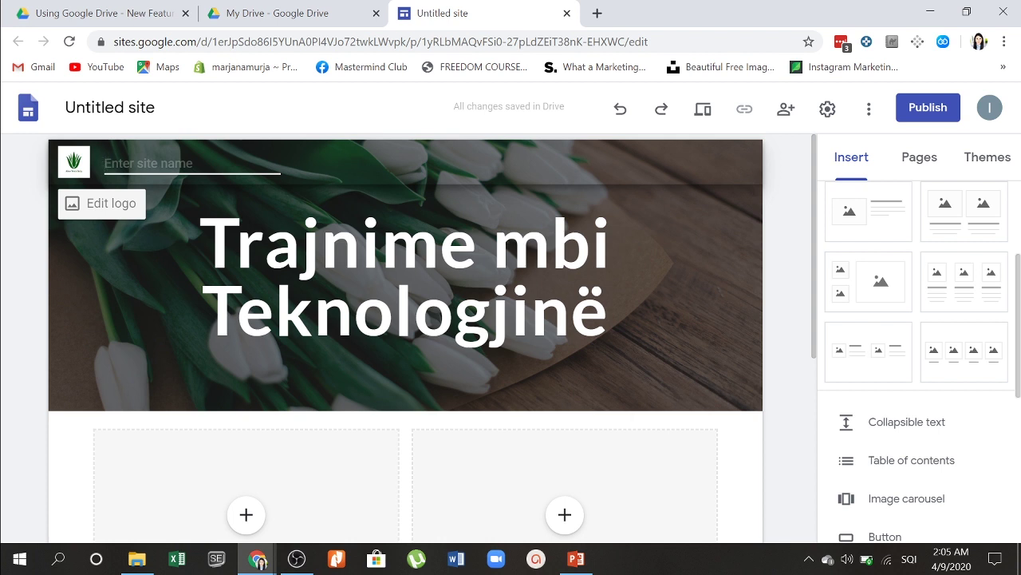
Step: Enter 'I Create For You' in the header's site name field
click(111, 163)
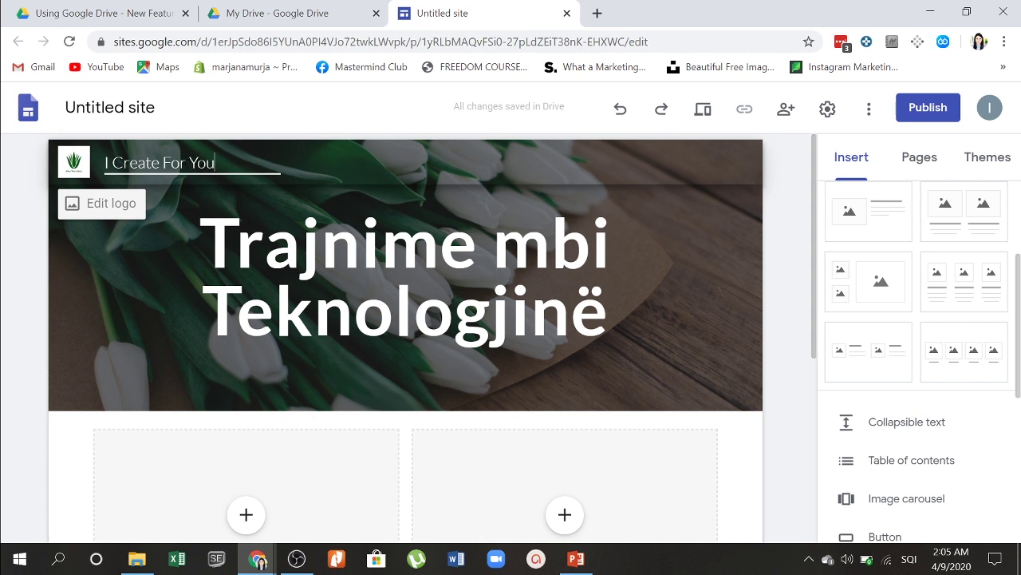
click(98, 279)
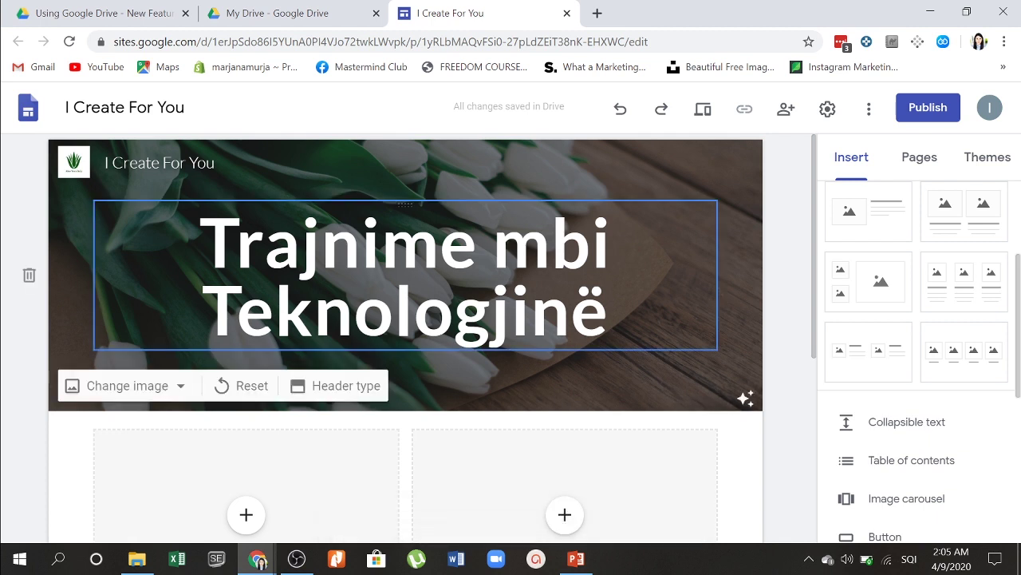
Step: Upload the 'the basics of' Canva image into the left card of the two-column section
scroll(730, 225, down, 1)
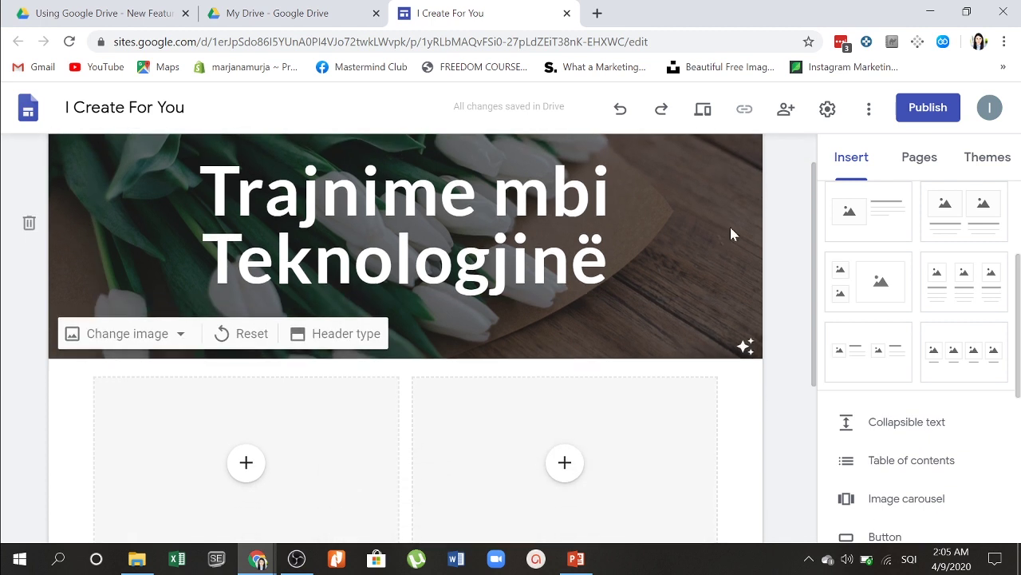
scroll(554, 423, down, 3)
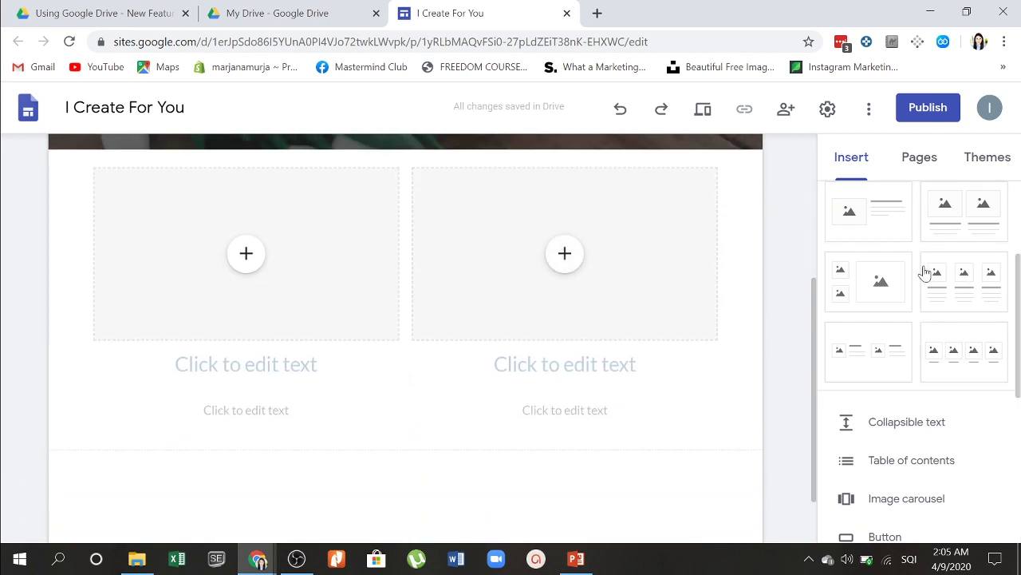
scroll(926, 278, up, 2)
scroll(931, 282, down, 3)
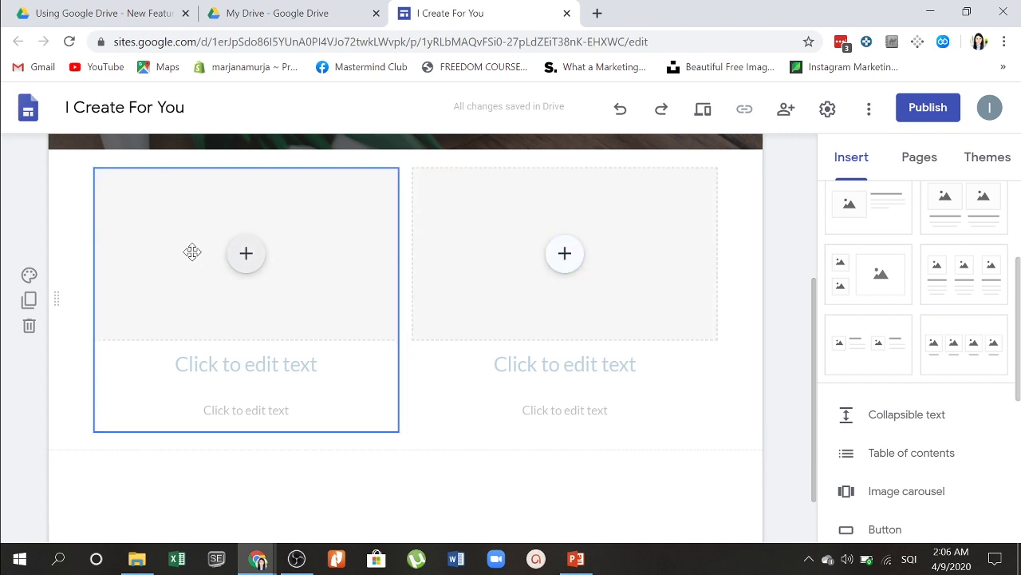
click(255, 256)
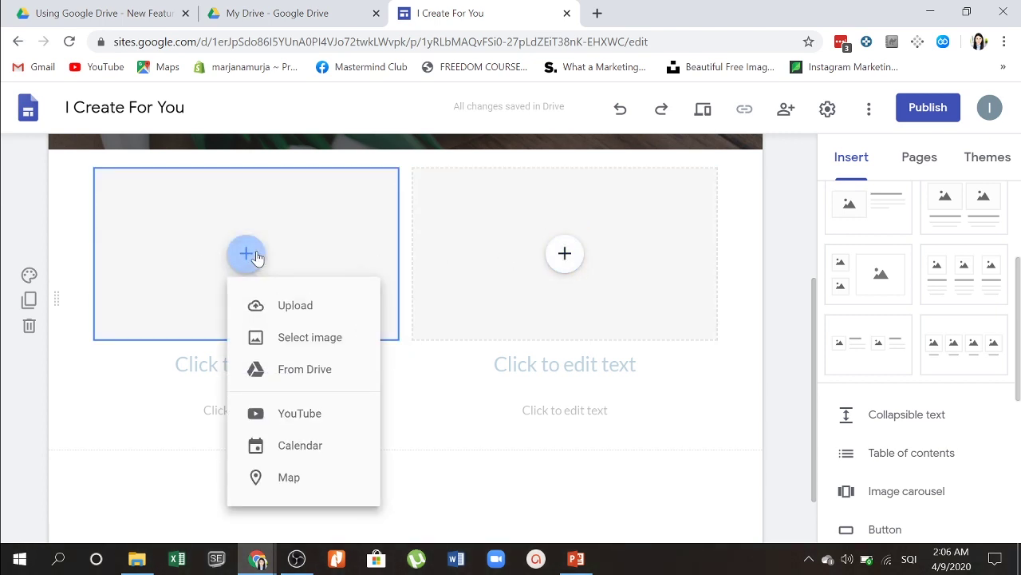
click(278, 303)
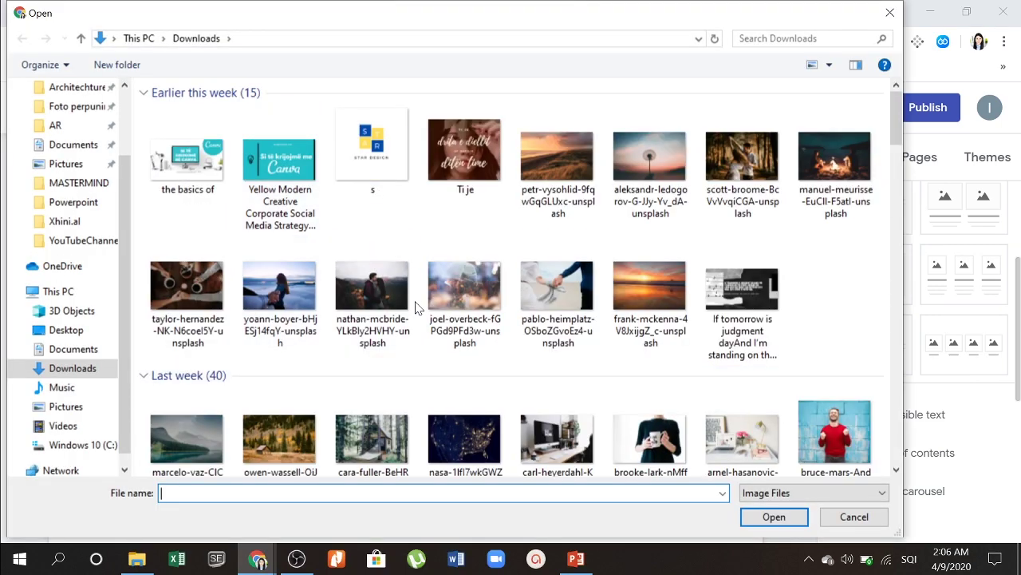
double_click(187, 160)
Step: Give the left card the heading 'Si të krijojmë në CANVA'
click(263, 364)
text(S)
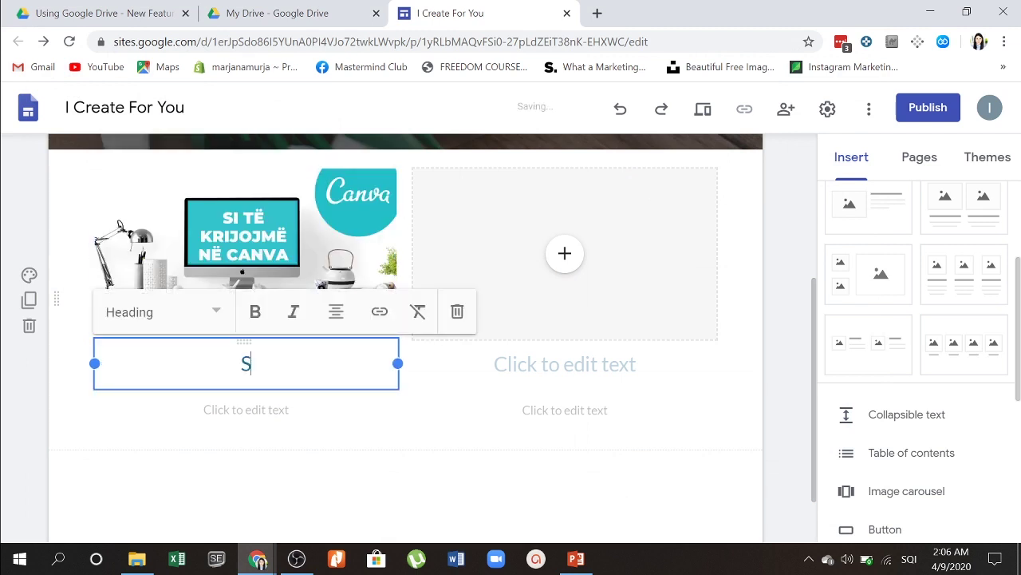
text(i të kr)
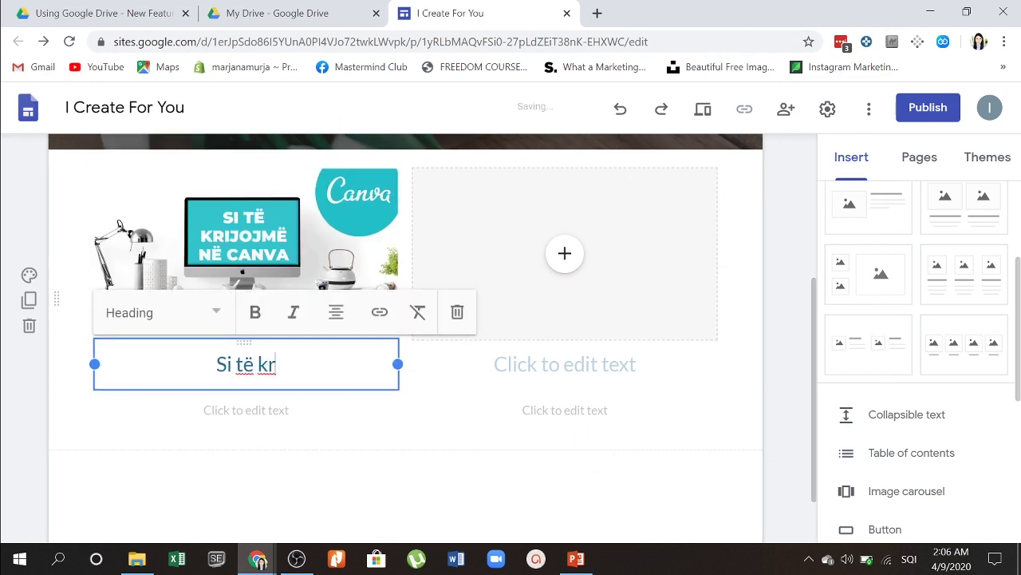
text(ijojm)
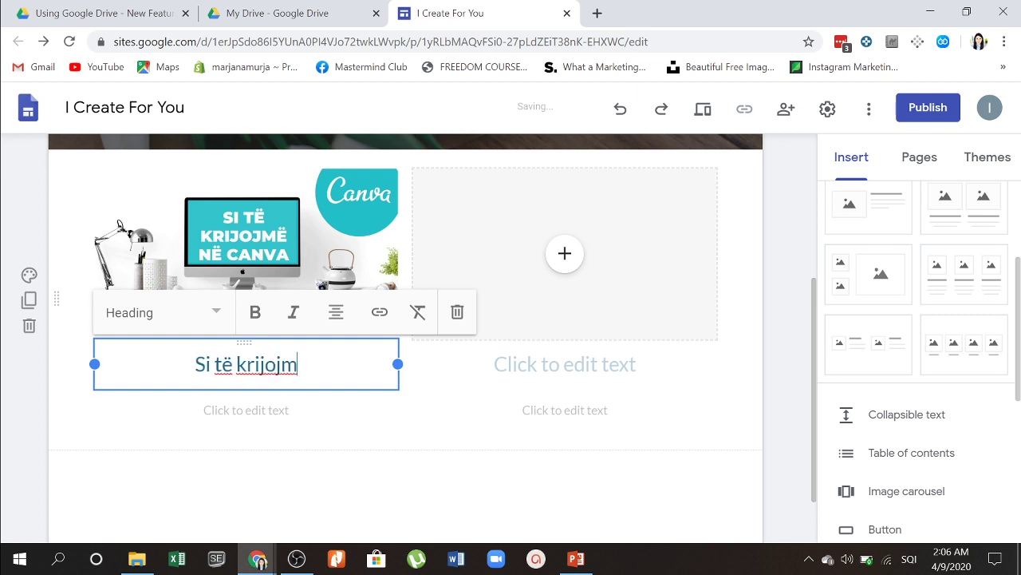
text(ë në CANVA)
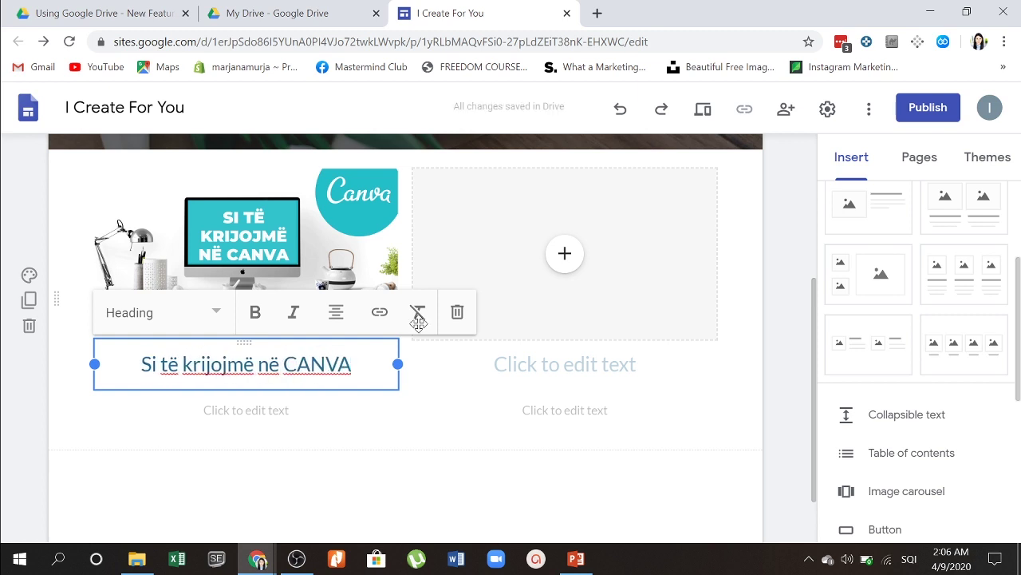
click(246, 410)
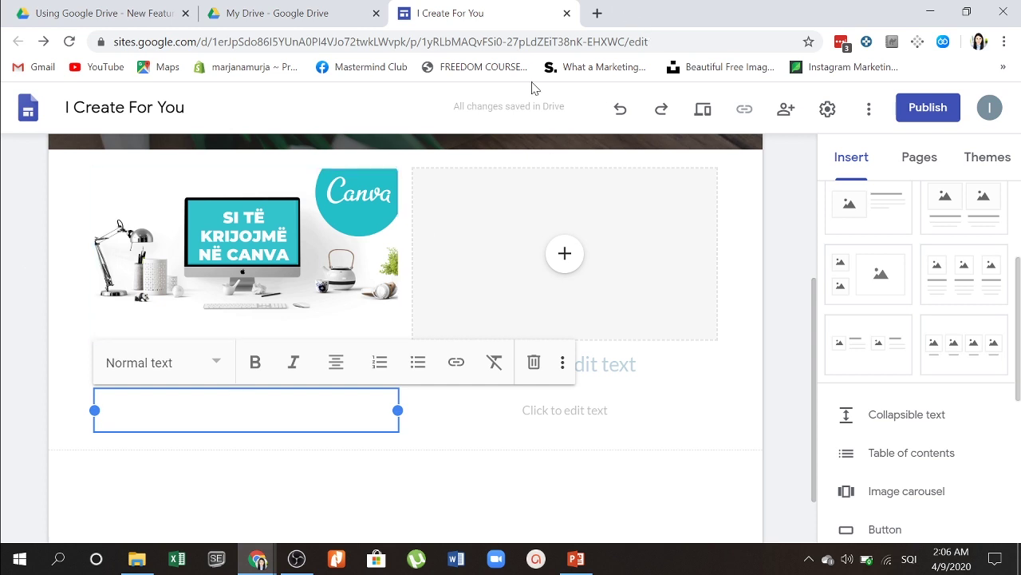
click(600, 364)
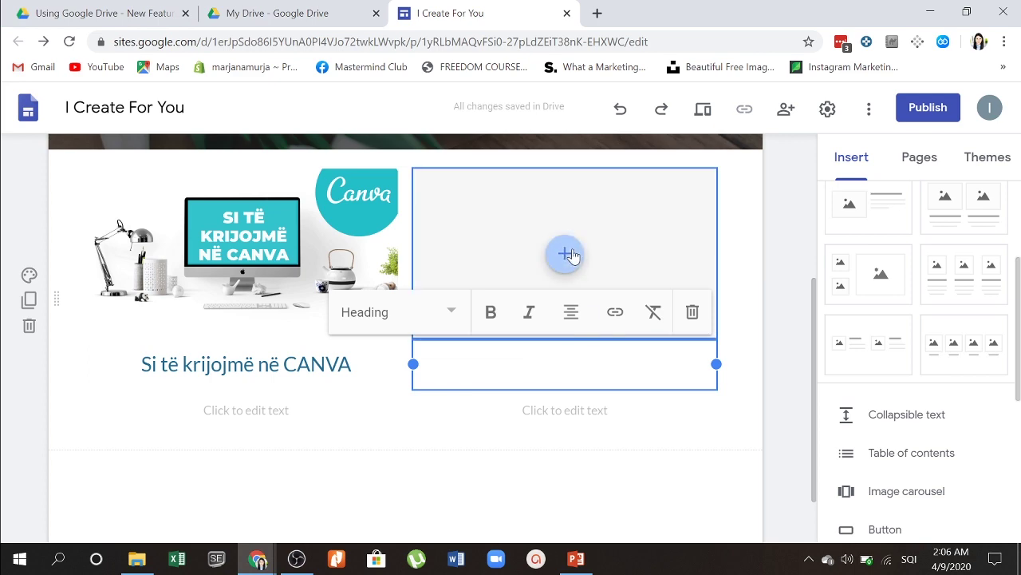
Step: Upload the Gmail tutorial image from the Powerpoint folder into the right card
click(569, 254)
click(608, 319)
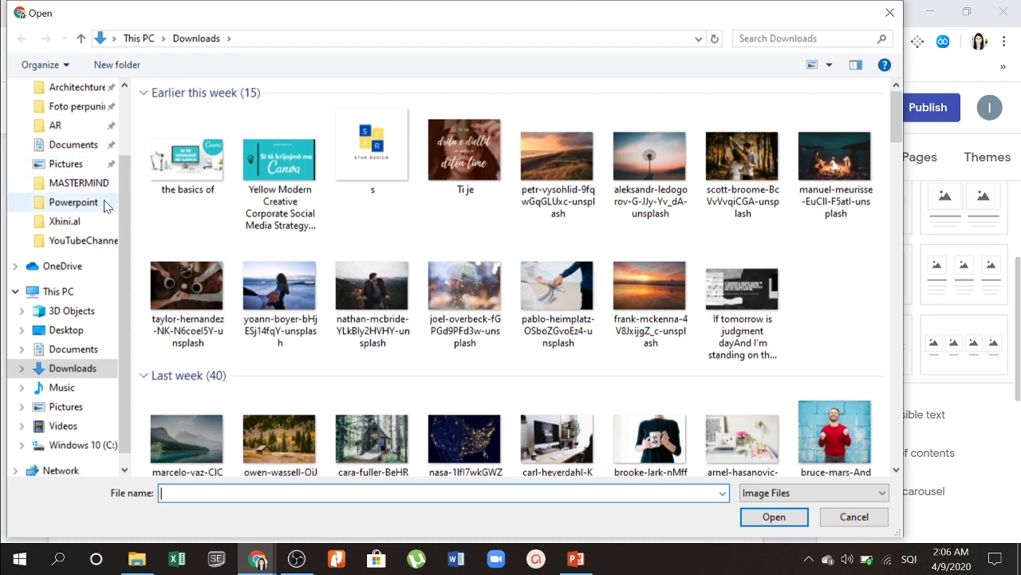
click(76, 206)
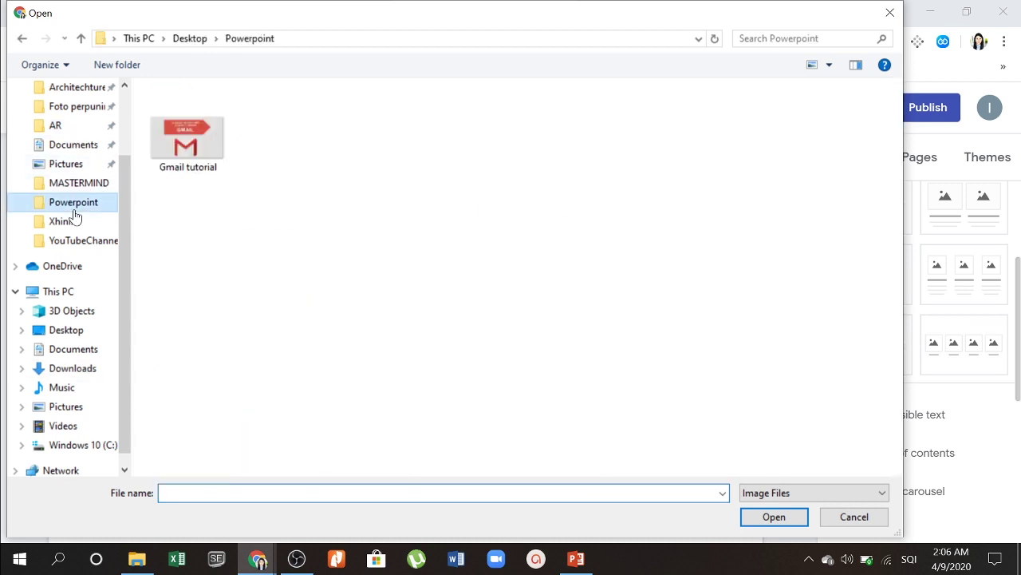
double_click(203, 146)
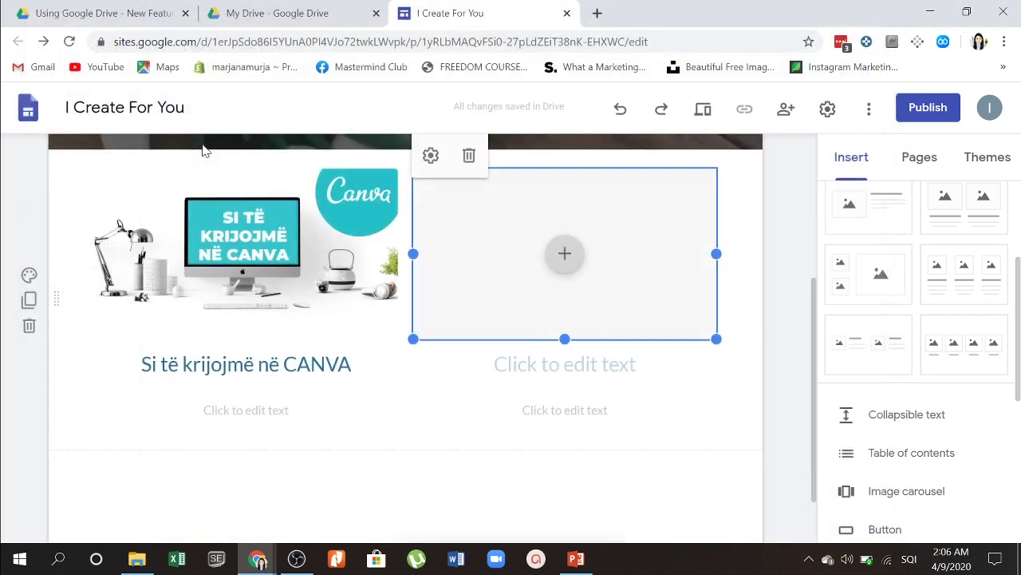
Step: Draft the title under the Gmail image, correcting typos to 'Platforma Gmail'
click(556, 368)
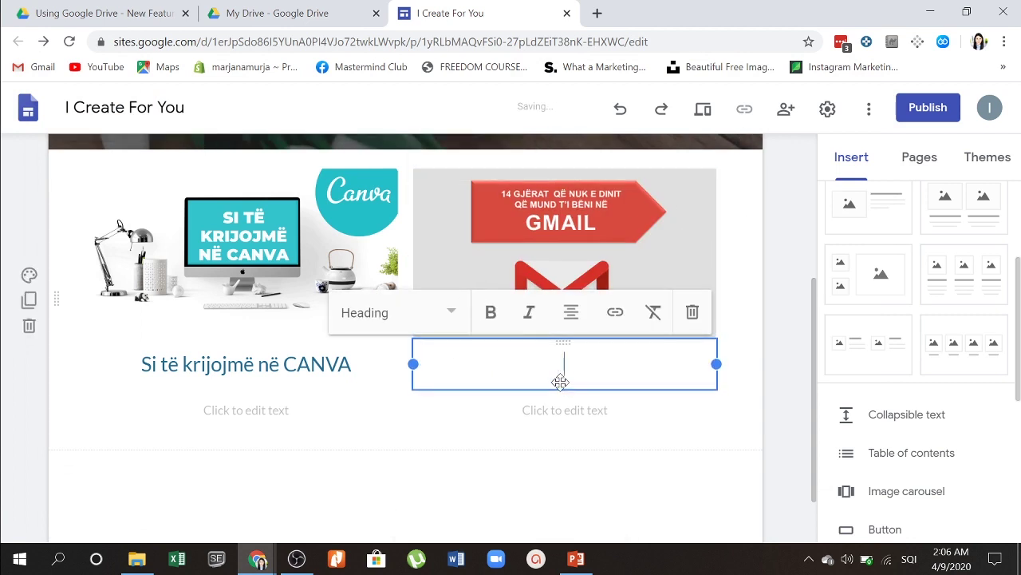
text(GMAIL)
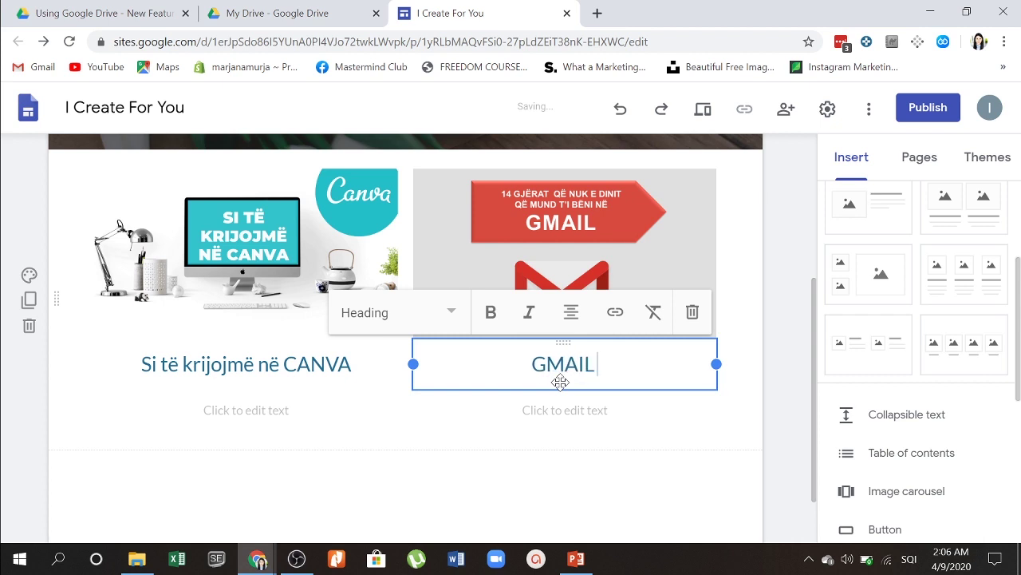
key(BackSpace)
key(BackSpace)
key(BackSpace)
key(BackSpace)
key(BackSpace)
text(Platforma F)
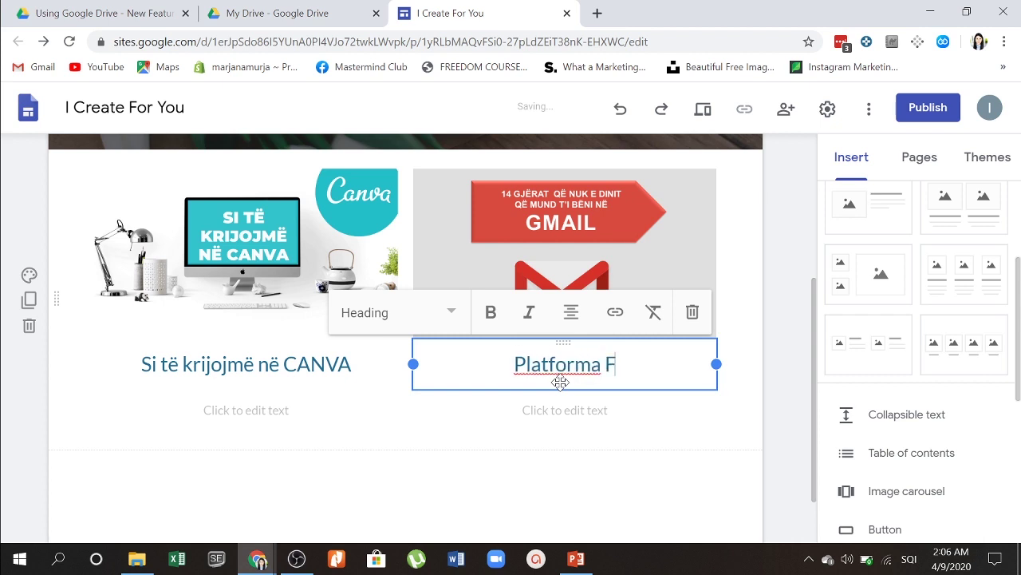
key(BackSpace)
text(GM)
key(BackSpace)
text(mail)
click(707, 308)
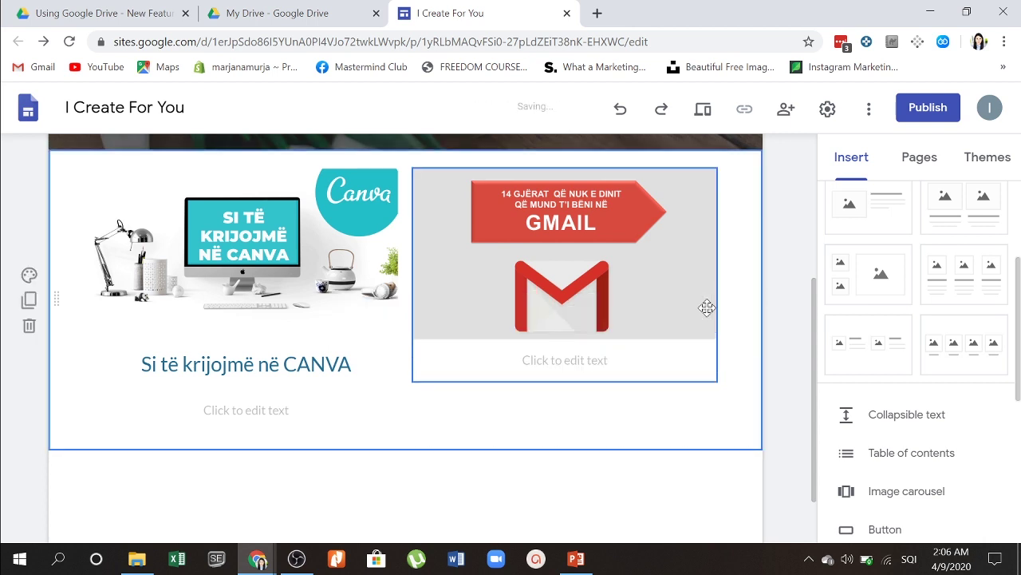
Step: Type 'Platforma Gmail' in the card's text box and style it as a Heading
click(598, 360)
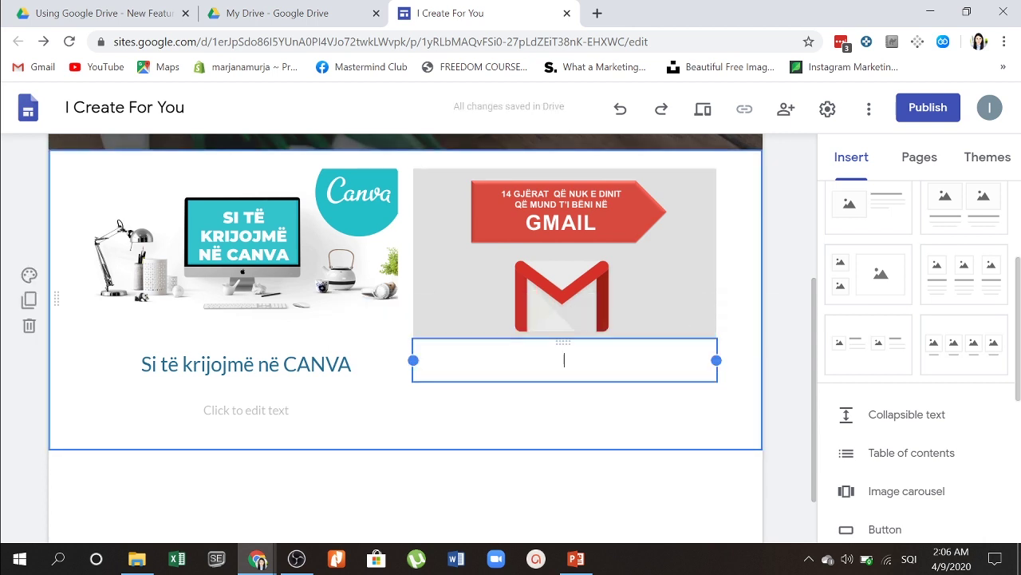
text(Platform)
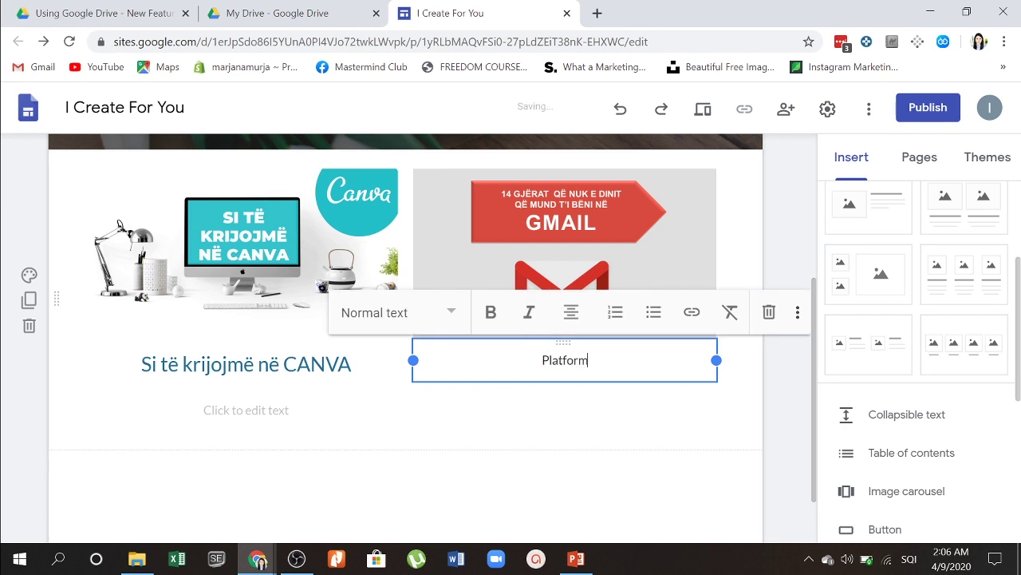
text(a G)
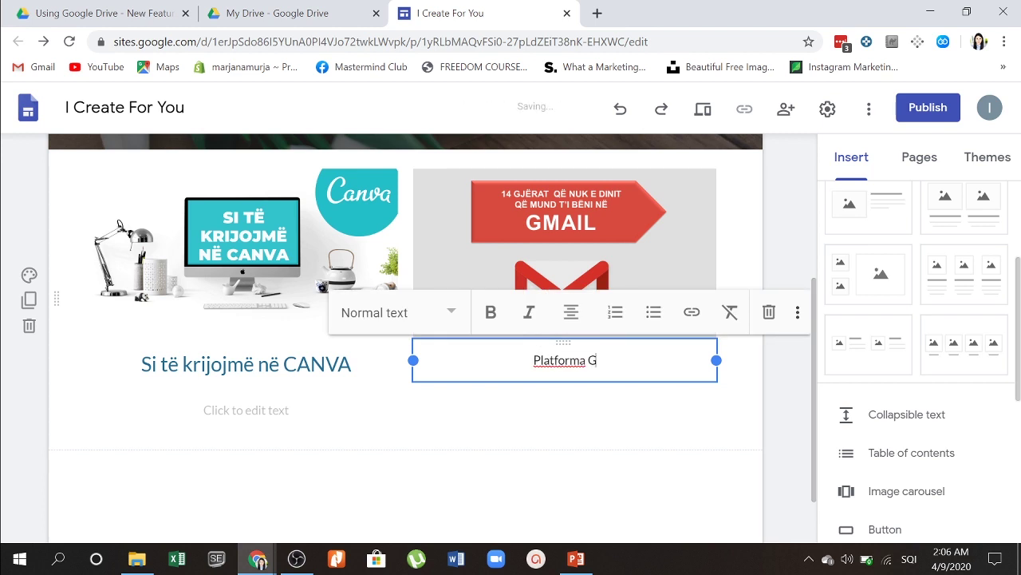
text(mail)
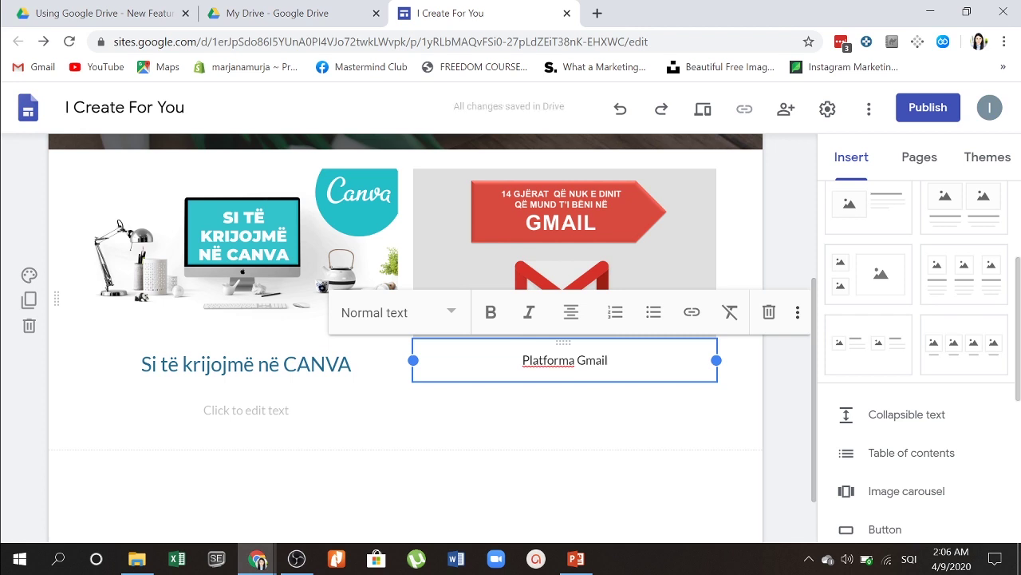
click(456, 317)
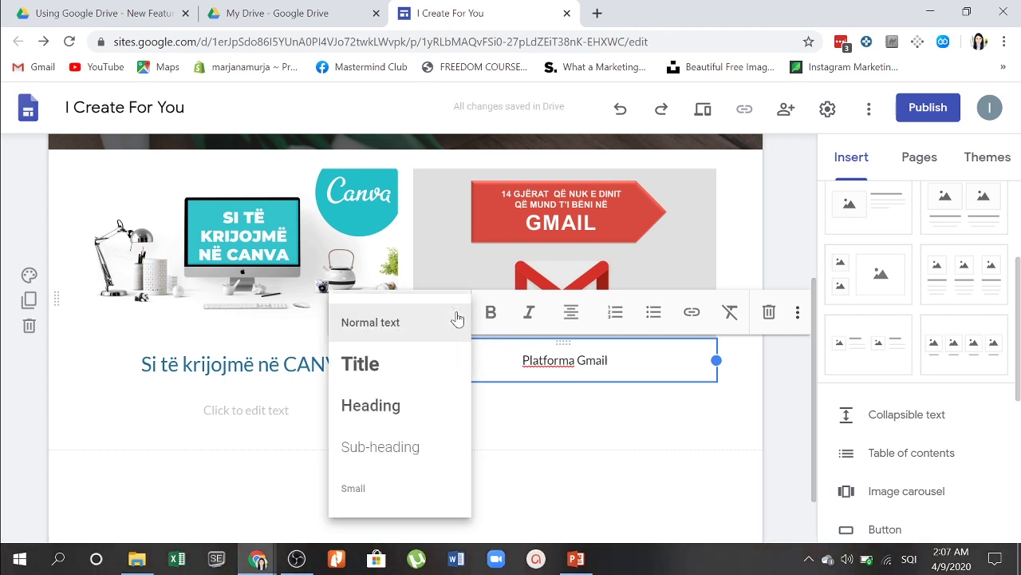
click(389, 405)
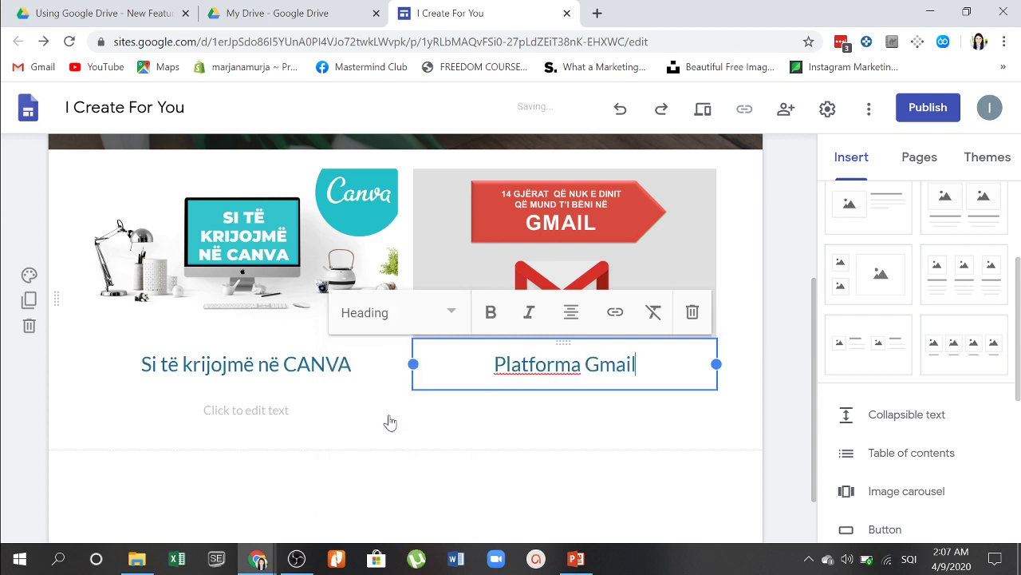
click(614, 420)
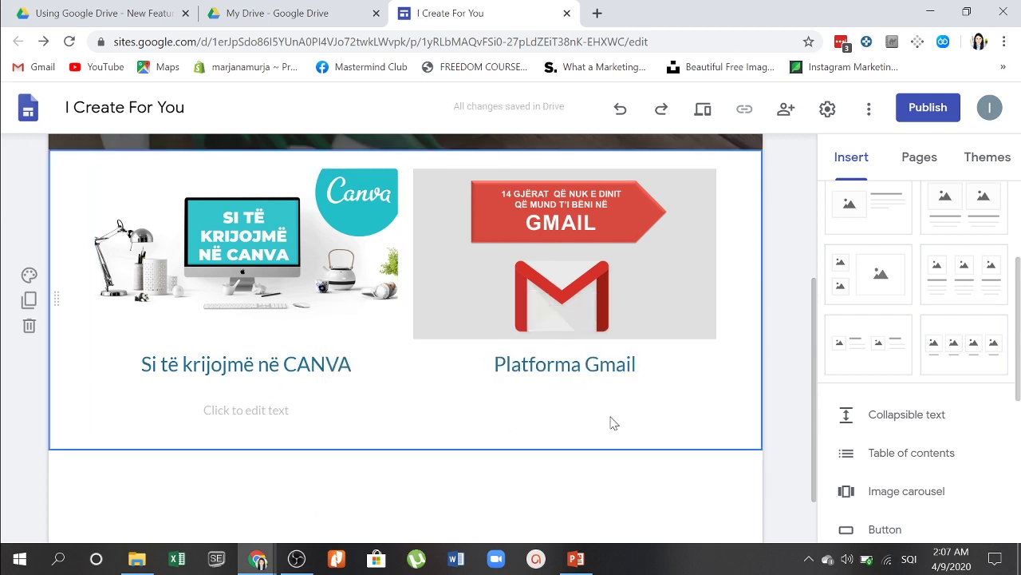
click(557, 379)
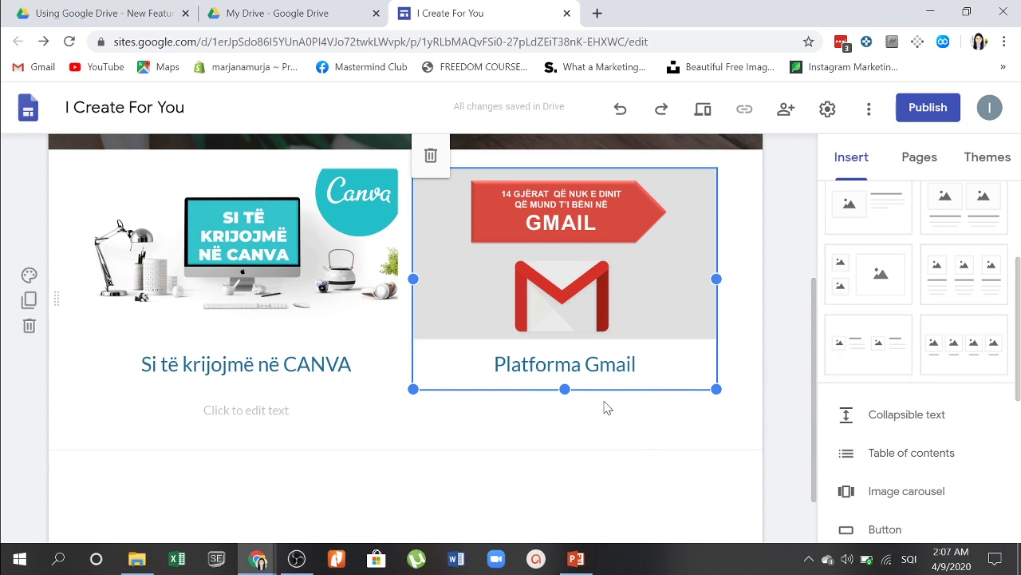
Step: Add a text box under Platforma Gmail reading 'Një Tutorial që shpjegon me hapa të thjeshtë se si të përdorni GMAIL'
scroll(934, 342, up, 3)
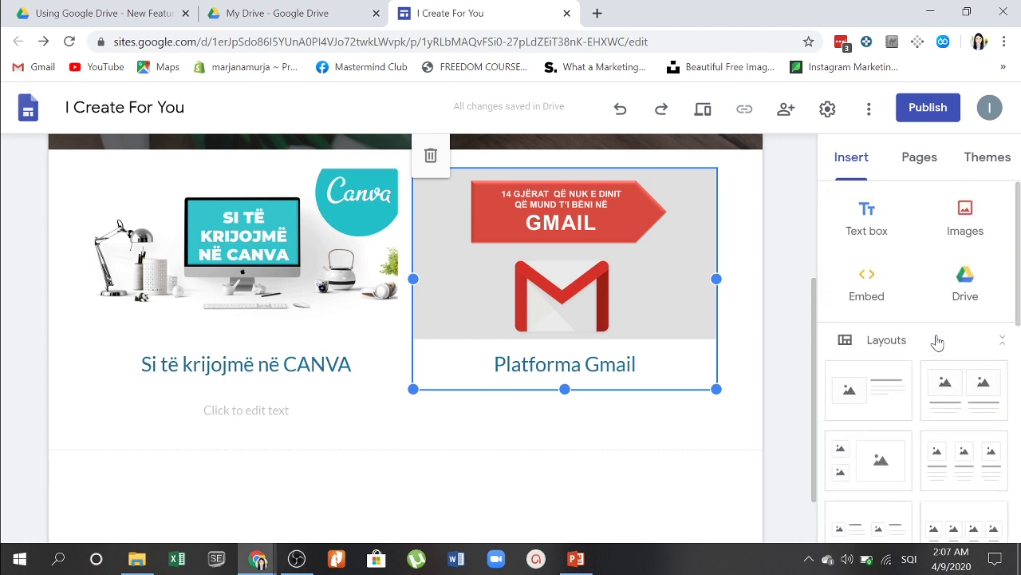
click(876, 219)
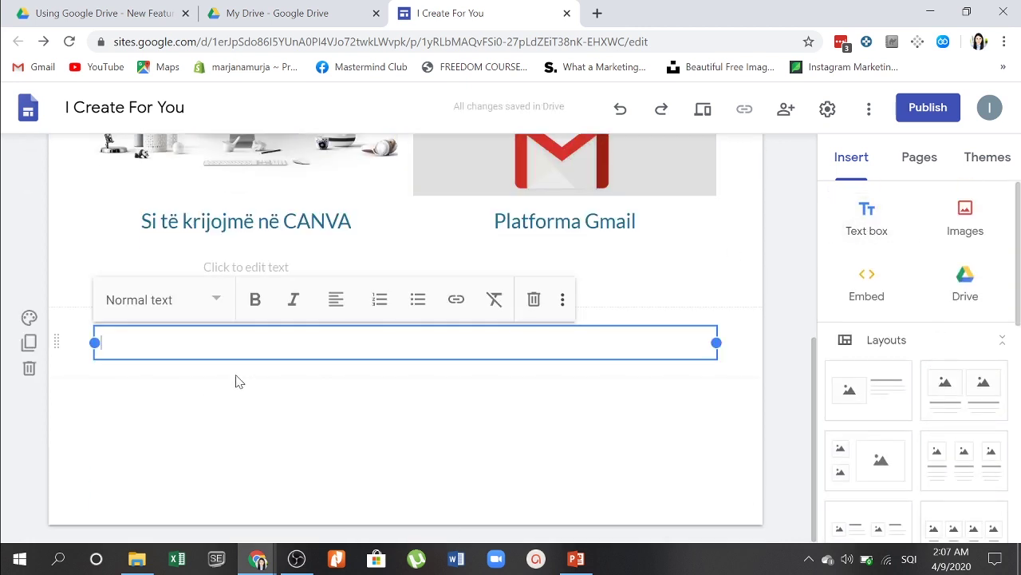
drag(234, 354, 497, 249)
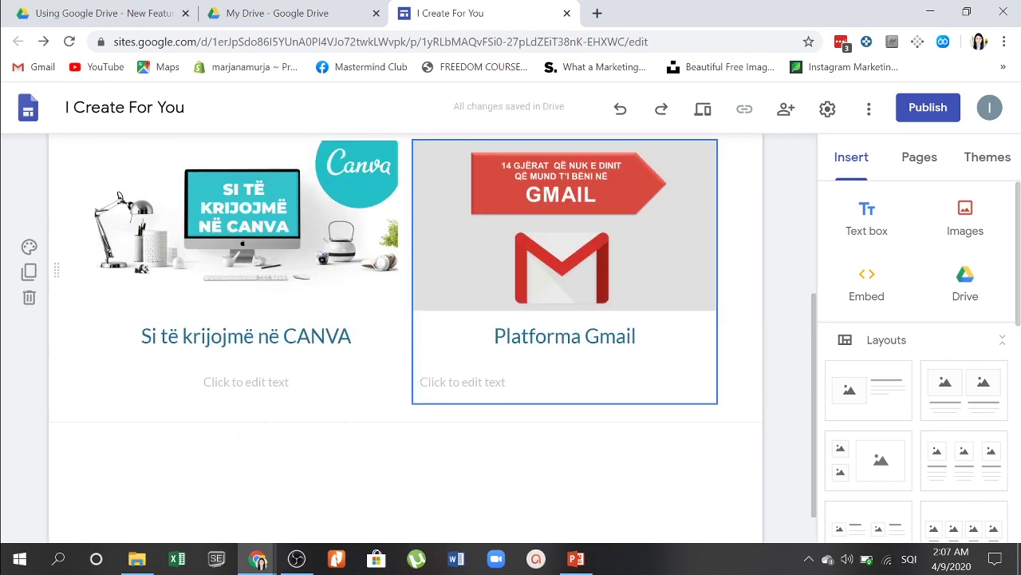
click(451, 375)
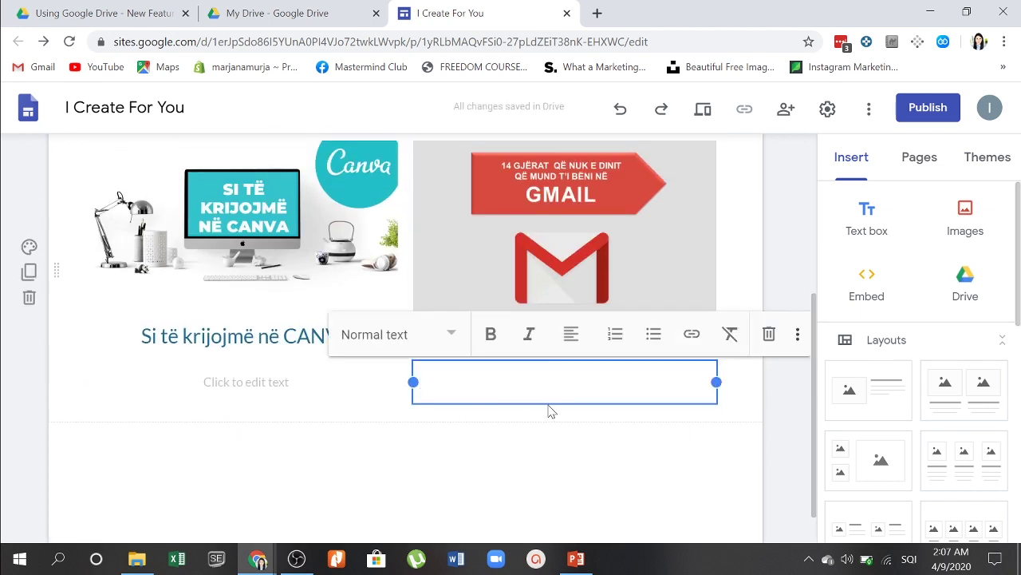
text(Një Tutorial)
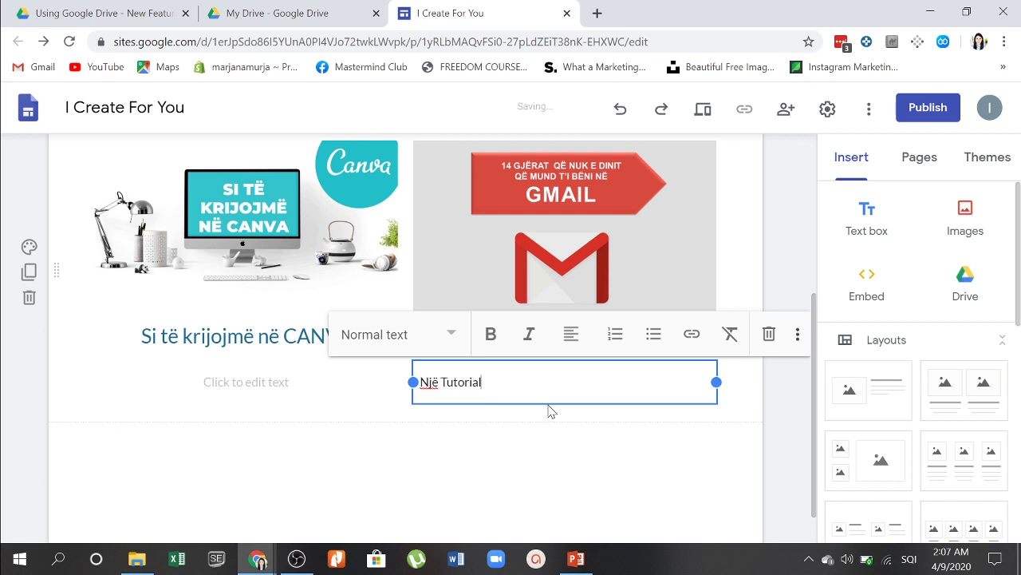
text( që shpjegon me hapa të t)
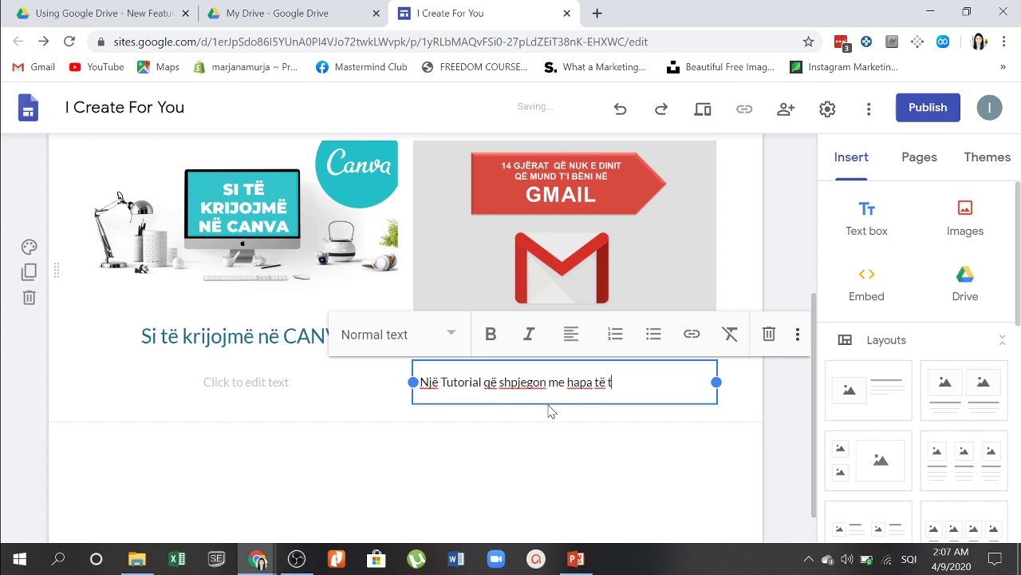
text(hjeshtë se si të pë)
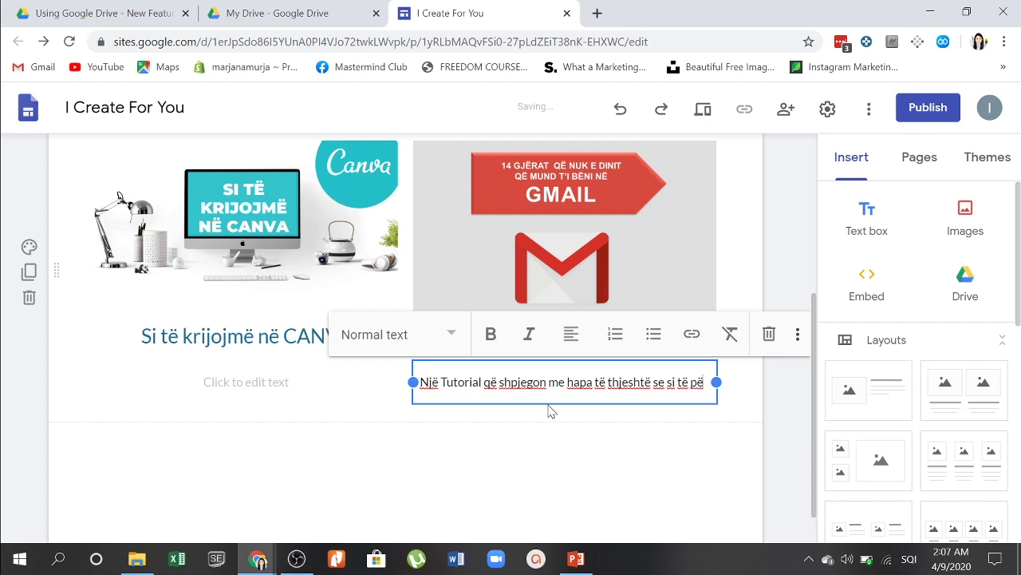
text(rdorni GMAIL)
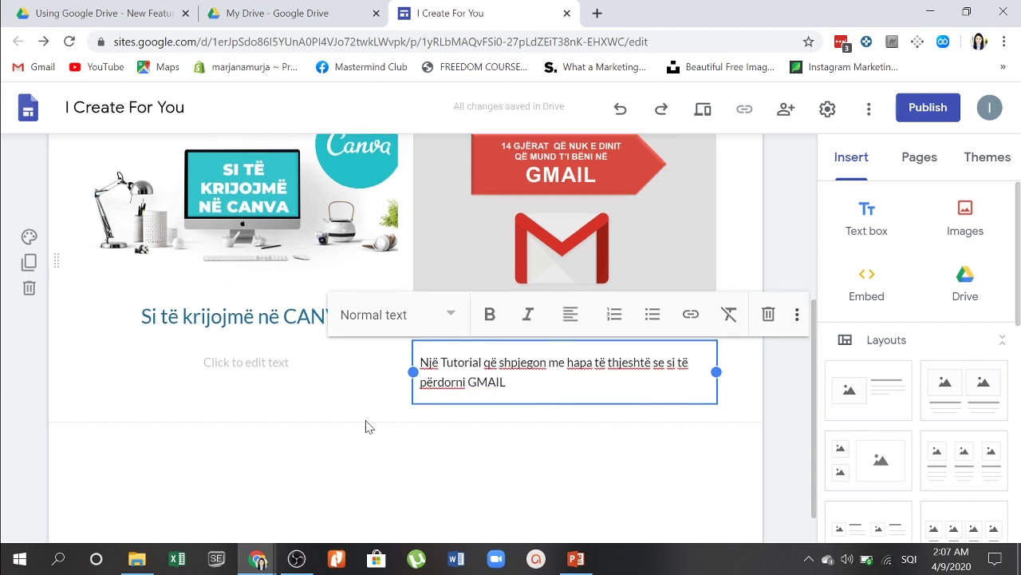
click(313, 430)
Step: Fill the Canva card's description with 'Canva na ndihmon të krijojmë kontent'
click(246, 361)
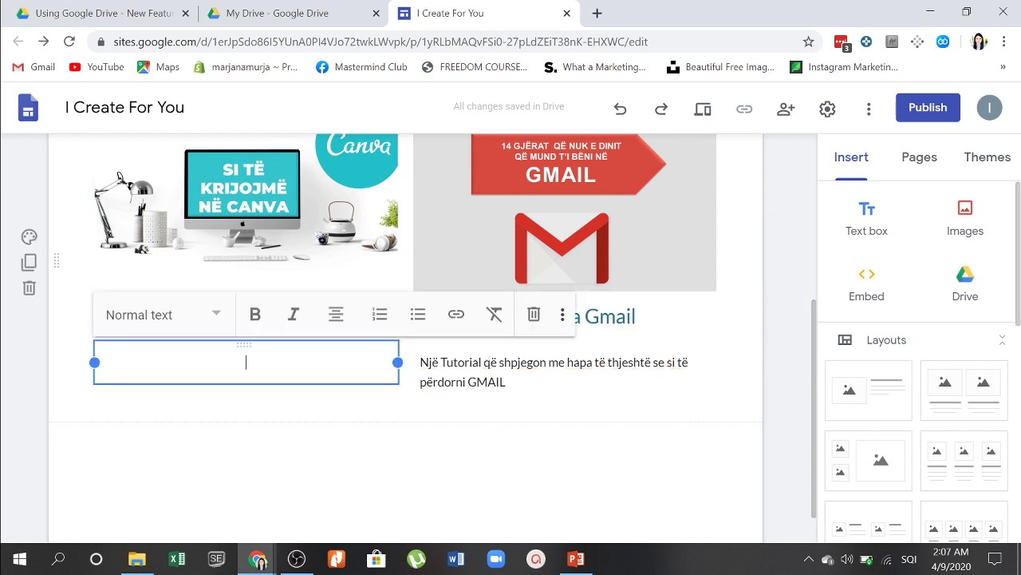
text(Canva na)
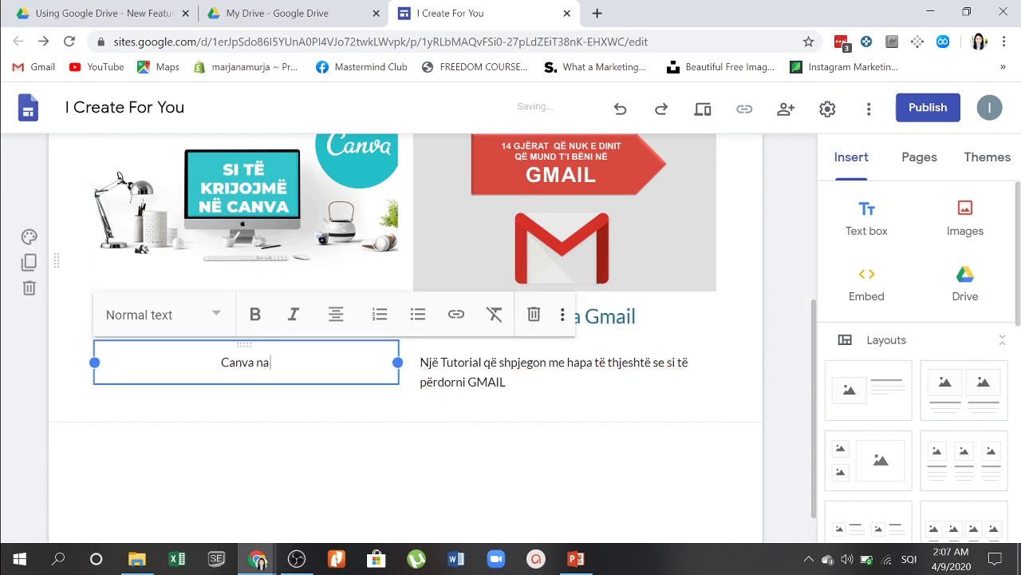
text( ndihmon të krijo)
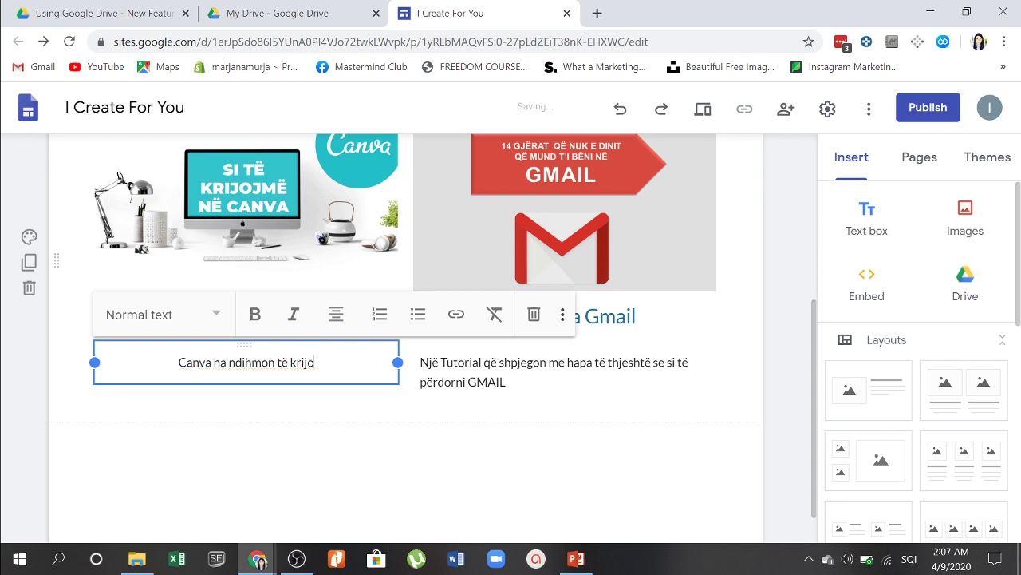
text(jmë kontent)
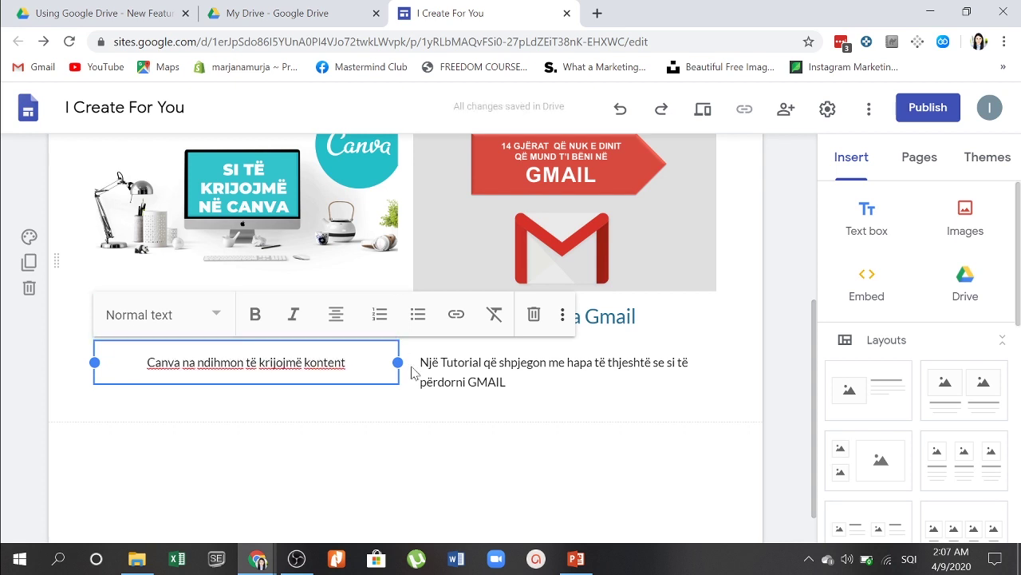
click(433, 471)
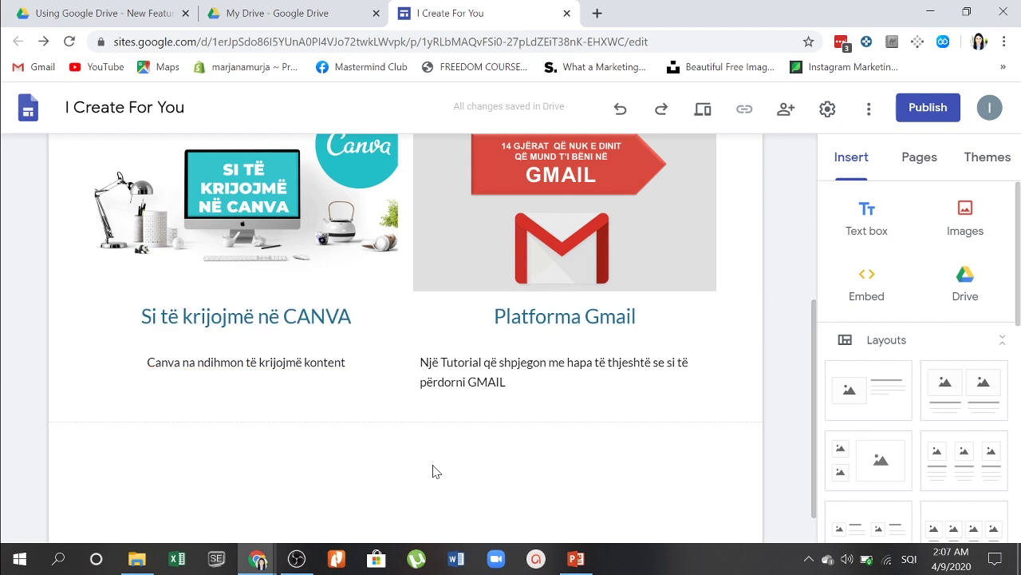
Step: Add a new page named ABOUT to the site from the Pages panel
scroll(433, 471, down, 1)
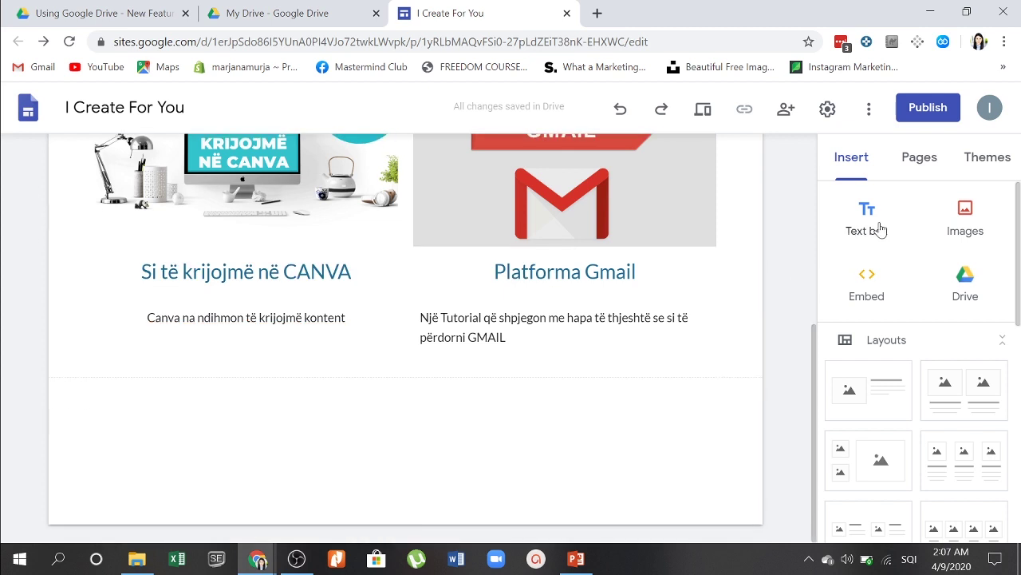
click(910, 166)
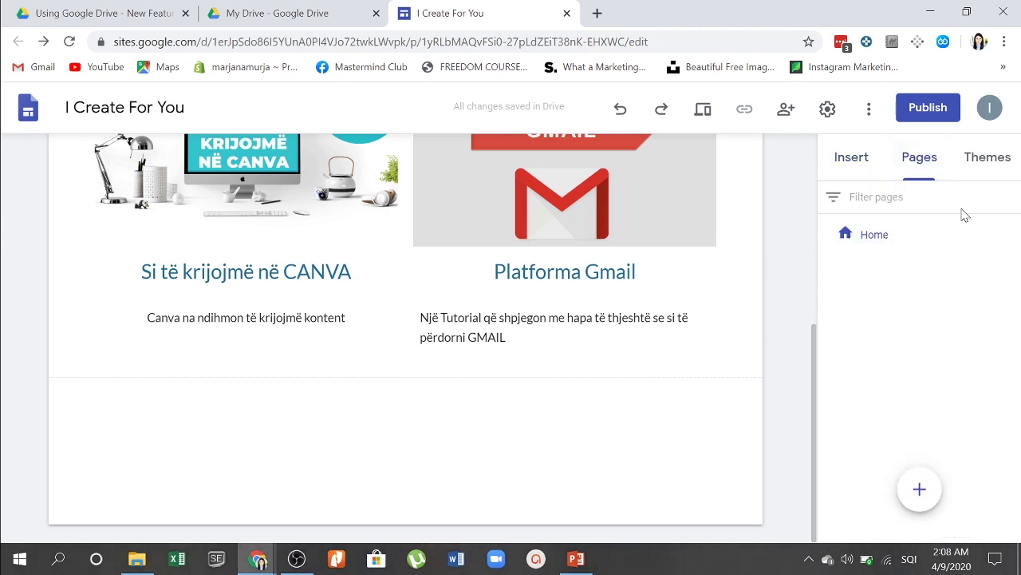
scroll(365, 338, up, 4)
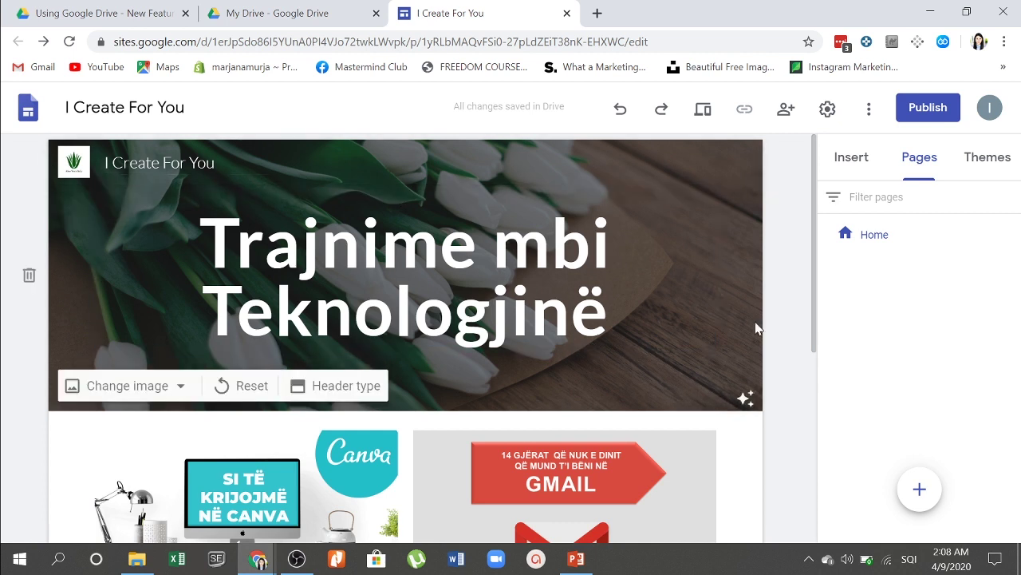
mouse_move(918, 490)
click(920, 490)
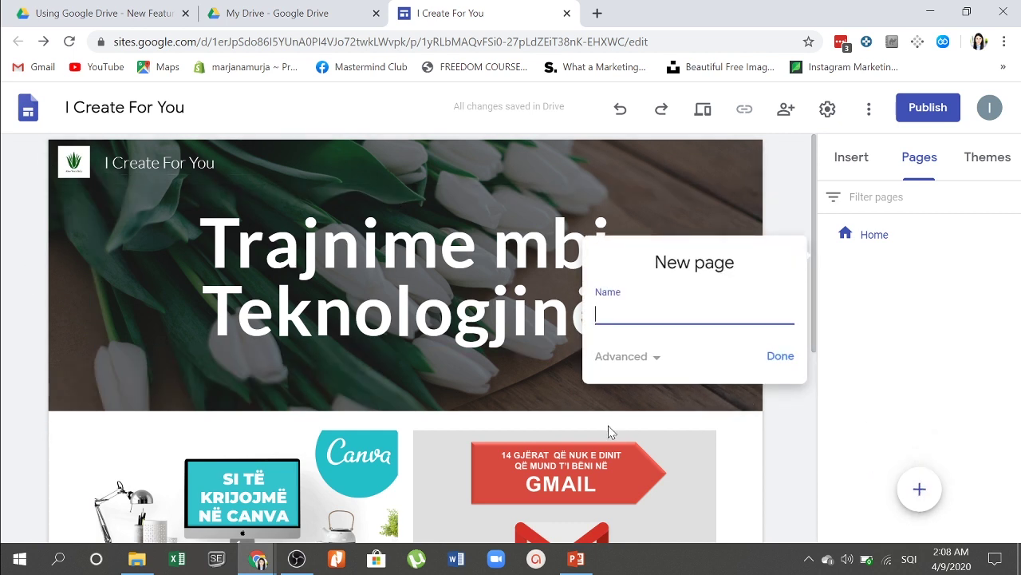
text(ABP)
text(UT)
click(653, 358)
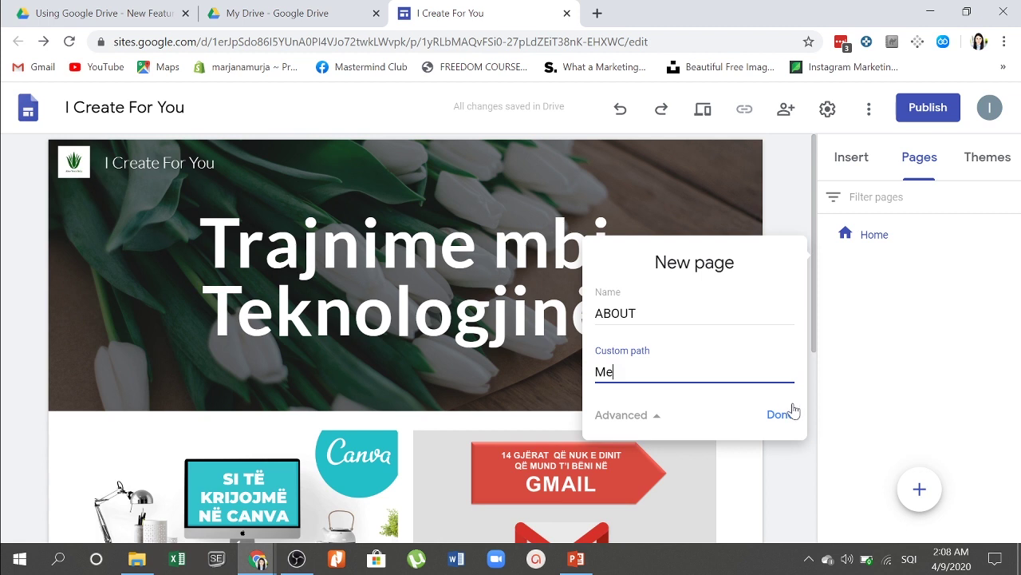
click(771, 414)
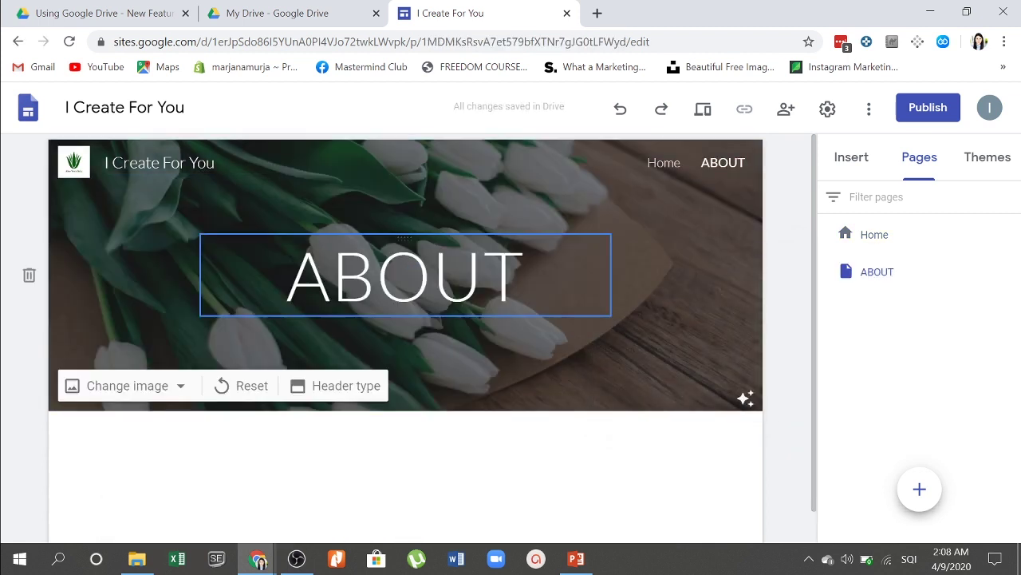
Step: Add another new page named 'Shërbimet Tona'
scroll(643, 353, down, 1)
scroll(643, 354, up, 1)
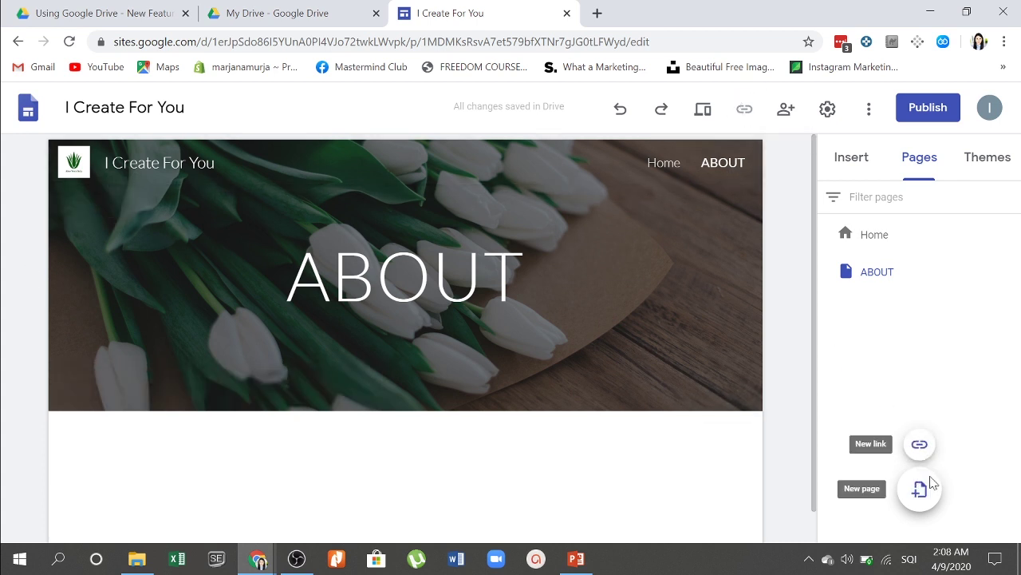
click(922, 483)
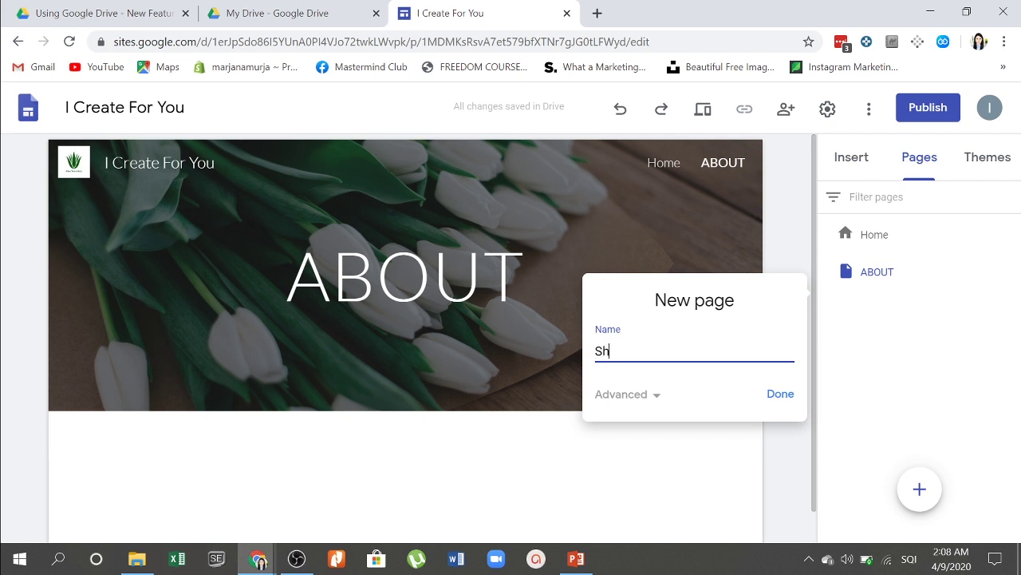
text(t t)
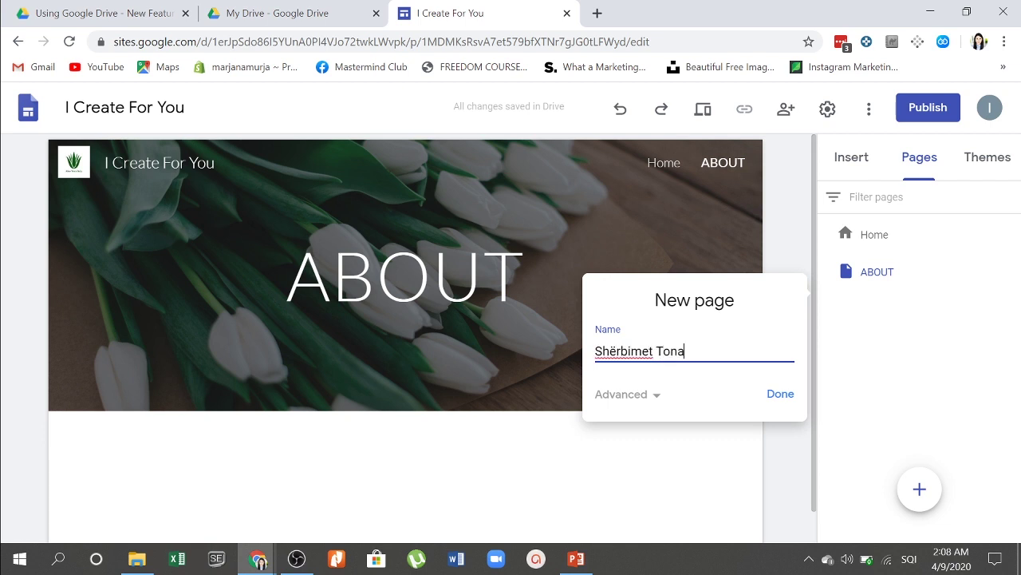
click(782, 395)
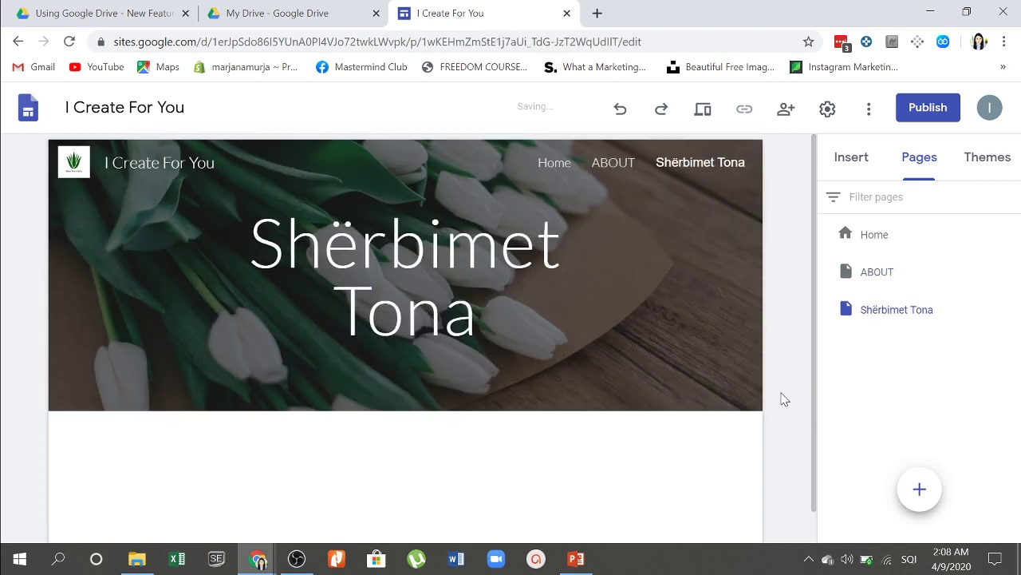
Step: Rename the ABOUT page to 'Rreth Nesh' via Properties, then start a new page form
click(898, 275)
click(1010, 272)
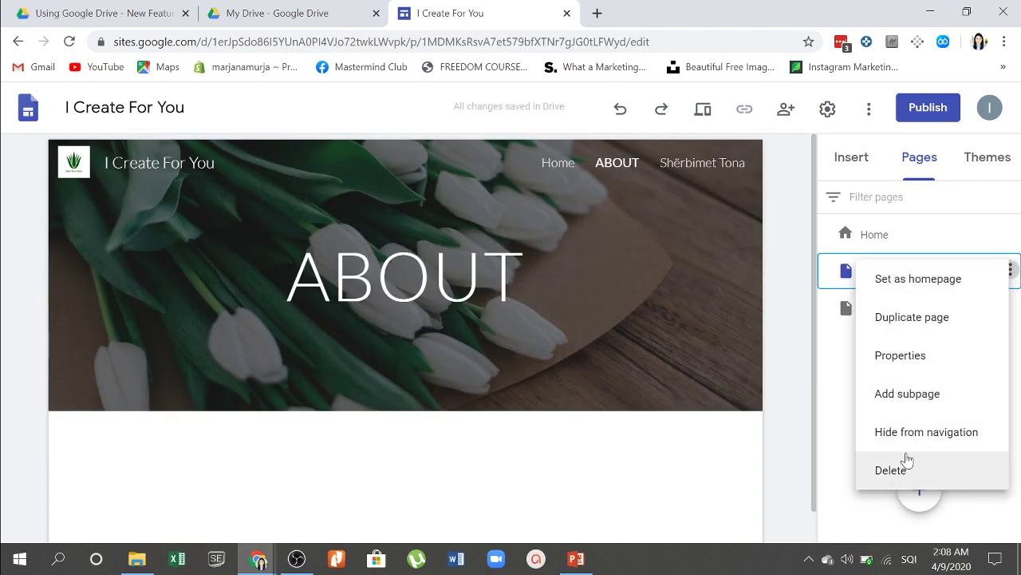
click(846, 356)
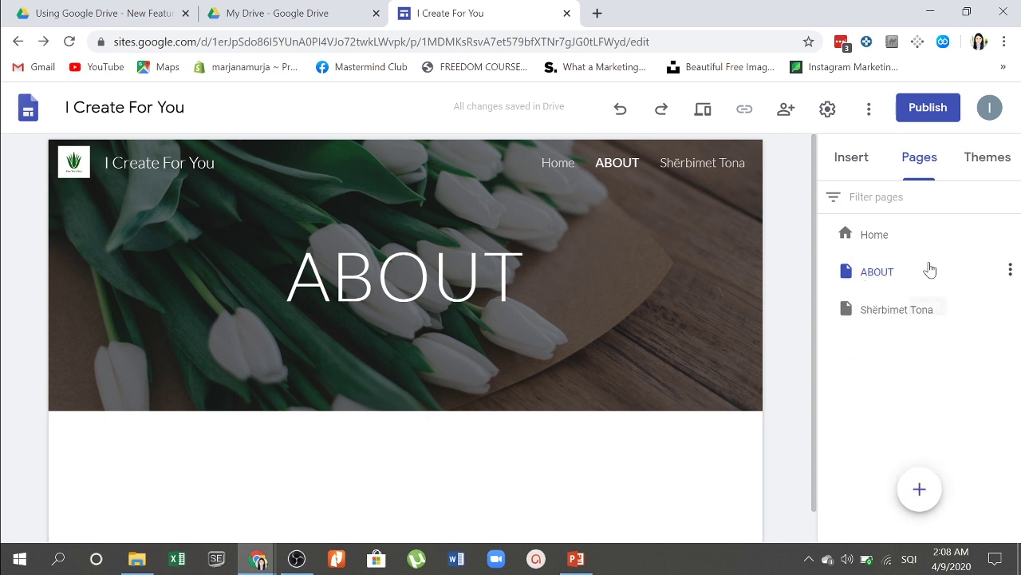
click(1009, 273)
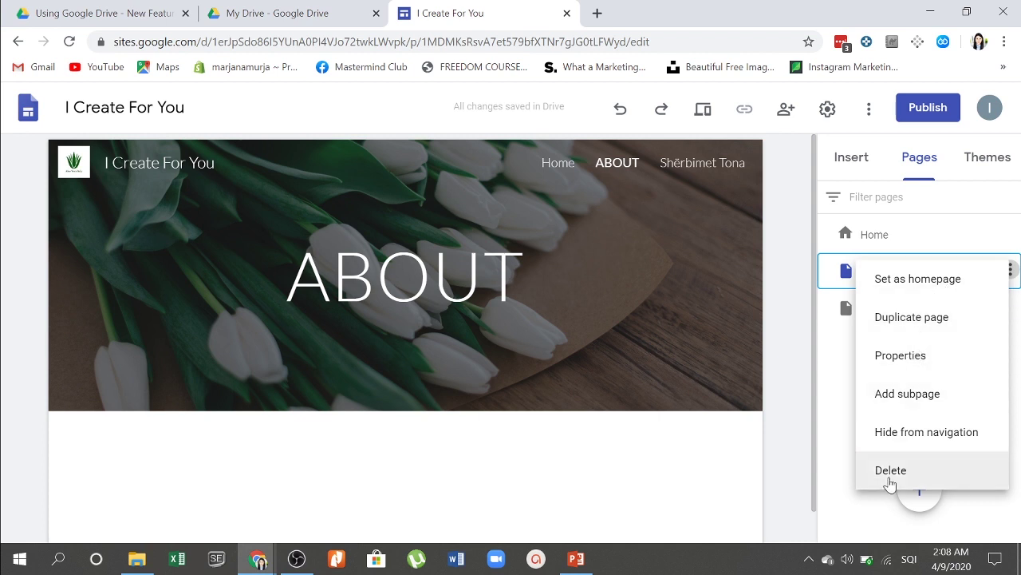
click(903, 357)
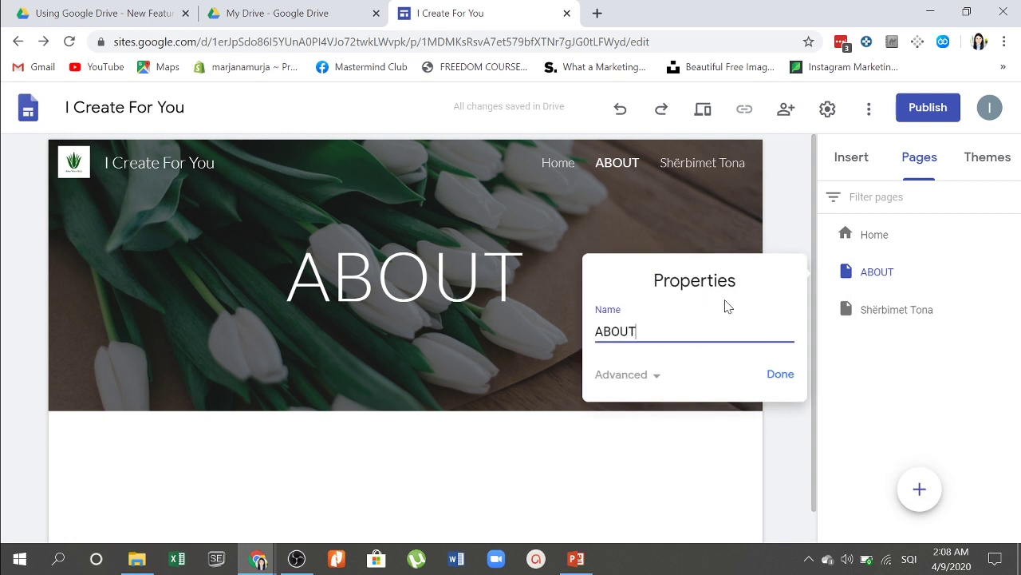
key(BackSpace)
key(BackSpace)
key(BackSpace)
key(BackSpace)
key(BackSpace)
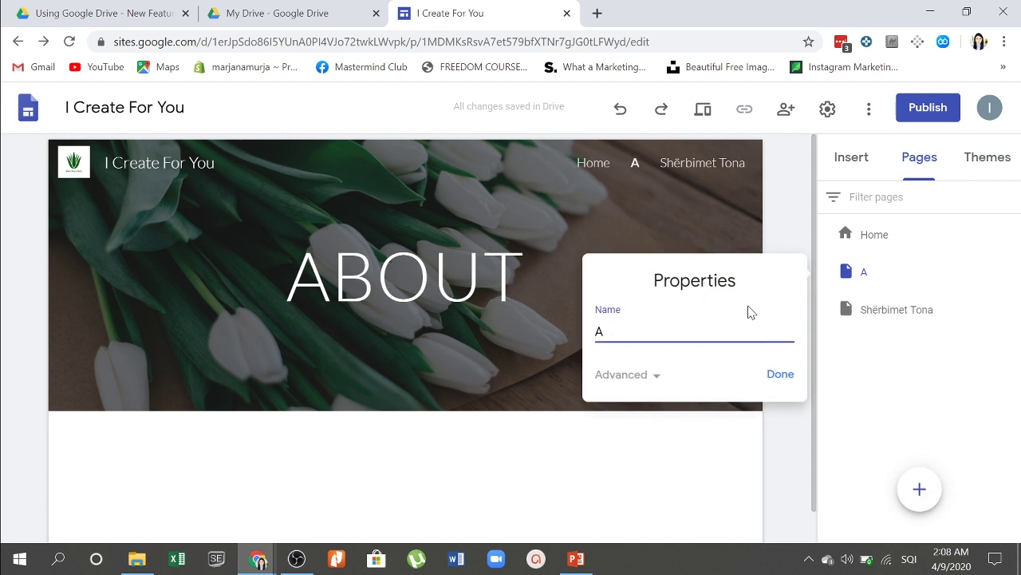
text(R)
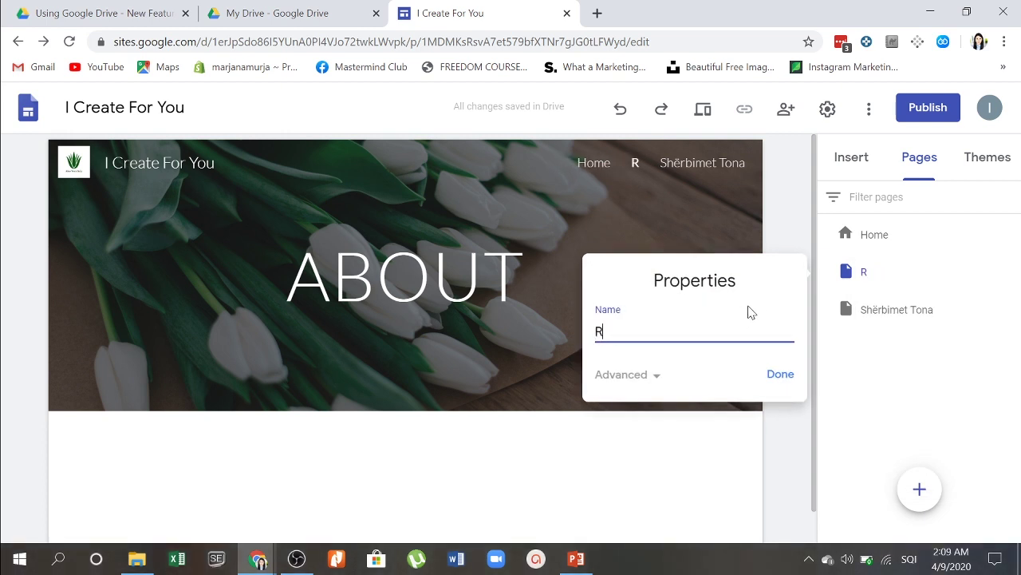
text(reth Nesh)
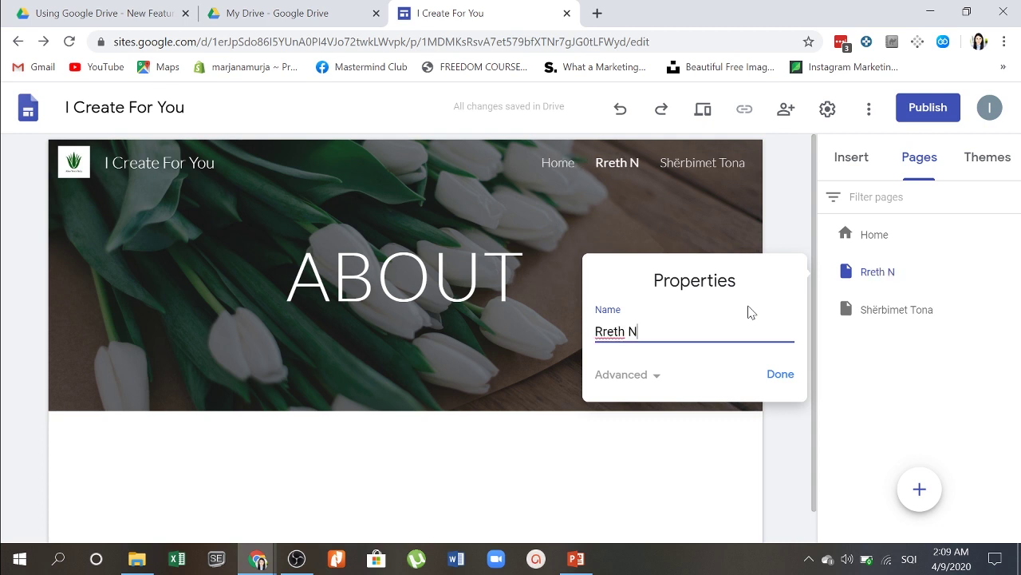
click(773, 373)
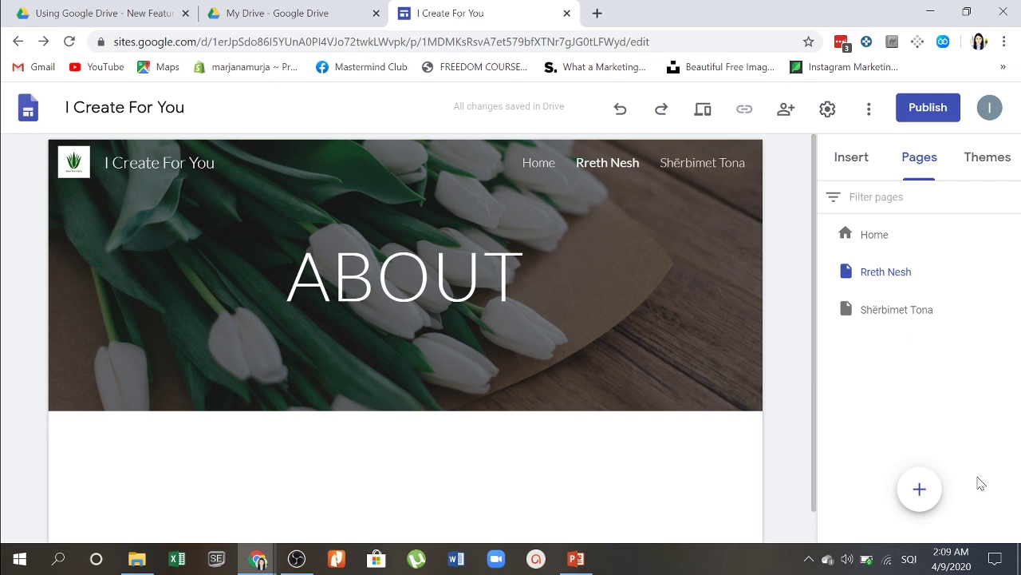
click(924, 488)
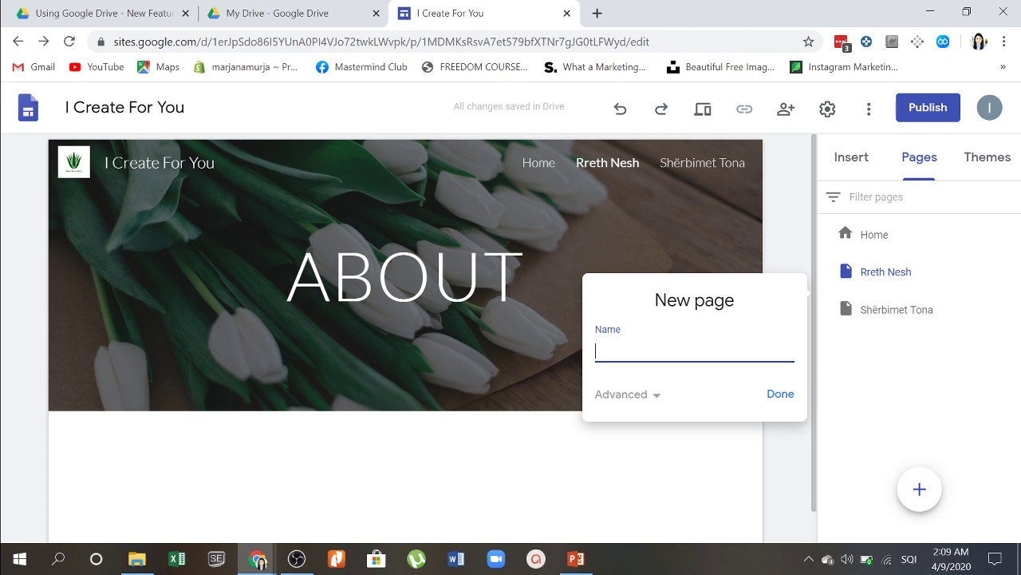
Step: Create the new page 'Skuadra Jonë'
text(A)
key(BackSpace)
key(BackSpace)
text(adra Jonë)
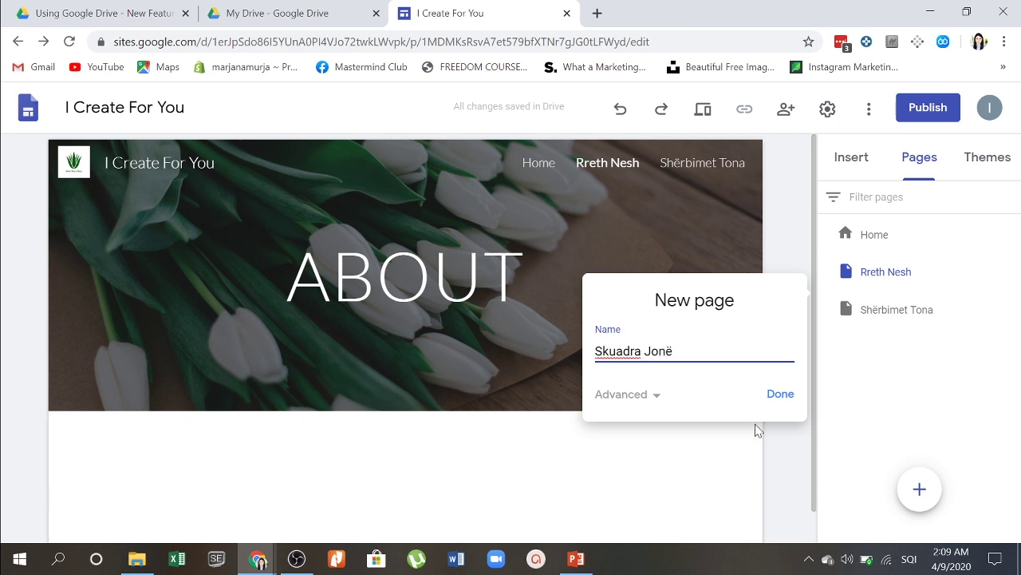
click(786, 395)
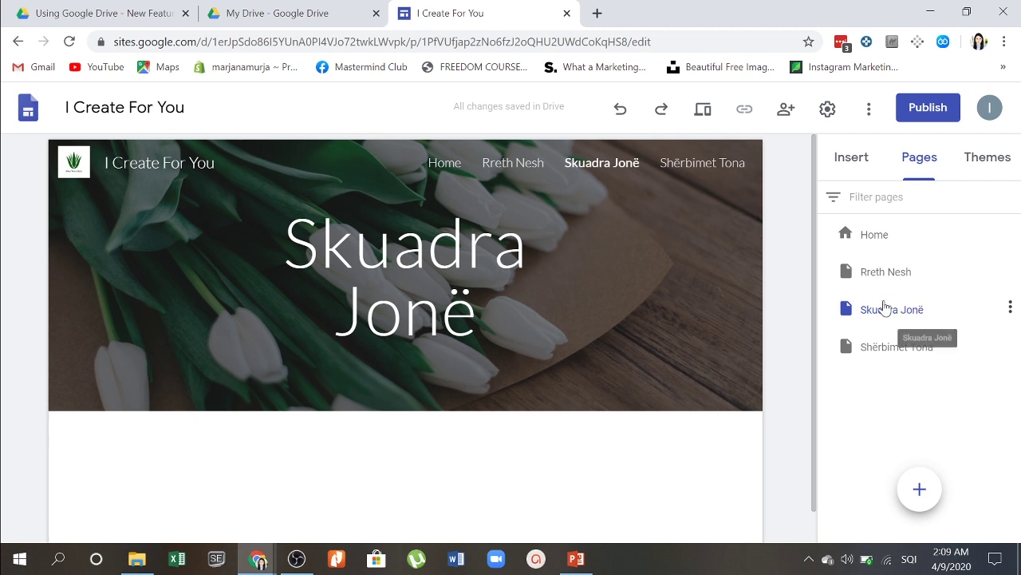
Step: Open the Skuadra Jonë page and show its options menu
right_click(884, 303)
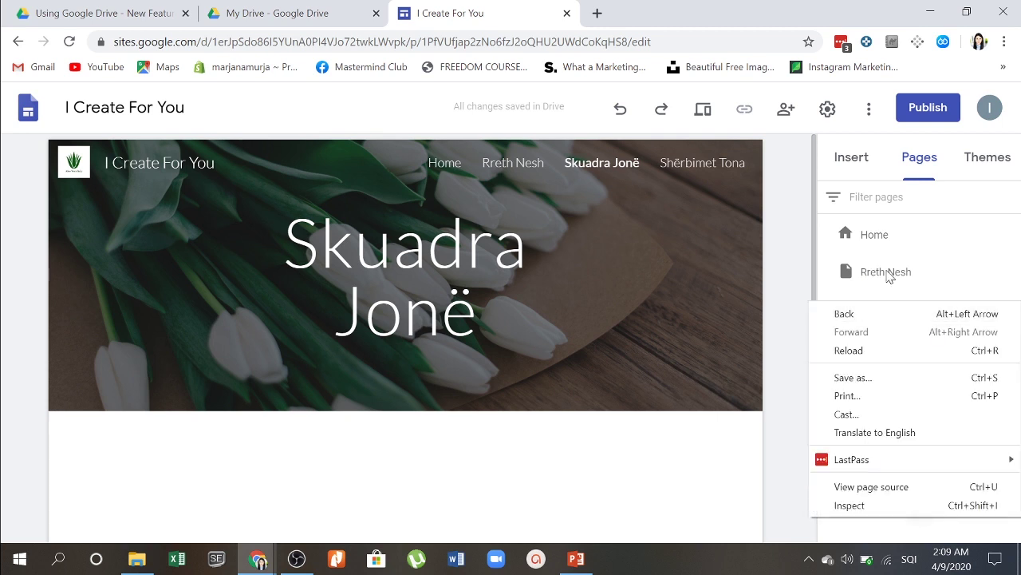
click(960, 266)
click(990, 317)
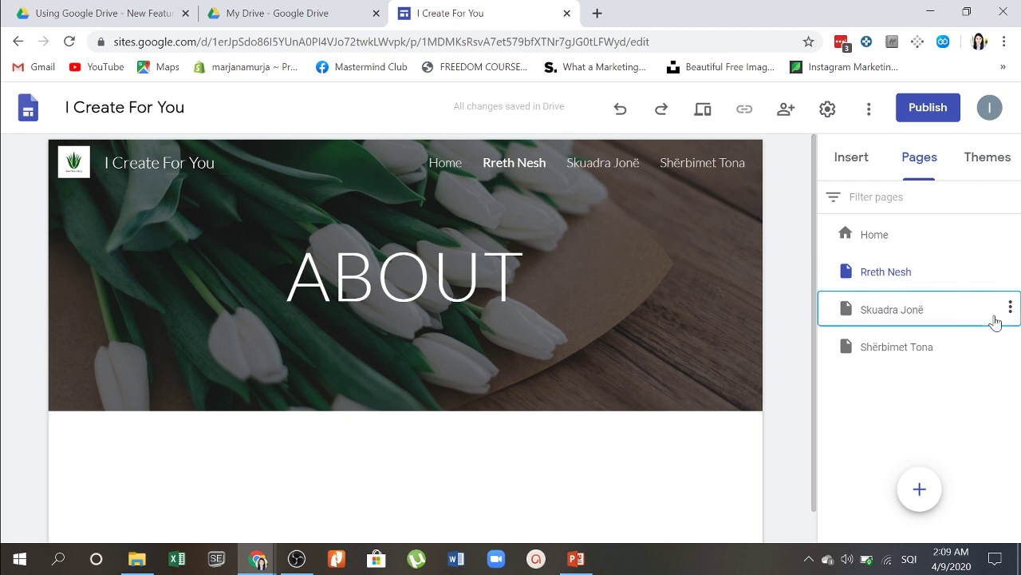
click(1010, 309)
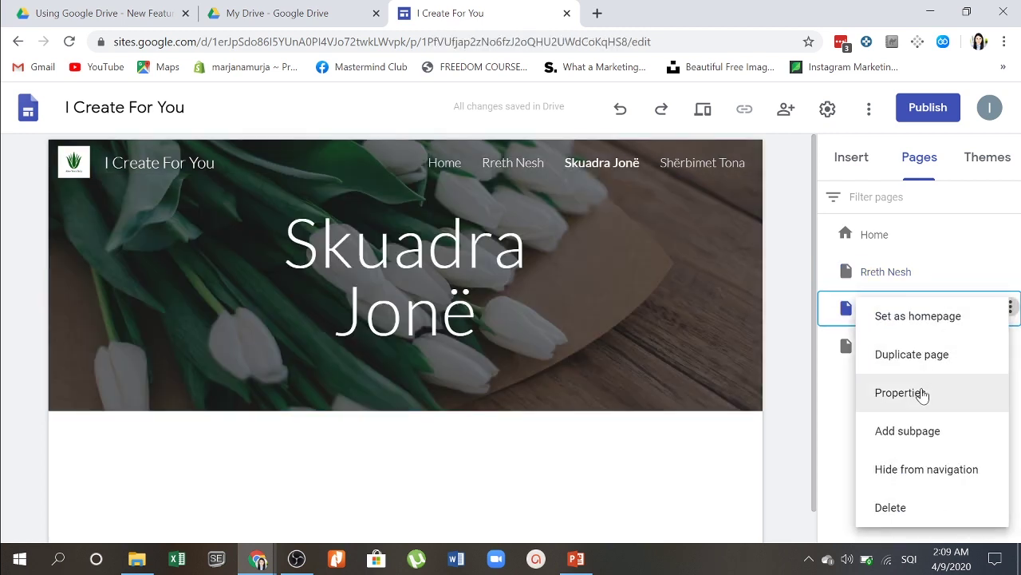
Step: Add three team-member subpages under Skuadra Jonë, each named after a team member
click(928, 434)
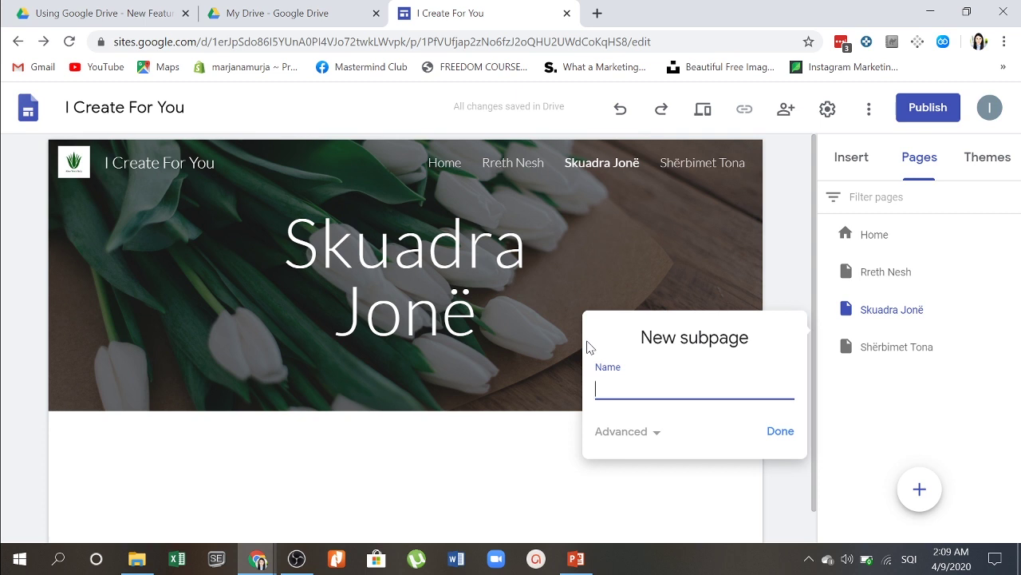
text(Alws)
click(790, 432)
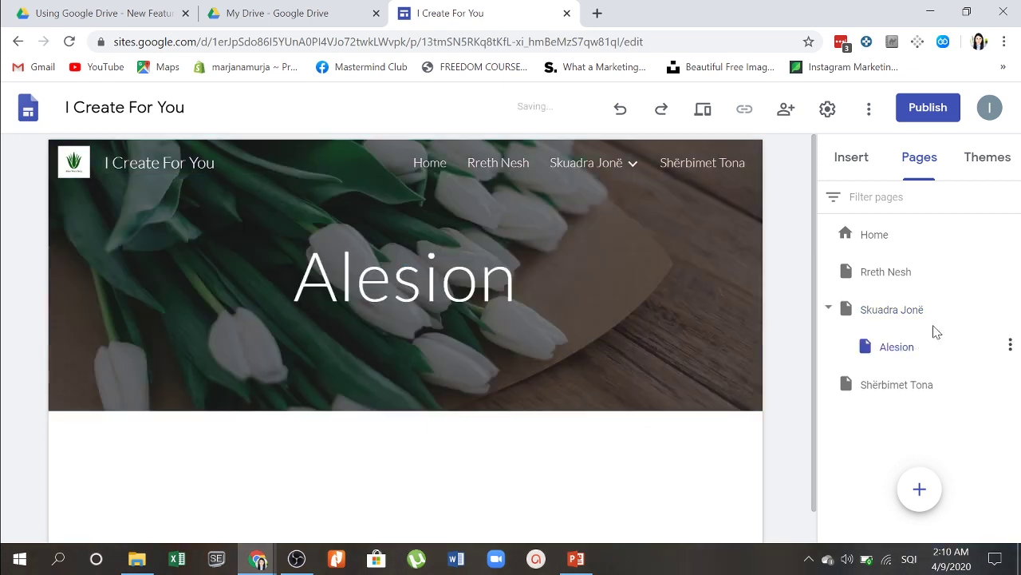
click(1011, 311)
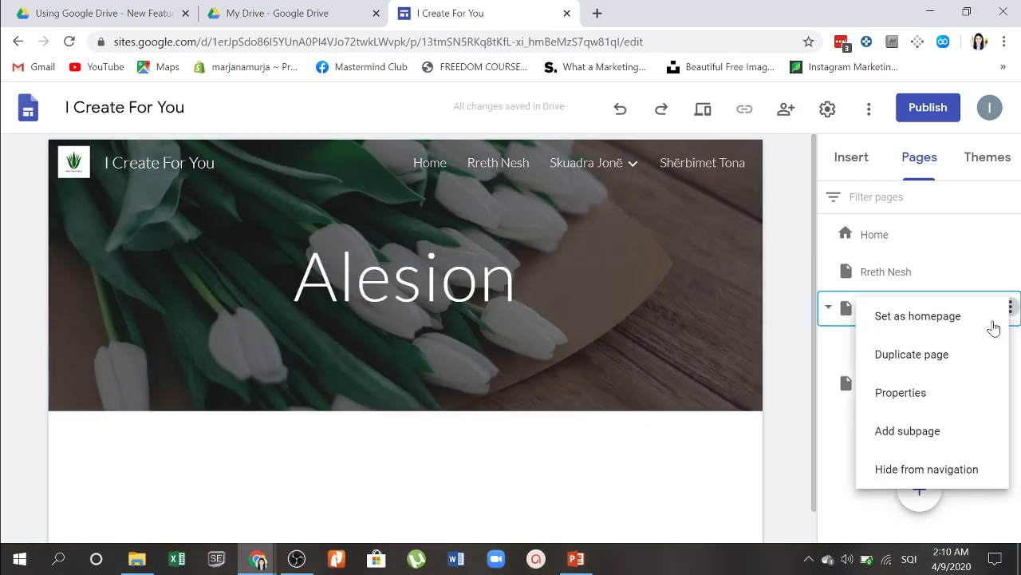
click(924, 431)
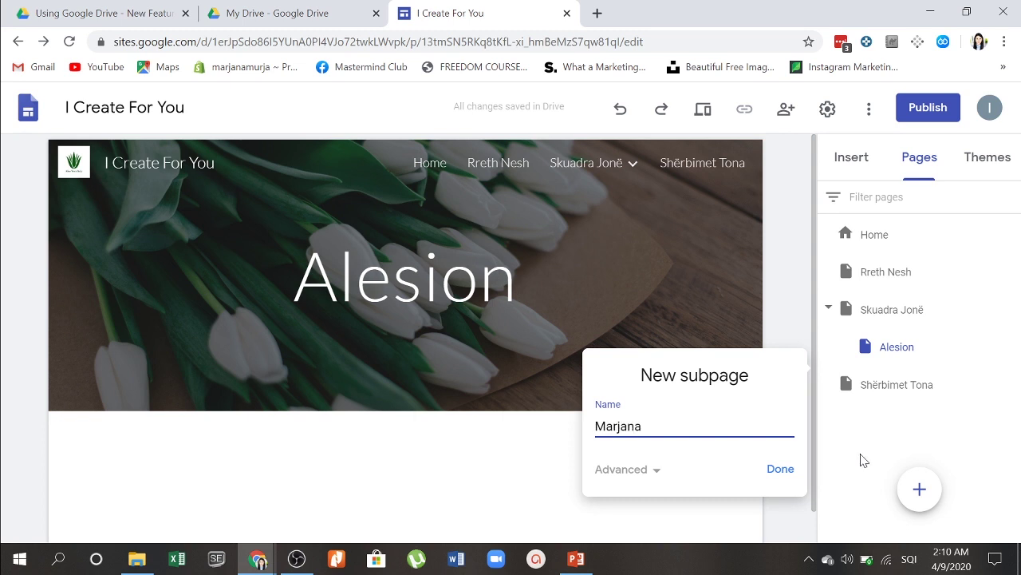
click(784, 471)
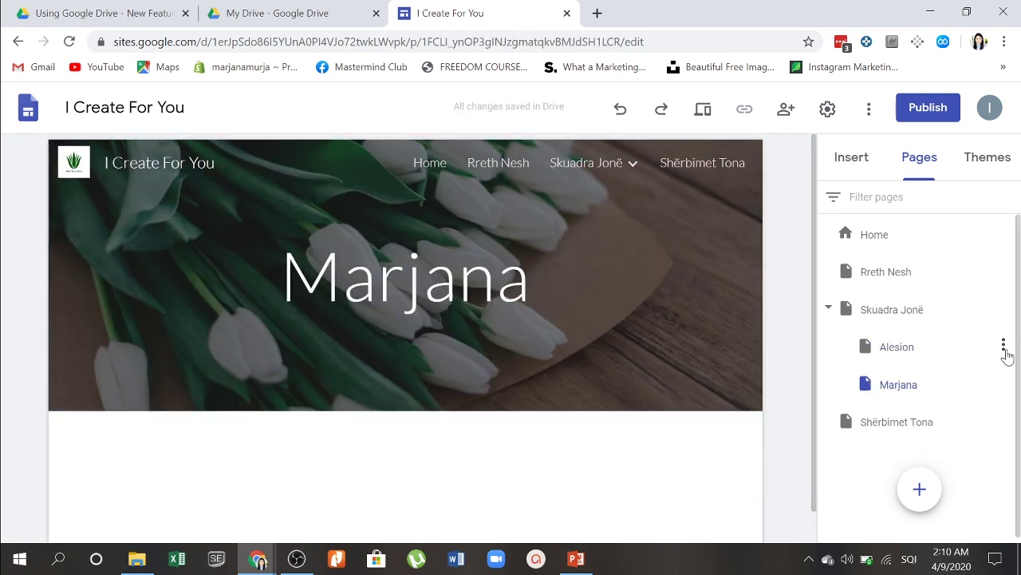
click(1003, 310)
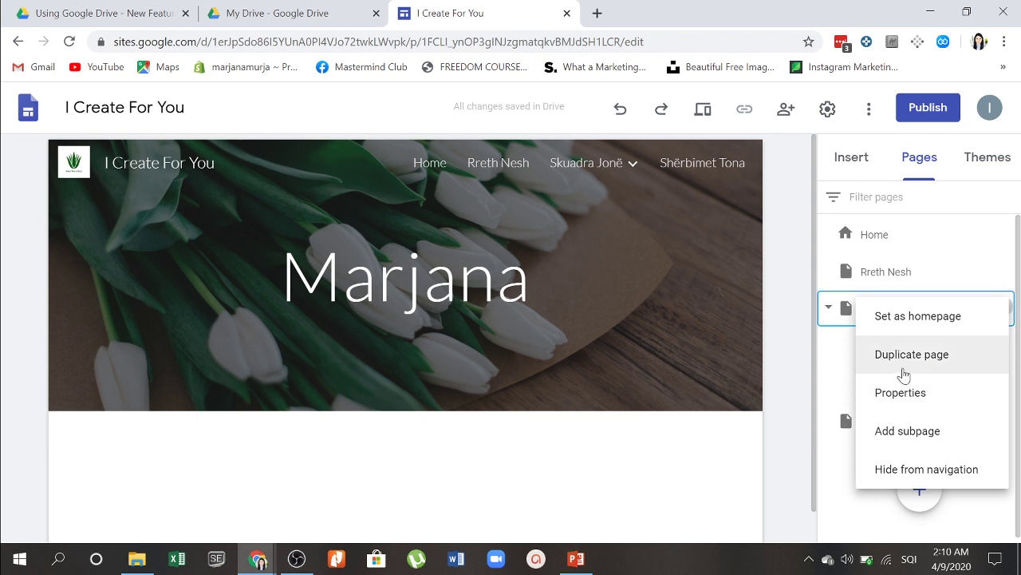
click(906, 435)
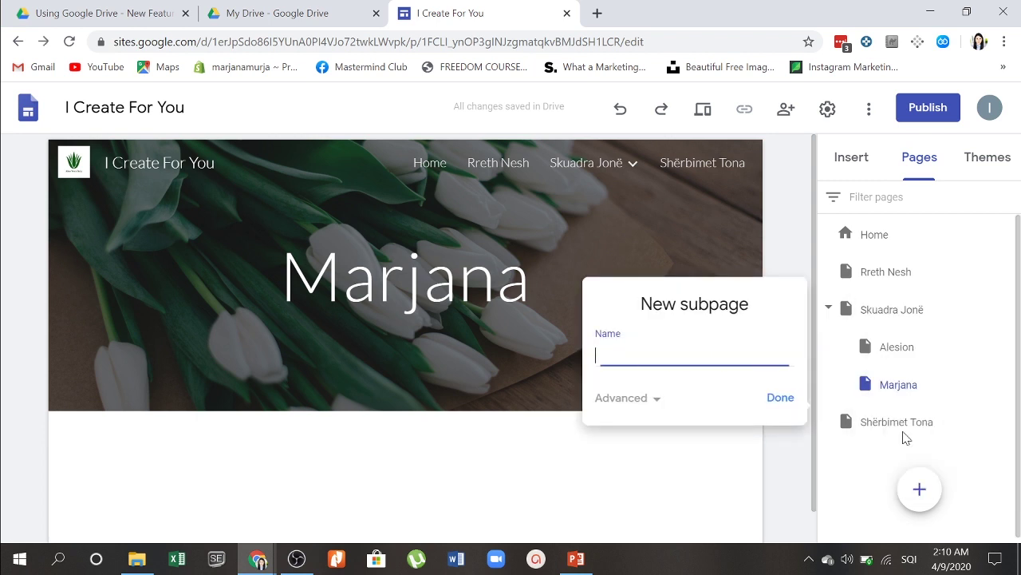
click(774, 398)
Step: Start a new subpage under Shërbimet Tona named 'Krijimi strategjie marketingu'
scroll(889, 367, down, 1)
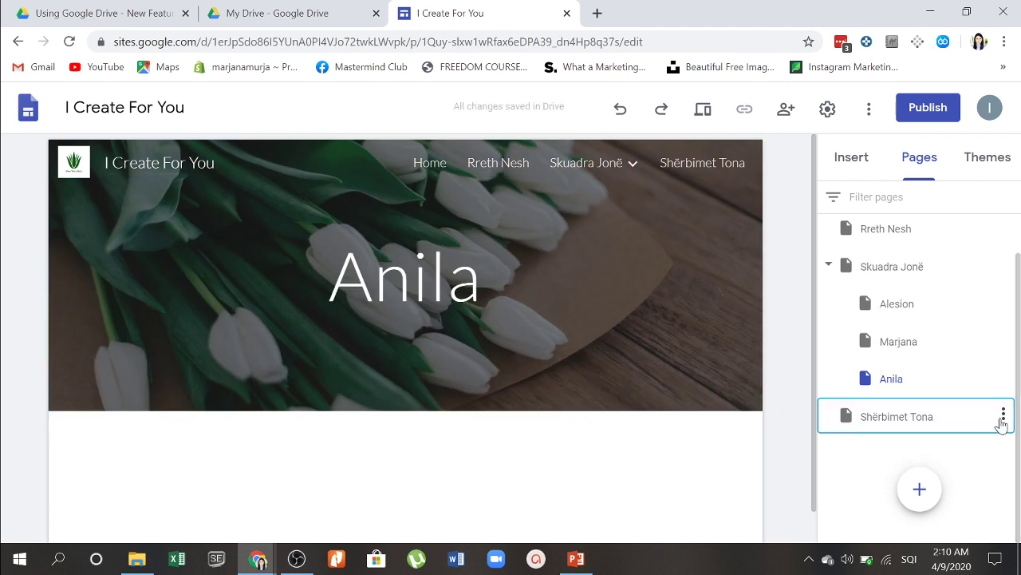
click(1004, 415)
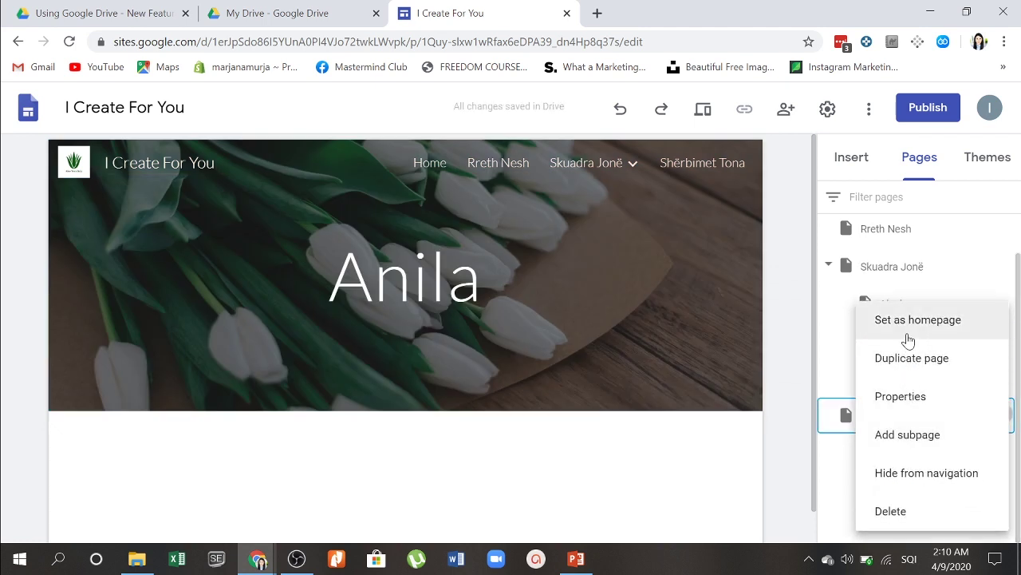
click(907, 435)
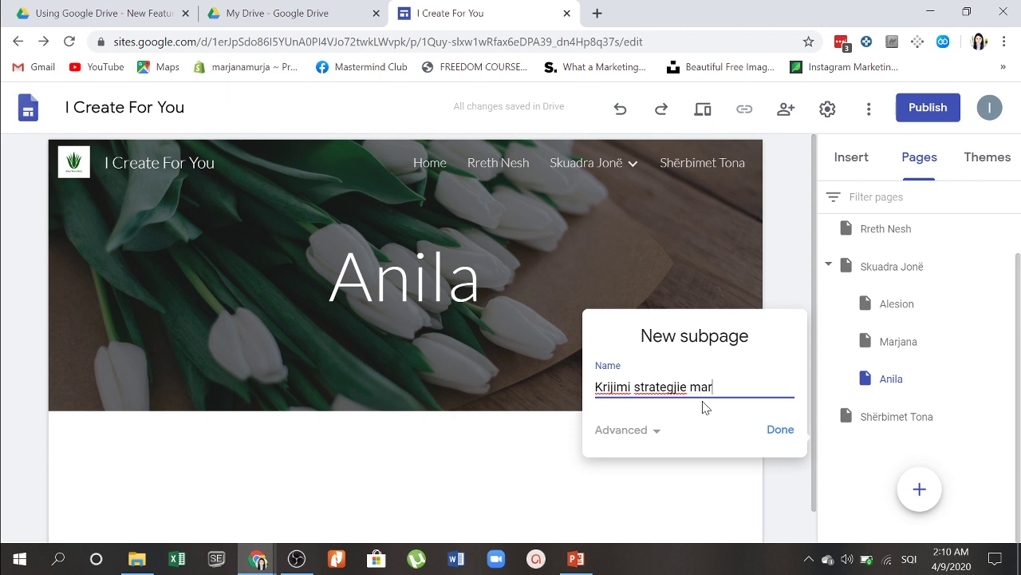
Step: Create subpages 'Krijimi strategjie marketingu', 'Ndërtim Blogu' and 'Ndërtim dyqani online me Shopify' under Shërbimet Tona
click(788, 432)
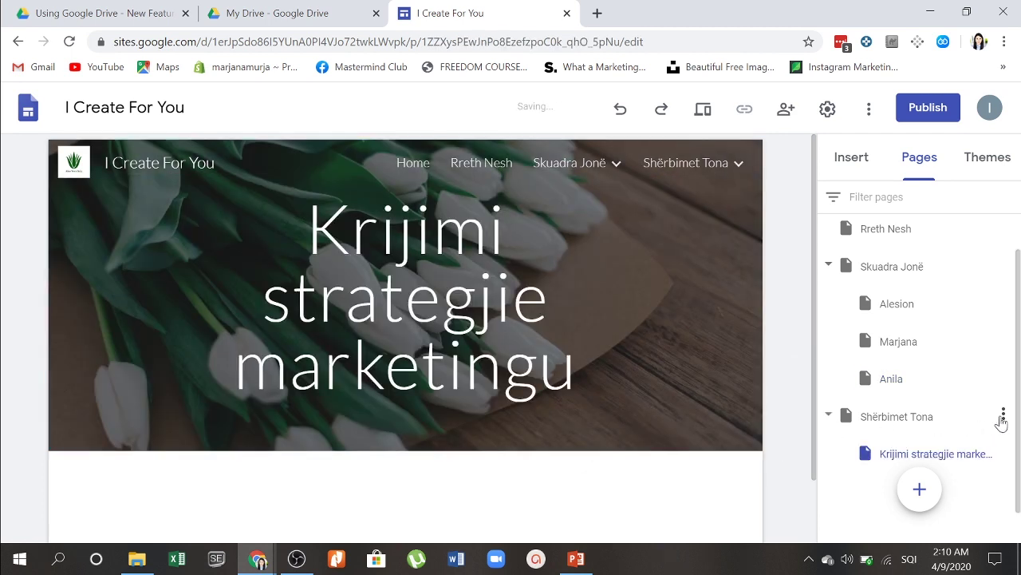
click(1005, 416)
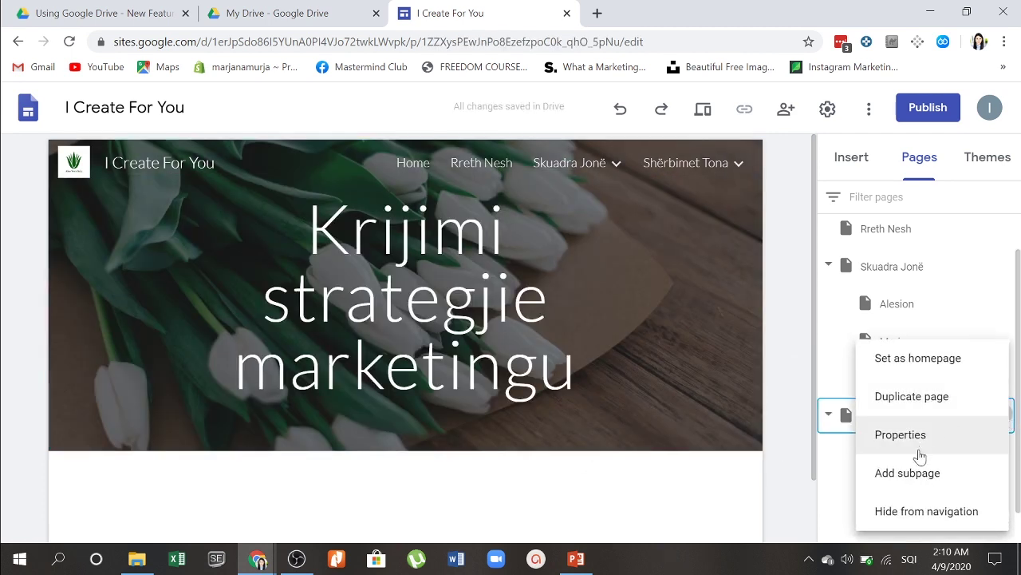
click(910, 474)
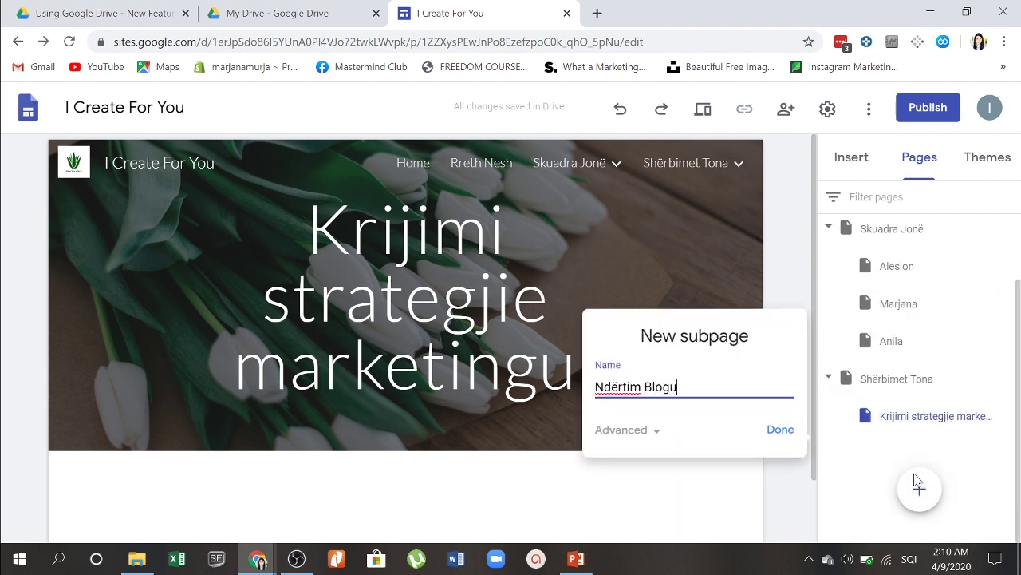
click(782, 435)
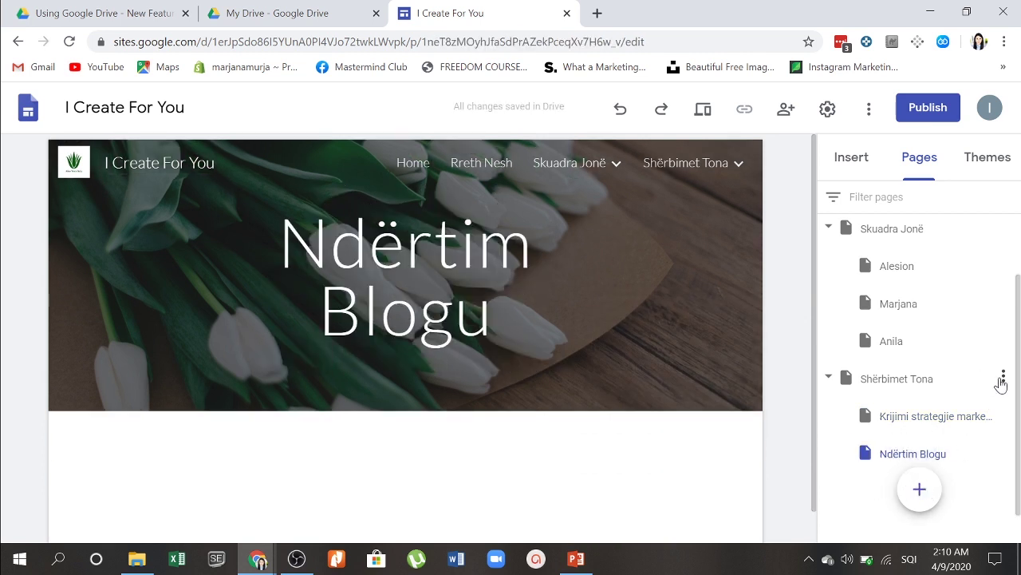
click(1003, 375)
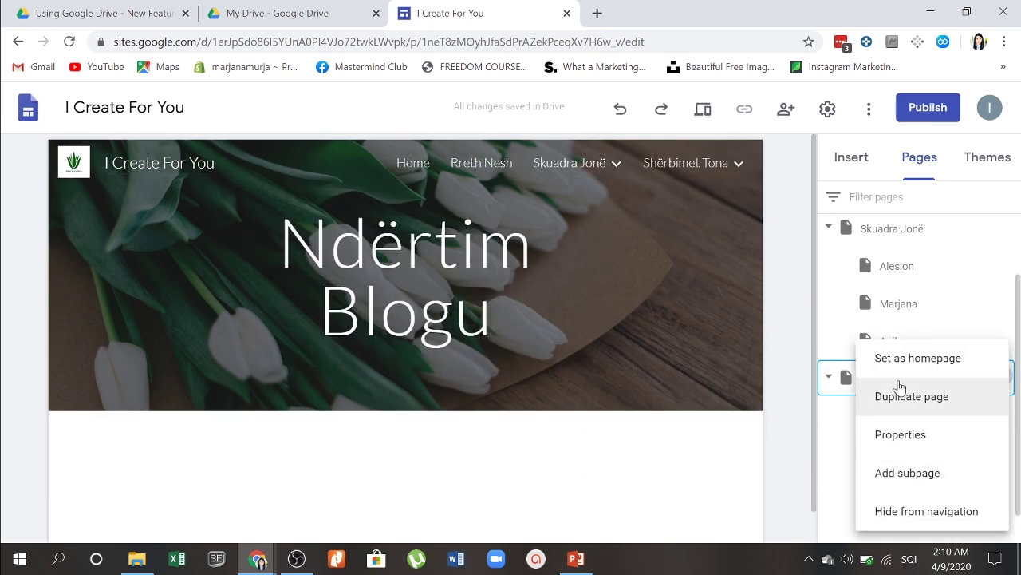
click(906, 471)
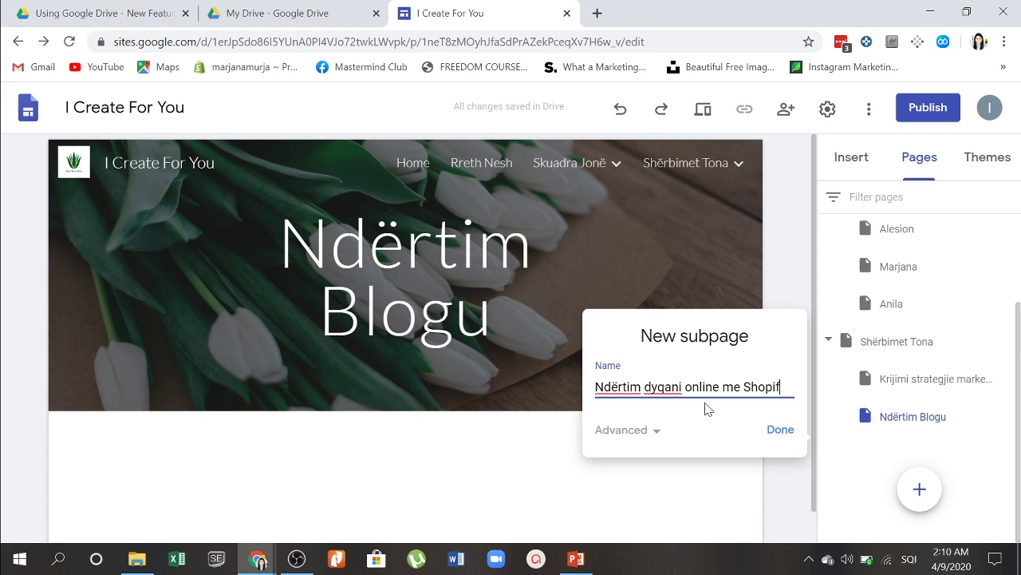
click(780, 431)
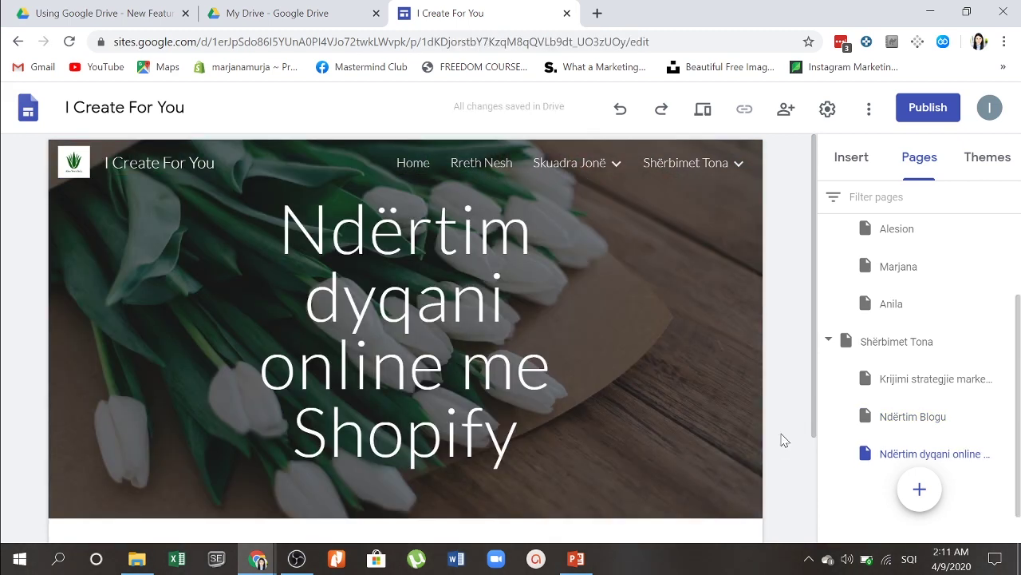
Step: Undo edits to the Shopify page title, keeping its original name, and return to Home
mouse_move(180, 274)
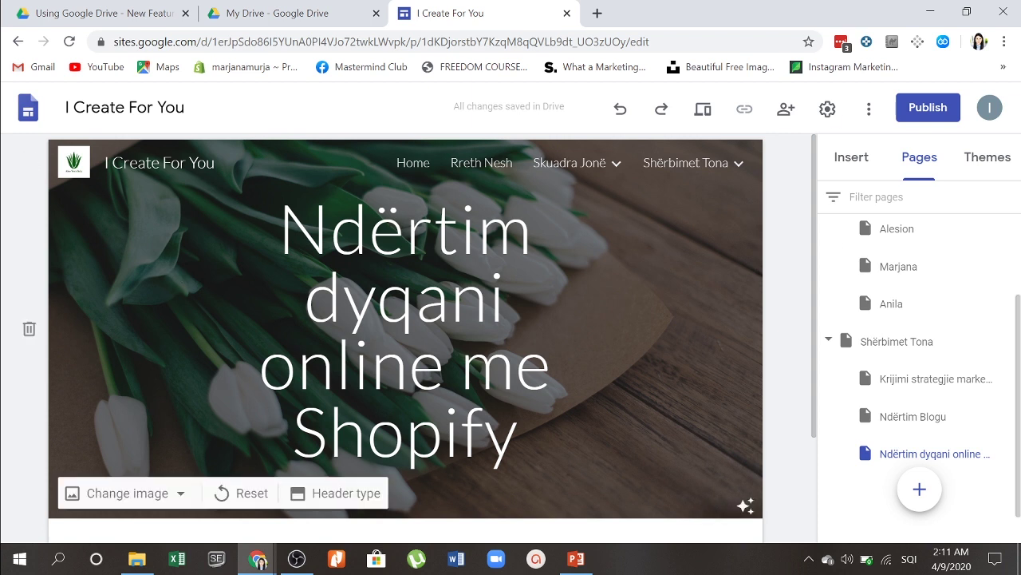
click(343, 493)
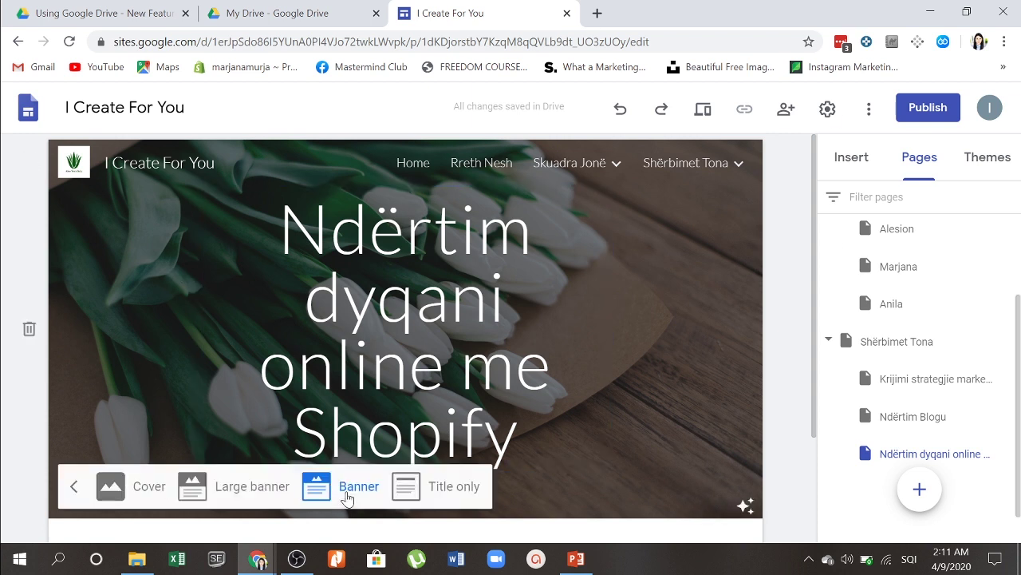
double_click(405, 431)
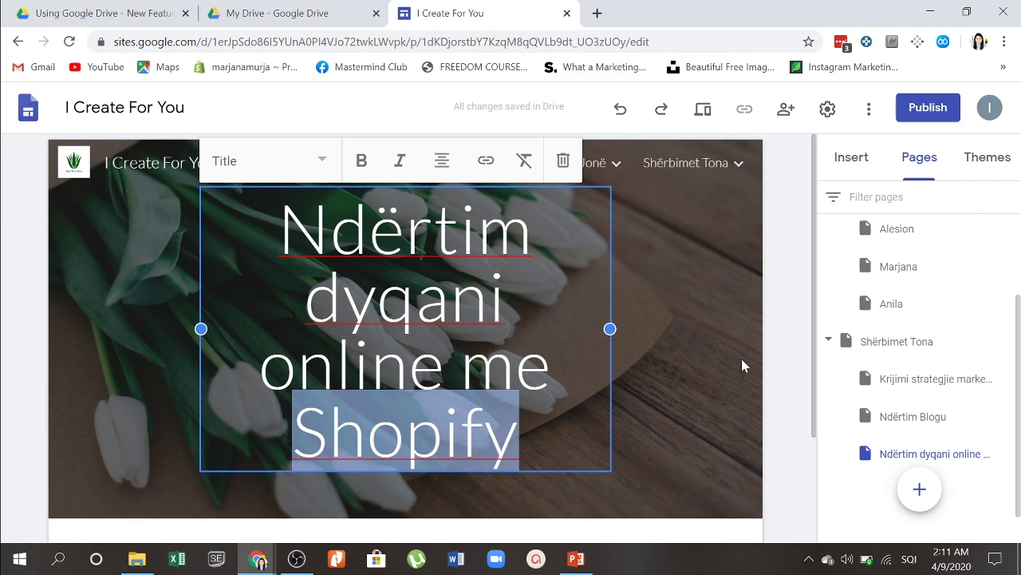
key(ctrl+a)
text(Tra)
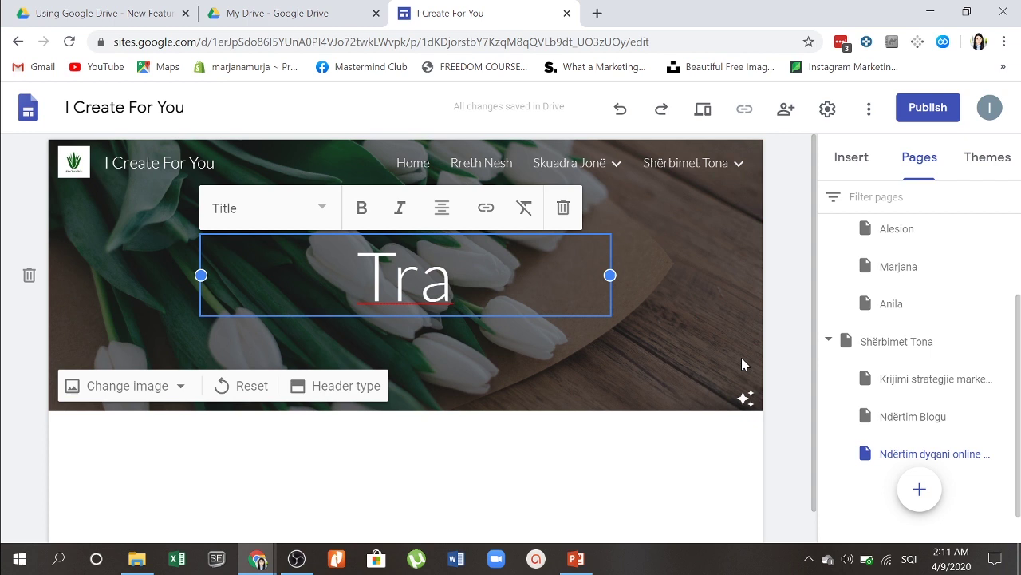
key(BackSpace)
key(BackSpace)
key(BackSpace)
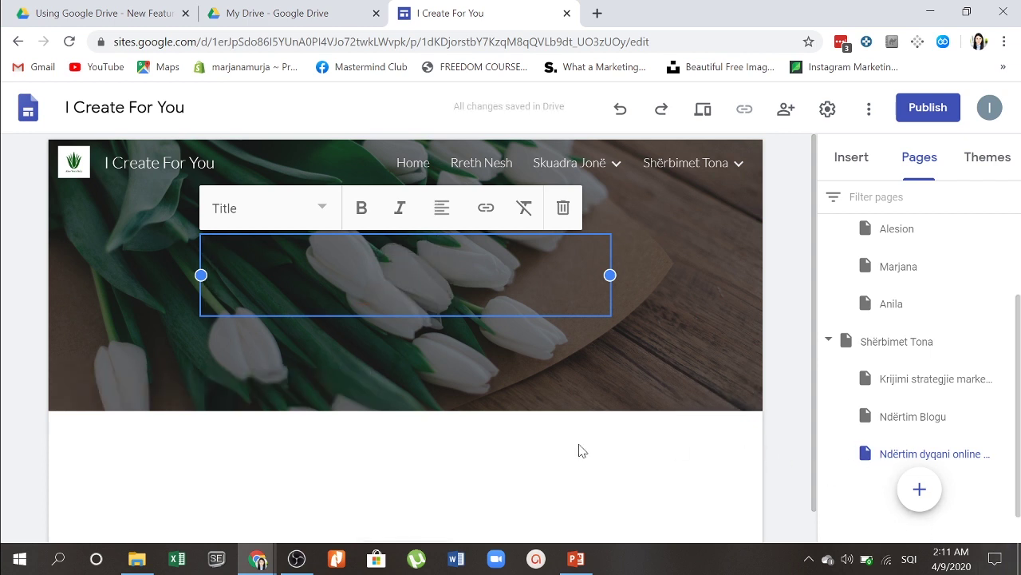
text(Tra)
key(ctrl+z)
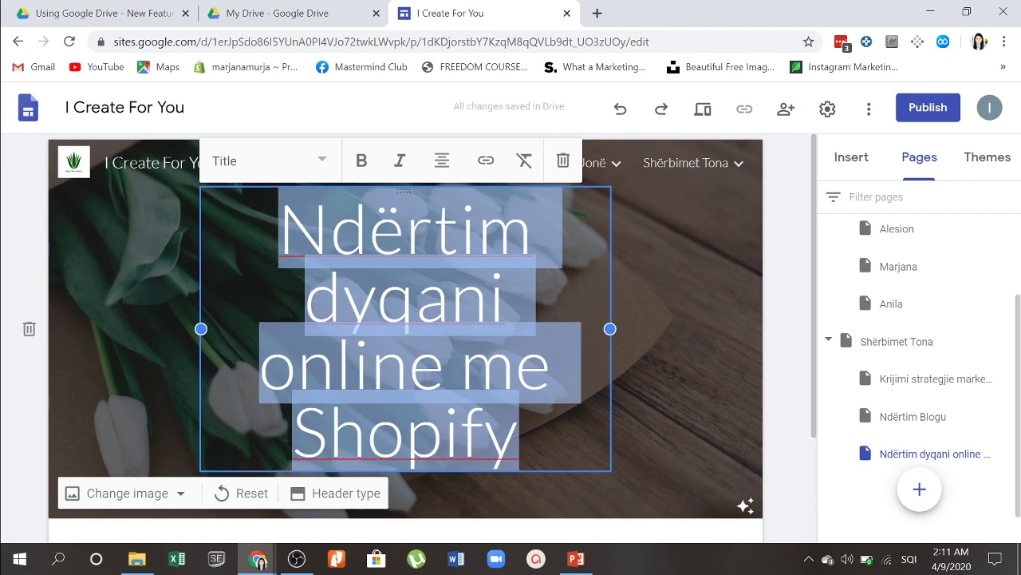
click(688, 321)
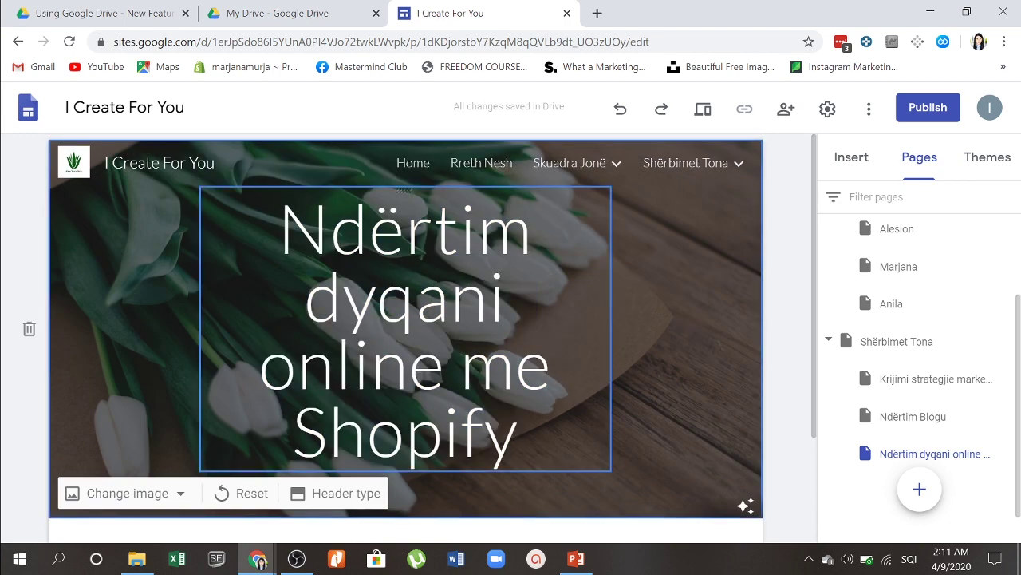
click(413, 164)
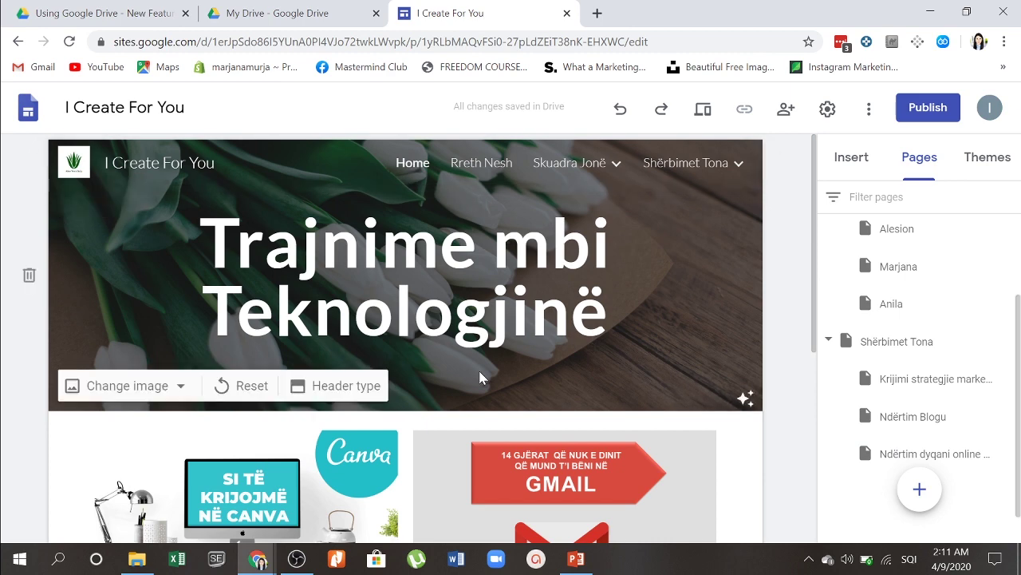
Step: Select the Canva tutorial card on Home and show the Insert panel's elements
scroll(479, 374, down, 4)
scroll(249, 192, up, 3)
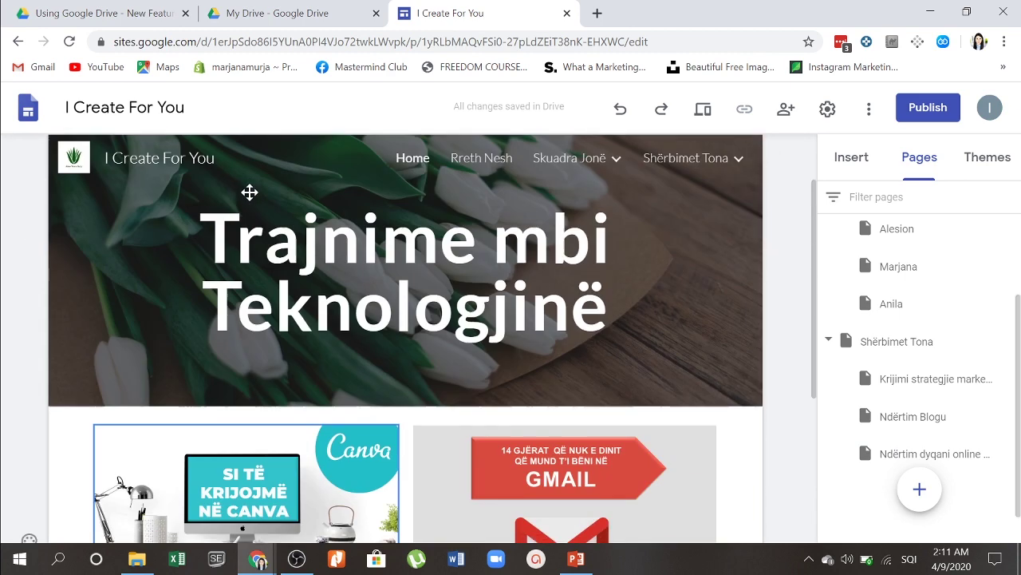
scroll(264, 231, down, 2)
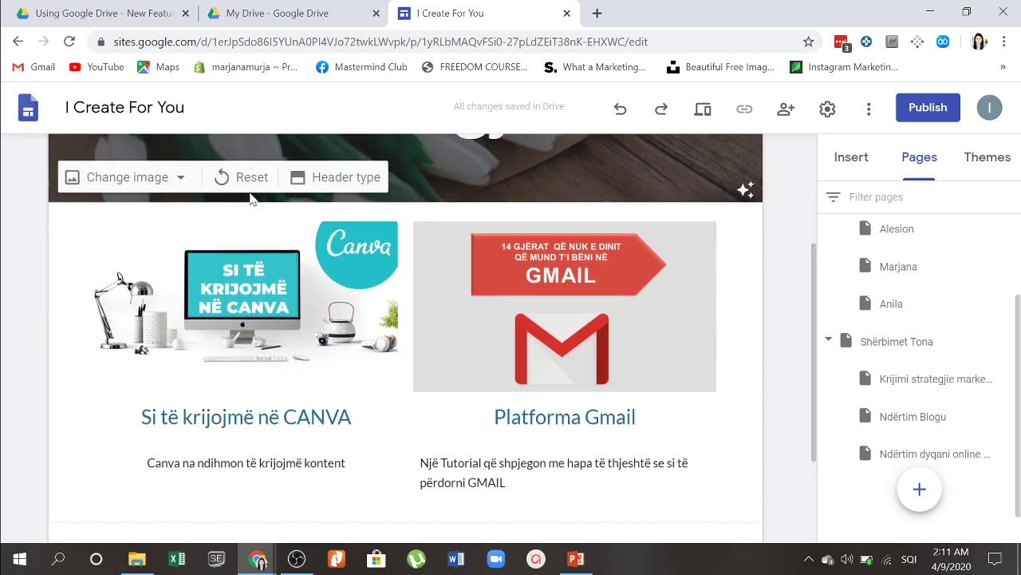
right_click(305, 304)
click(271, 285)
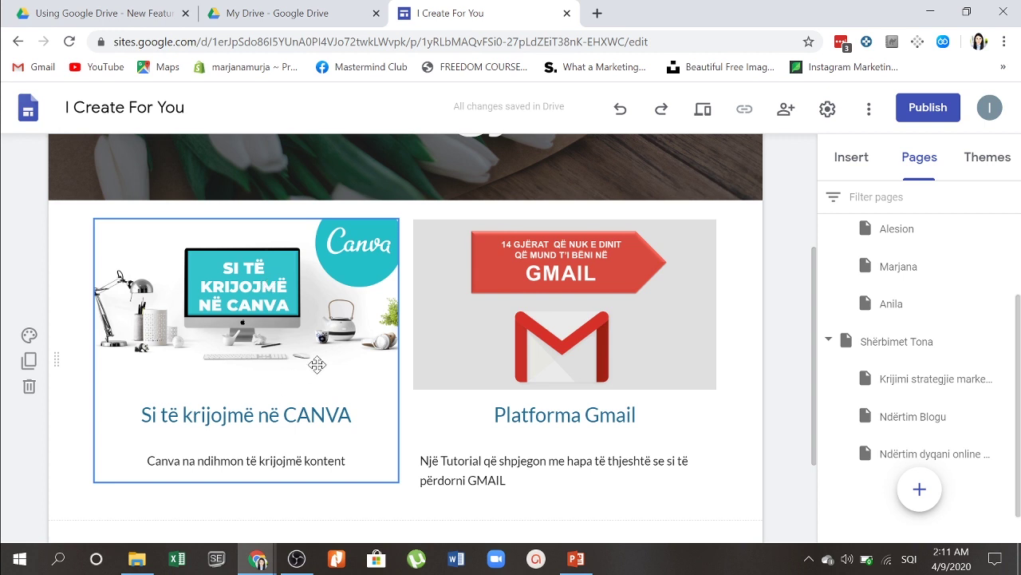
click(303, 305)
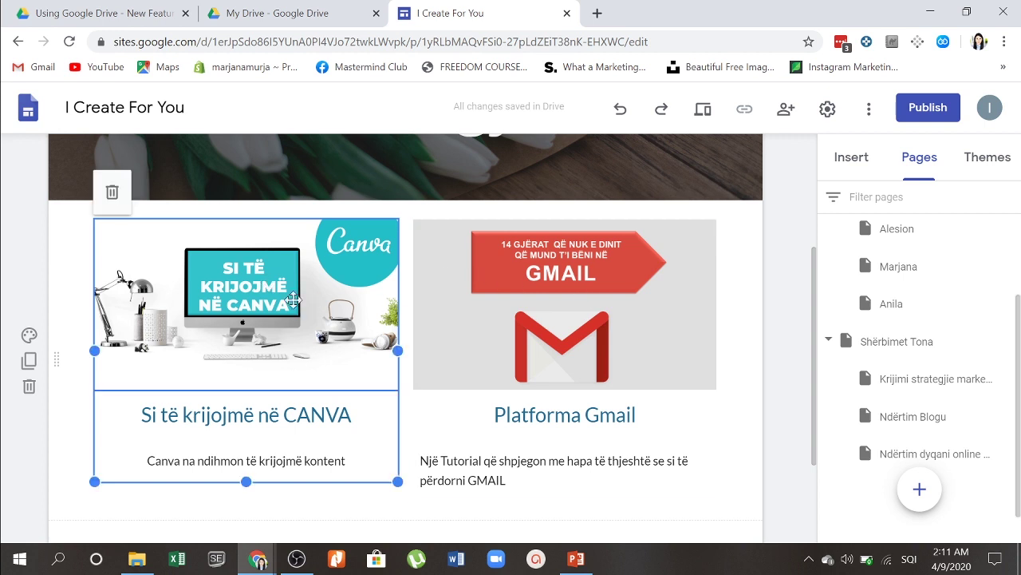
click(851, 156)
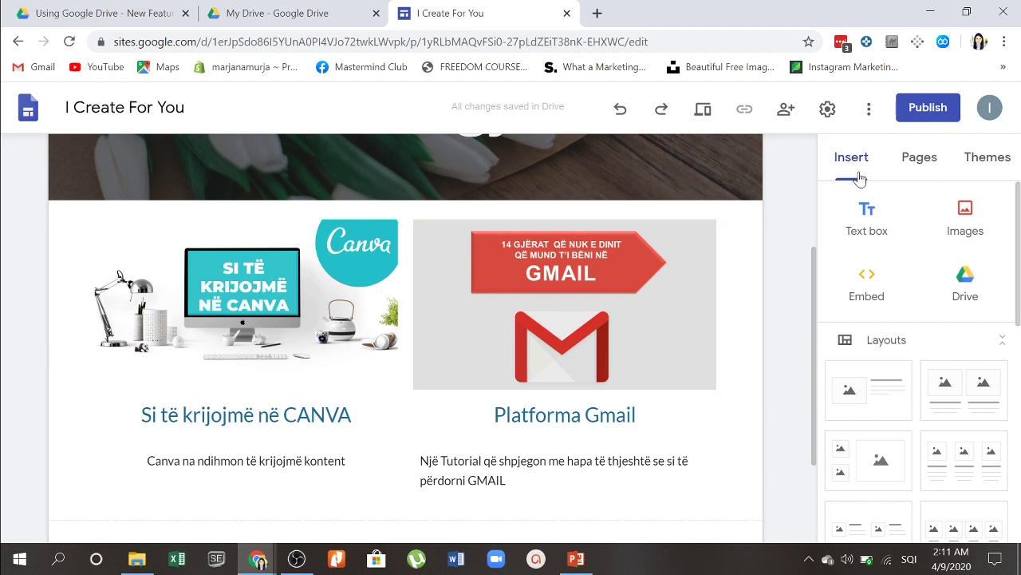
scroll(966, 333, down, 2)
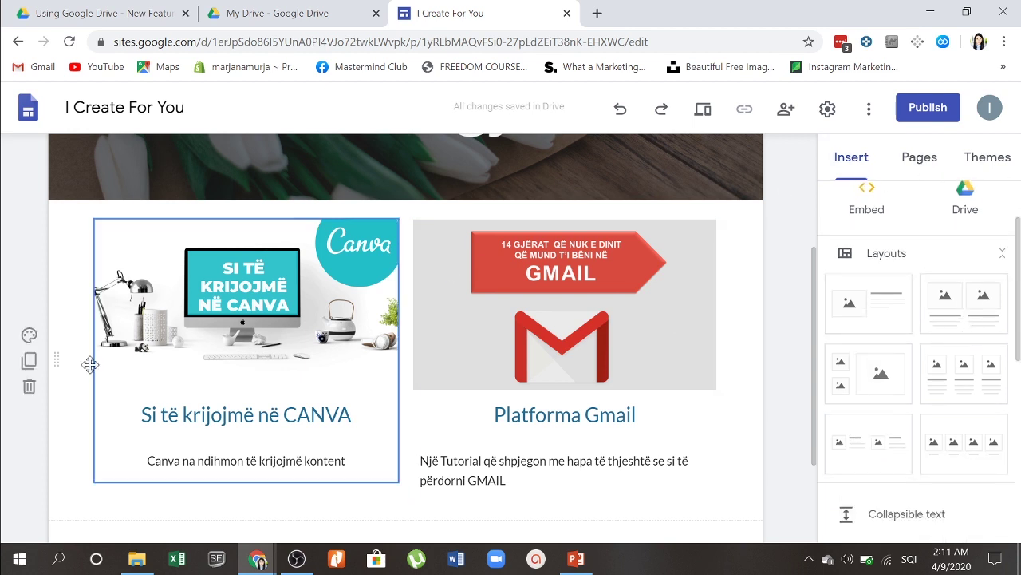
click(180, 328)
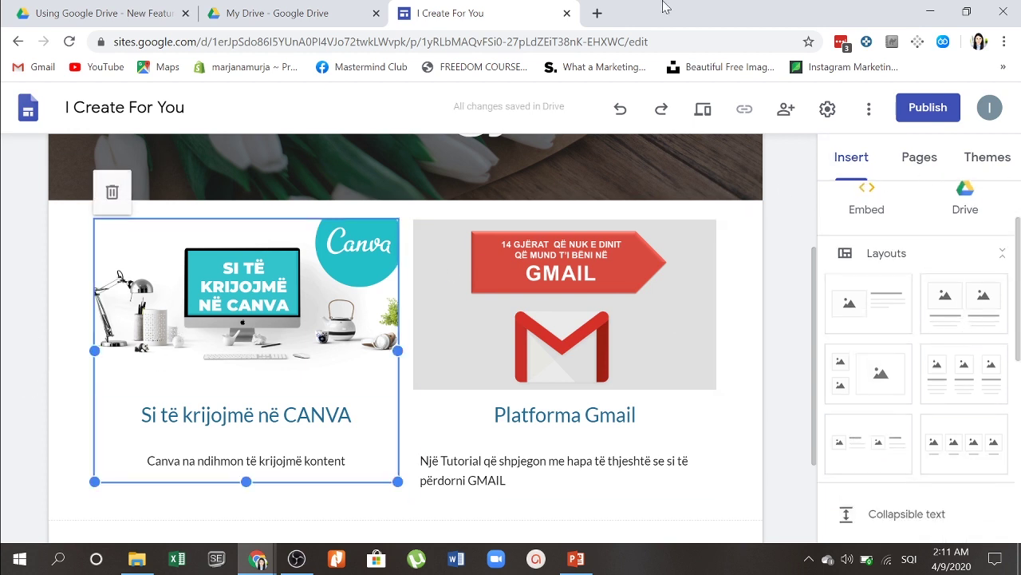
Step: Open youtube.com in a new browser tab
click(598, 13)
text(zoo)
key(BackSpace)
key(BackSpace)
key(BackSpace)
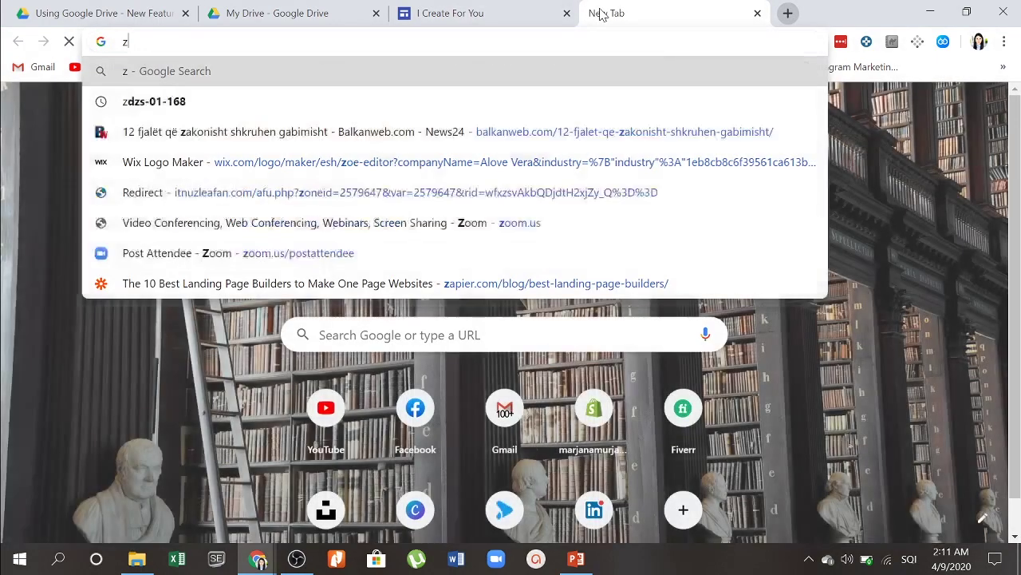
text(youtube.com)
key(Return)
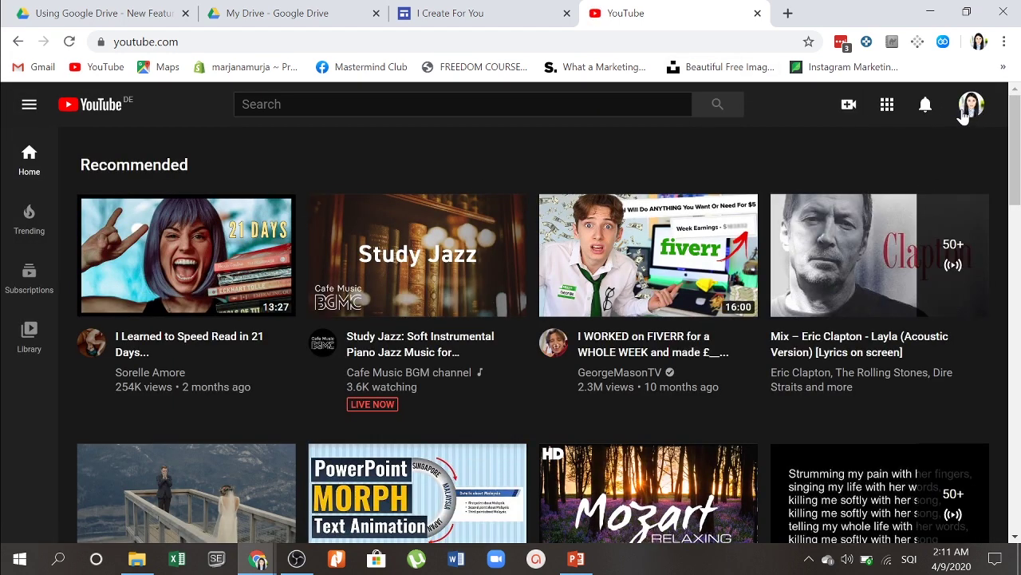
Step: Copy the share link of 'Si të përdorim Canva 2020 - Tutorial' from your channel
click(966, 106)
click(838, 198)
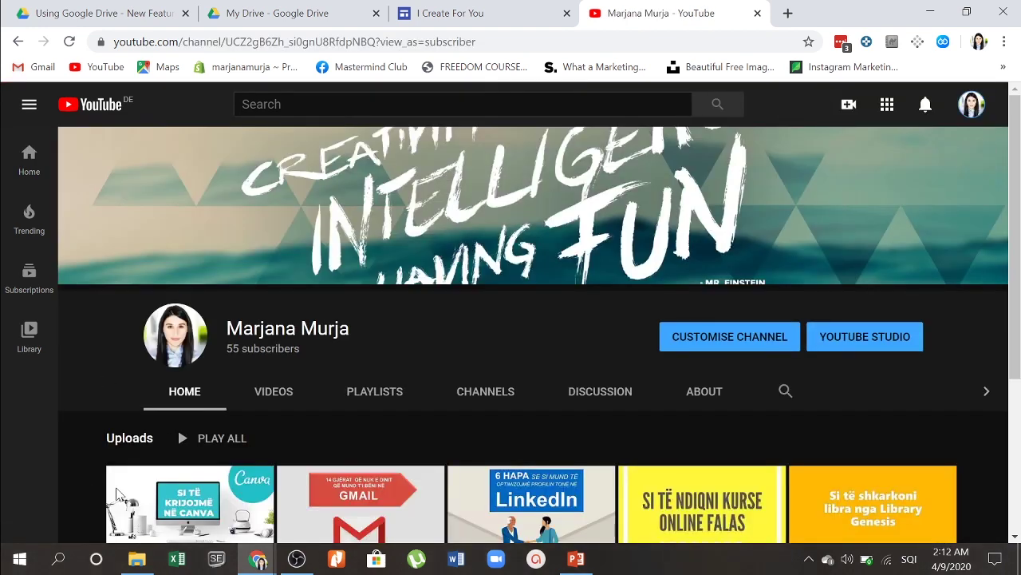
click(152, 498)
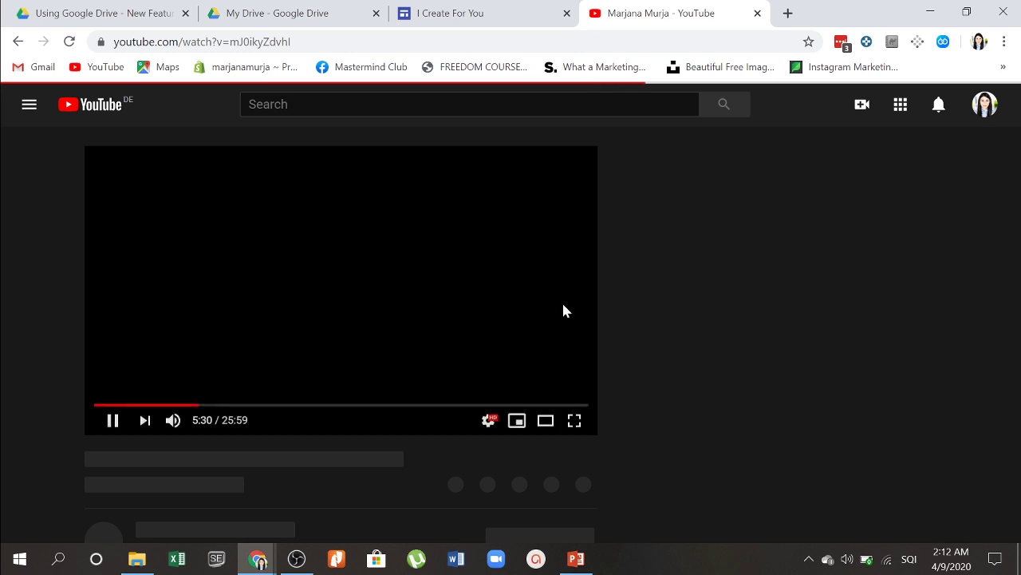
click(106, 423)
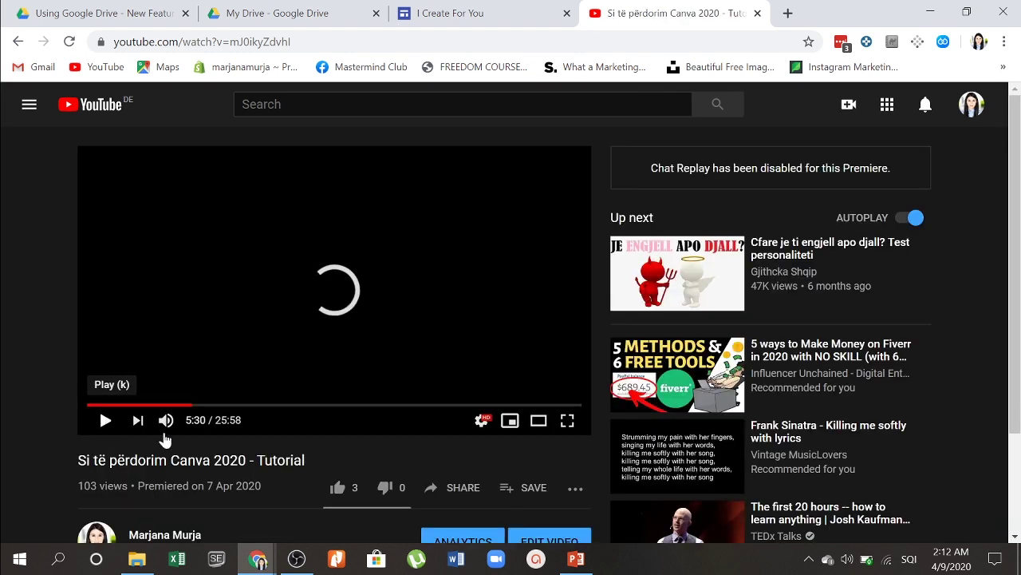
click(445, 495)
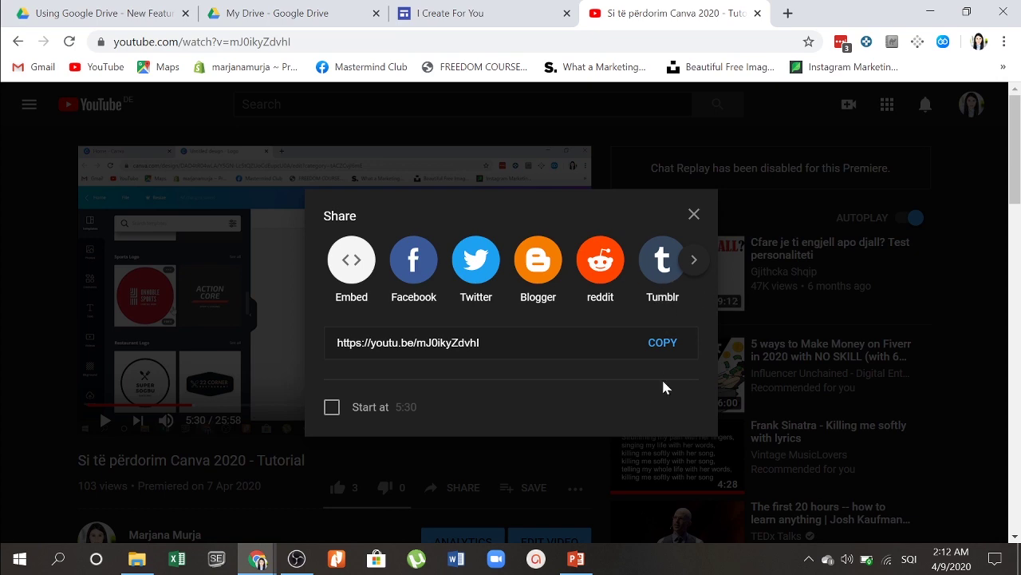
click(662, 342)
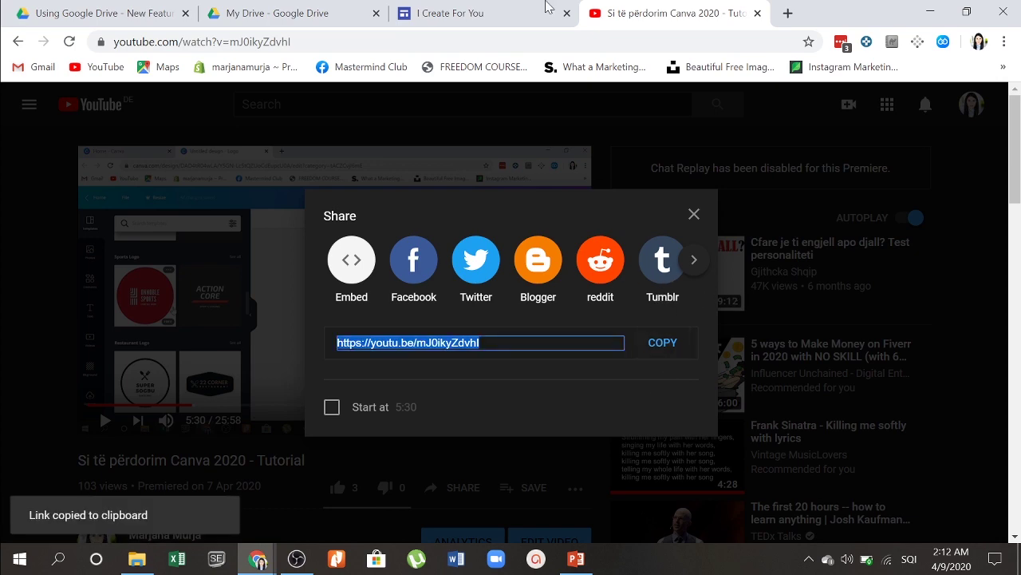
click(547, 8)
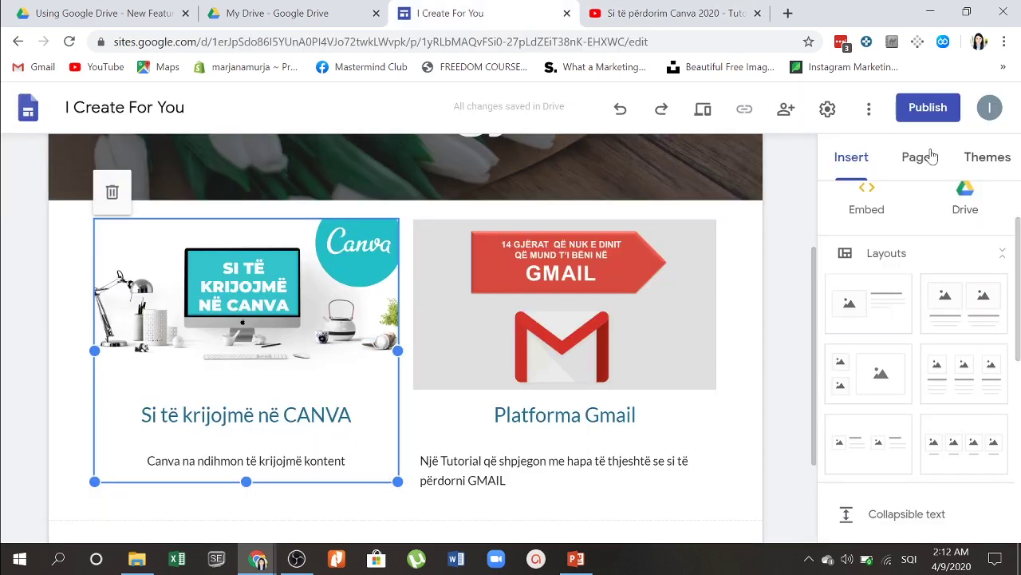
Step: Embed the copied Canva tutorial YouTube link in a section below the Canva and Gmail cards
scroll(935, 254, up, 1)
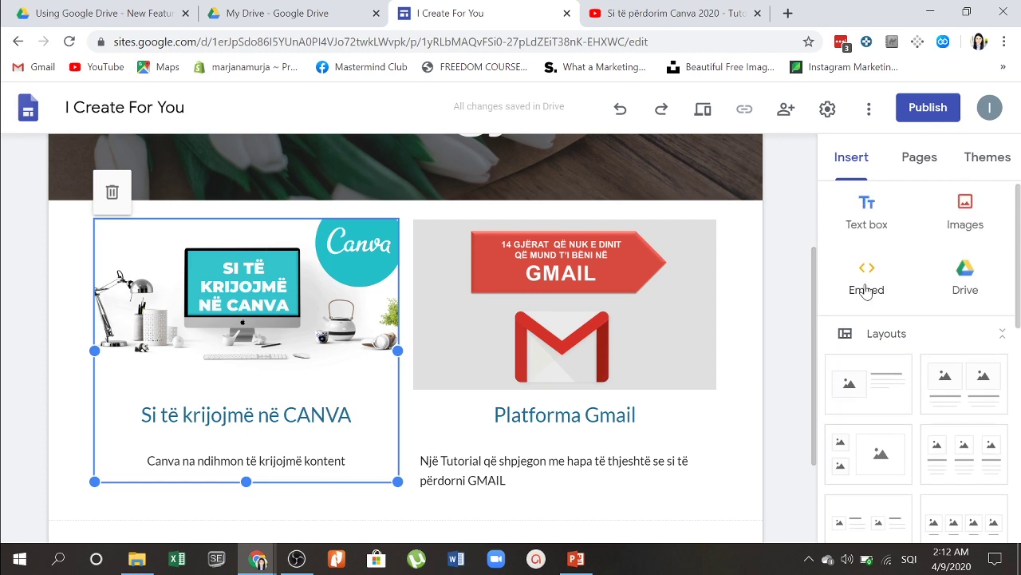
click(867, 290)
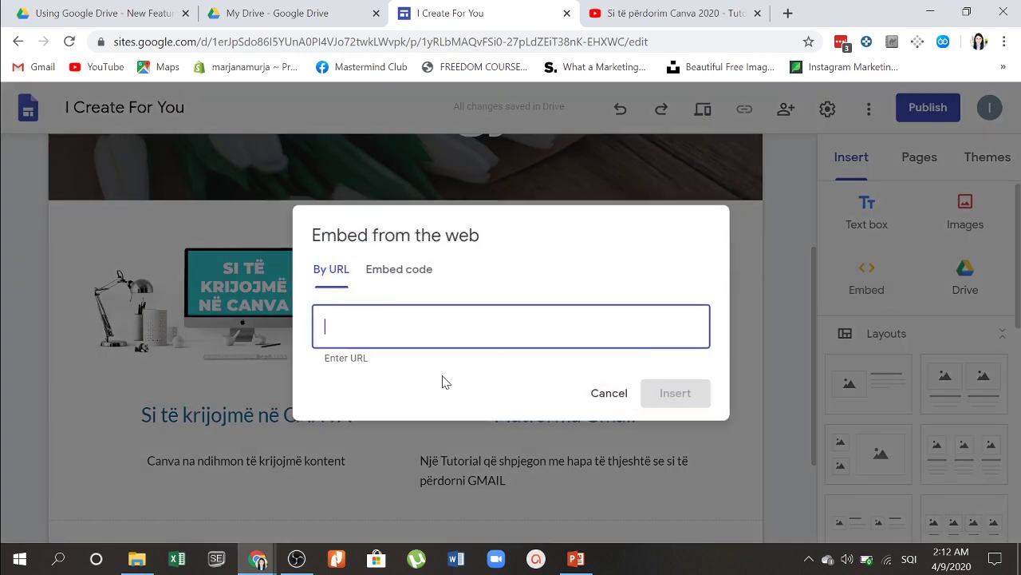
key(ctrl+v)
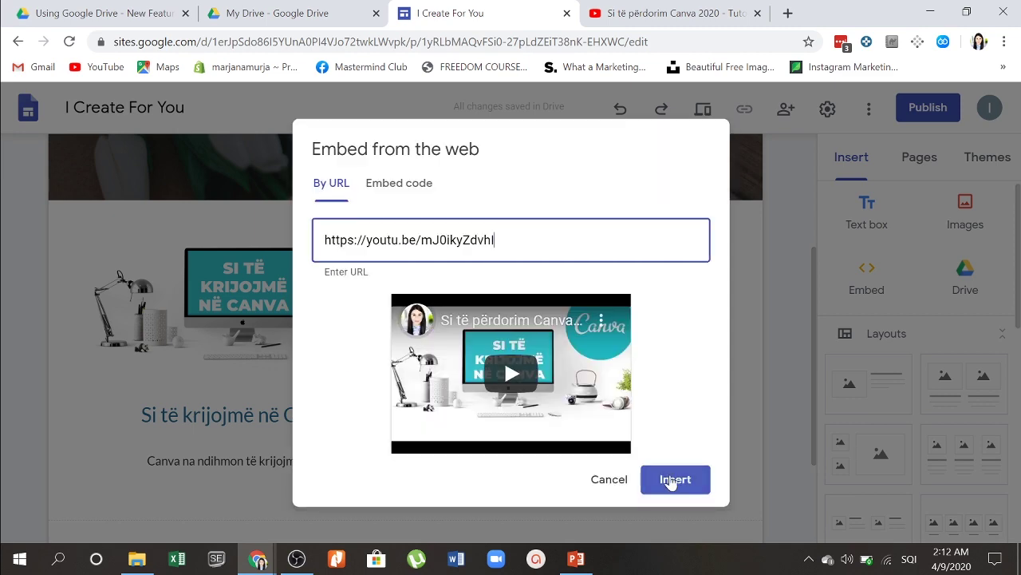
click(675, 481)
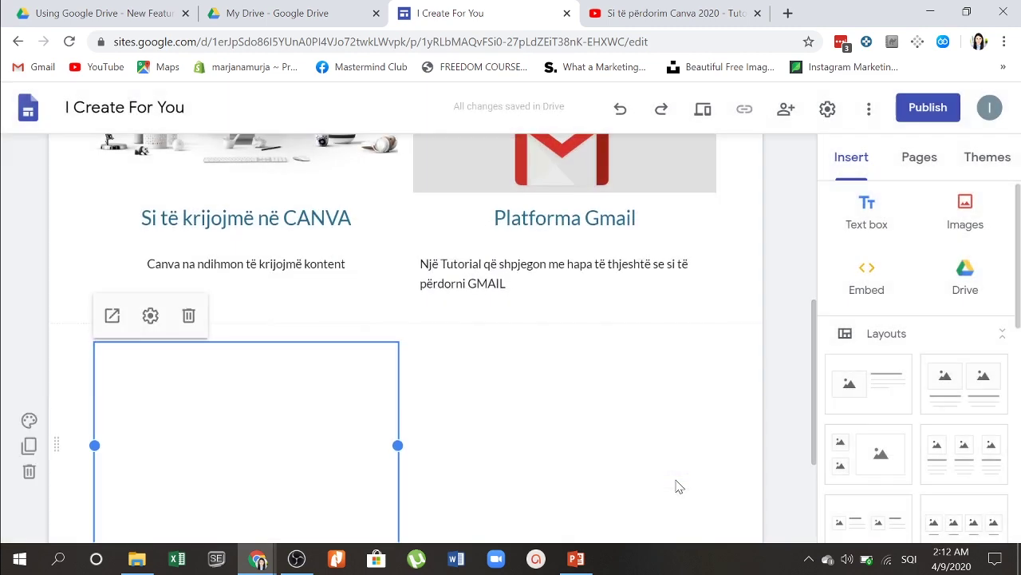
scroll(128, 431, down, 2)
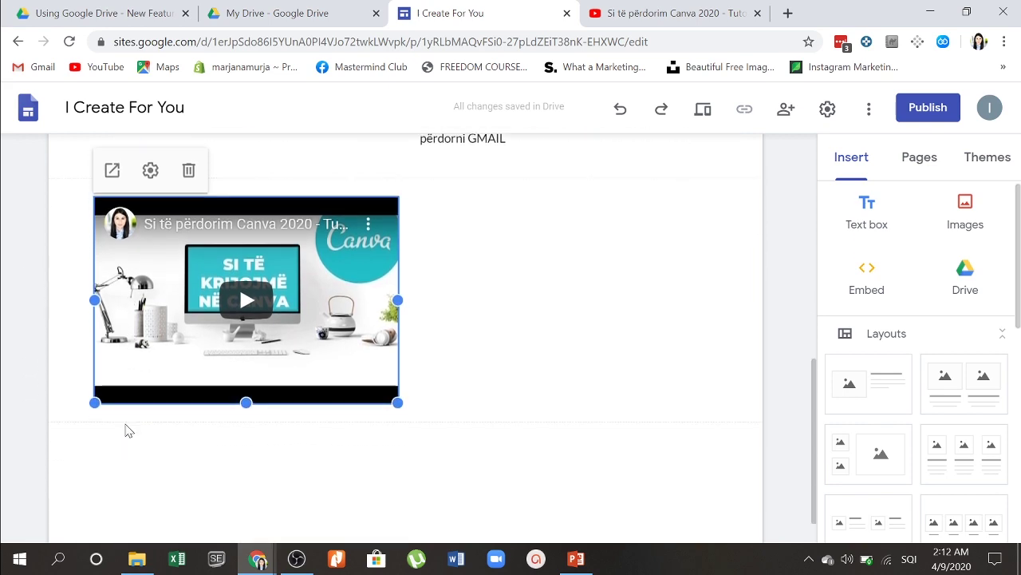
click(532, 306)
scroll(532, 306, up, 4)
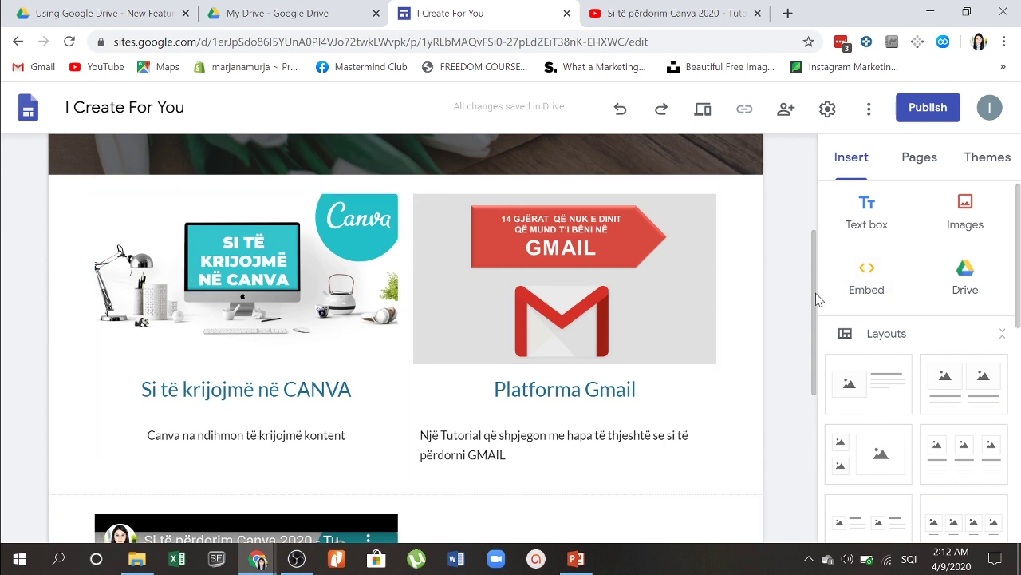
scroll(923, 347, down, 4)
scroll(925, 345, down, 3)
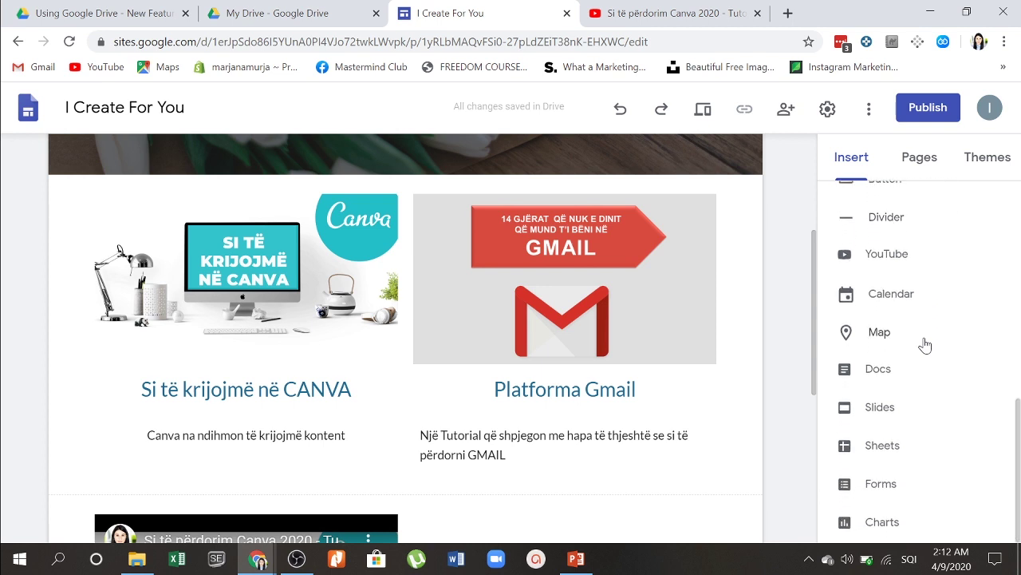
Step: Add a 'Shiko Videon' button linked to the Canva tutorial video under the Canva card title
scroll(923, 351, up, 3)
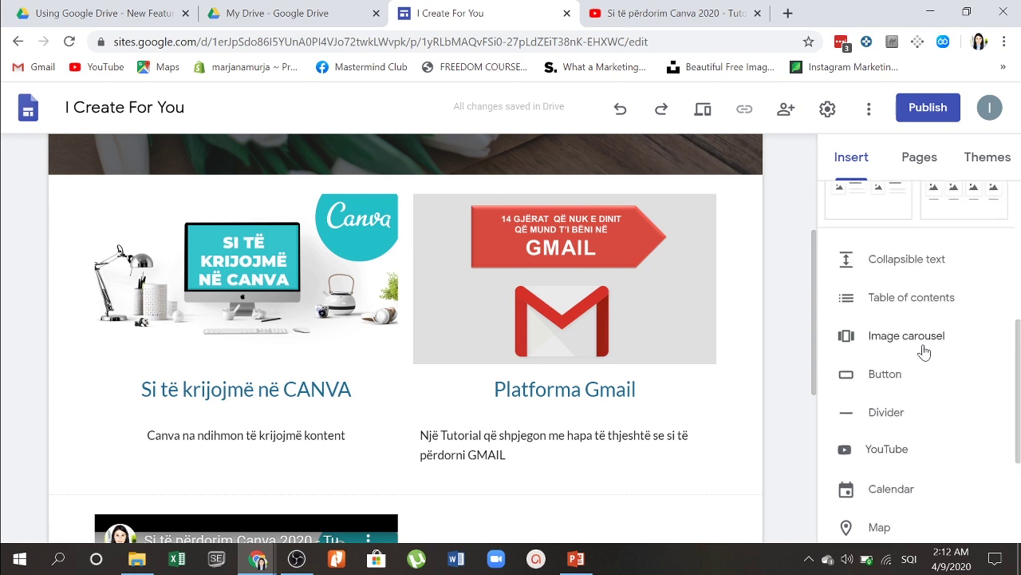
click(881, 375)
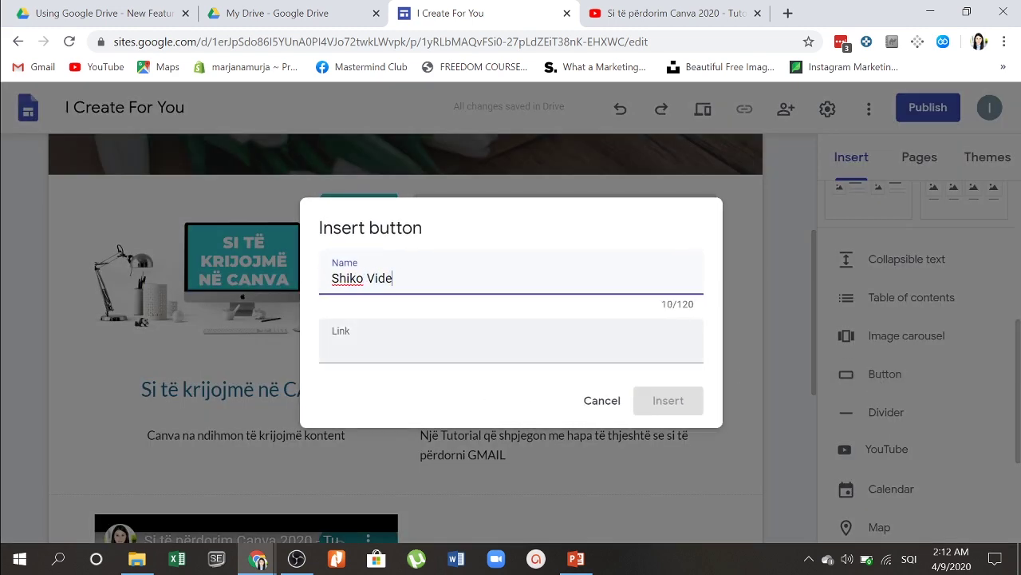
click(511, 346)
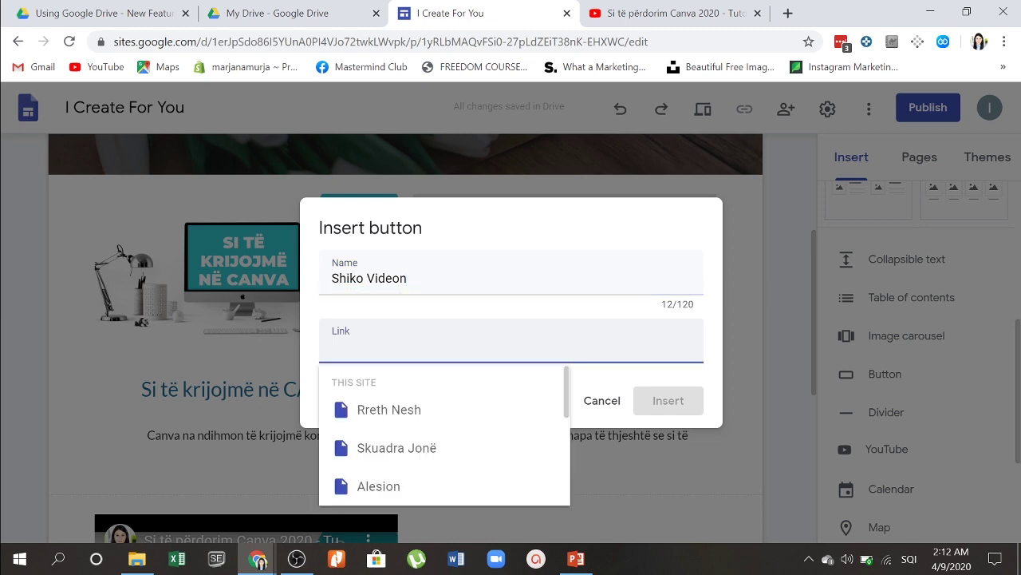
key(ctrl+v)
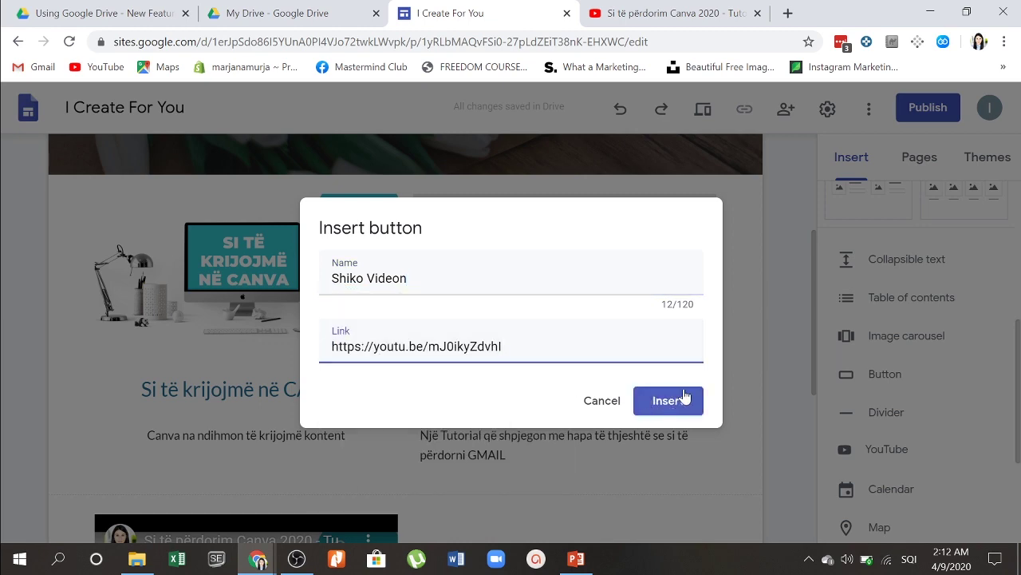
click(683, 401)
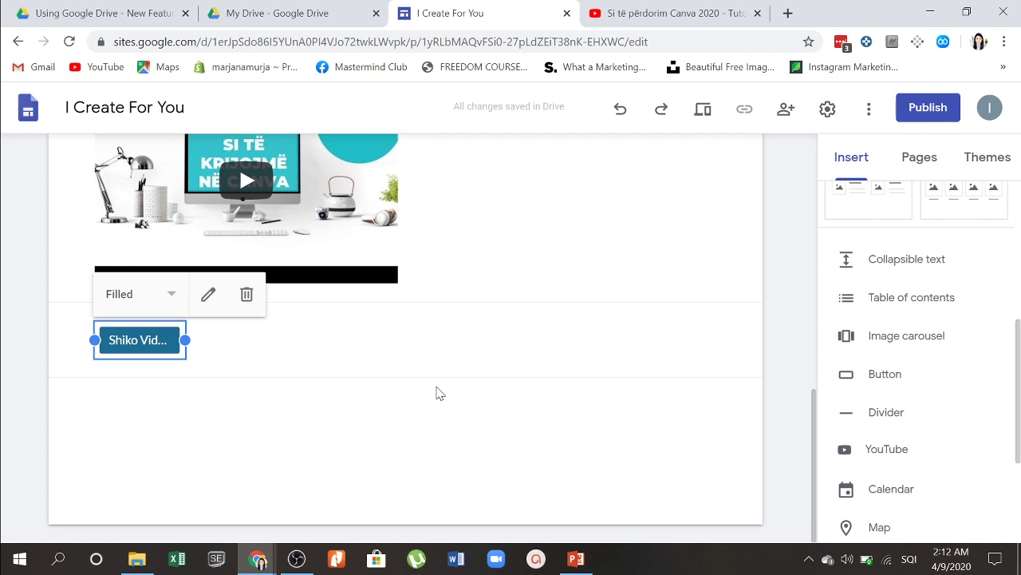
drag(137, 353, 199, 335)
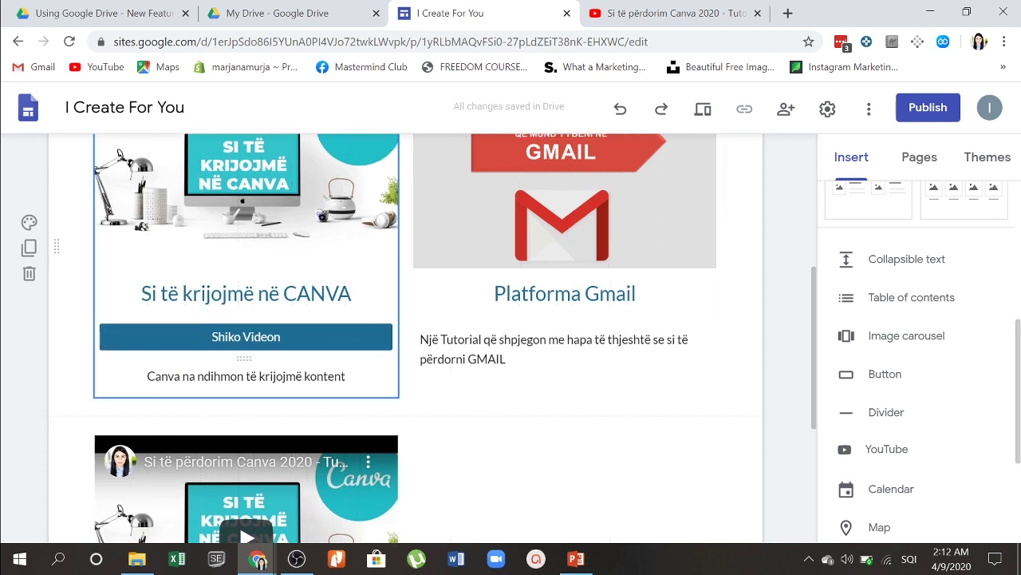
Step: Open the Gmail tips video from the channel's uploads on YouTube
click(593, 8)
key(Escape)
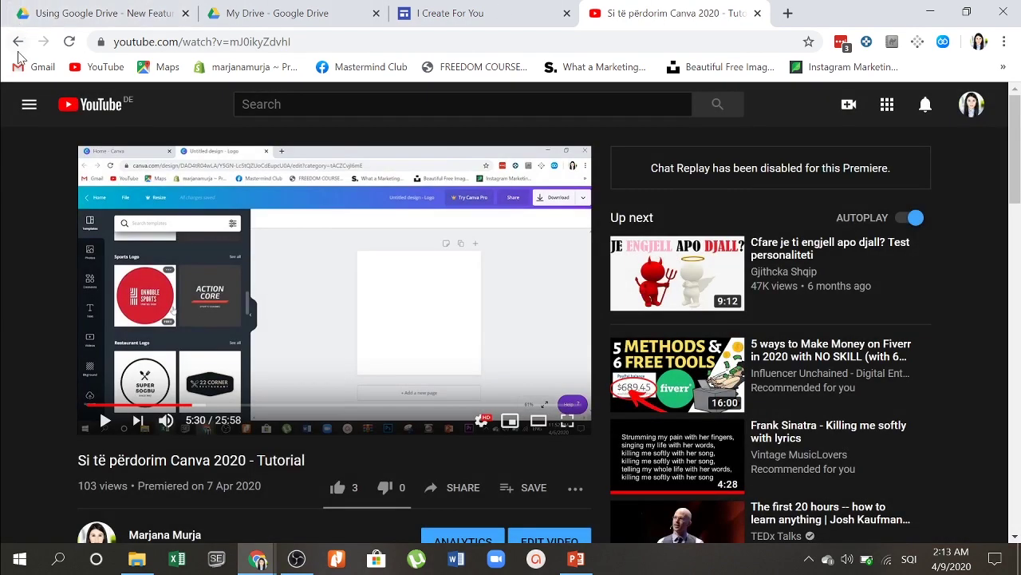
click(17, 42)
scroll(691, 352, down, 3)
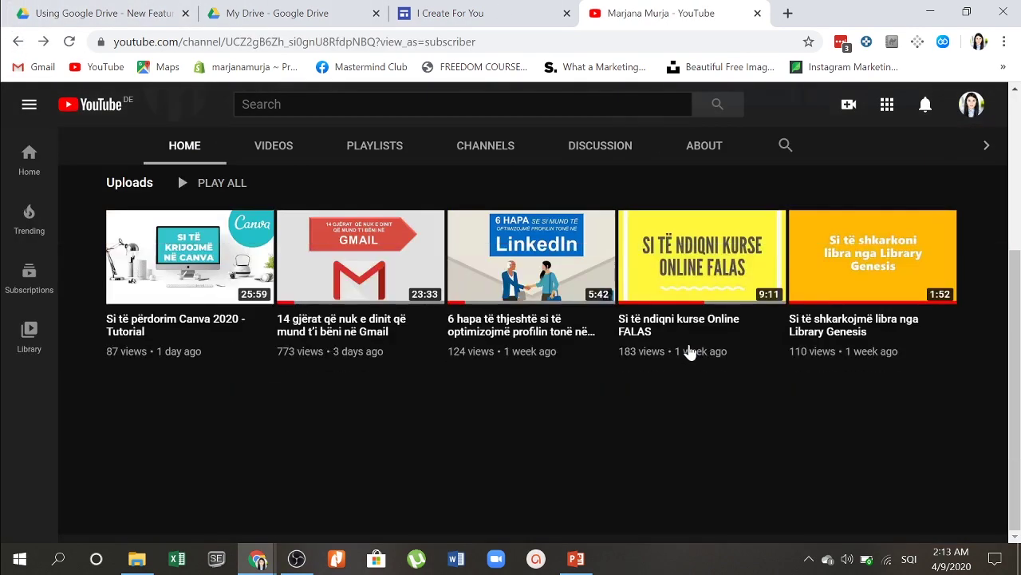
click(339, 283)
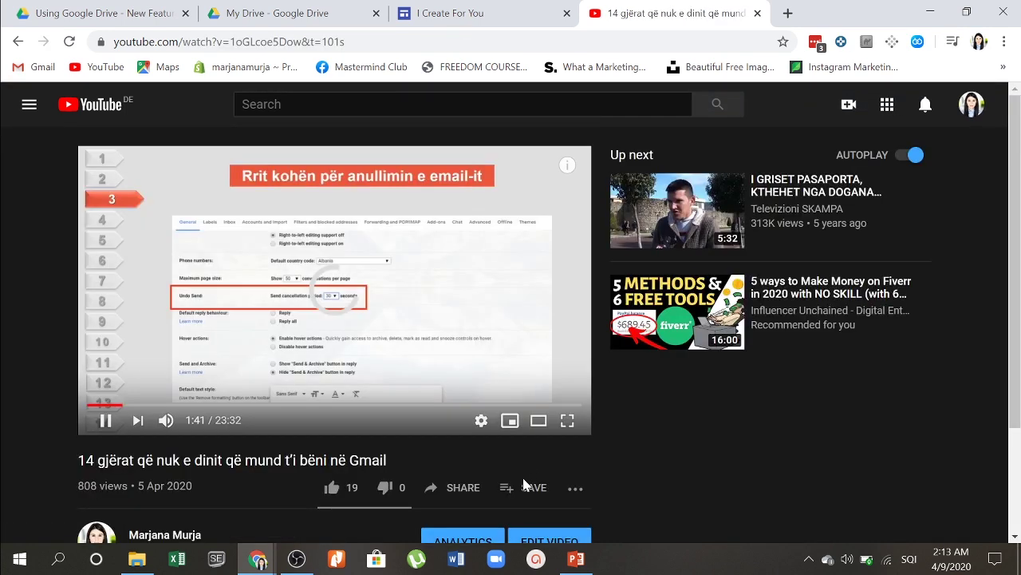
Step: Copy the Gmail video's share link and go back to the Sites editor
click(448, 483)
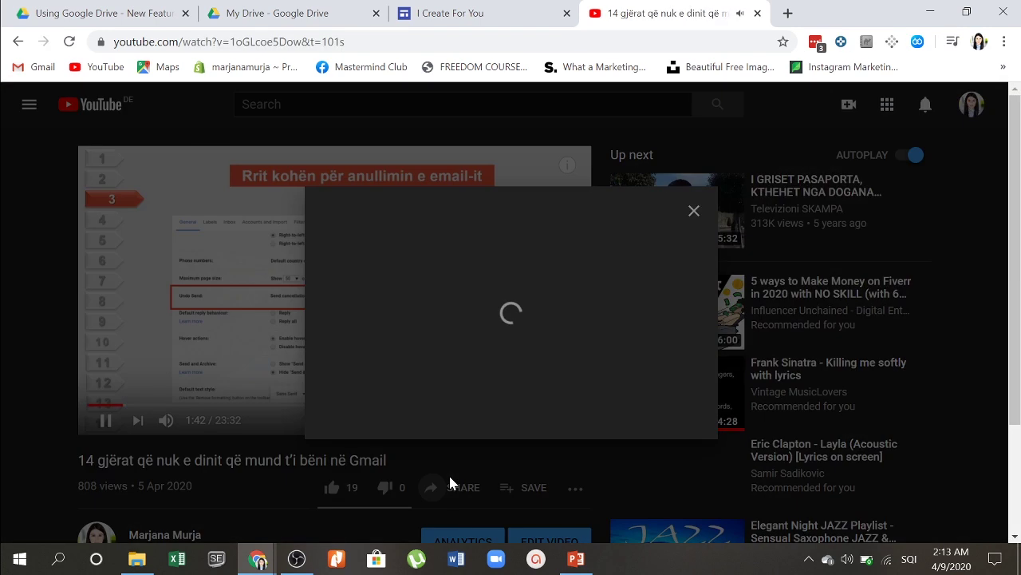
click(445, 491)
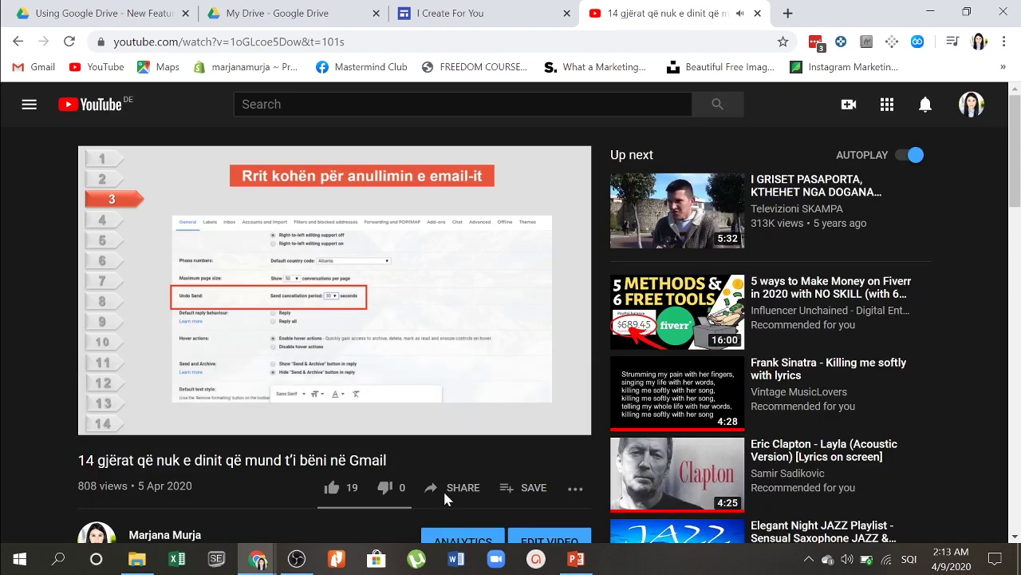
click(436, 417)
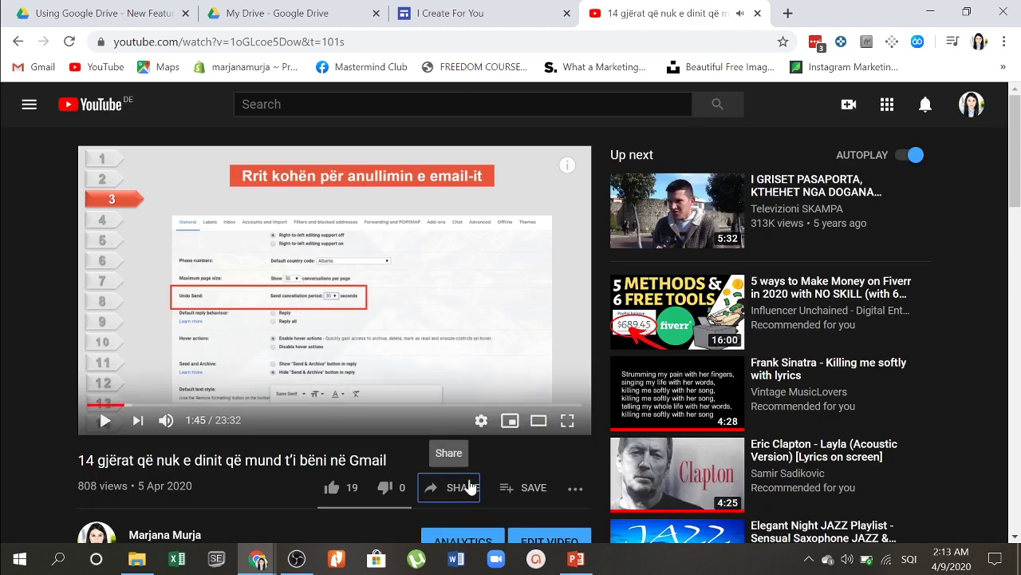
click(465, 491)
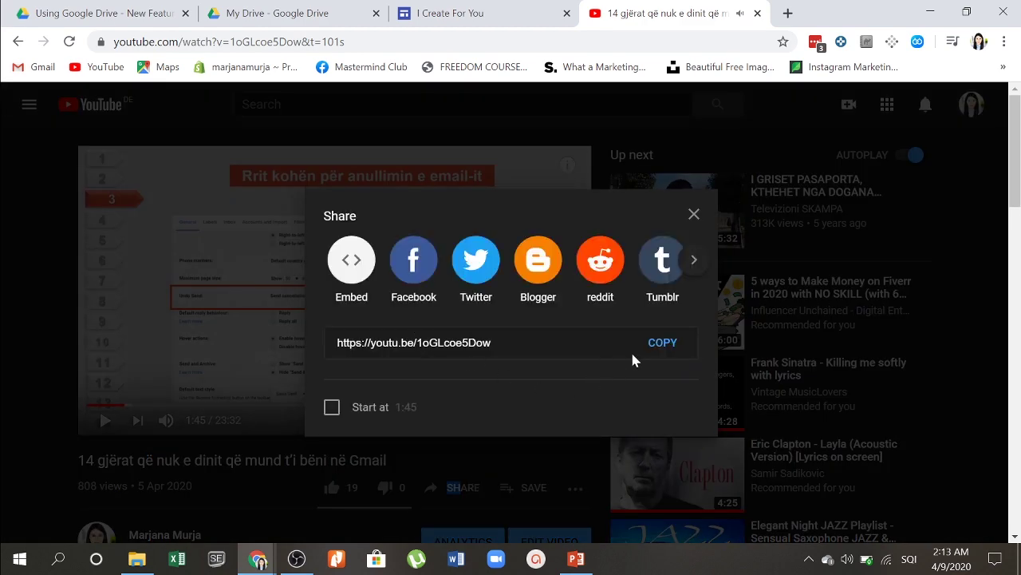
click(667, 345)
click(496, 9)
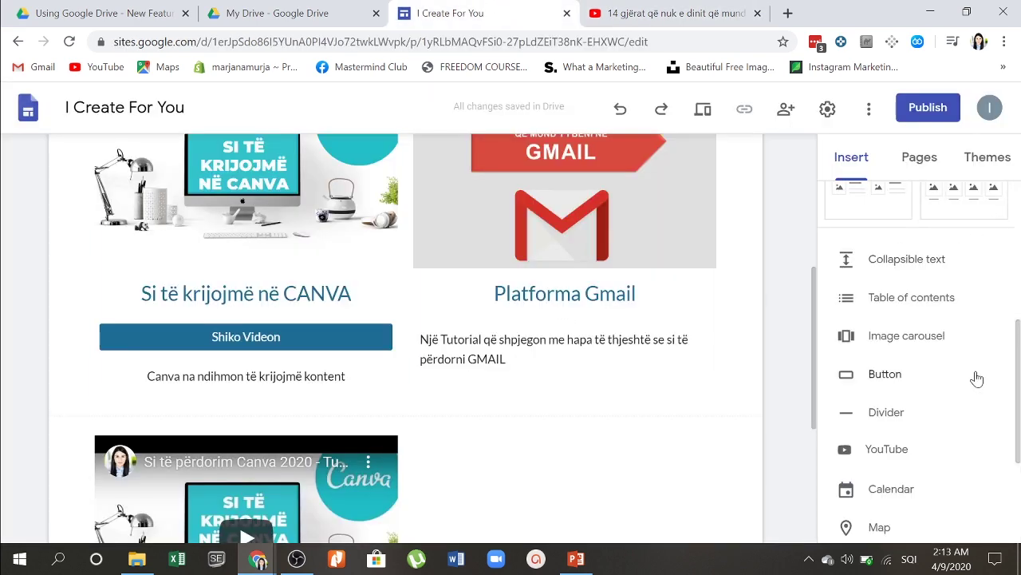
Step: Insert a second 'Shiko Videon' button linked to the copied Gmail video URL
scroll(940, 271, up, 1)
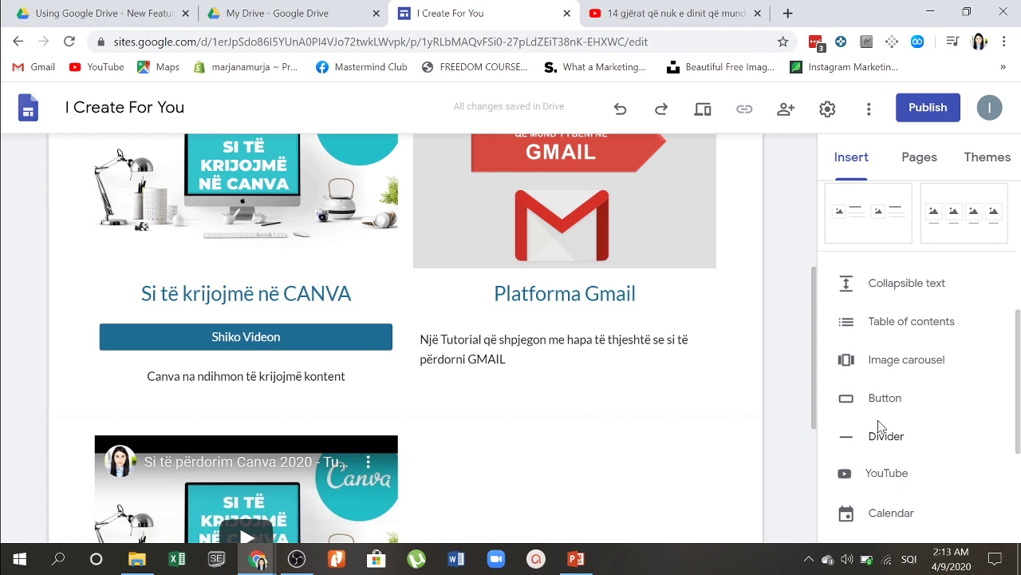
drag(874, 407, 553, 327)
click(852, 399)
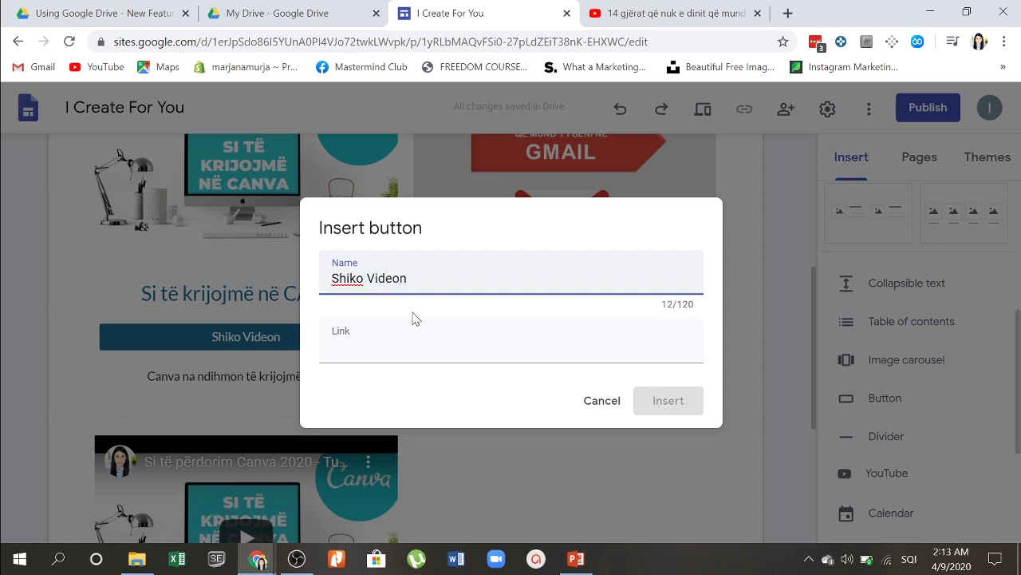
key(Tab)
key(ctrl+v)
click(647, 404)
Step: Move the new button under the Platforma Gmail card title
scroll(424, 412, up, 2)
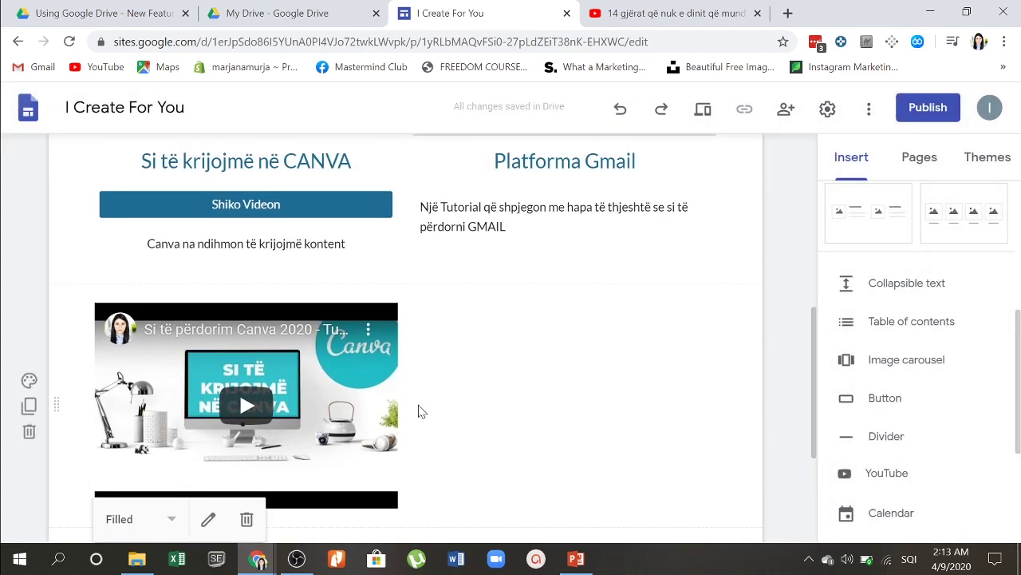
scroll(412, 411, down, 2)
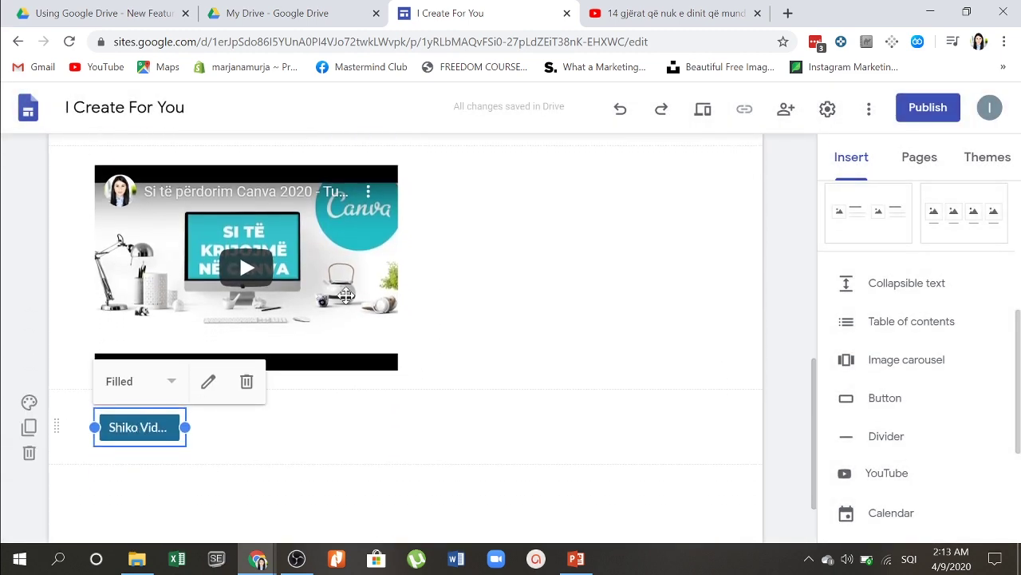
click(158, 440)
drag(157, 440, 533, 303)
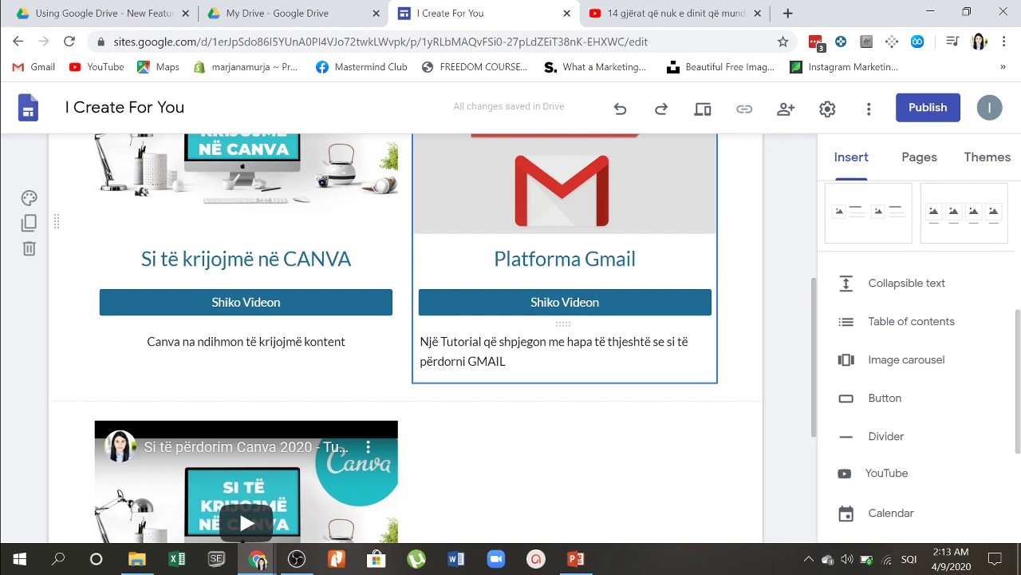
scroll(561, 440, down, 1)
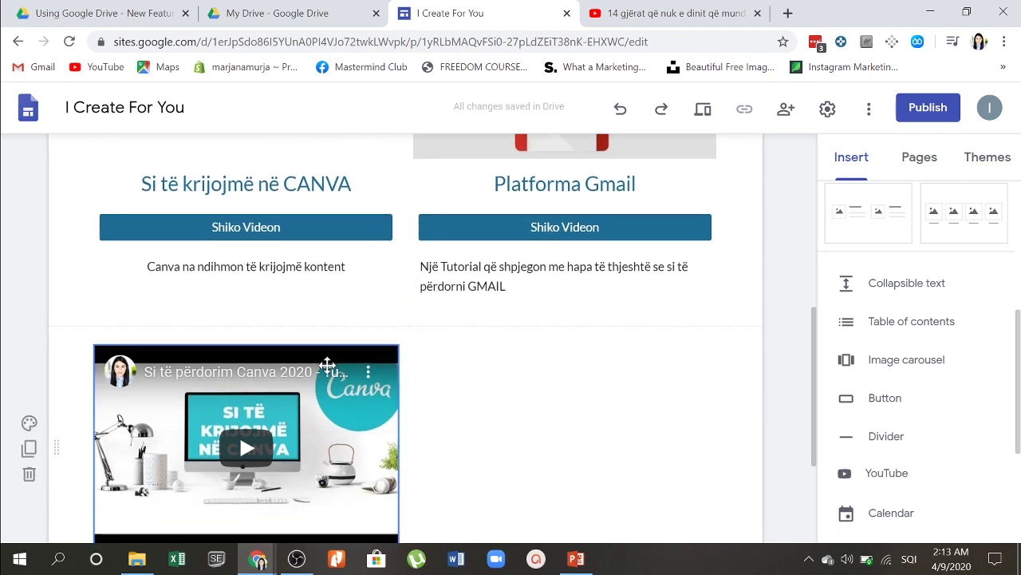
scroll(328, 371, up, 2)
scroll(679, 276, up, 4)
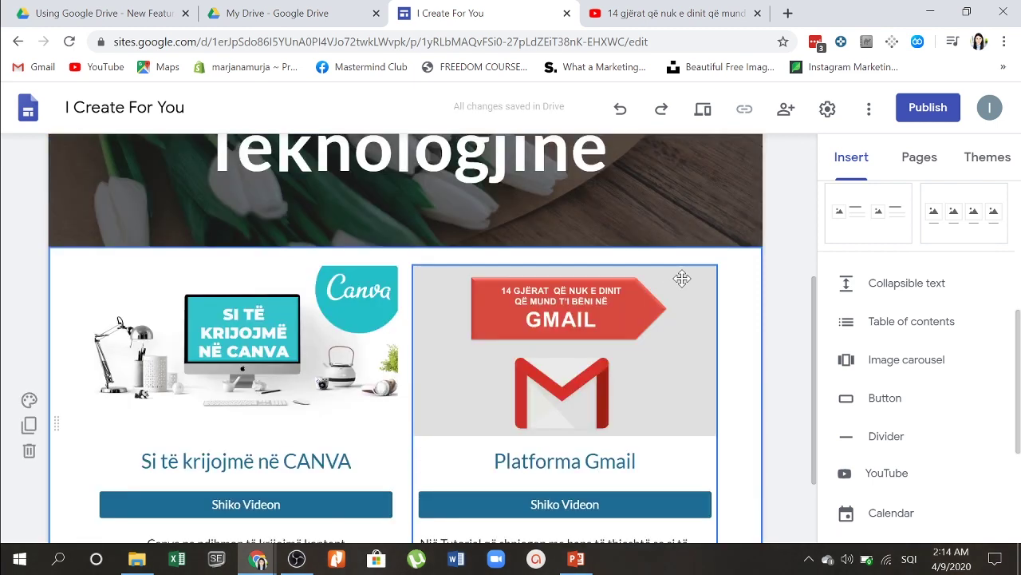
mouse_move(572, 165)
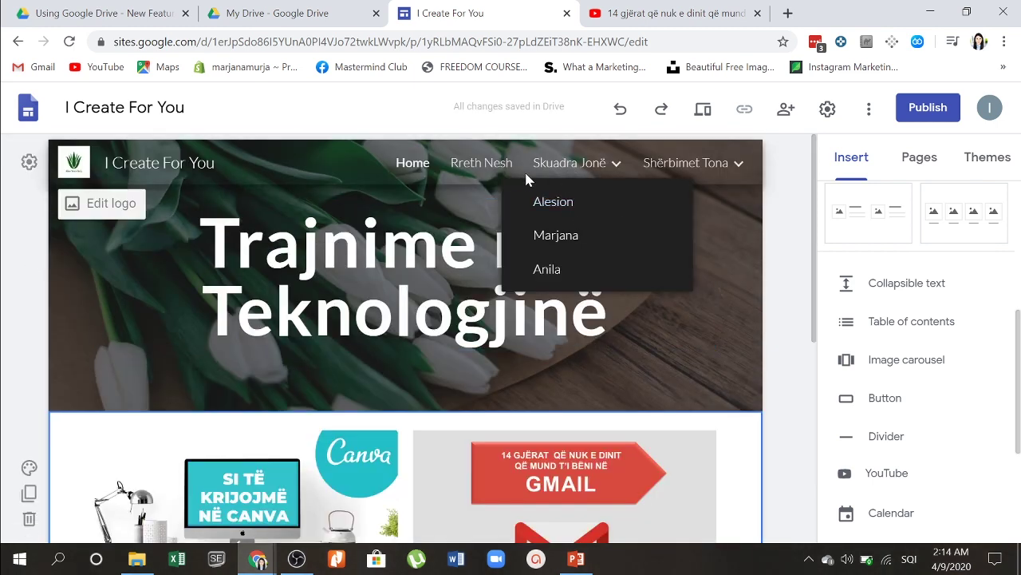
click(589, 287)
scroll(588, 287, down, 1)
scroll(588, 288, up, 1)
mouse_move(661, 150)
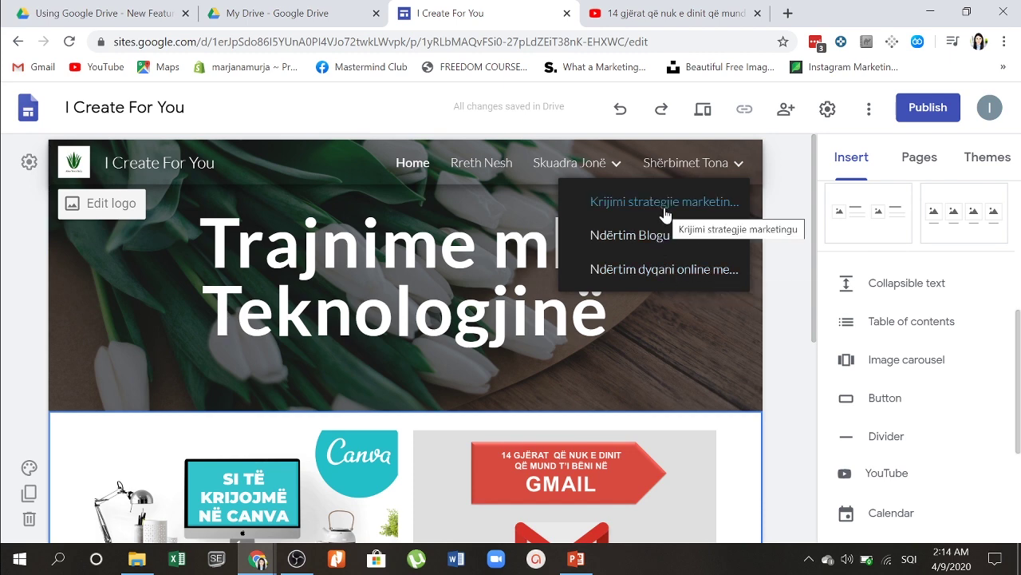
scroll(405, 335, down, 5)
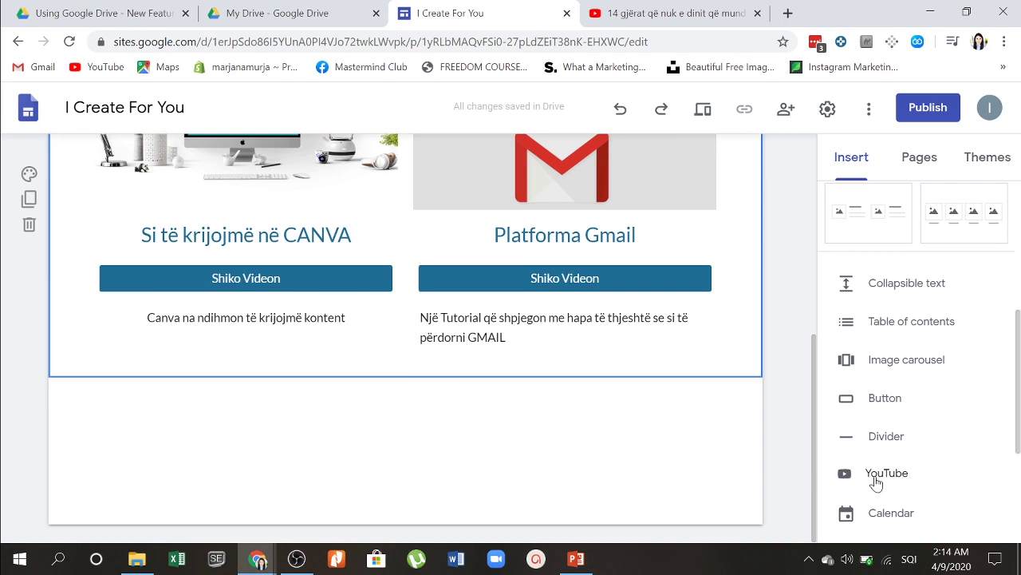
Step: Copy the LinkedIn video's link address from the YouTube channel uploads
click(875, 479)
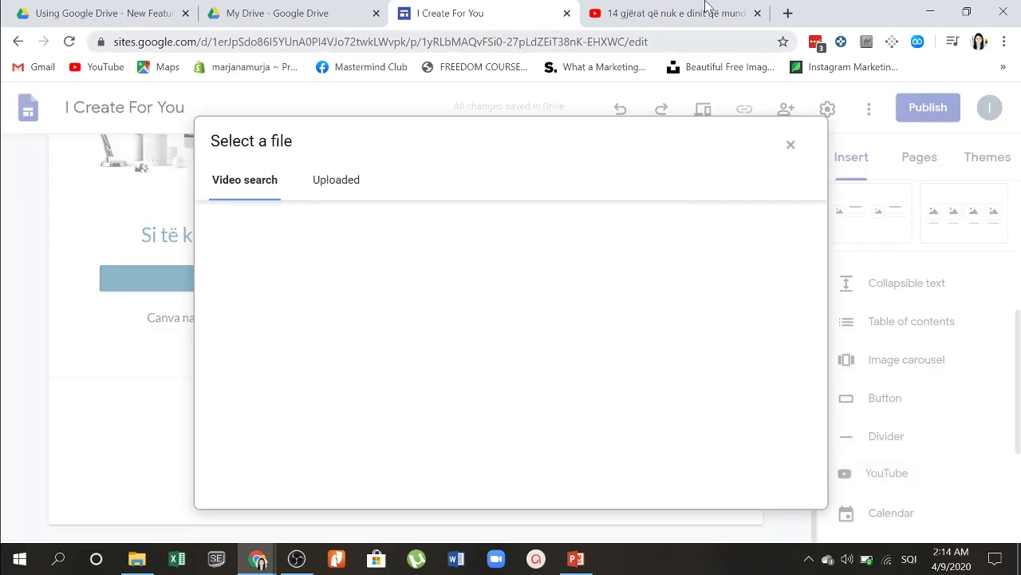
click(670, 13)
key(Escape)
click(17, 41)
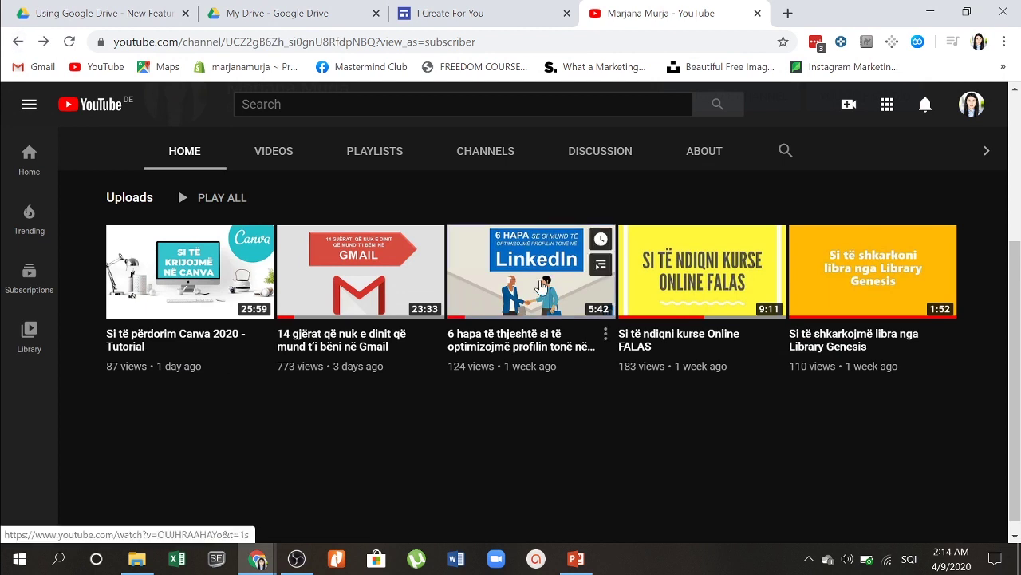
right_click(541, 283)
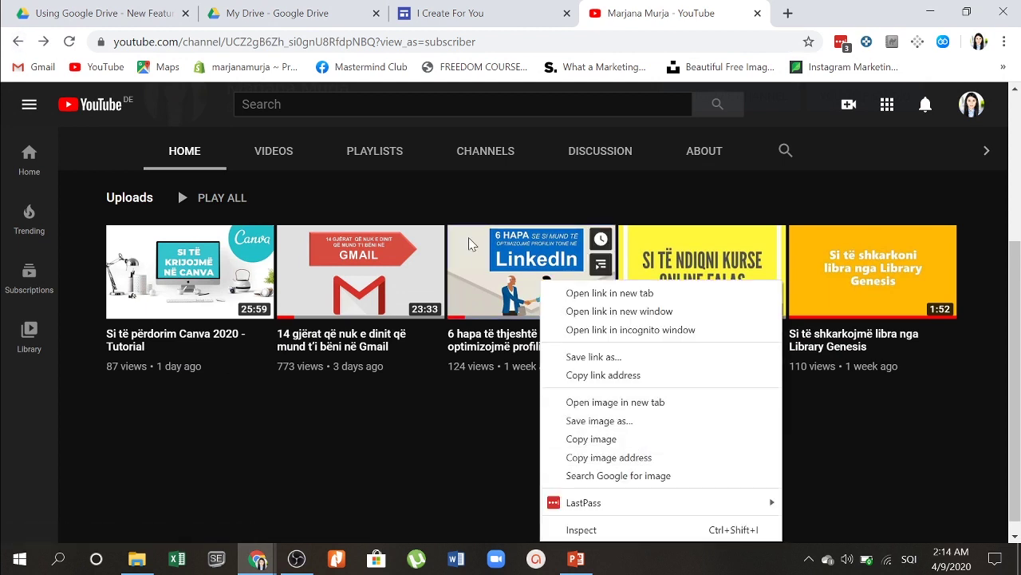
click(597, 375)
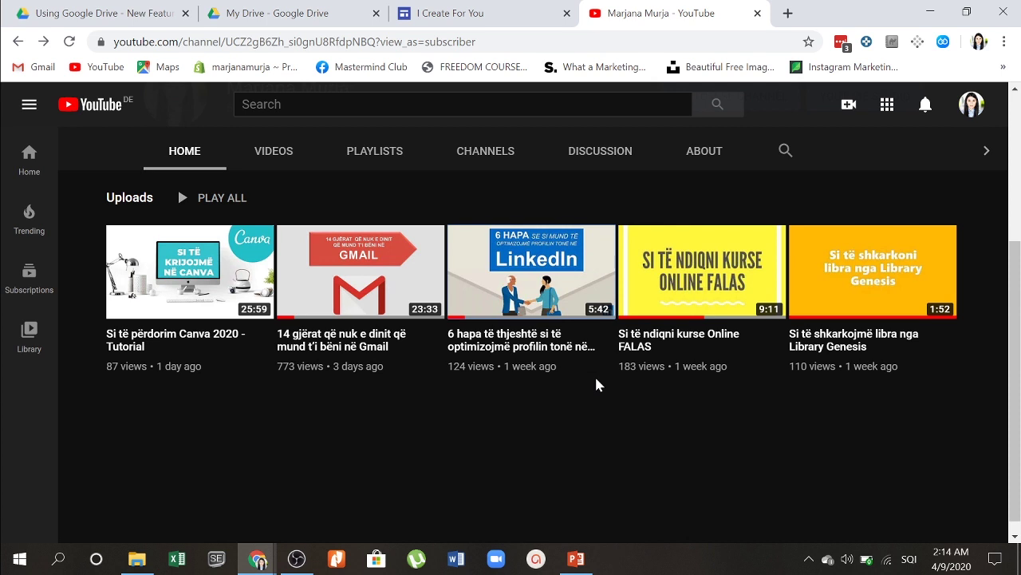
Step: Search the video picker for social media tips and embed '8 Social Media Engagement Hacks, Strategies, and Tips'
click(524, 11)
click(342, 230)
key(ctrl+v)
key(BackSpace)
key(BackSpace)
key(BackSpace)
key(BackSpace)
key(BackSpace)
key(BackSpace)
key(BackSpace)
key(BackSpace)
key(BackSpace)
key(BackSpace)
key(BackSpace)
key(BackSpace)
key(BackSpace)
key(BackSpace)
key(BackSpace)
key(BackSpace)
key(BackSpace)
key(BackSpace)
key(BackSpace)
key(BackSpace)
key(BackSpace)
key(BackSpace)
key(BackSpace)
key(BackSpace)
key(BackSpace)
key(BackSpace)
key(BackSpace)
key(BackSpace)
key(BackSpace)
key(BackSpace)
key(BackSpace)
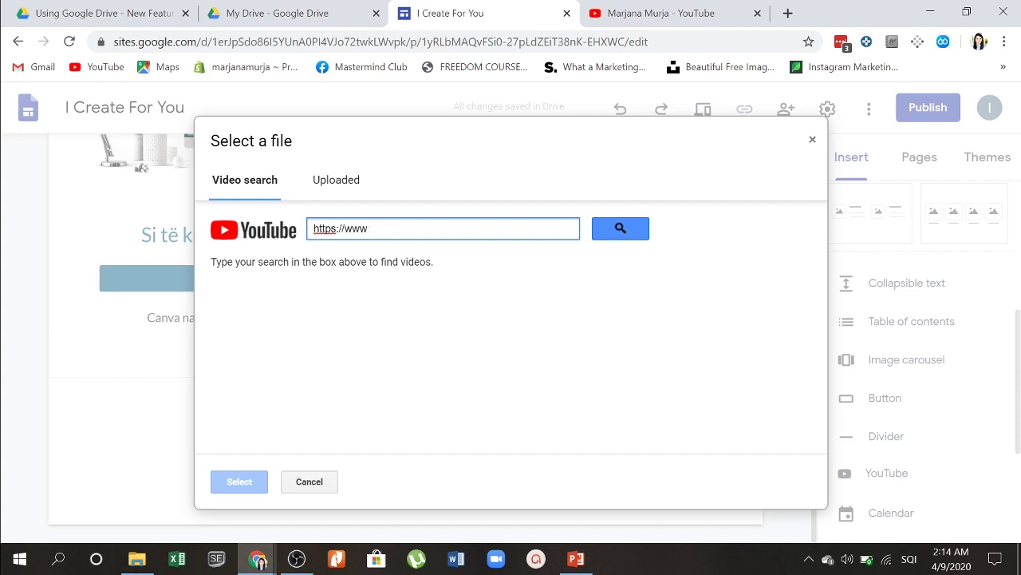
text(tips and tricks about social)
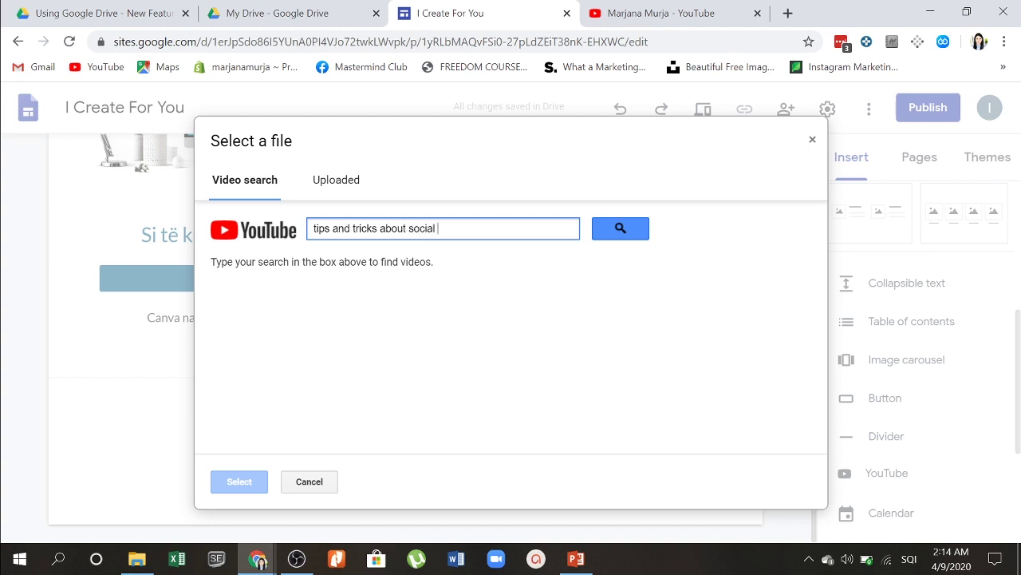
text(a)
key(Return)
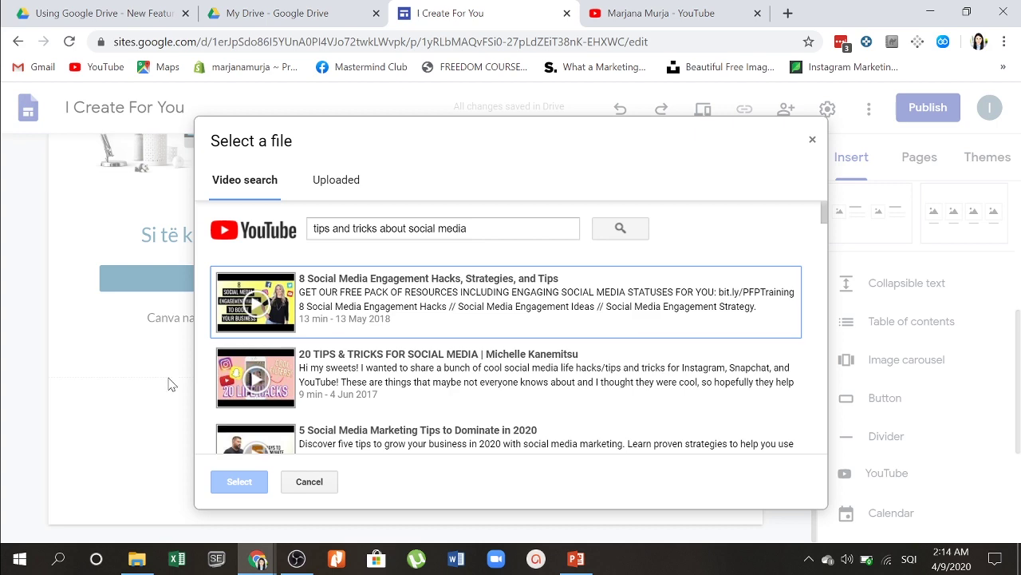
click(339, 306)
click(253, 484)
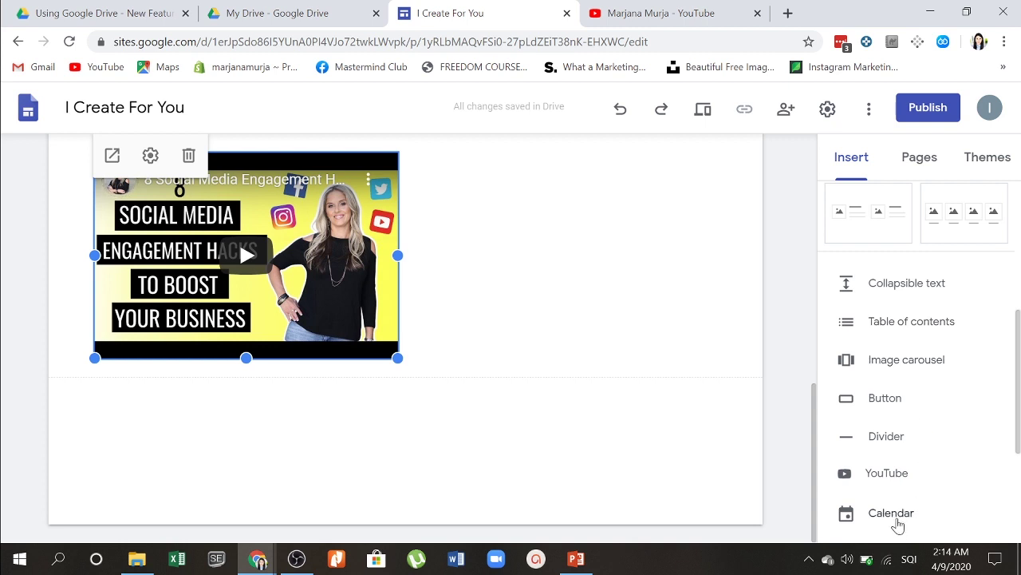
Step: Embed the I Create For You calendar agenda below the video
click(633, 282)
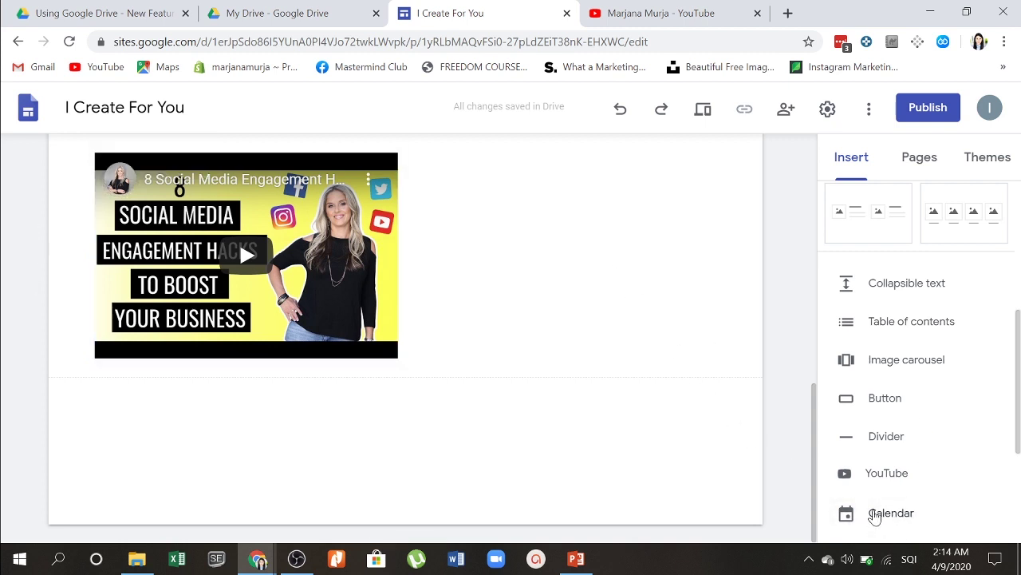
click(876, 515)
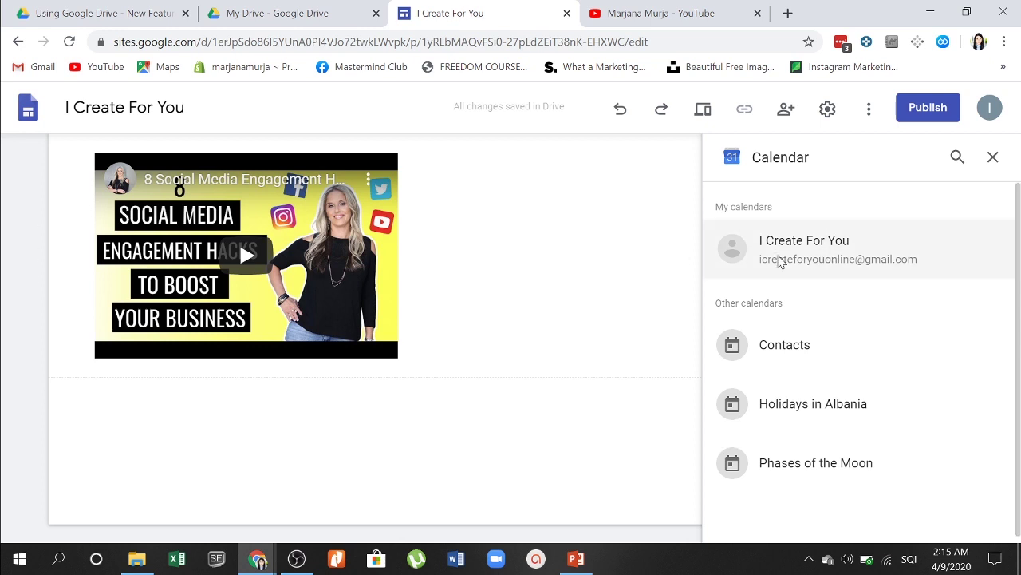
click(780, 262)
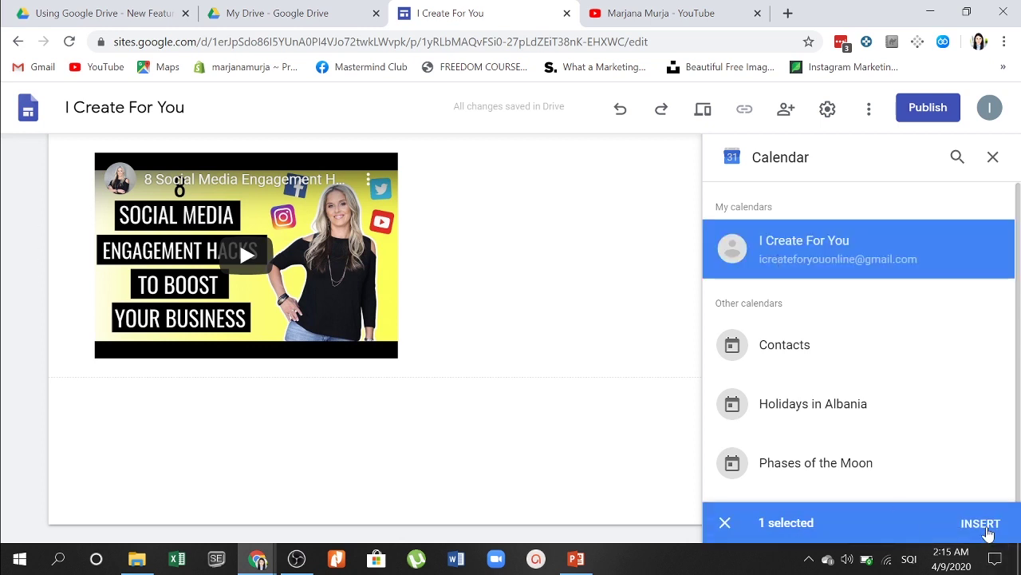
click(987, 525)
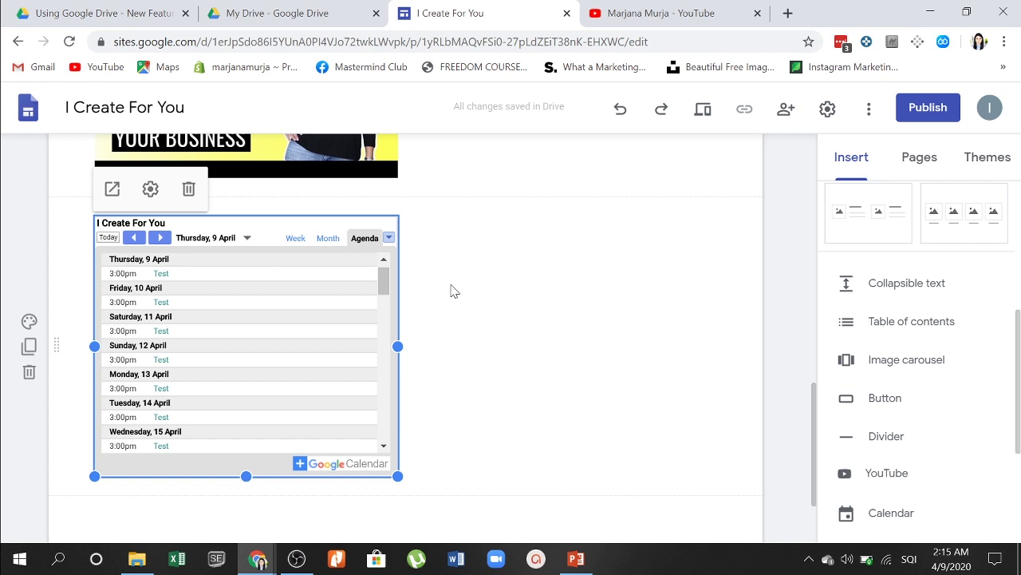
scroll(451, 290, up, 3)
scroll(870, 308, up, 5)
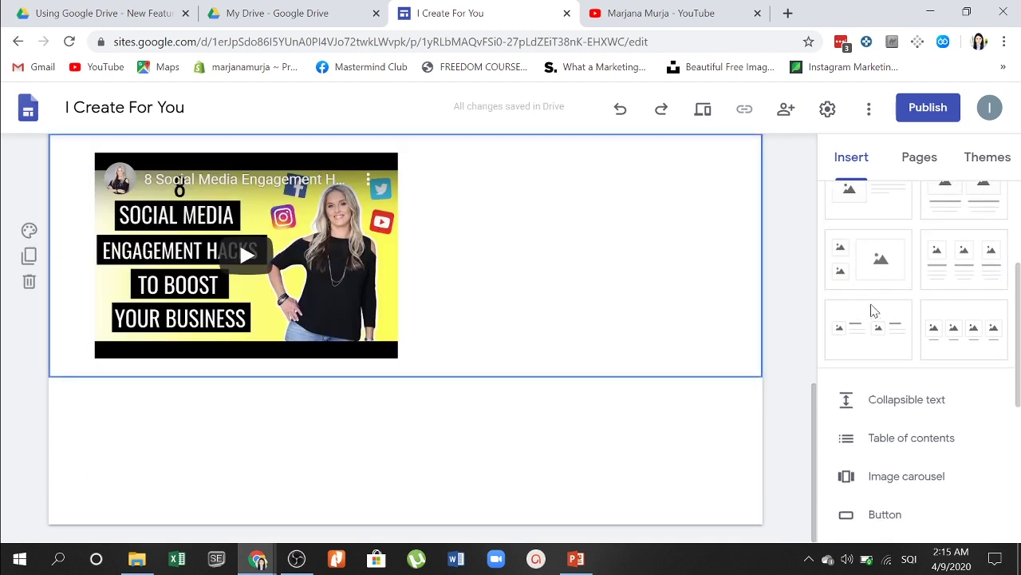
Step: Start a new image carousel and choose to upload images from the computer
scroll(878, 291, down, 5)
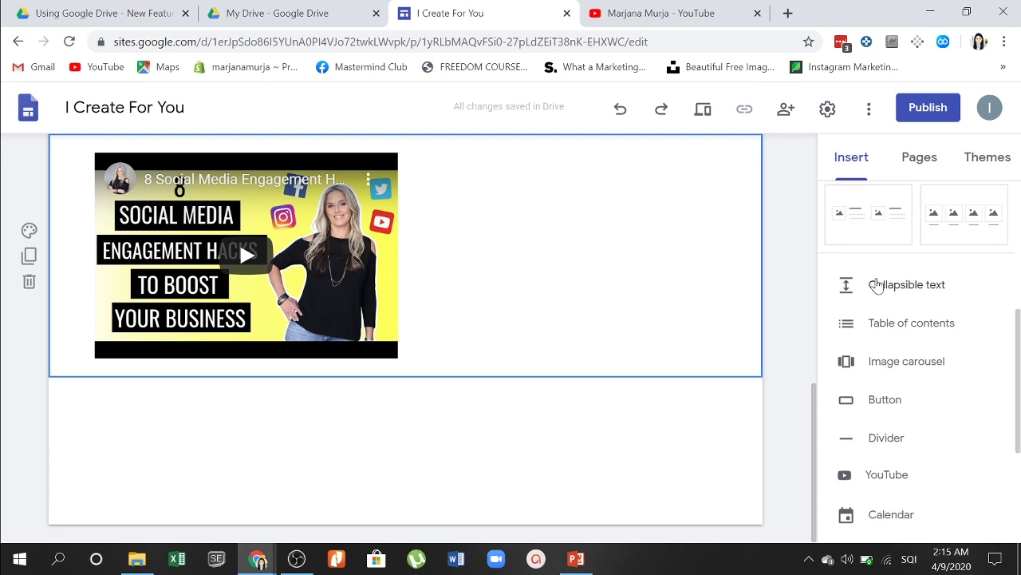
scroll(877, 285, down, 3)
scroll(877, 285, down, 1)
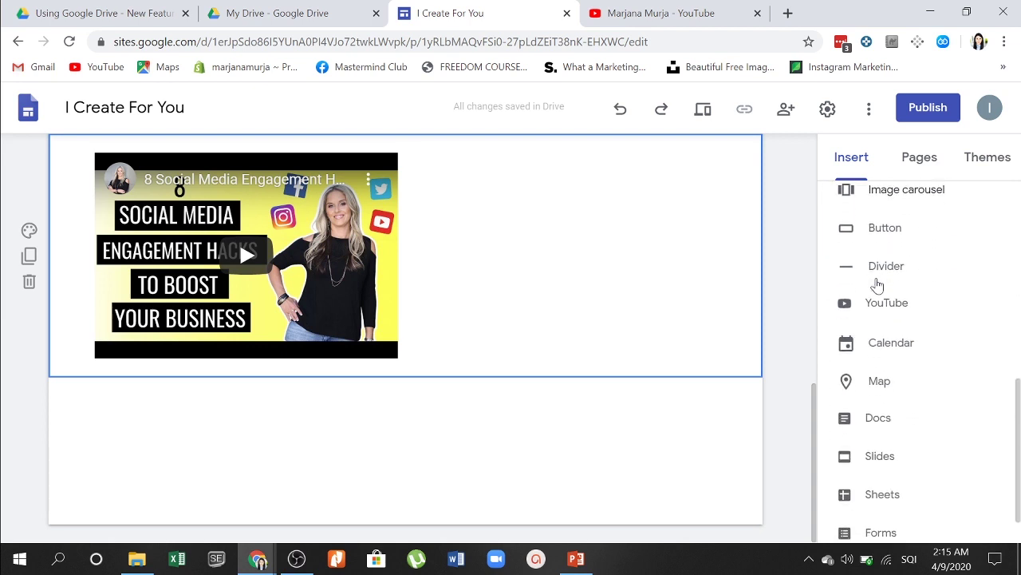
scroll(878, 285, up, 3)
click(228, 234)
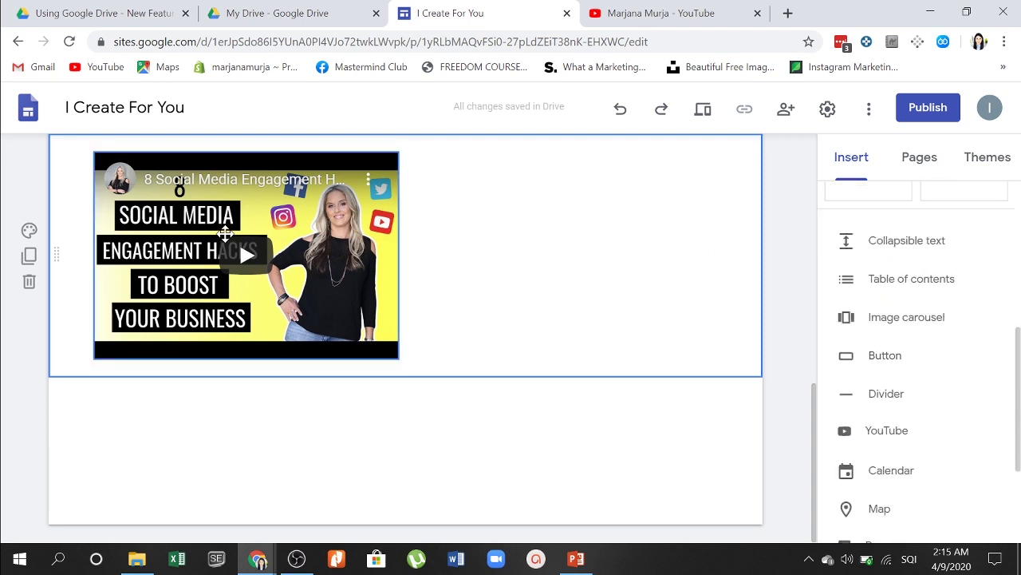
click(239, 240)
scroll(239, 241, up, 5)
scroll(917, 423, down, 3)
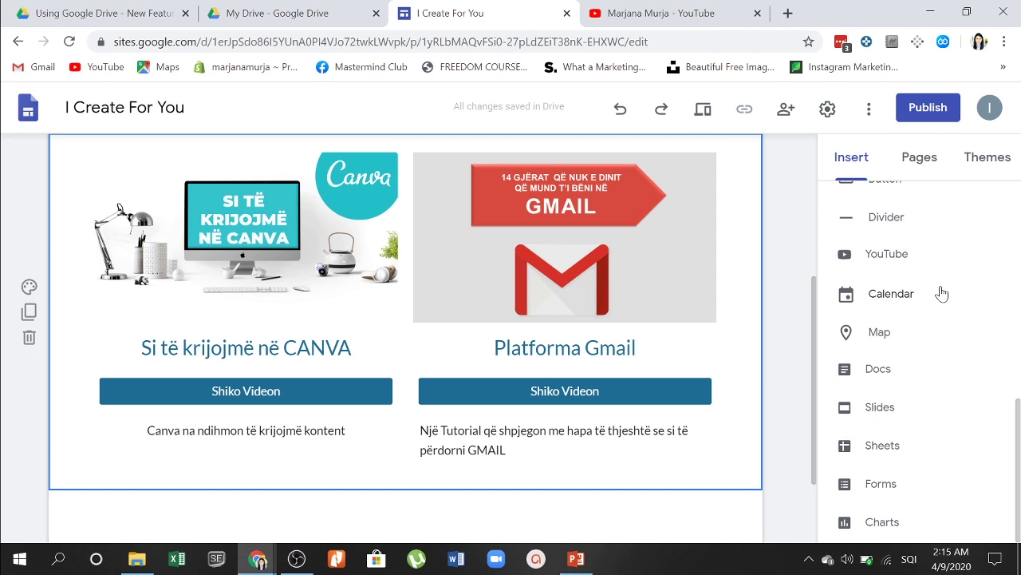
scroll(941, 294, up, 3)
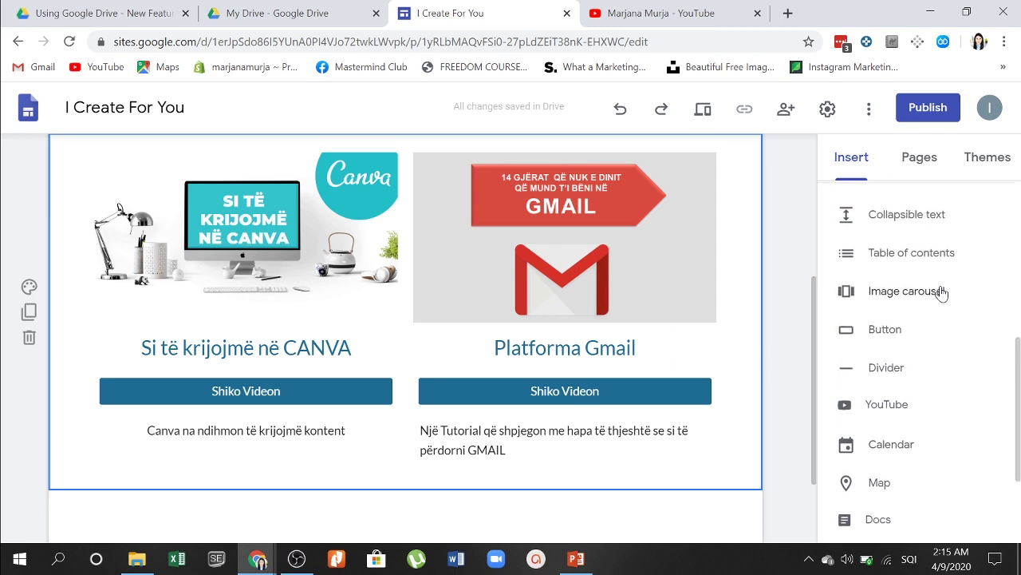
click(941, 294)
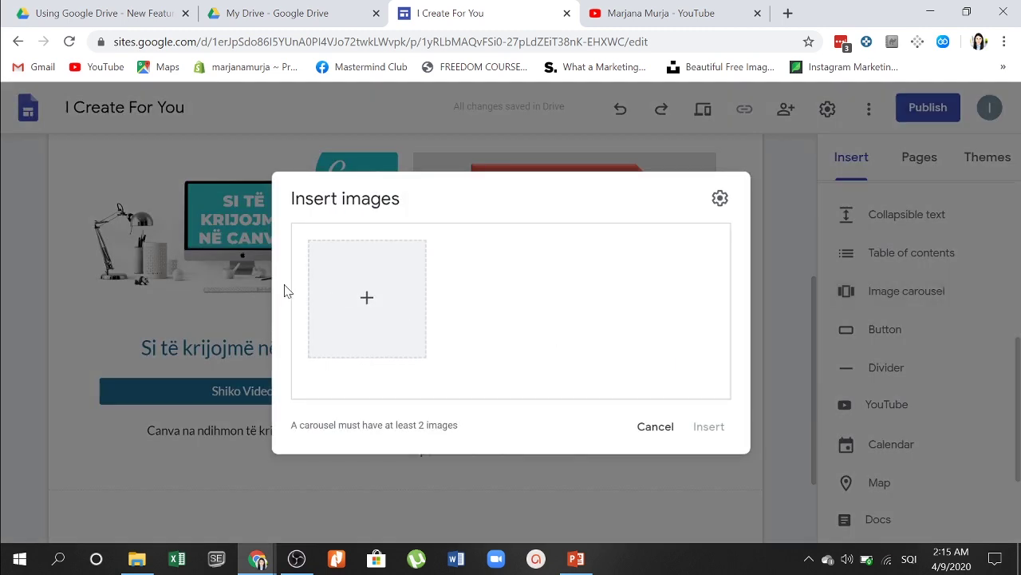
click(361, 310)
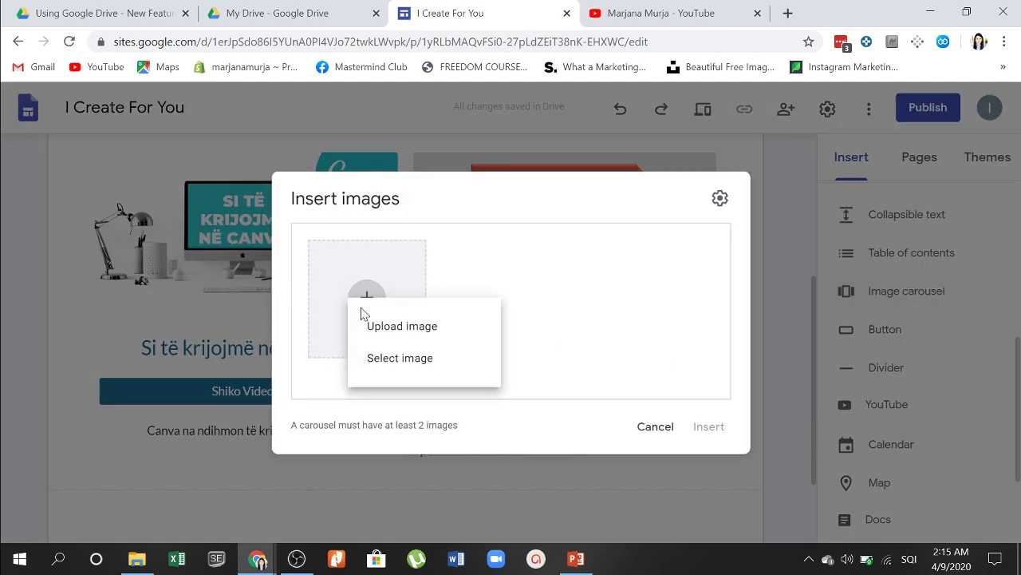
click(411, 341)
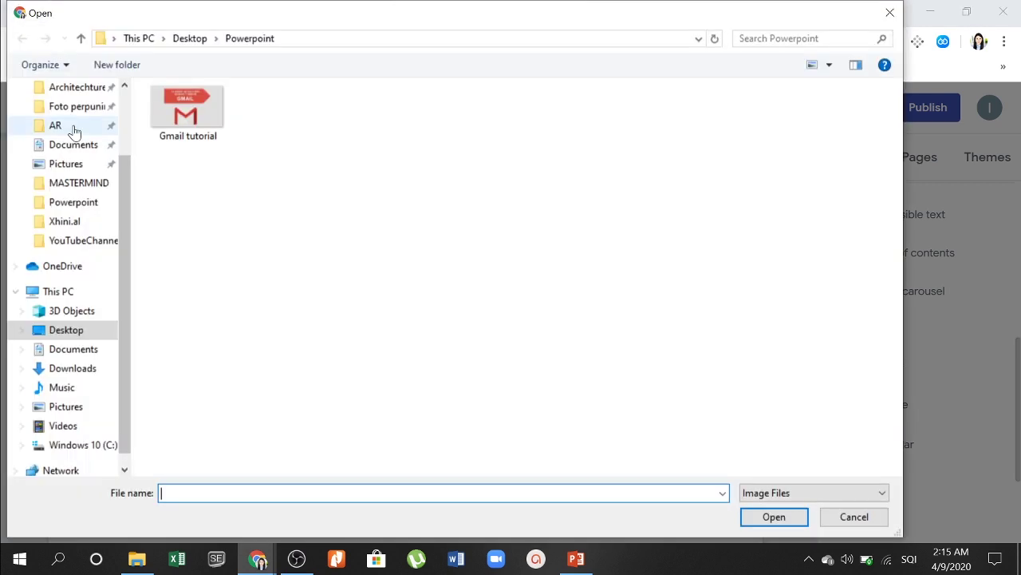
Step: Upload six Downloads photos: marcelo-vaz, owen-wassell, cara-fuller, nasa, carl-heyerdahl and brooke-lark
scroll(84, 143, up, 2)
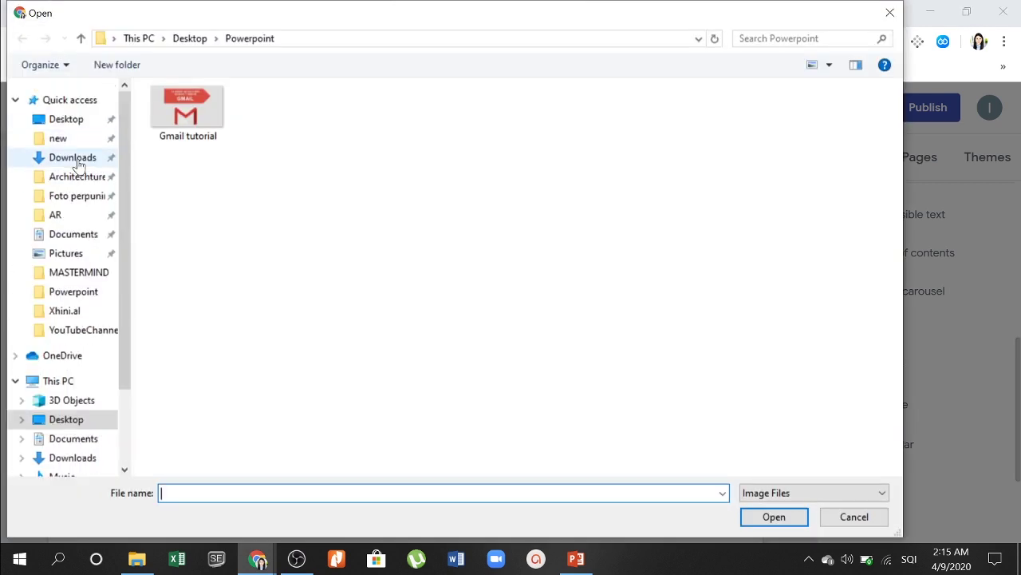
click(77, 162)
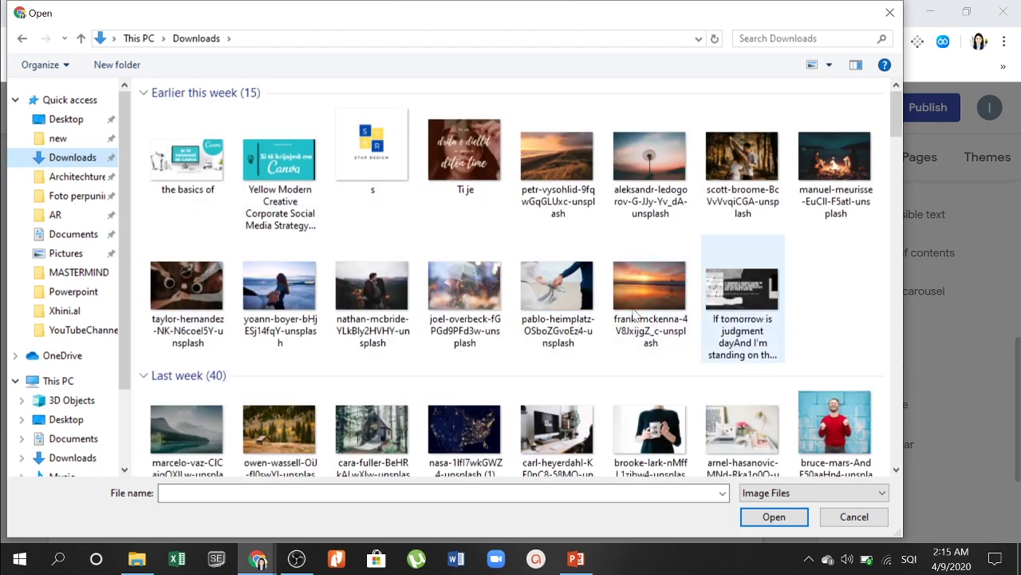
scroll(603, 372, down, 3)
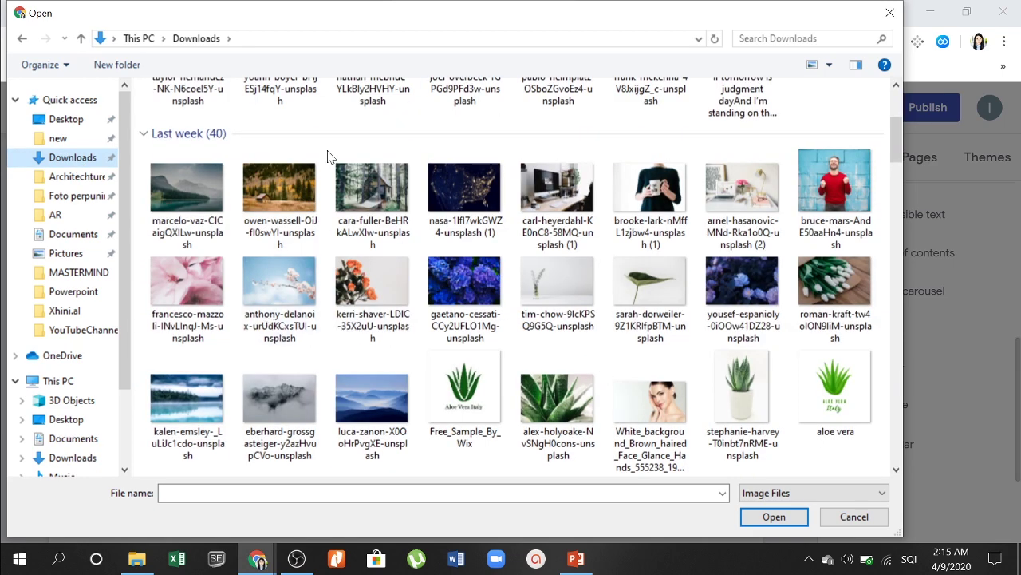
click(214, 184)
ctrl+click(268, 196)
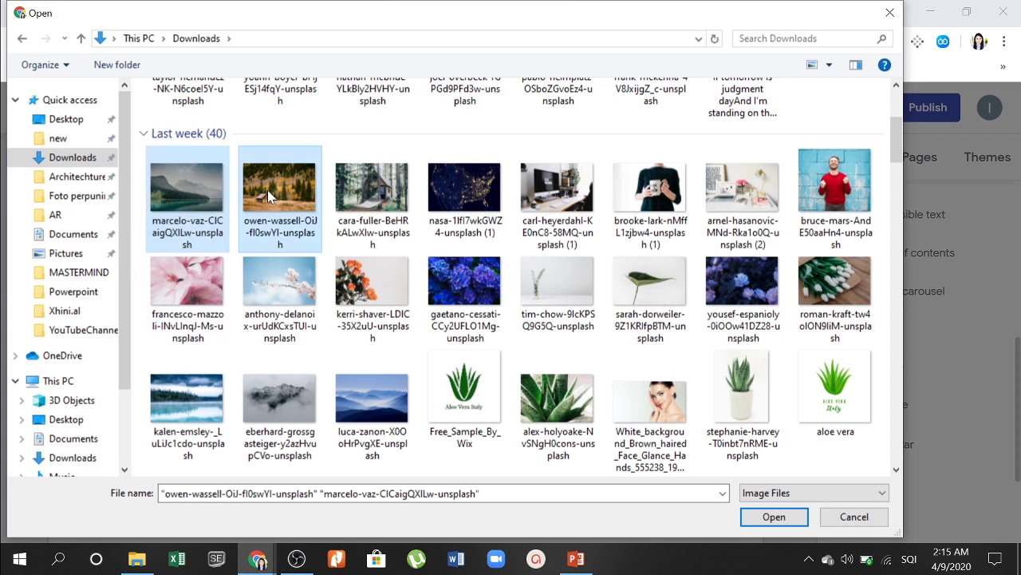
click(191, 183)
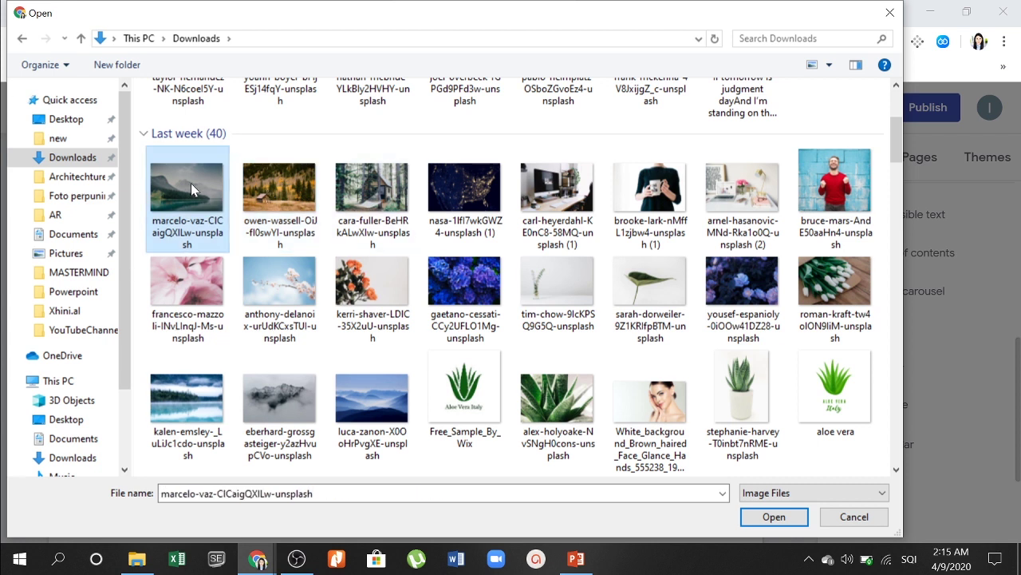
ctrl+click(297, 205)
ctrl+click(377, 211)
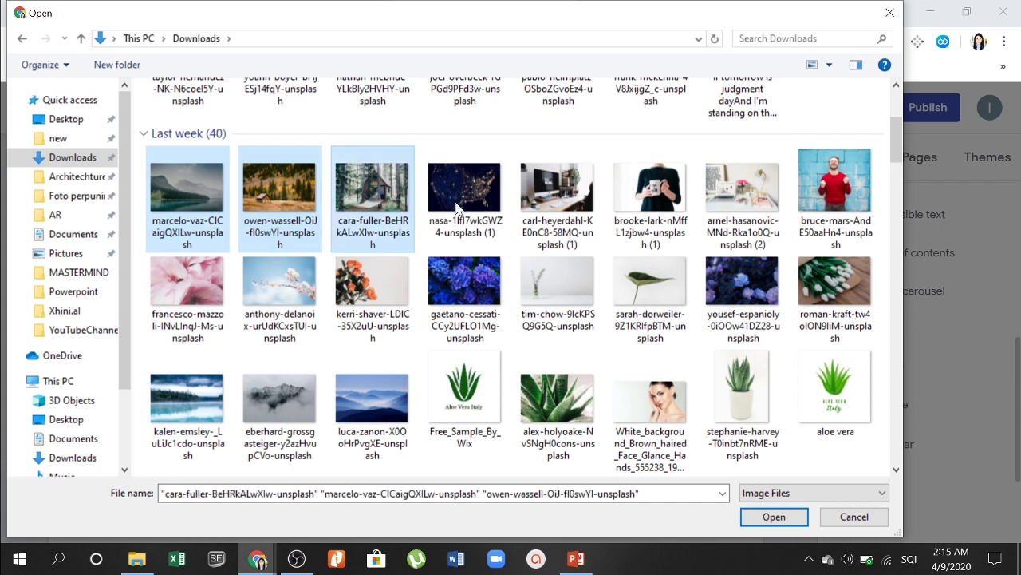
ctrl+click(461, 209)
ctrl+click(558, 199)
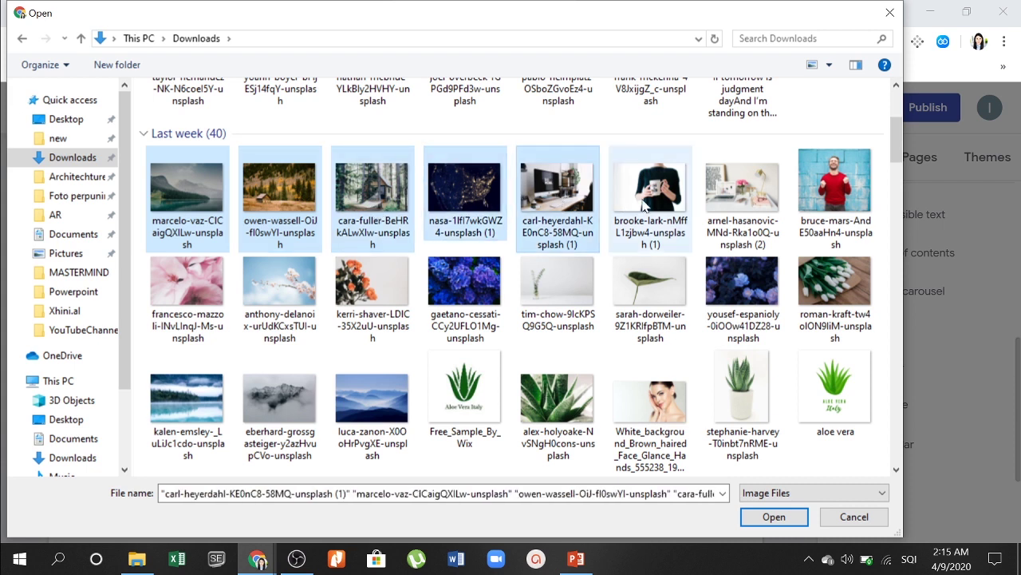
ctrl+click(648, 206)
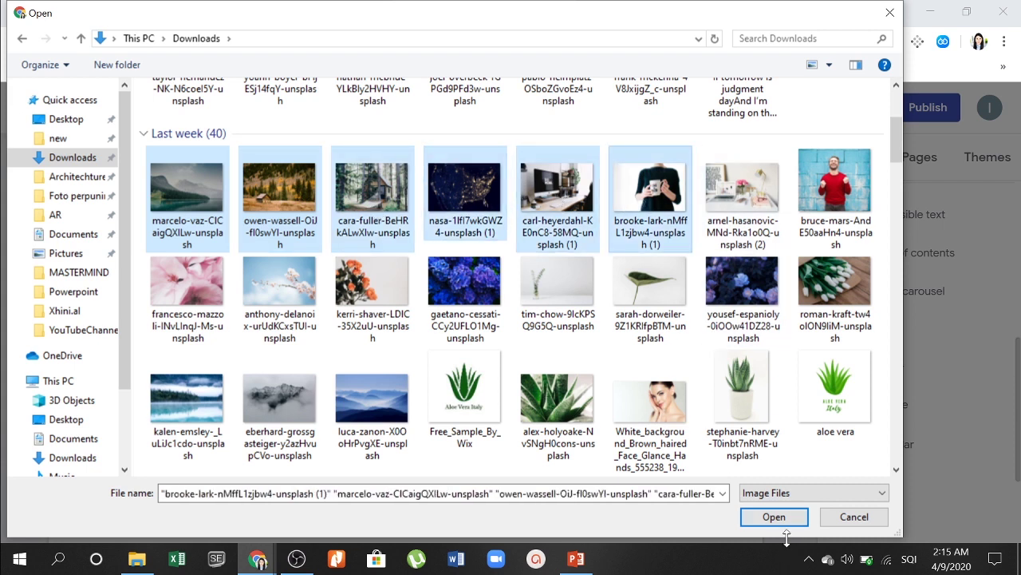
click(780, 516)
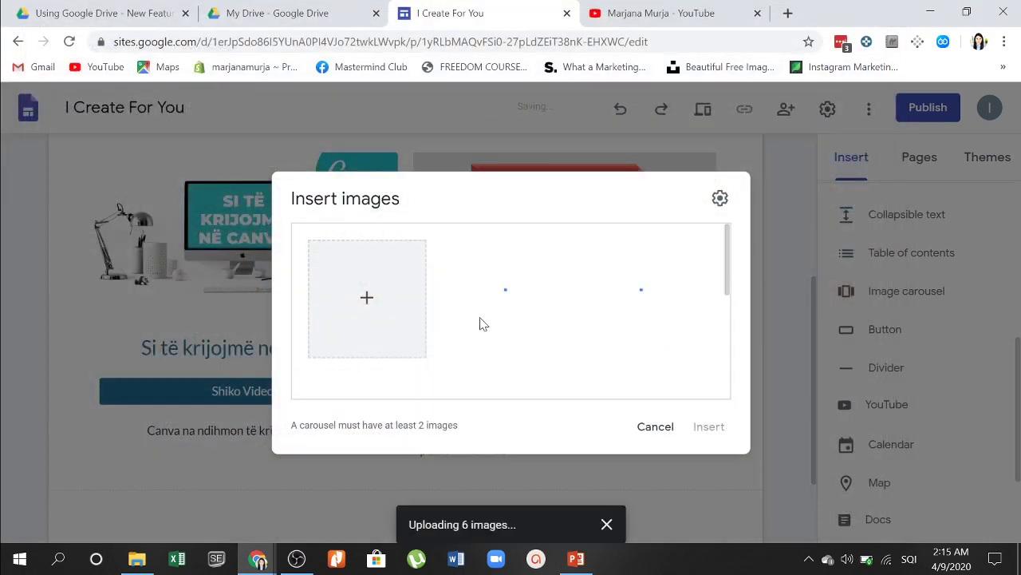
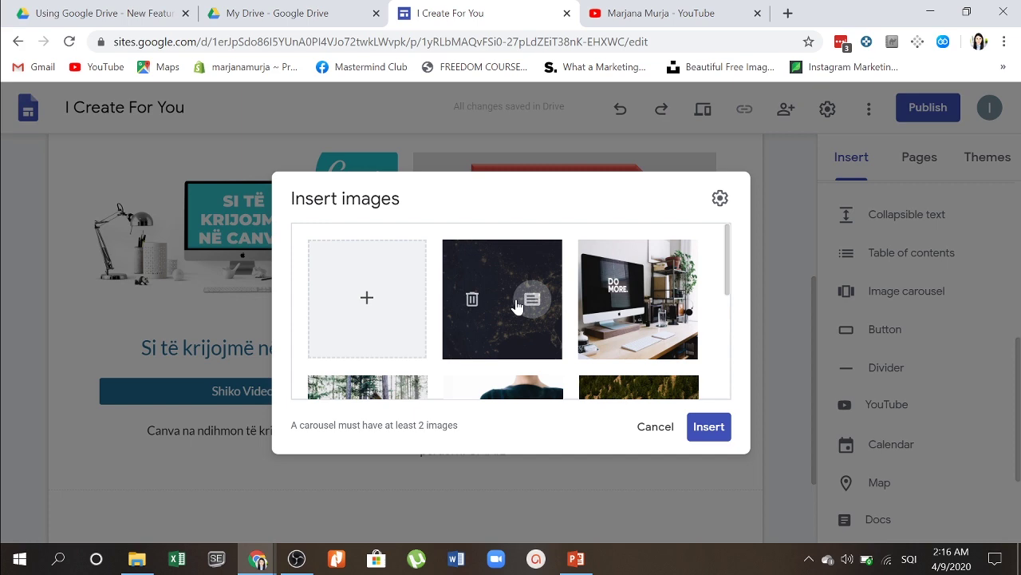
Step: Insert the chosen photos as a carousel, stretched to full page width and made taller
click(708, 427)
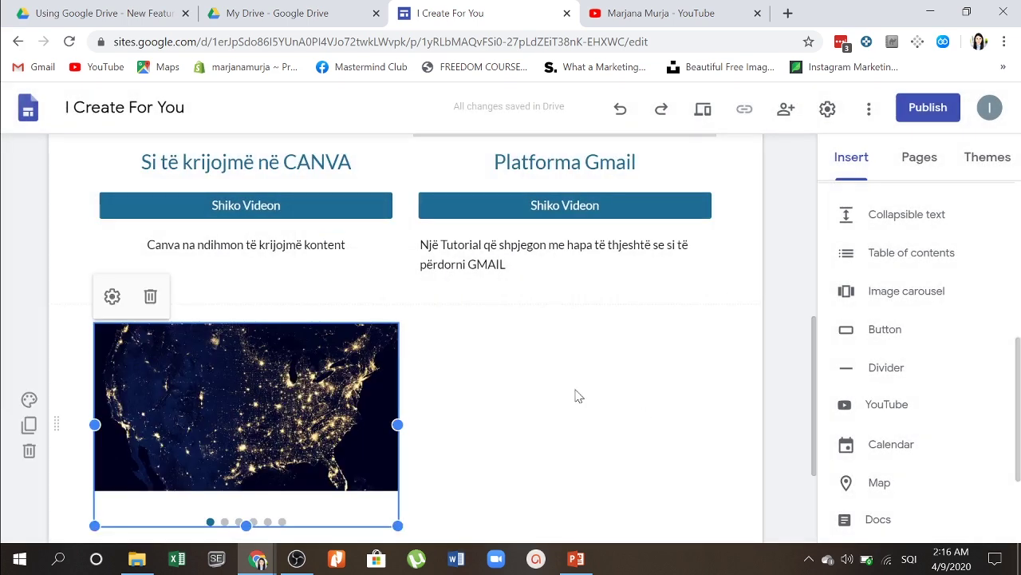
drag(397, 424, 714, 436)
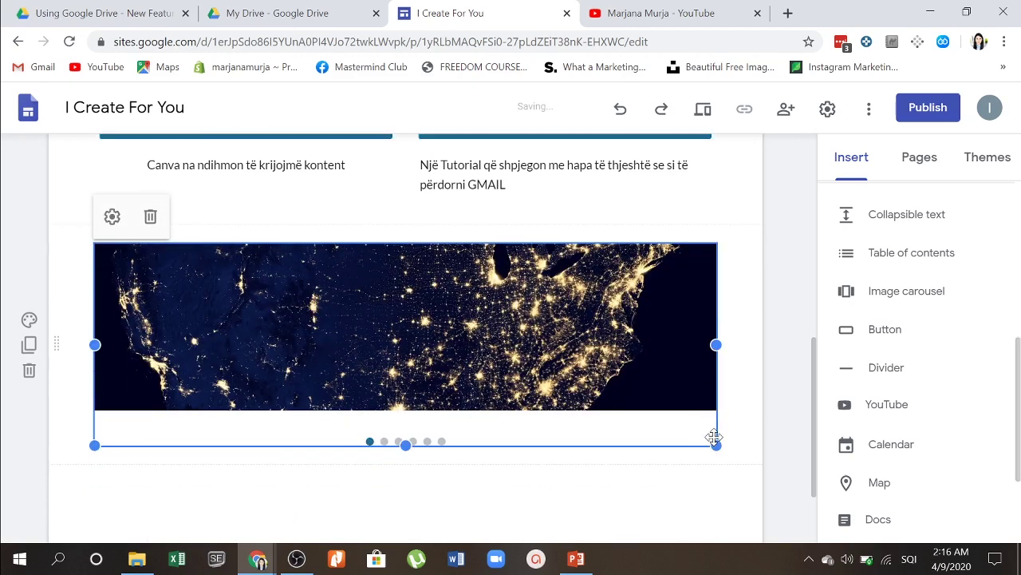
drag(407, 357, 407, 554)
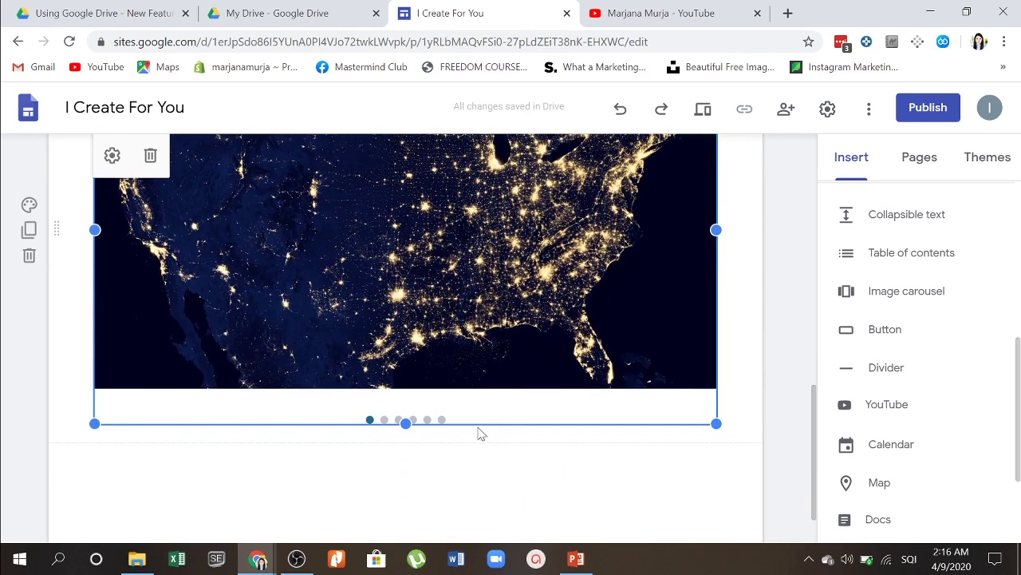
drag(407, 424, 402, 517)
scroll(595, 303, up, 2)
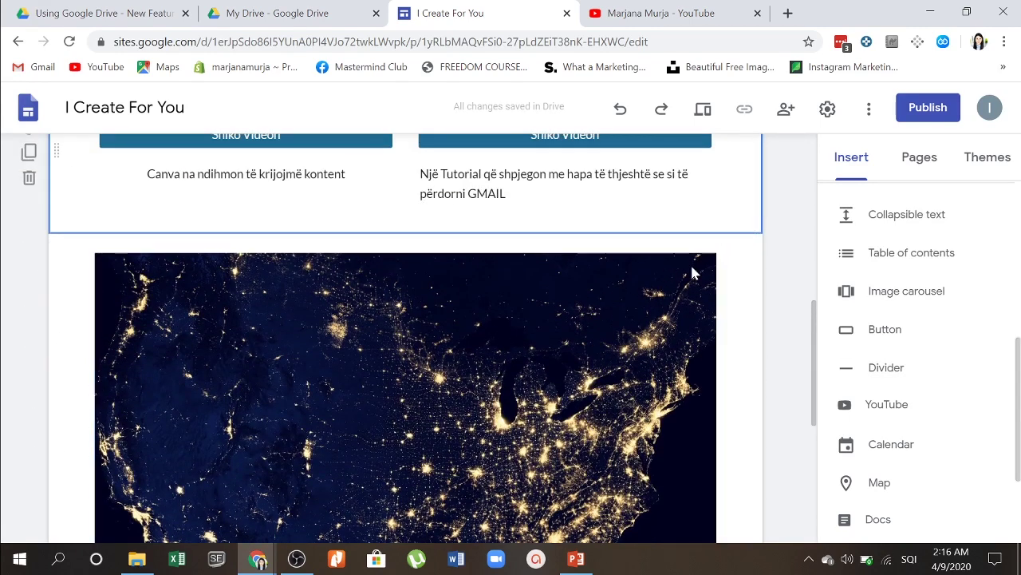
scroll(612, 413, down, 4)
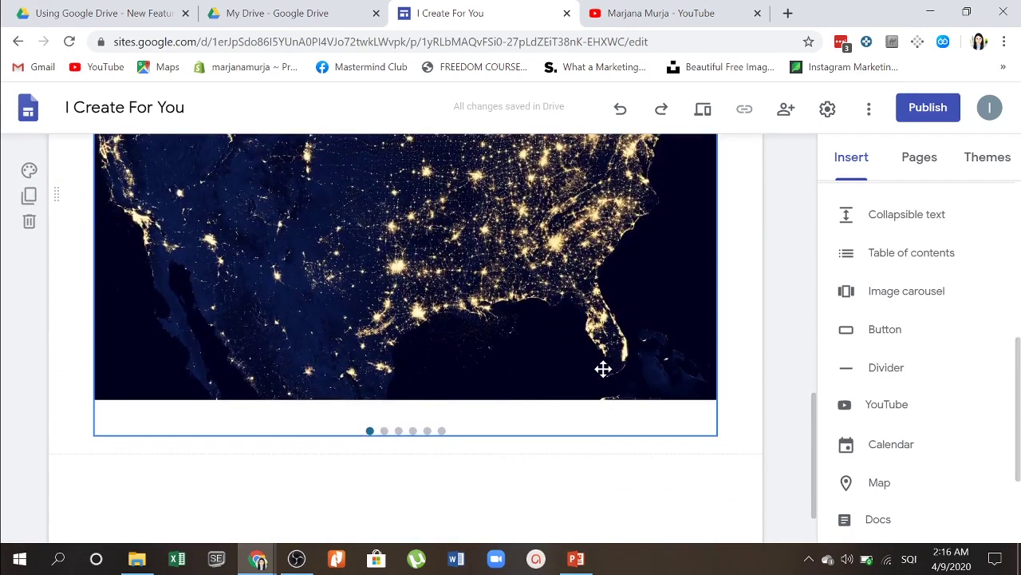
scroll(604, 369, up, 10)
mouse_move(744, 351)
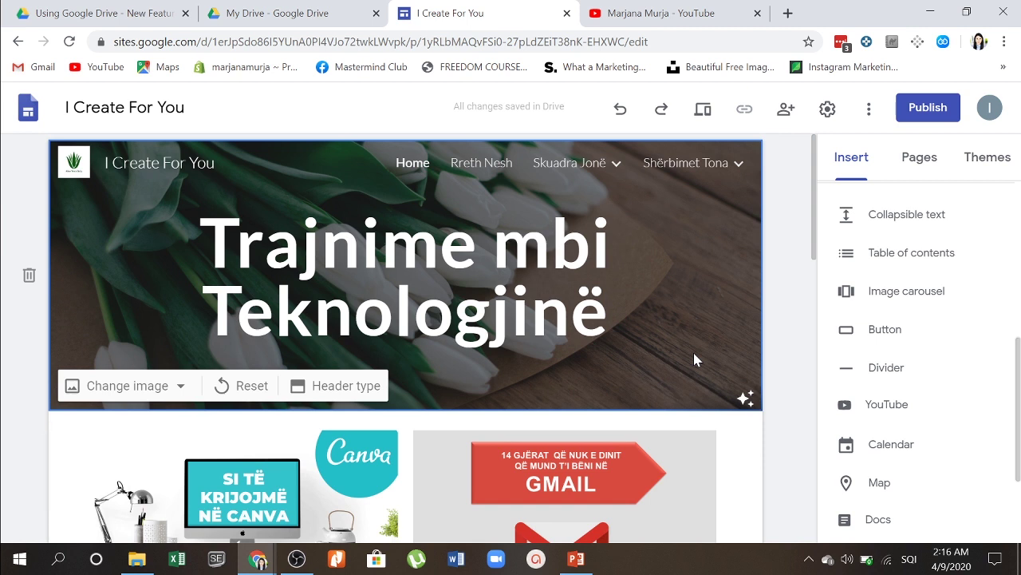
Step: Preview the site, checking the Rreth Nesh page and then returning to Home
click(706, 112)
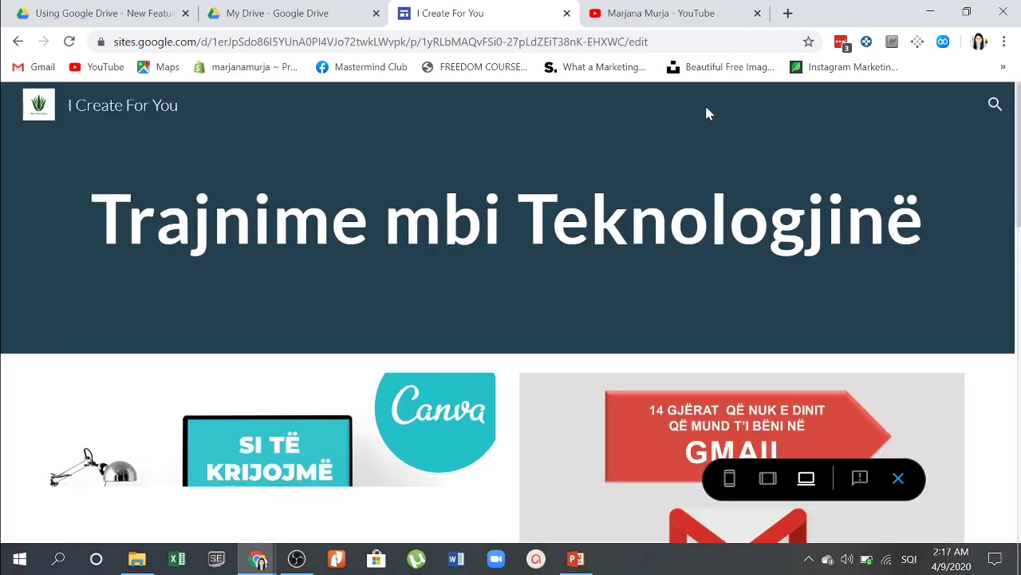
scroll(592, 300, down, 2)
scroll(592, 302, down, 7)
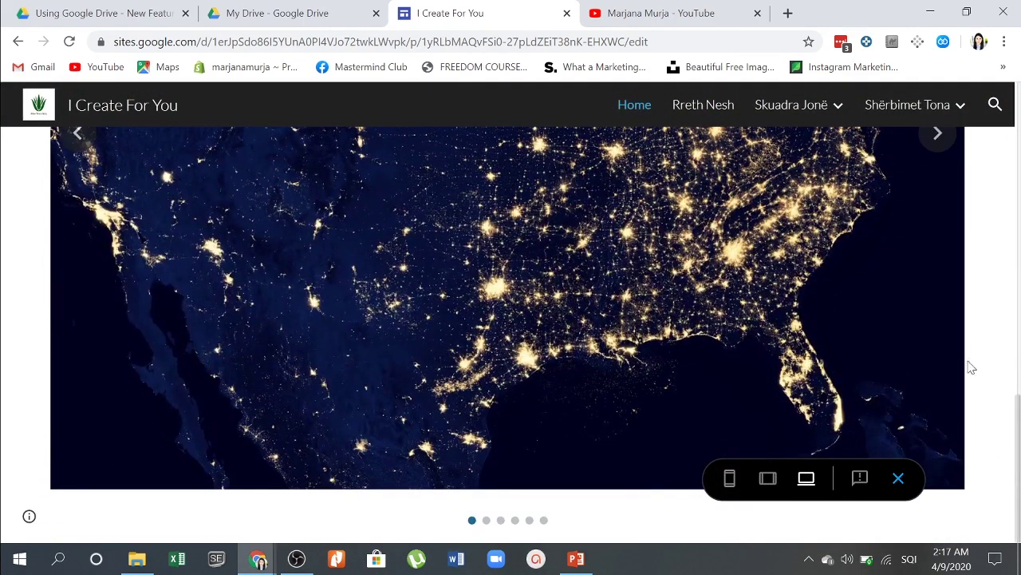
click(698, 107)
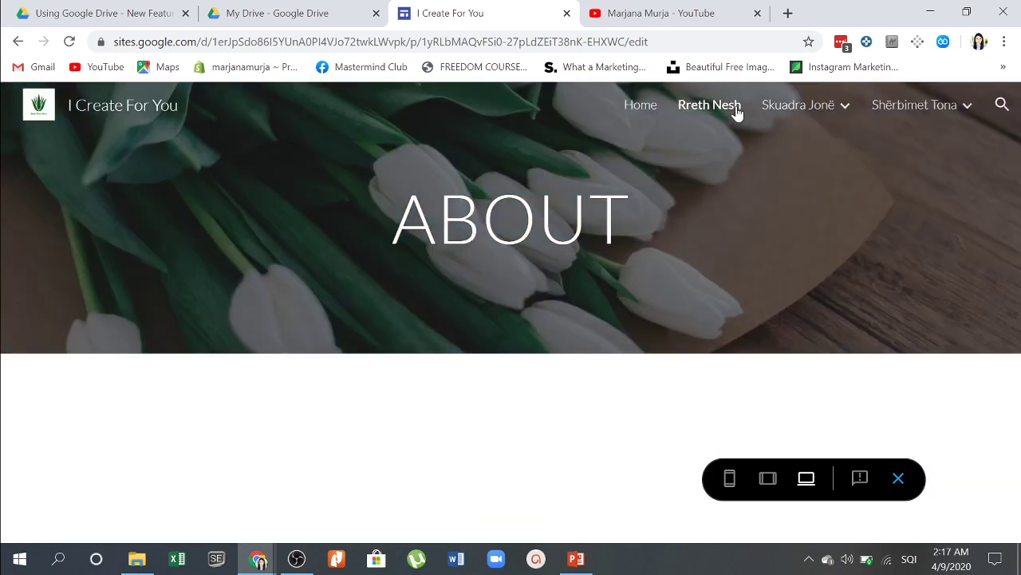
mouse_move(778, 108)
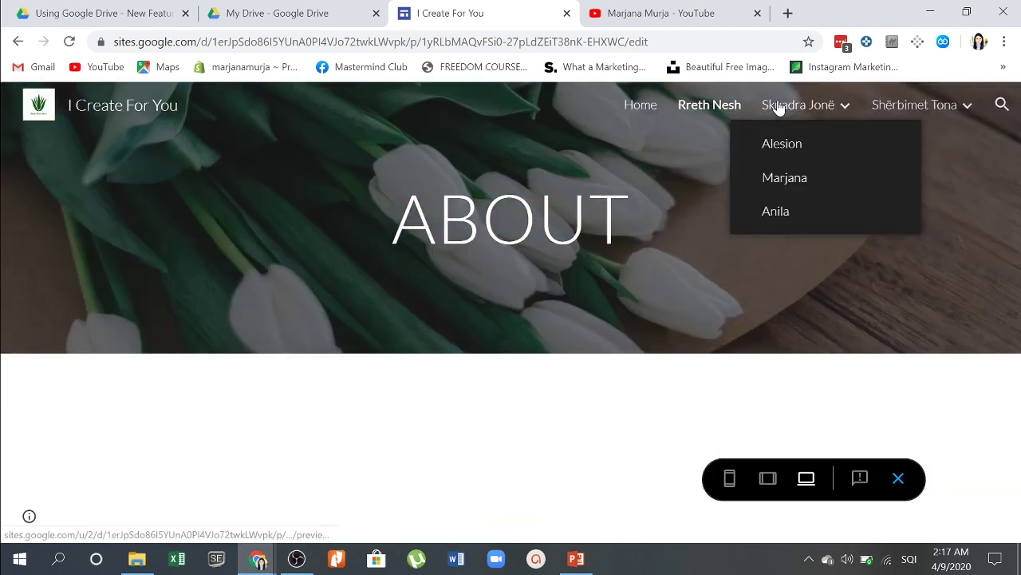
click(645, 107)
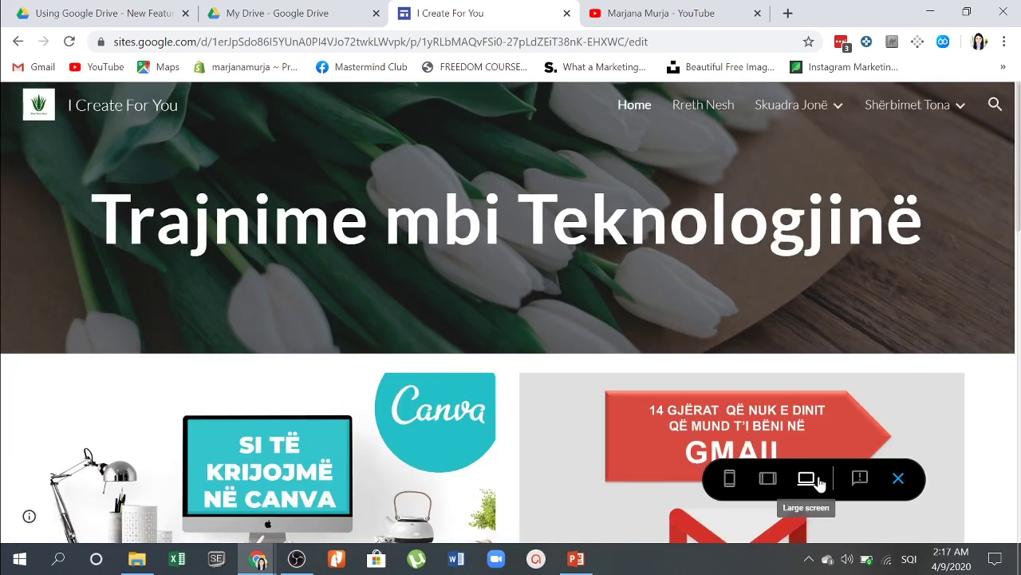
Step: View the preview at tablet width and step through four carousel photos
click(761, 485)
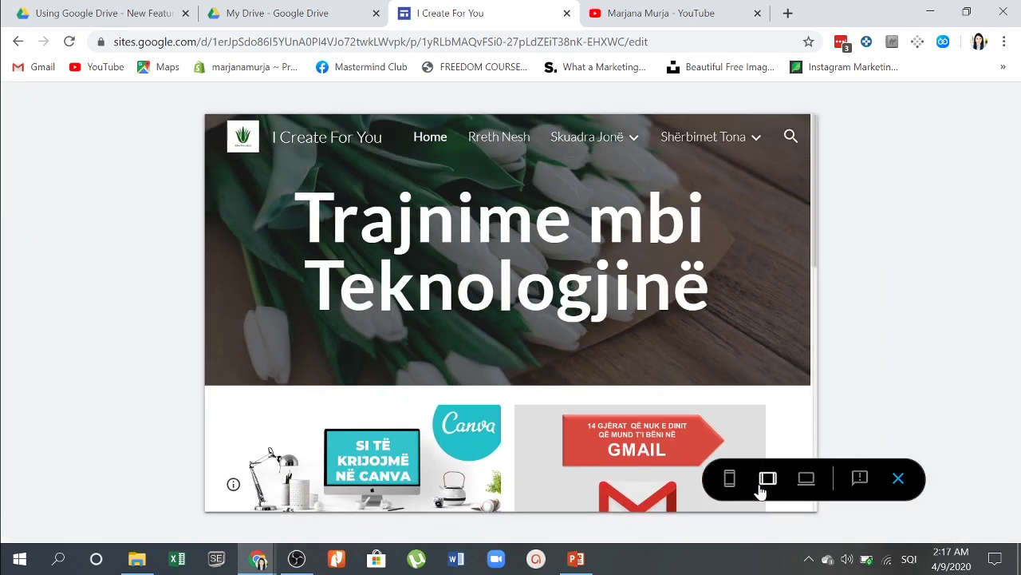
scroll(566, 383, down, 8)
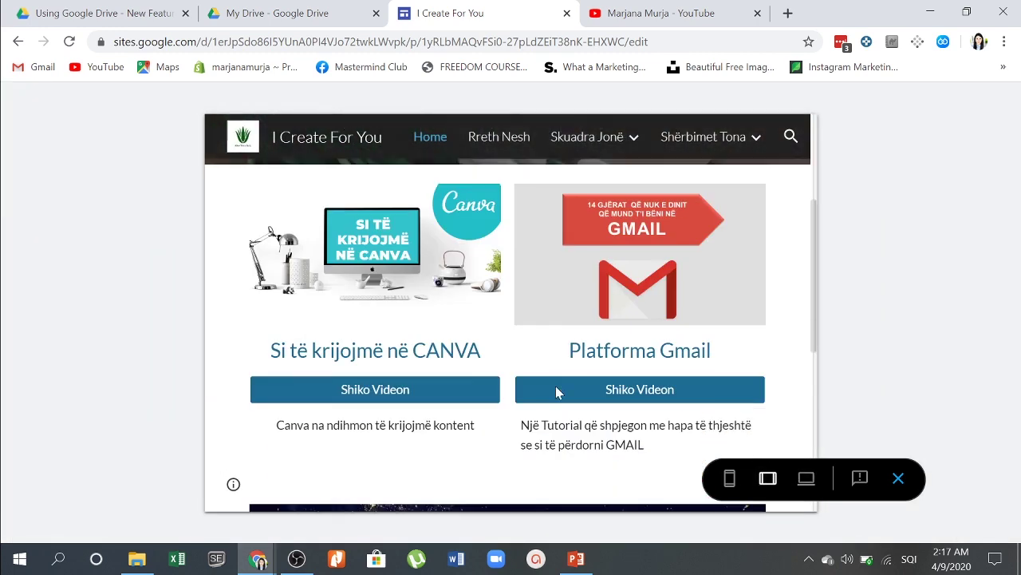
scroll(558, 391, down, 1)
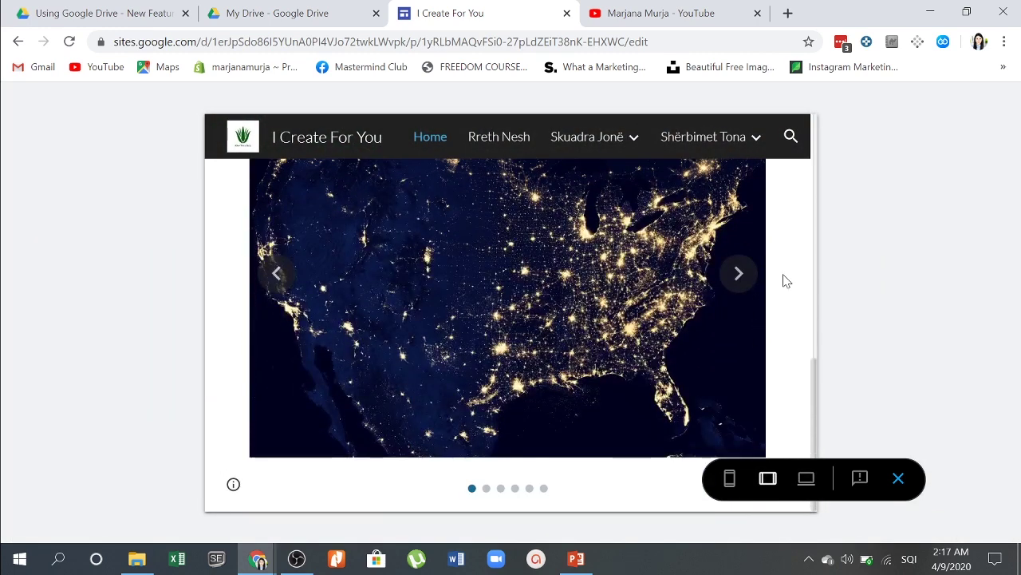
click(740, 275)
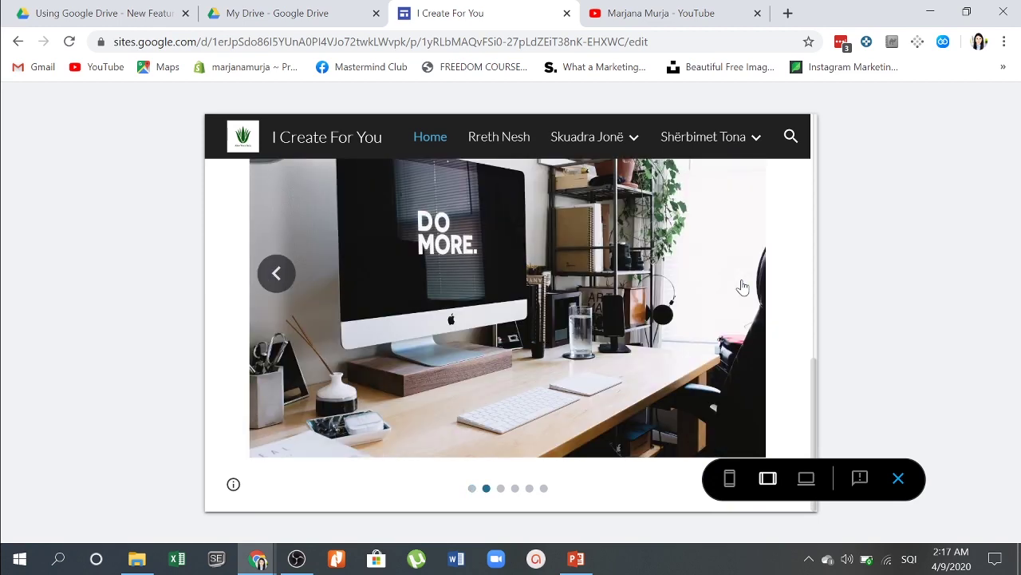
click(742, 285)
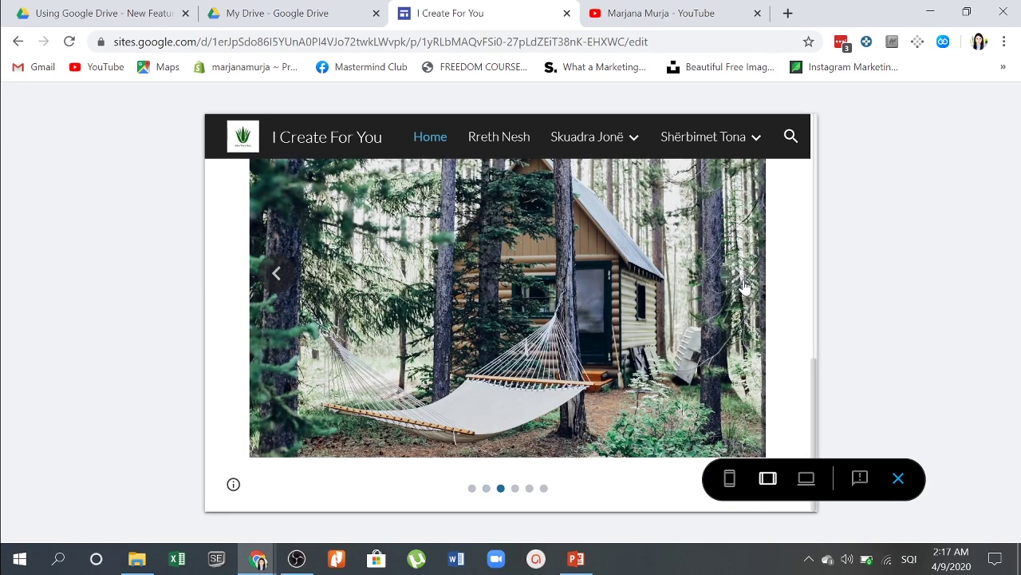
click(742, 285)
click(742, 283)
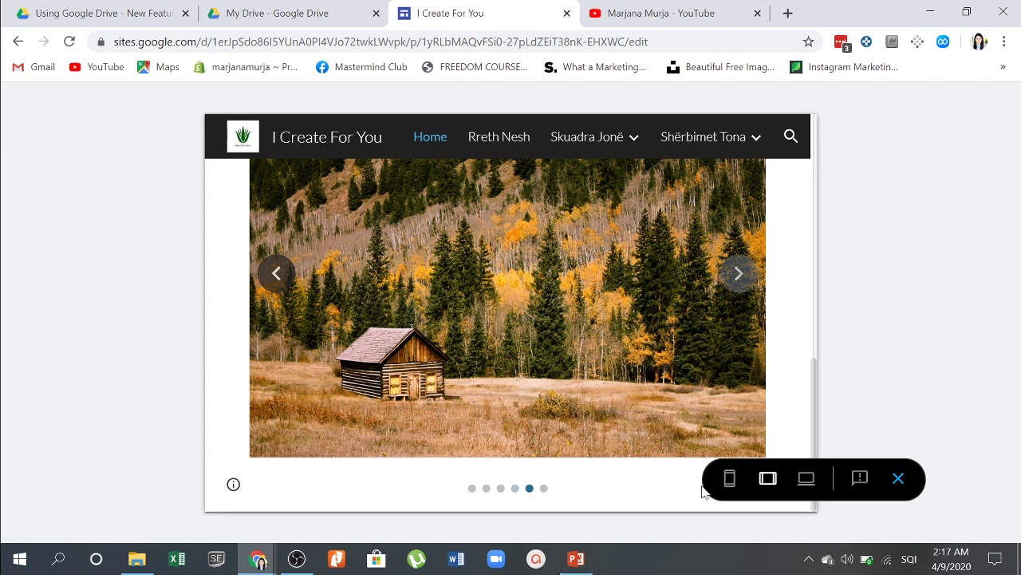
Step: Check the preview at phone width, scrolling through the stacked layout
click(729, 478)
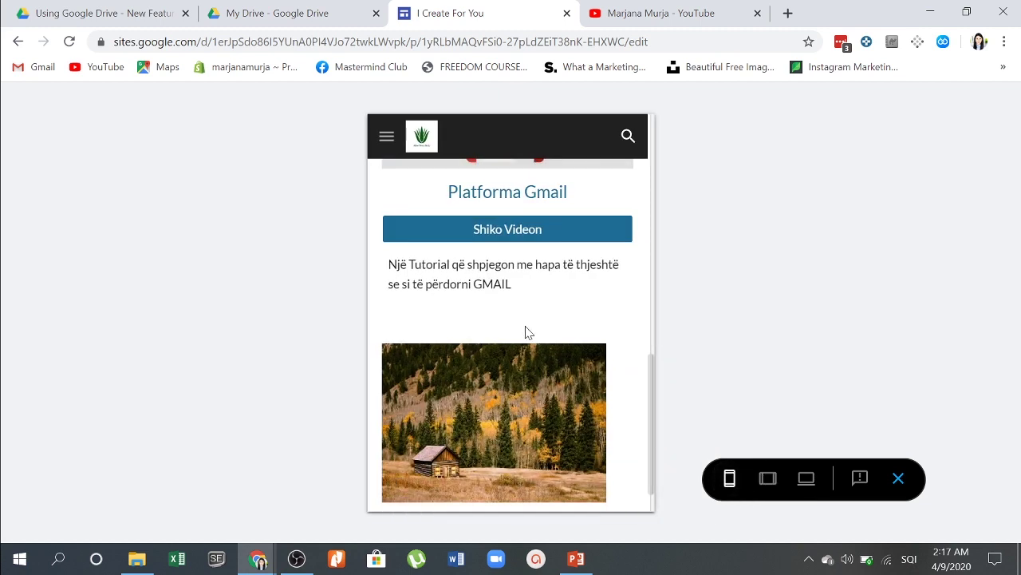
scroll(526, 331, down, 1)
scroll(526, 332, up, 7)
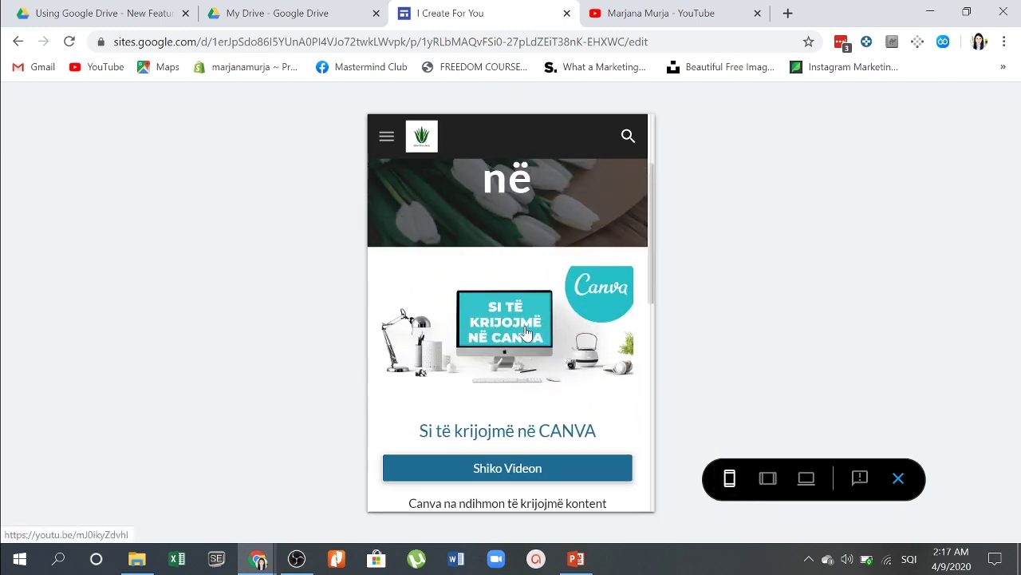
scroll(526, 332, up, 3)
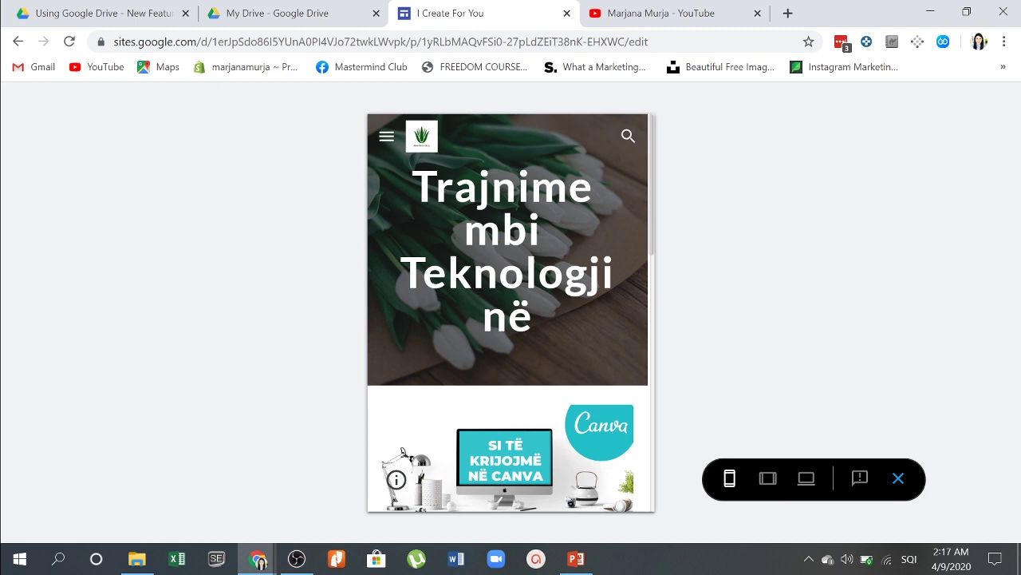
scroll(526, 332, down, 10)
scroll(526, 332, up, 10)
scroll(523, 317, down, 5)
scroll(523, 317, down, 5)
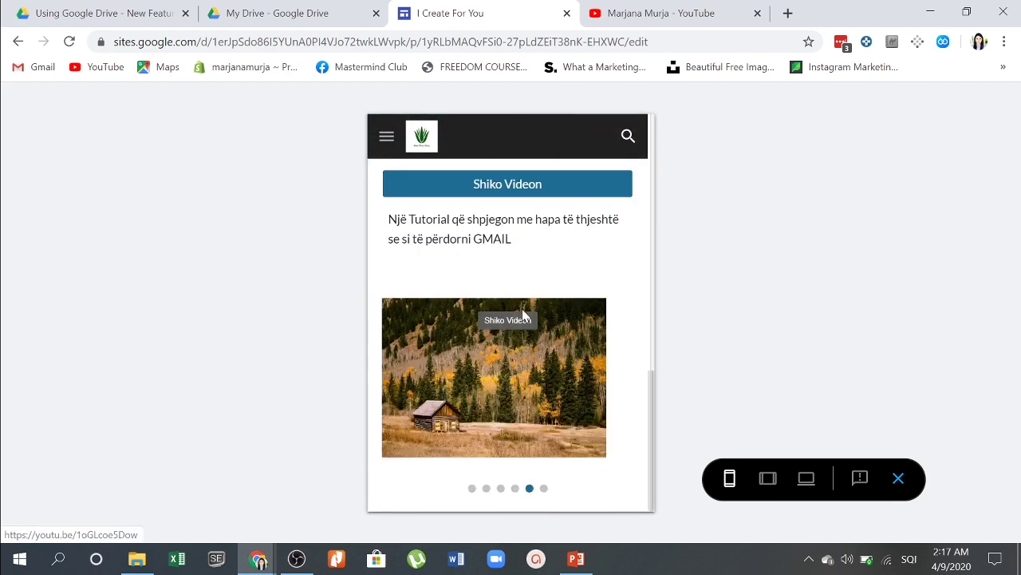
Step: Publish the site at the i-create-for-you web address and open the live site
click(900, 477)
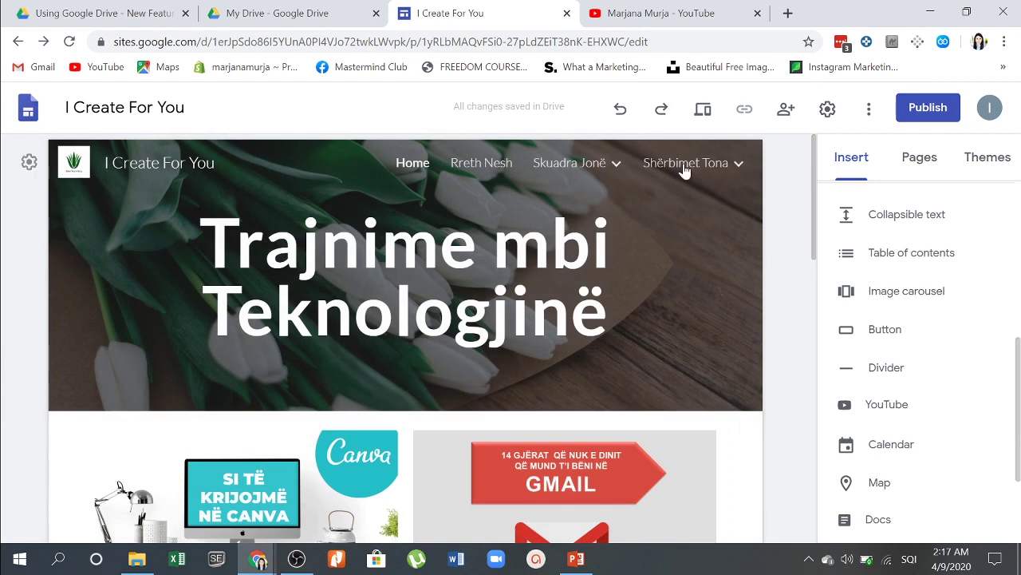
click(875, 122)
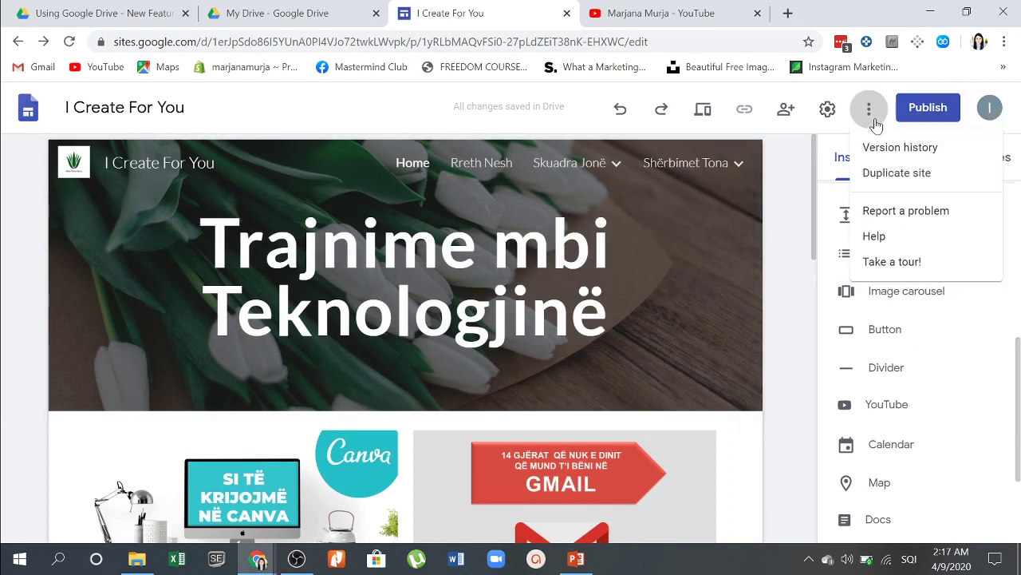
click(875, 122)
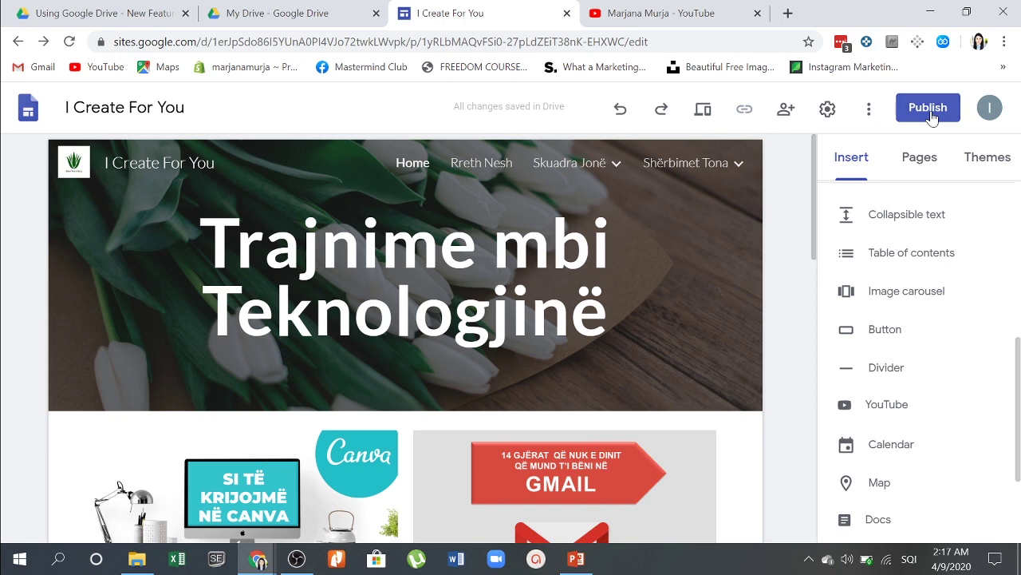
click(930, 110)
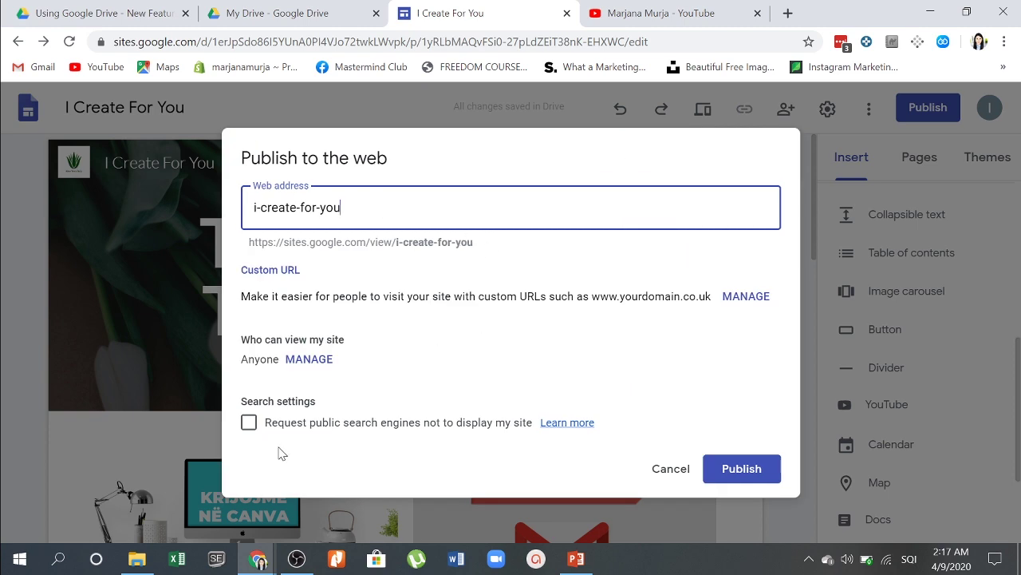
click(731, 472)
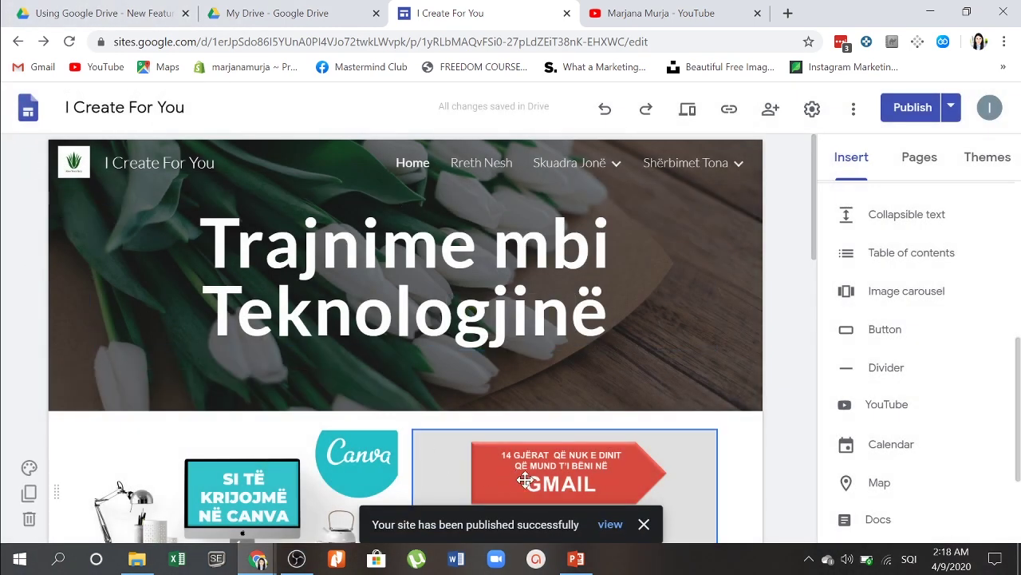
click(610, 525)
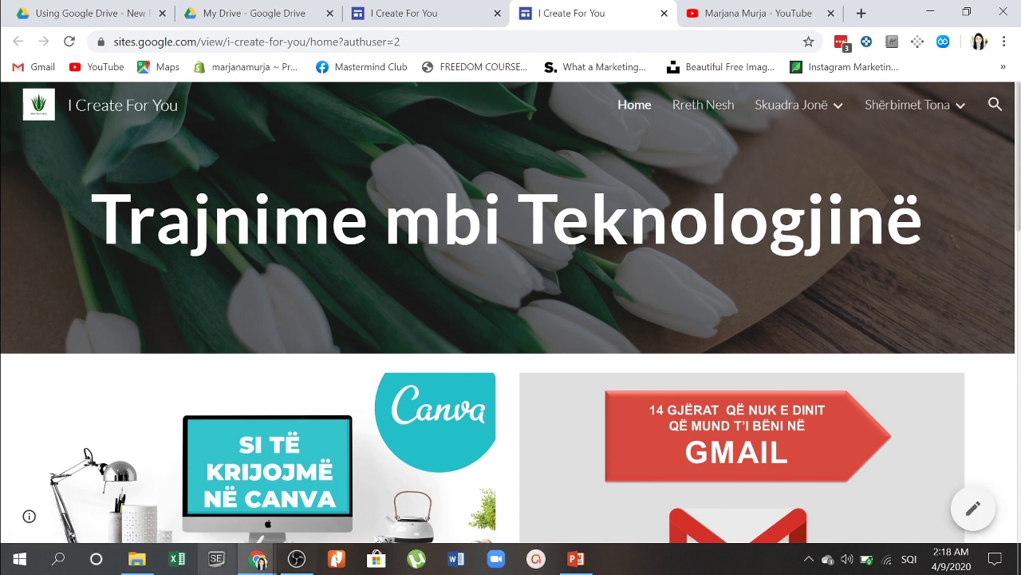
Step: Scroll the live home page, copy its URL from the address bar, and start a blank tab
scroll(436, 417, down, 3)
scroll(437, 424, down, 8)
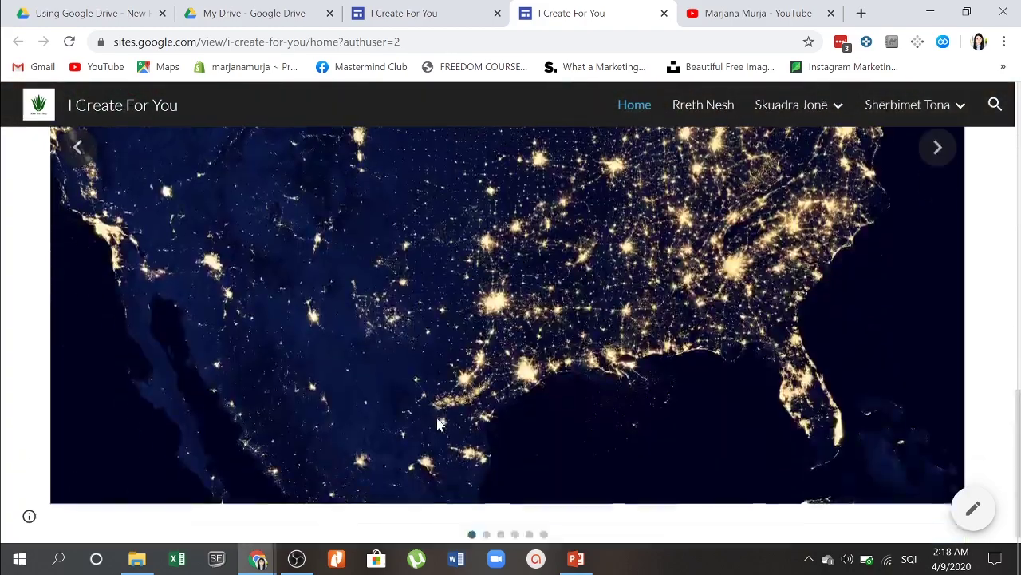
scroll(436, 423, up, 10)
scroll(437, 424, down, 8)
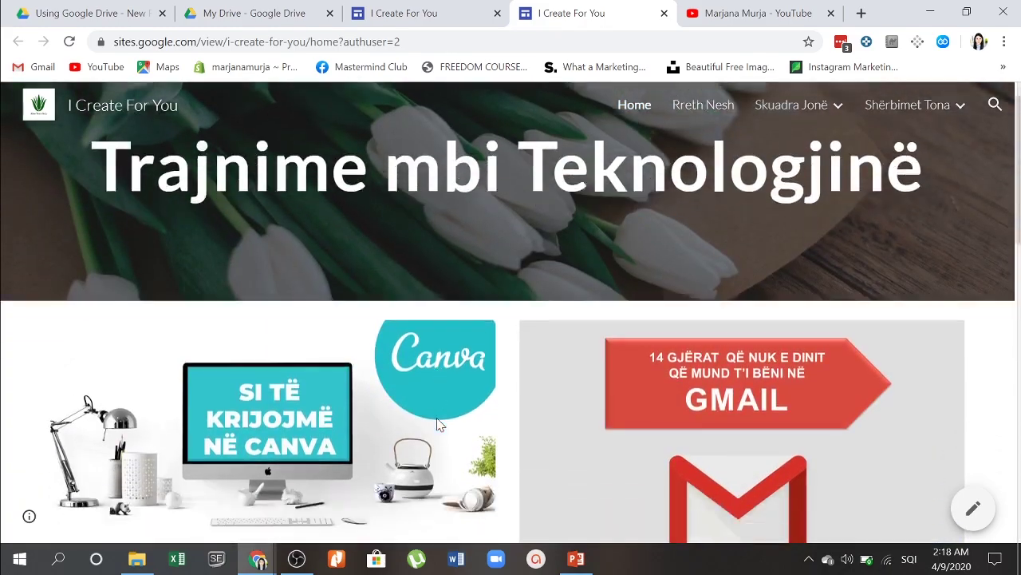
scroll(437, 424, up, 10)
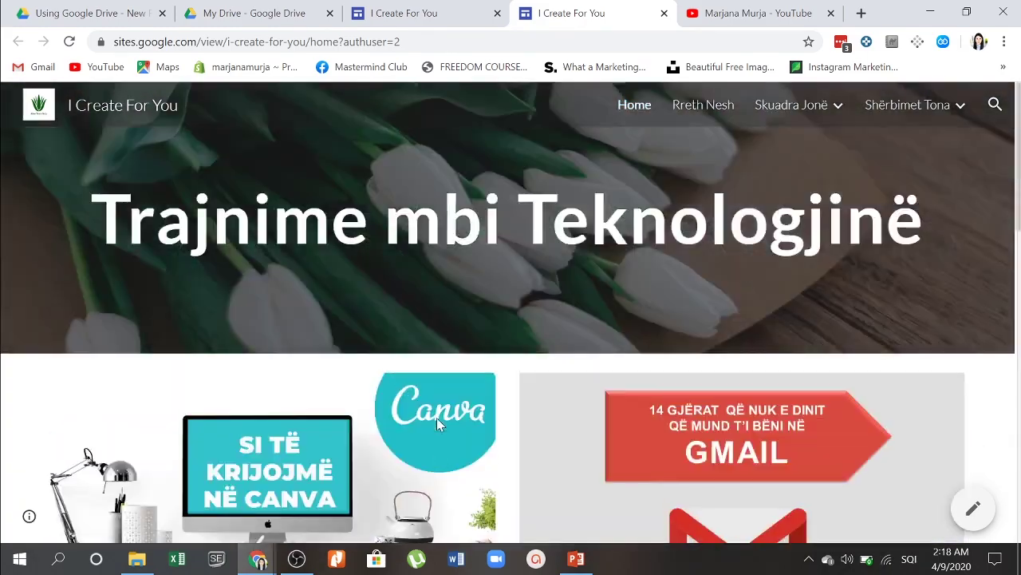
click(255, 41)
key(ctrl+c)
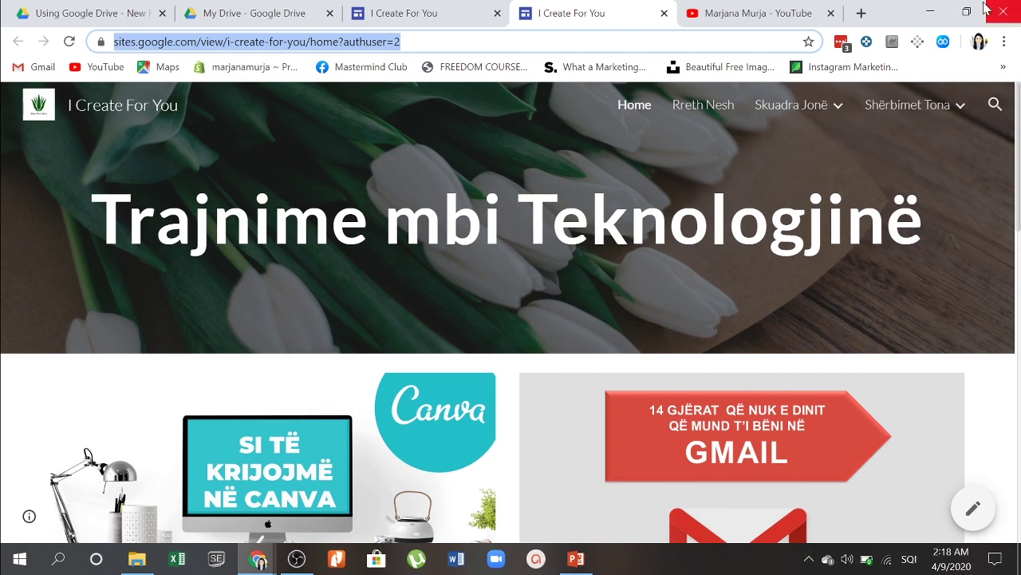
click(861, 13)
Step: Search the web for 'bitly' and open the Bitly website
text(bit)
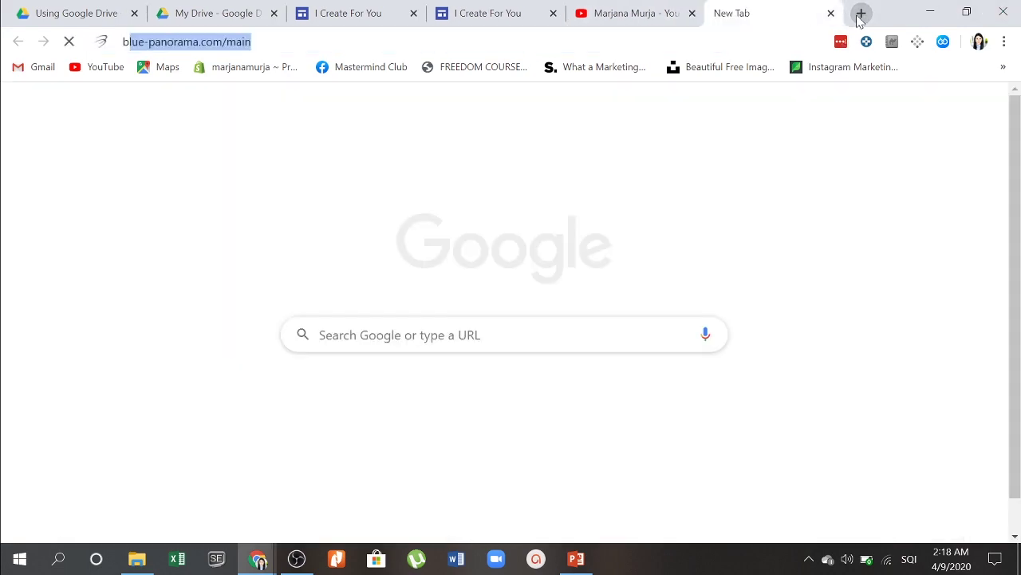
key(Delete)
text(ly)
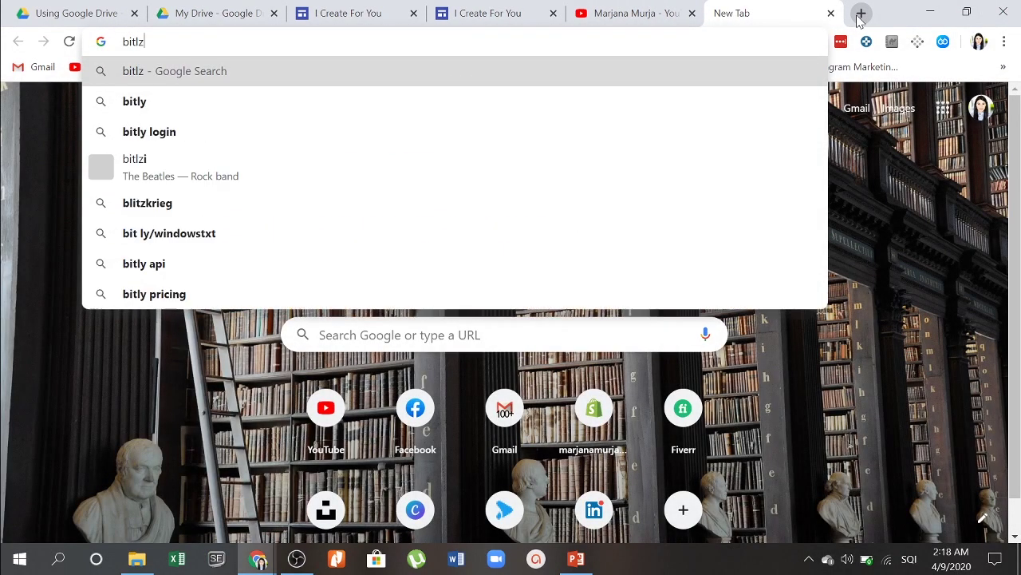
key(Return)
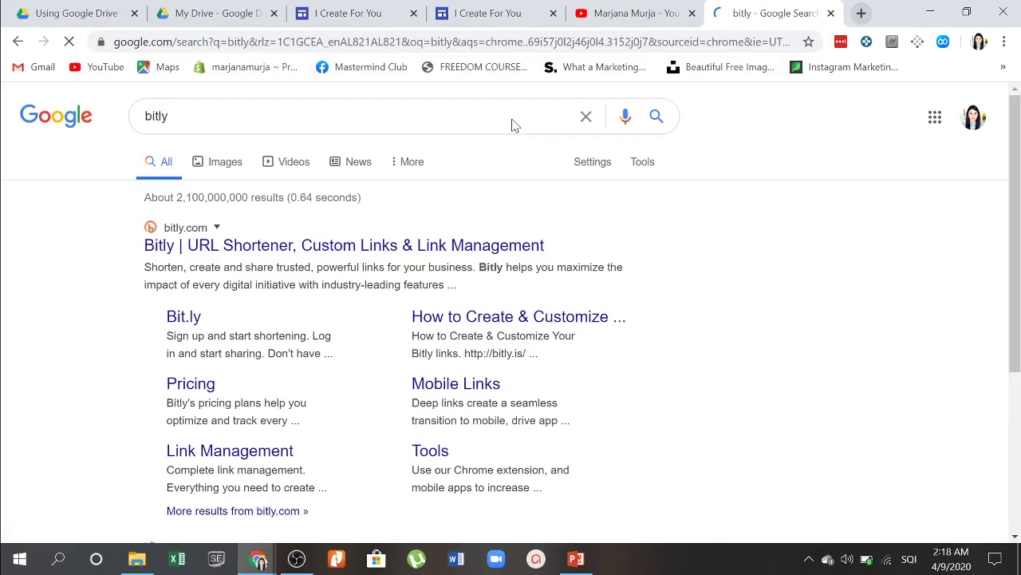
click(257, 251)
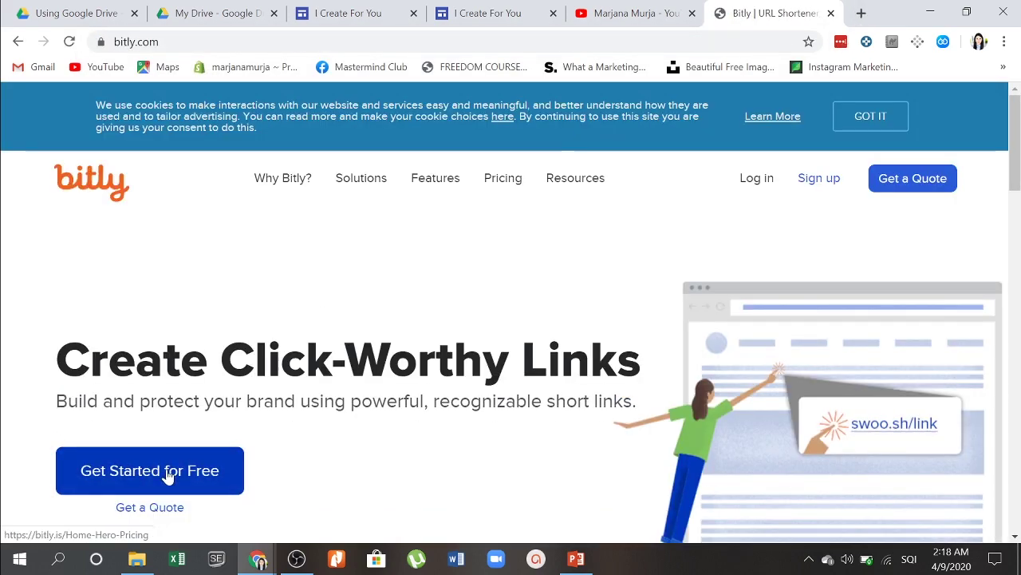
Step: Log in to Bitly using a Google account
click(168, 476)
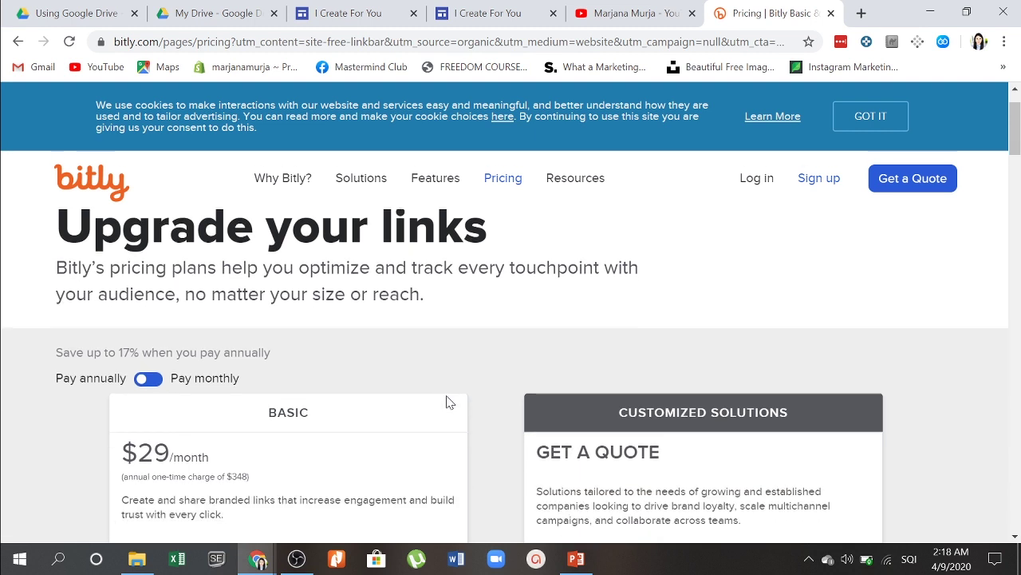
click(759, 183)
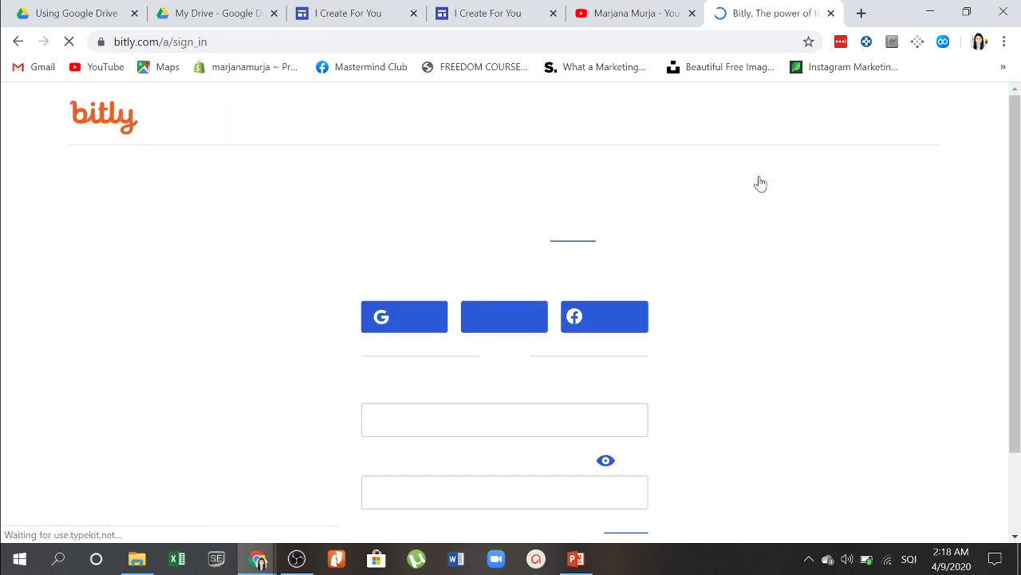
scroll(483, 294, down, 3)
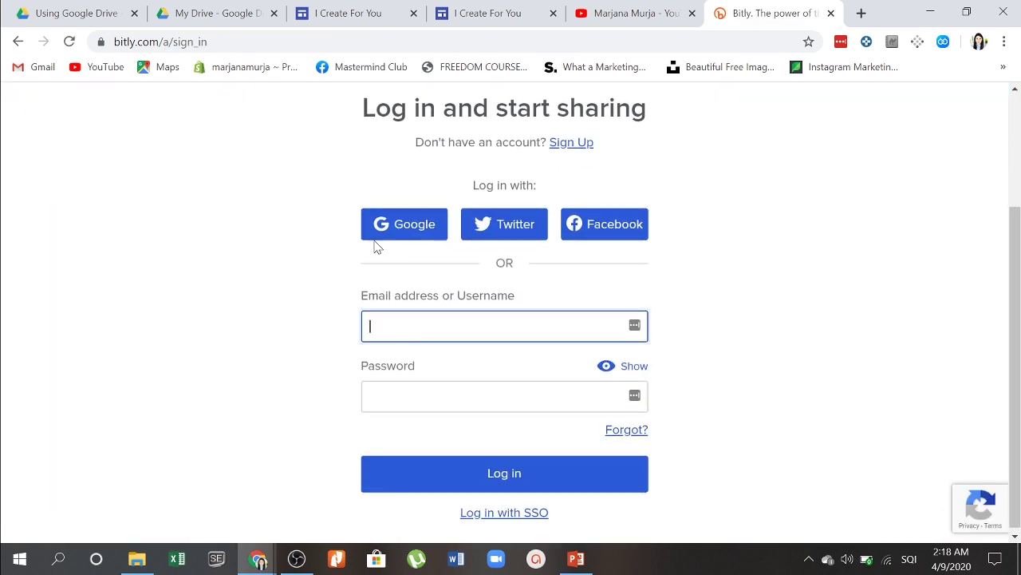
click(380, 238)
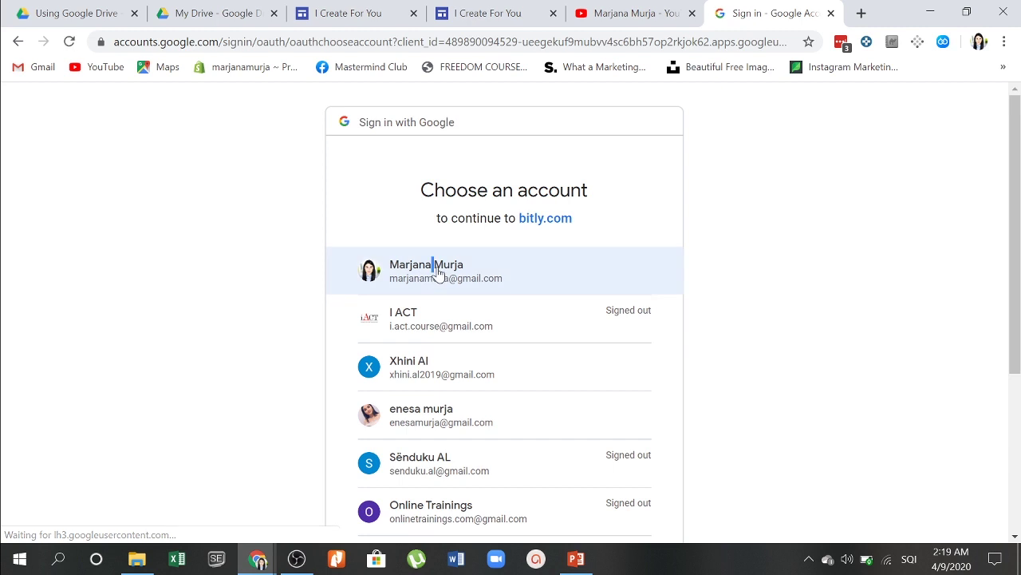
click(439, 270)
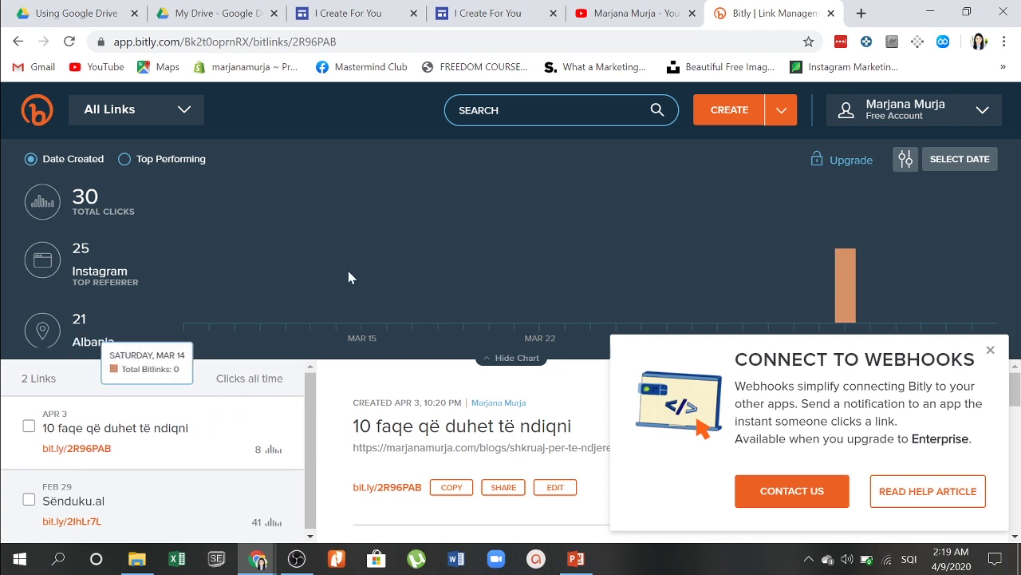
Step: Paste the Google Sites URL into a new Bitly link, creating bit.ly/3e6RWsv, and select its back-half
click(726, 109)
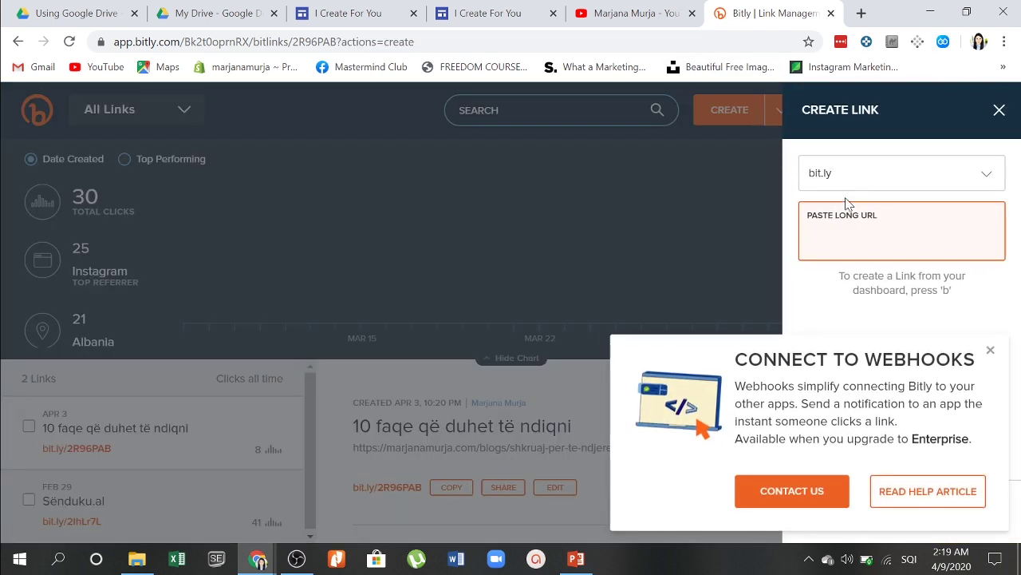
click(511, 6)
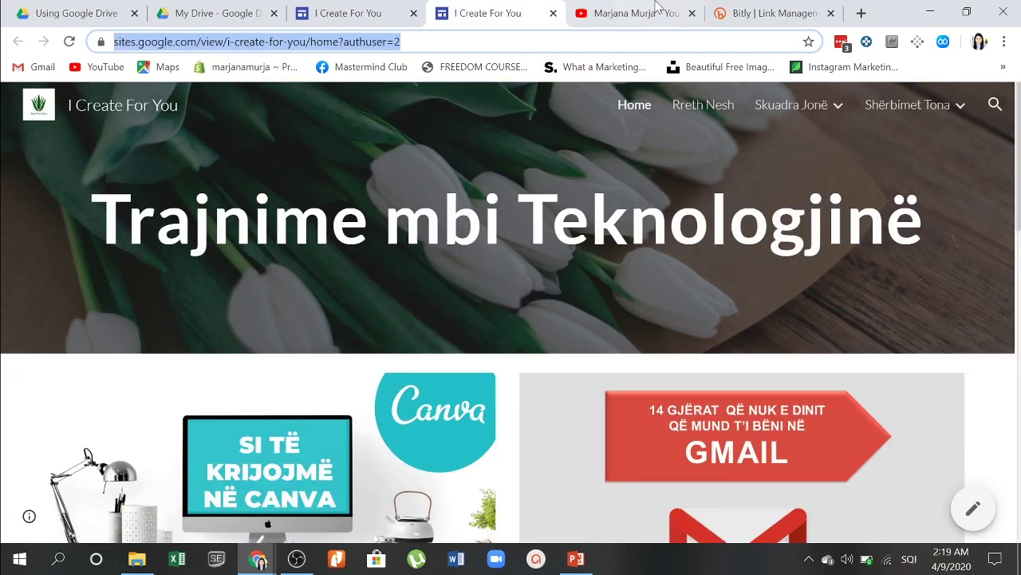
click(744, 8)
key(ctrl+v)
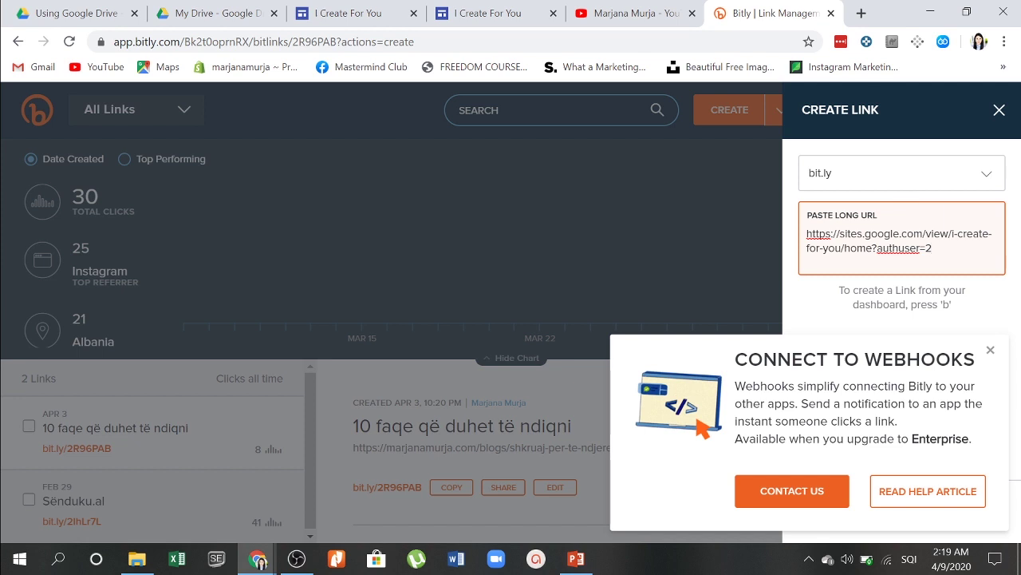
click(991, 351)
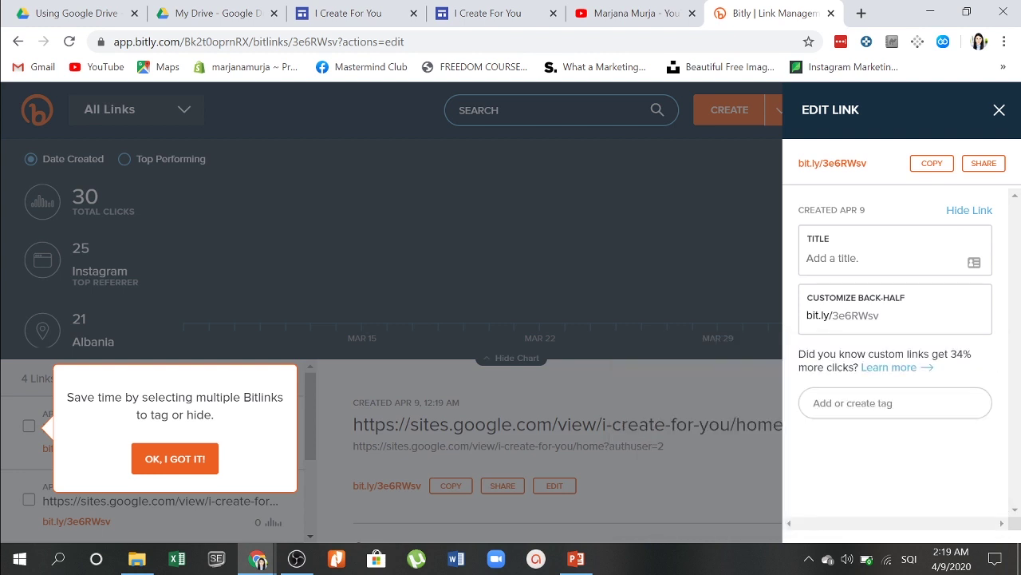
double_click(856, 315)
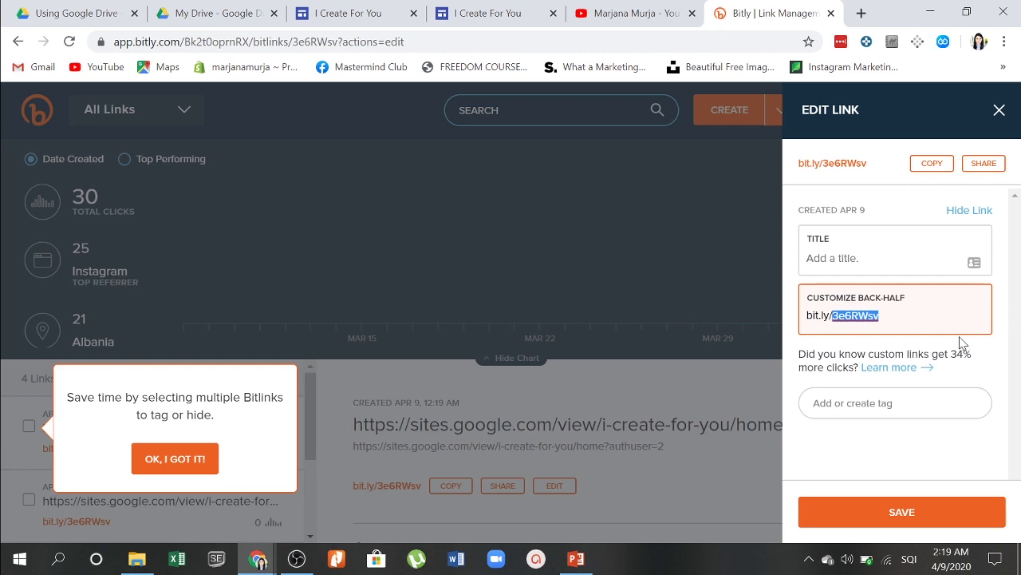
Step: Title the link 'Google Site - I Create For You', reselect the back-half, and close the editor
click(954, 262)
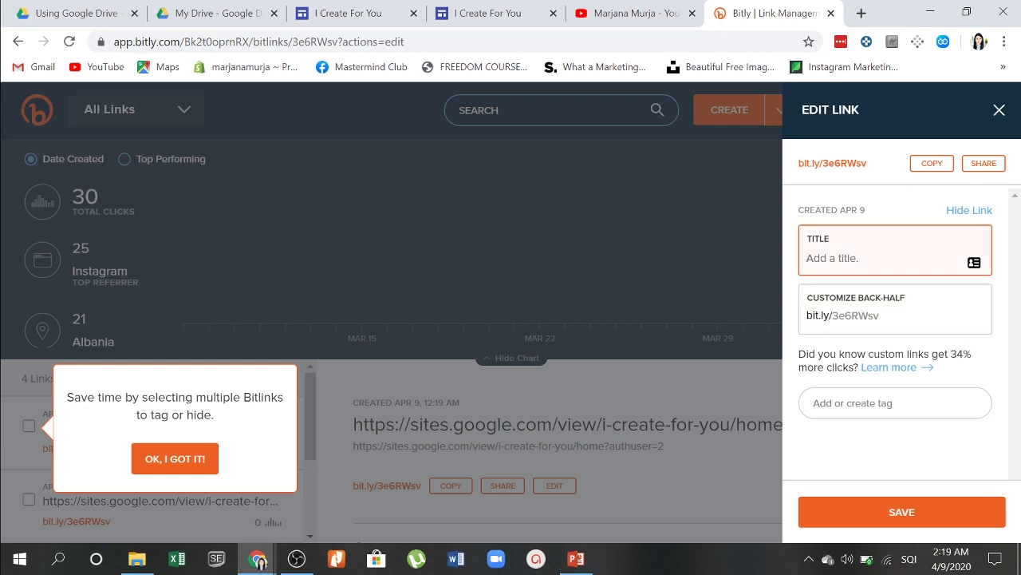
text(Google Site - I Create For Y)
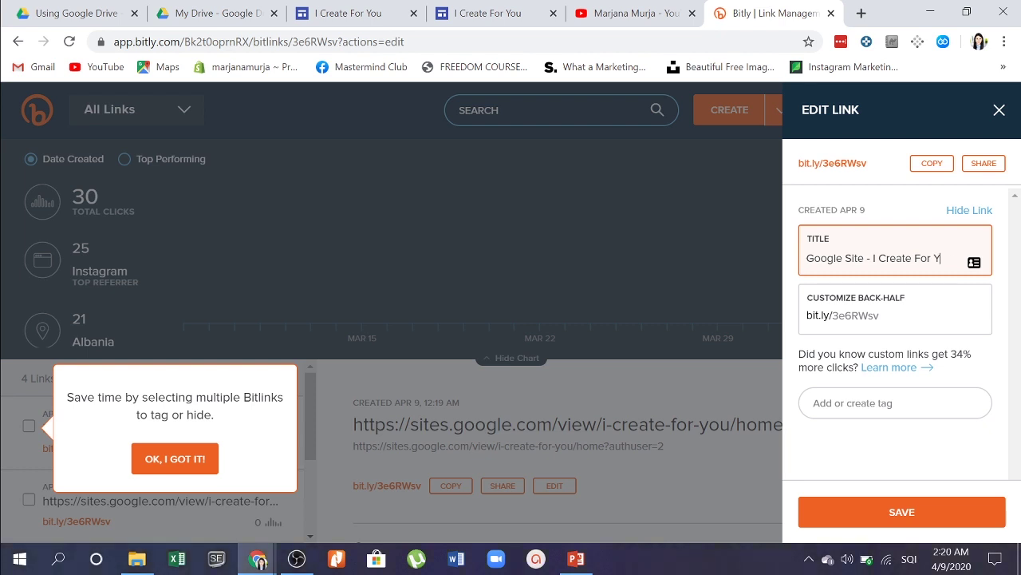
click(881, 316)
drag(880, 315, 796, 339)
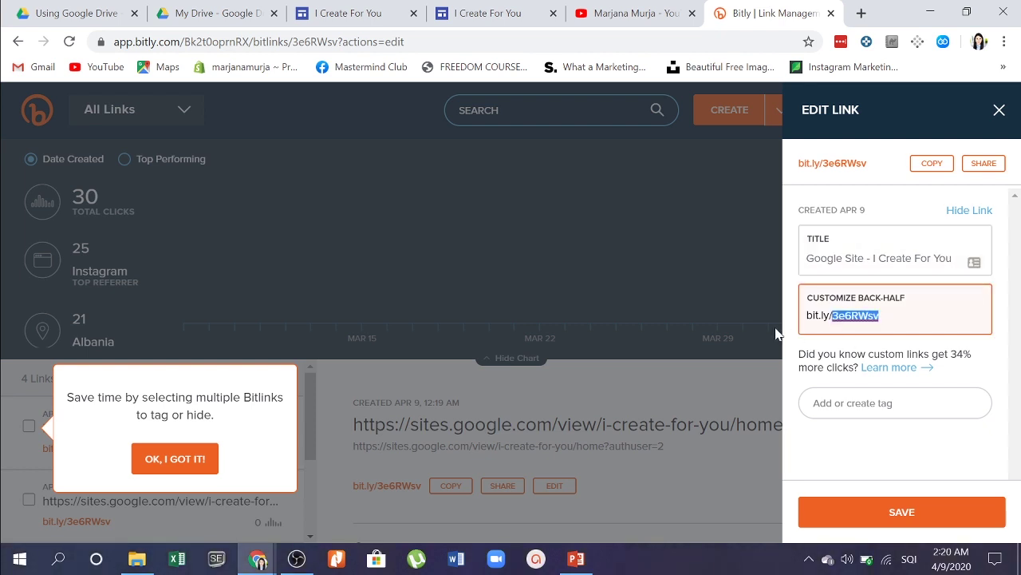
click(762, 326)
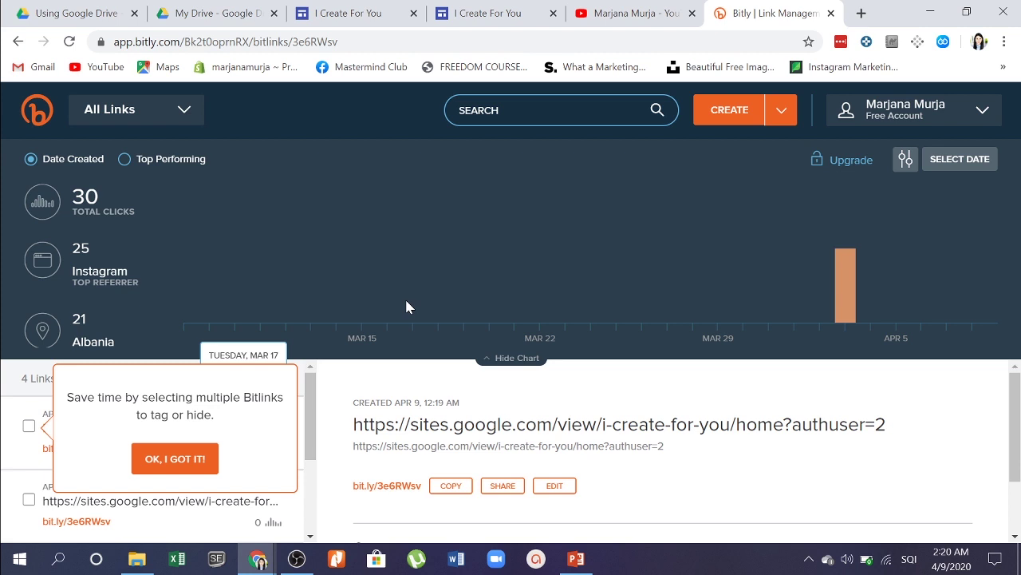
Step: Test the Canva and Gmail cards' video links on the live site, closing each video tab
click(506, 9)
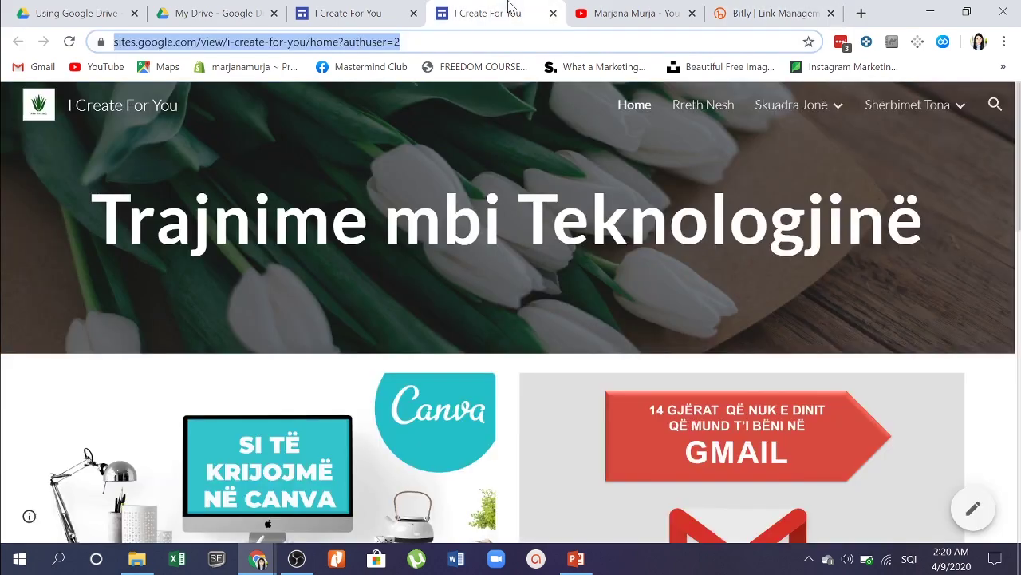
scroll(618, 274, down, 7)
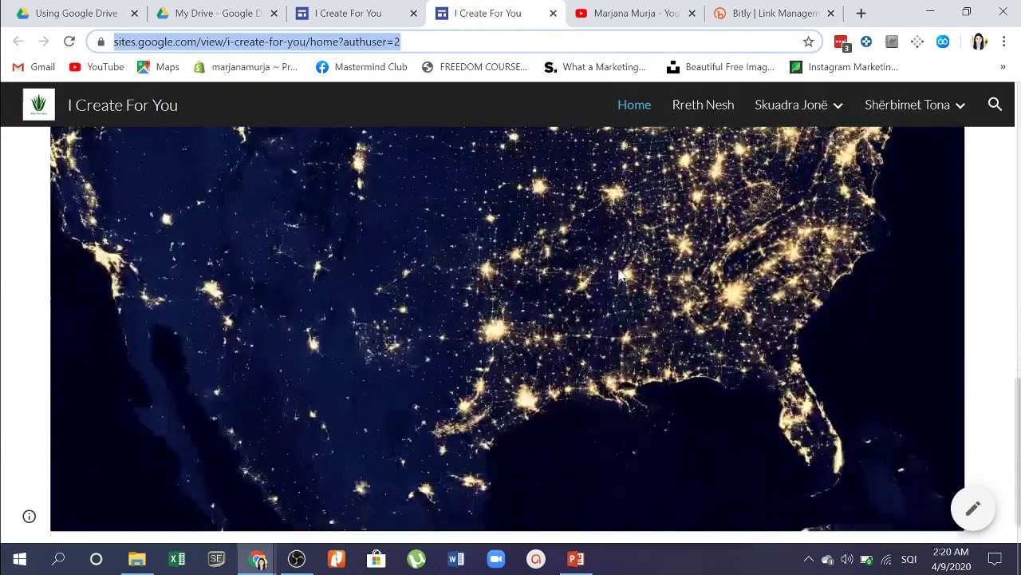
scroll(618, 273, up, 10)
scroll(619, 273, down, 5)
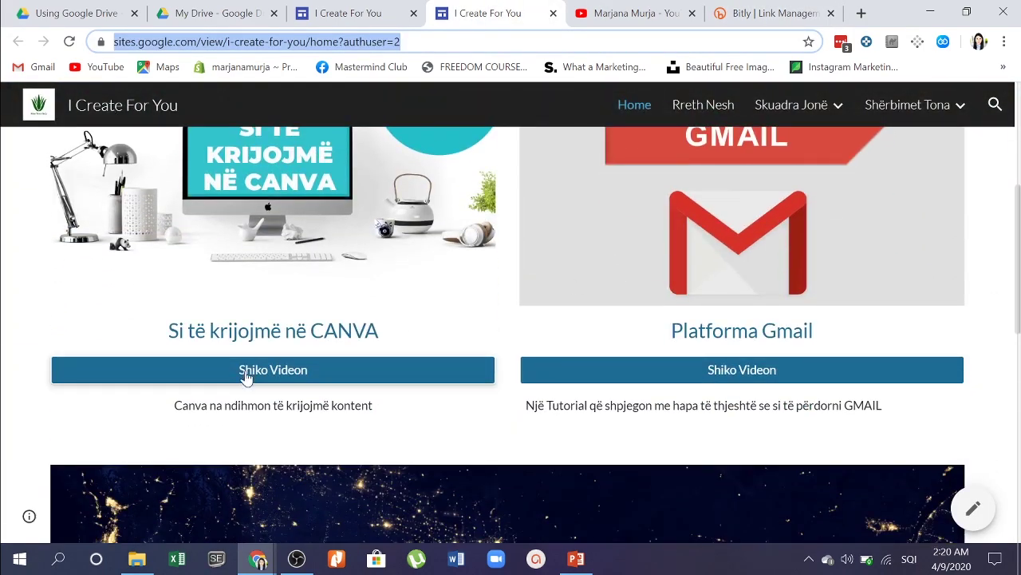
click(245, 384)
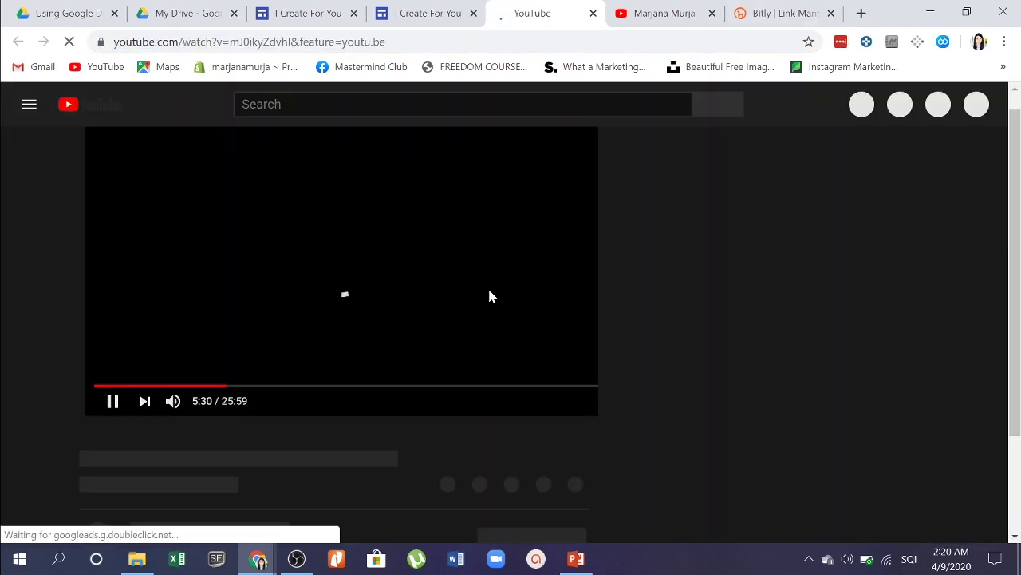
click(593, 13)
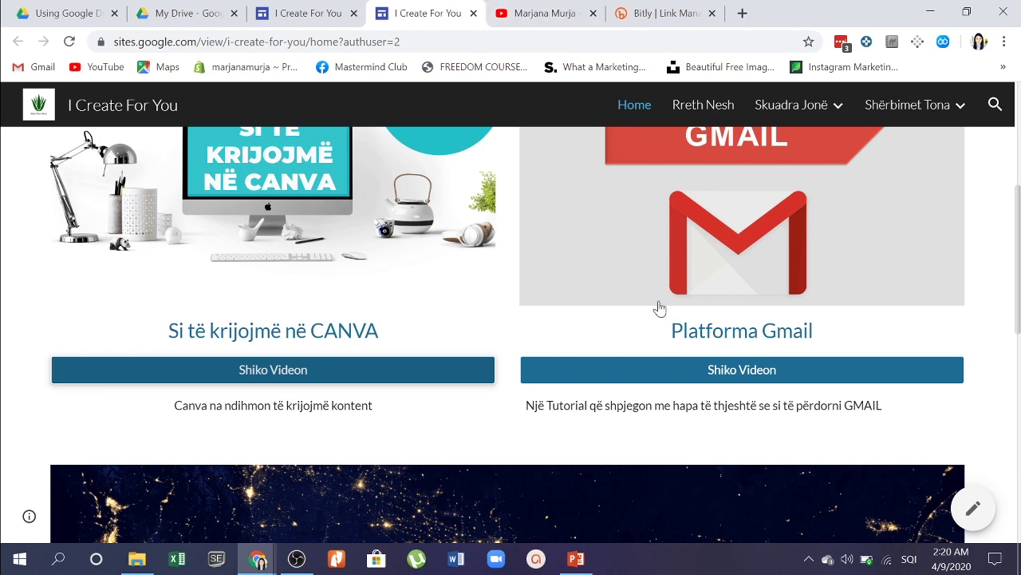
click(710, 372)
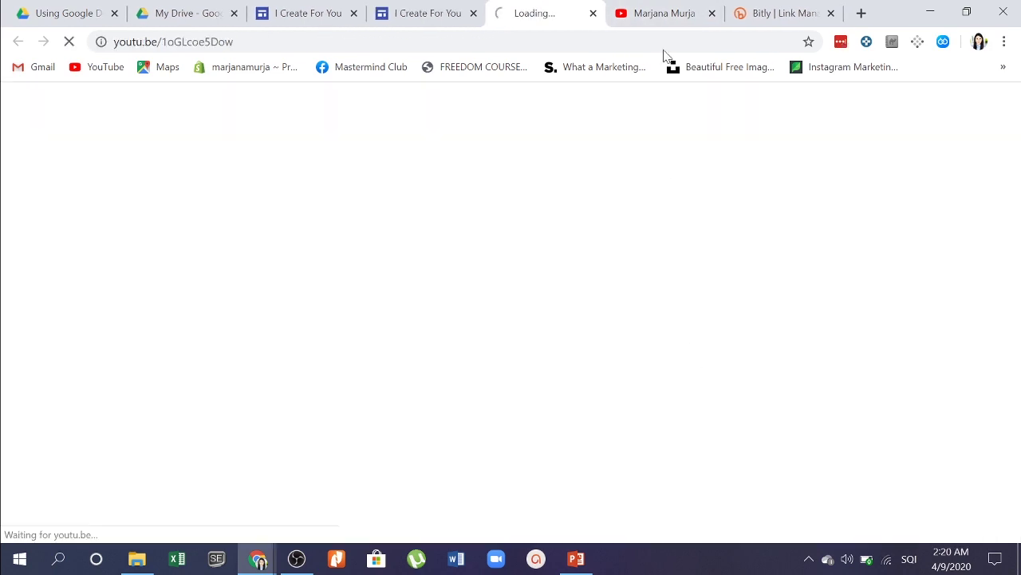
click(593, 13)
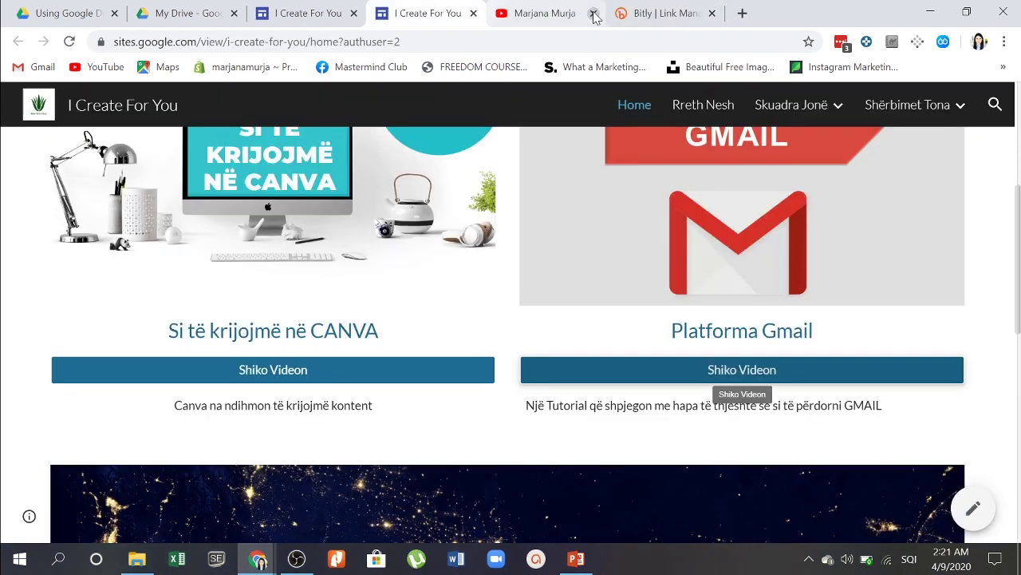
scroll(704, 144, up, 4)
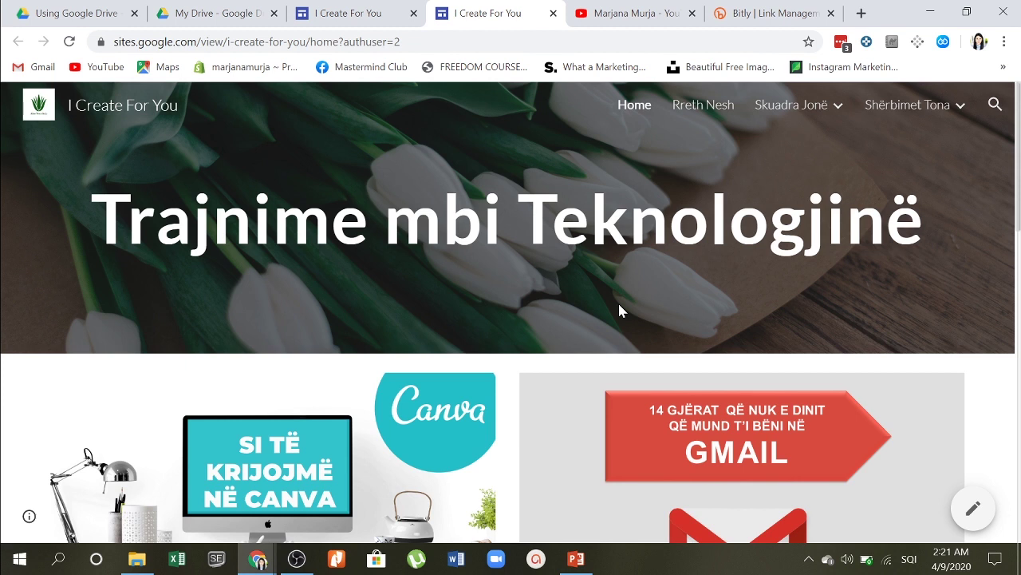
Step: Reload My Drive and open the Collaborations document
click(351, 13)
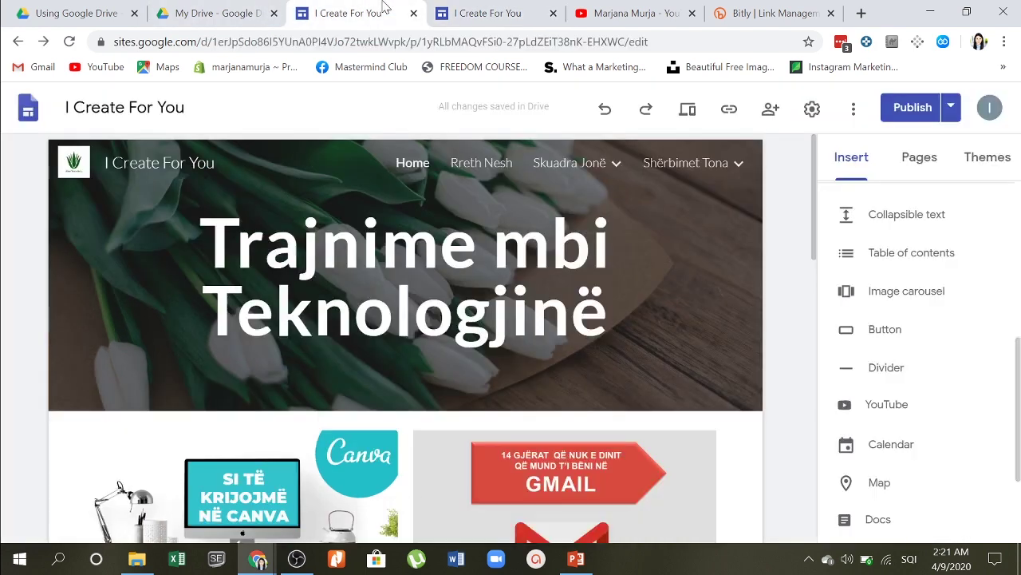
click(184, 7)
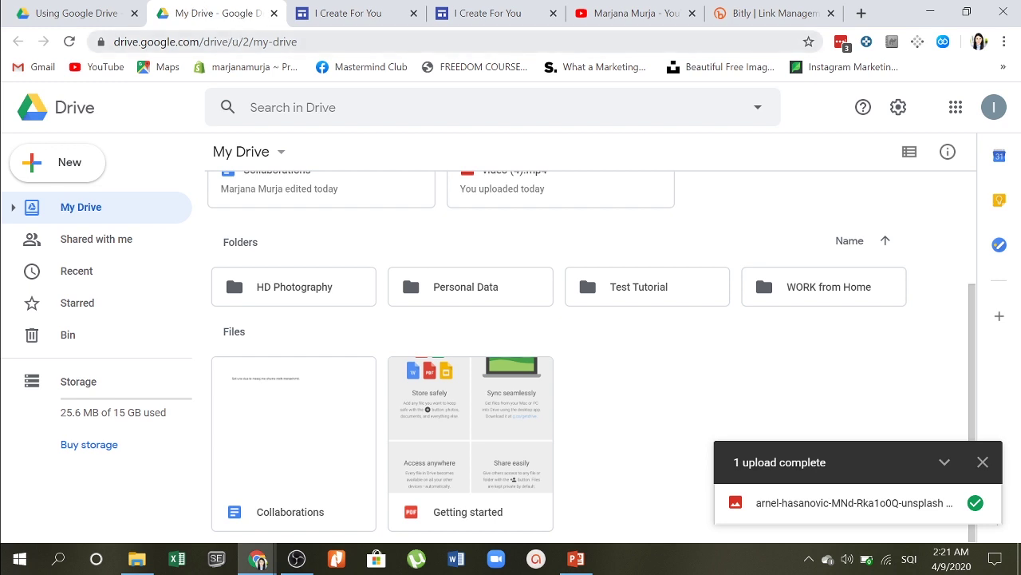
click(232, 42)
key(Return)
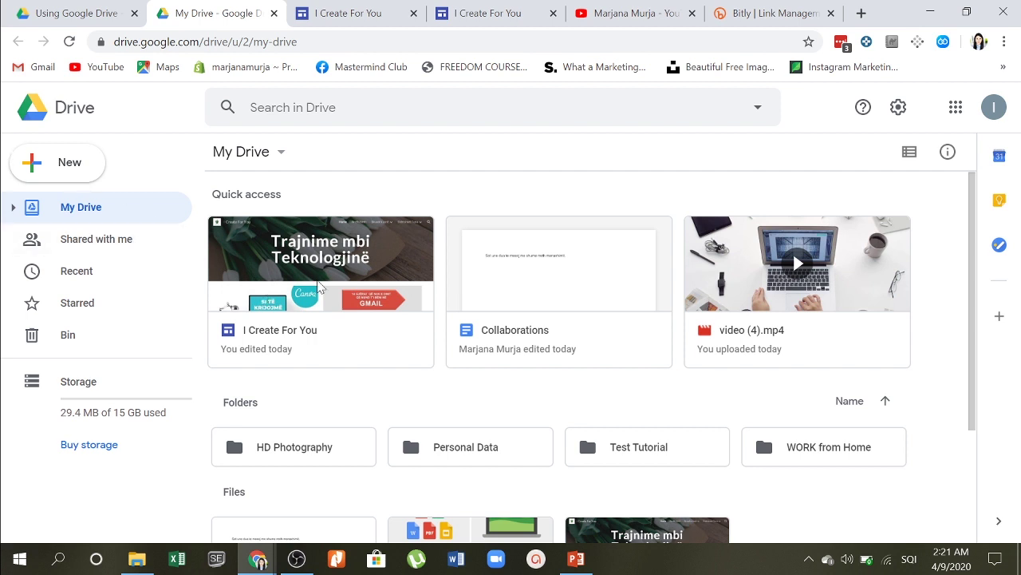
double_click(548, 295)
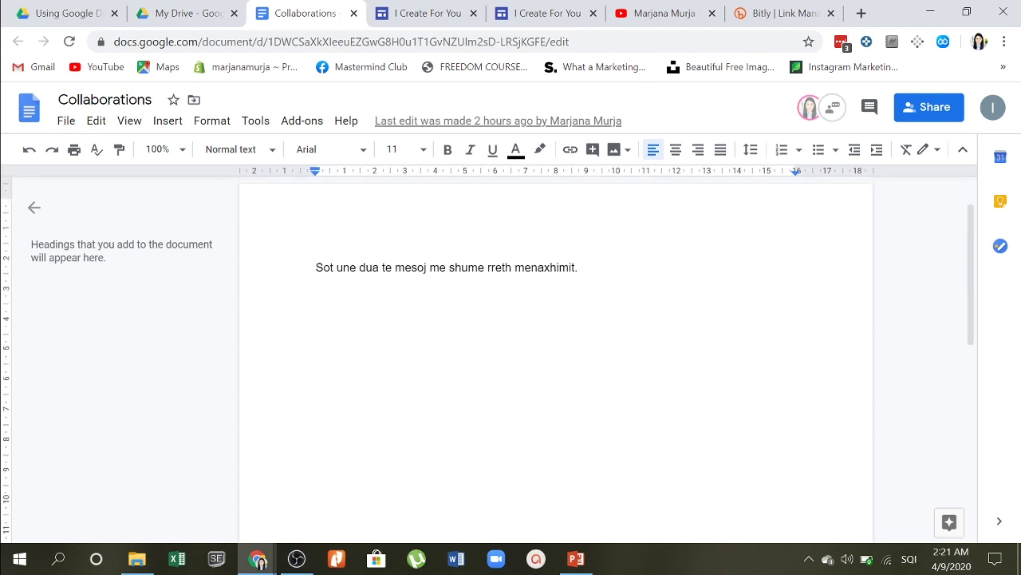
Step: Add the collaborator's Gmail address as a share recipient, switching the keyboard to English
click(382, 267)
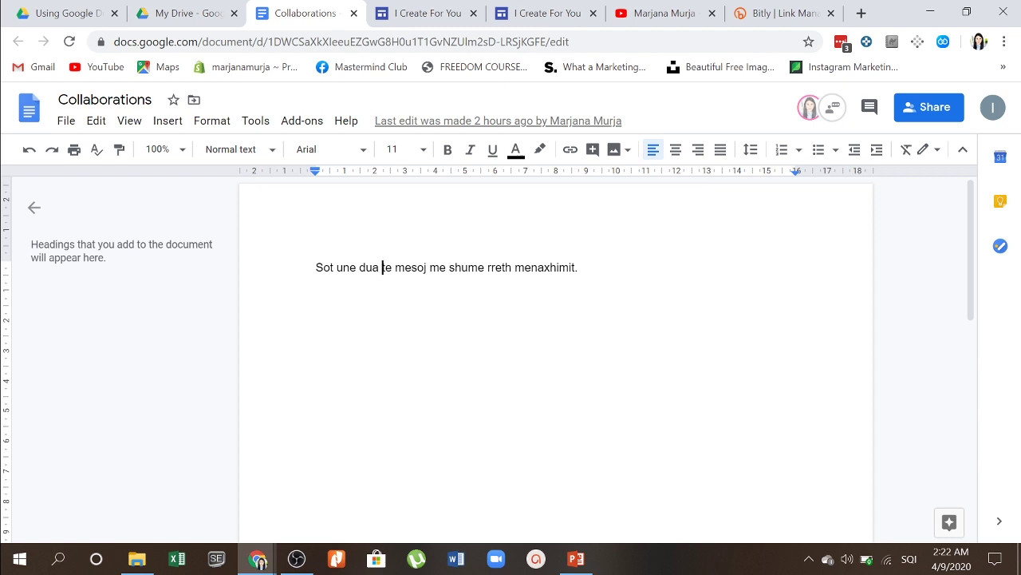
click(950, 112)
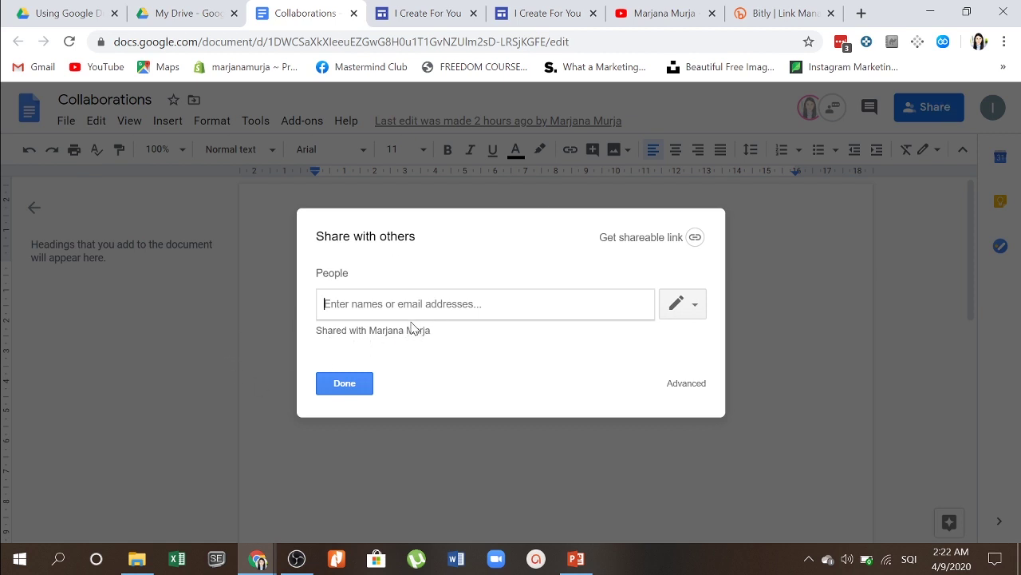
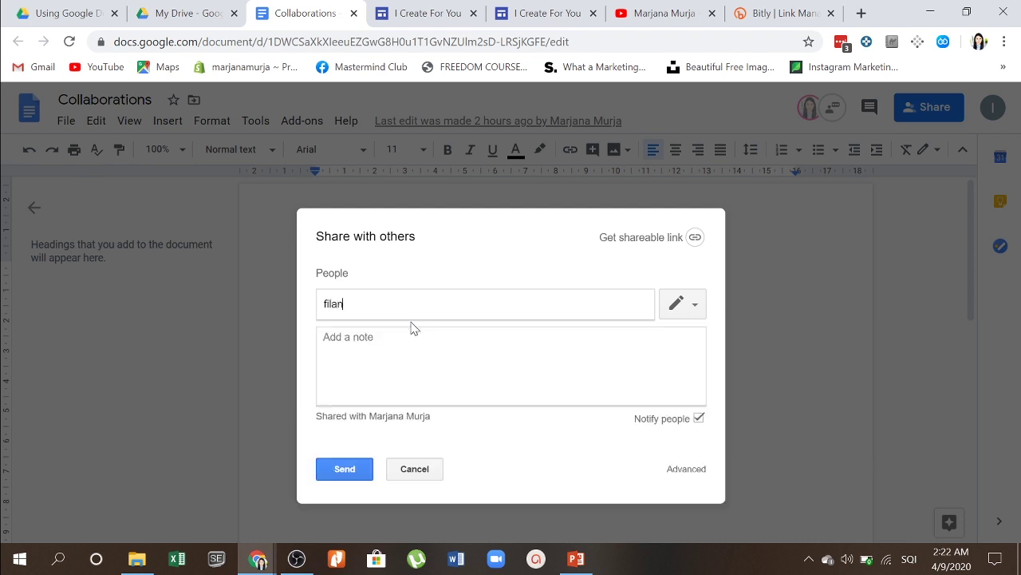
click(909, 559)
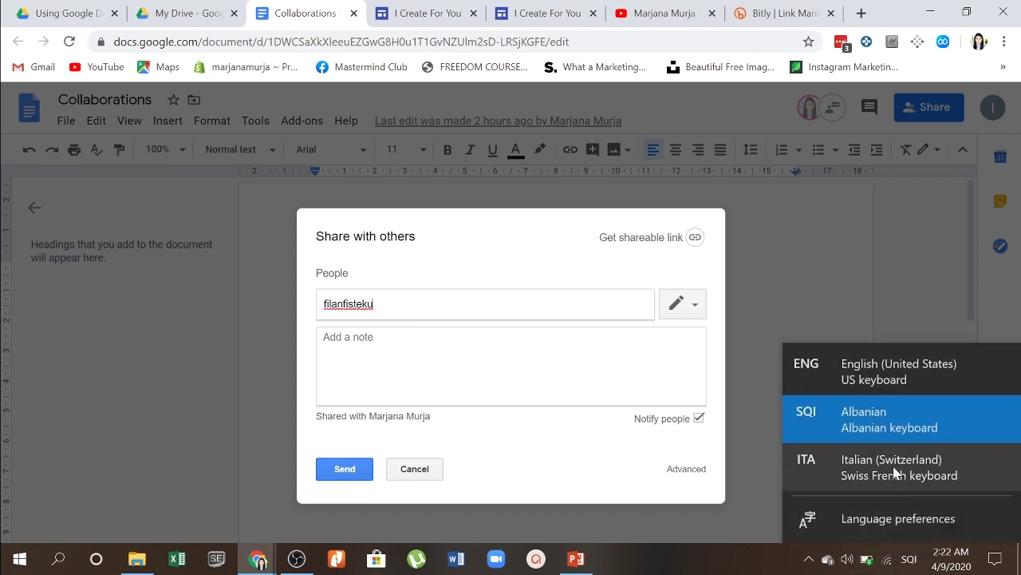
click(871, 383)
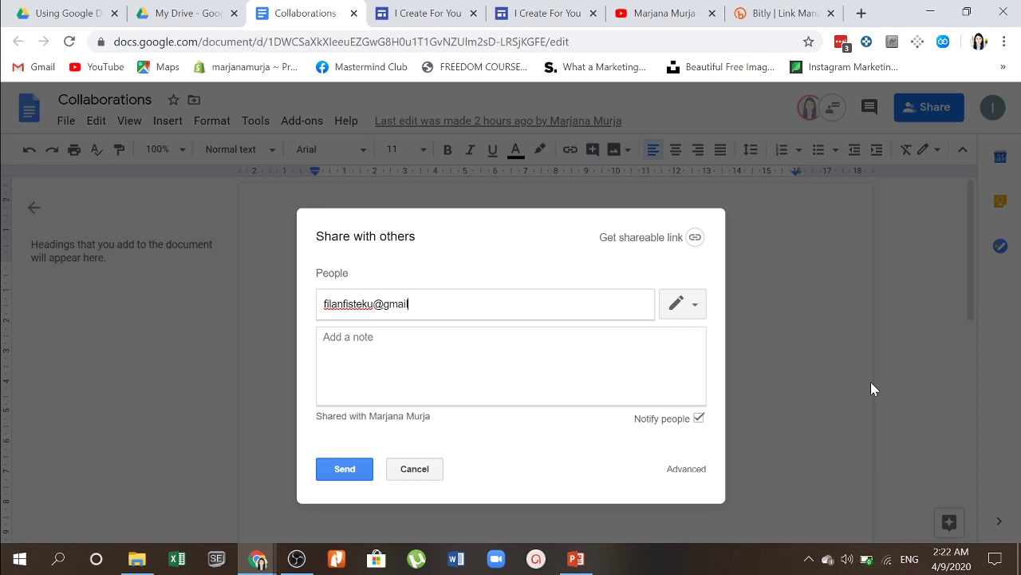
key(Tab)
Step: Attach the note 'Please check this file.' and send the invitation
text(Please)
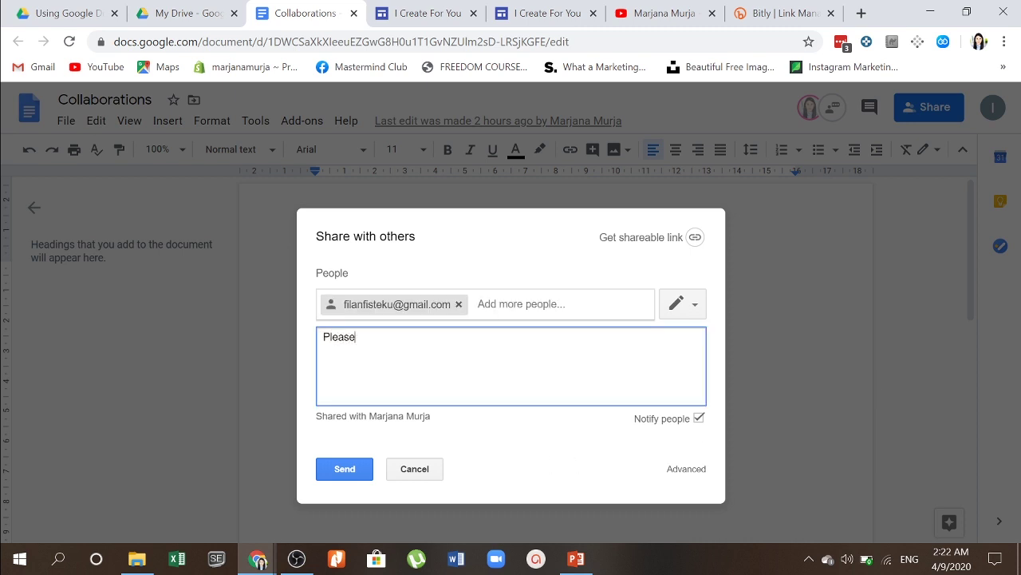
text( check this file)
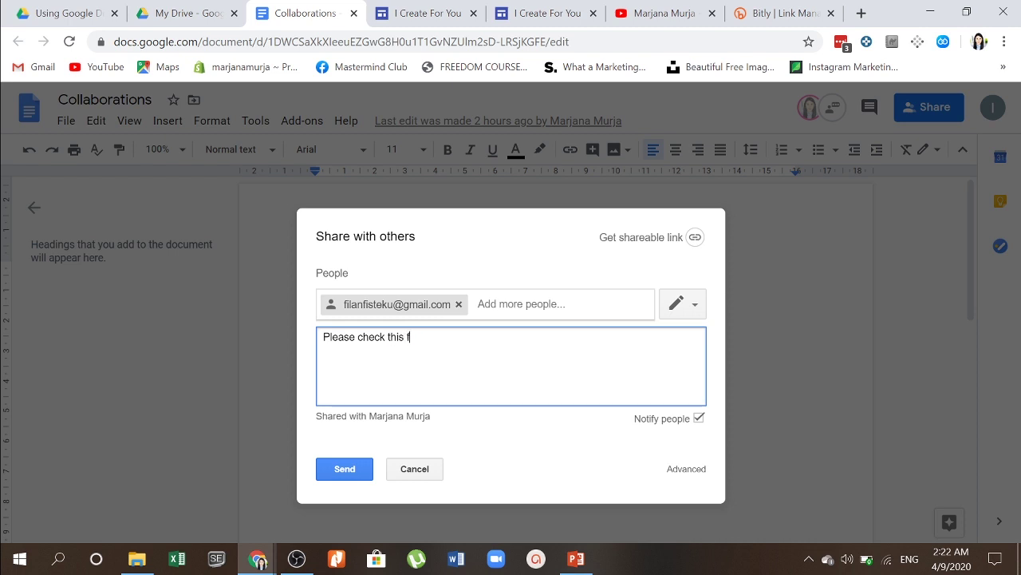
text(.)
click(337, 471)
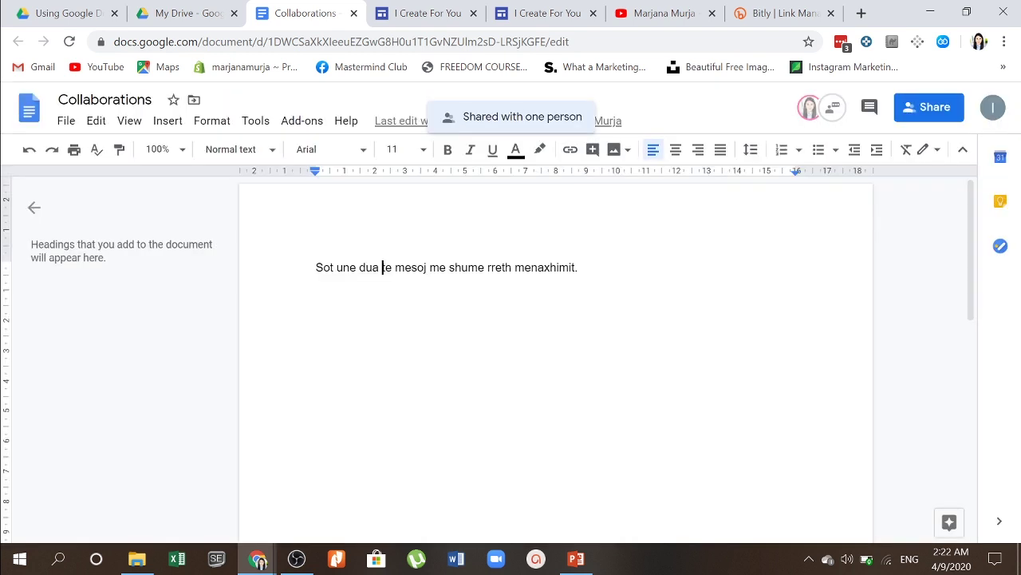
click(916, 116)
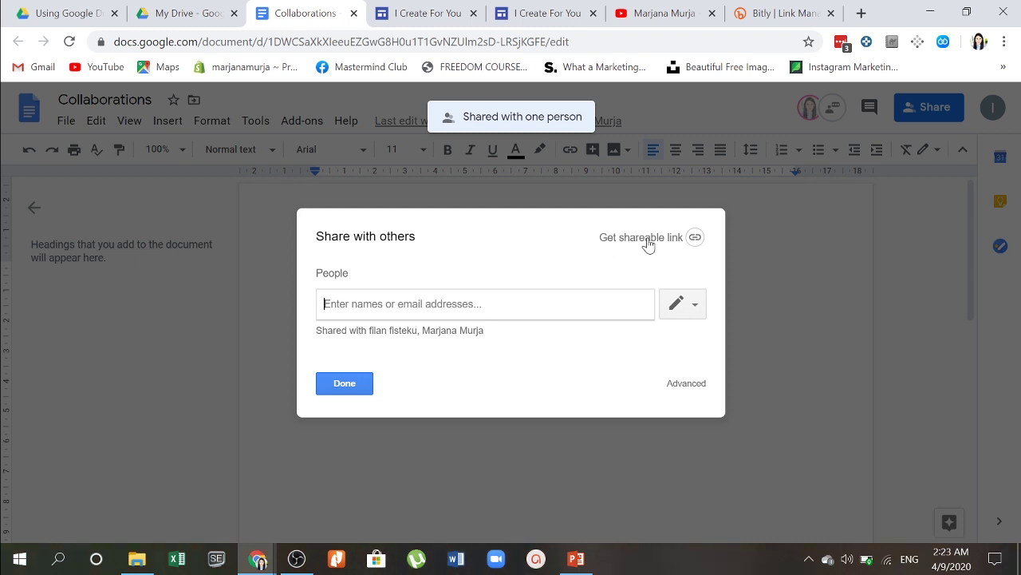
click(674, 303)
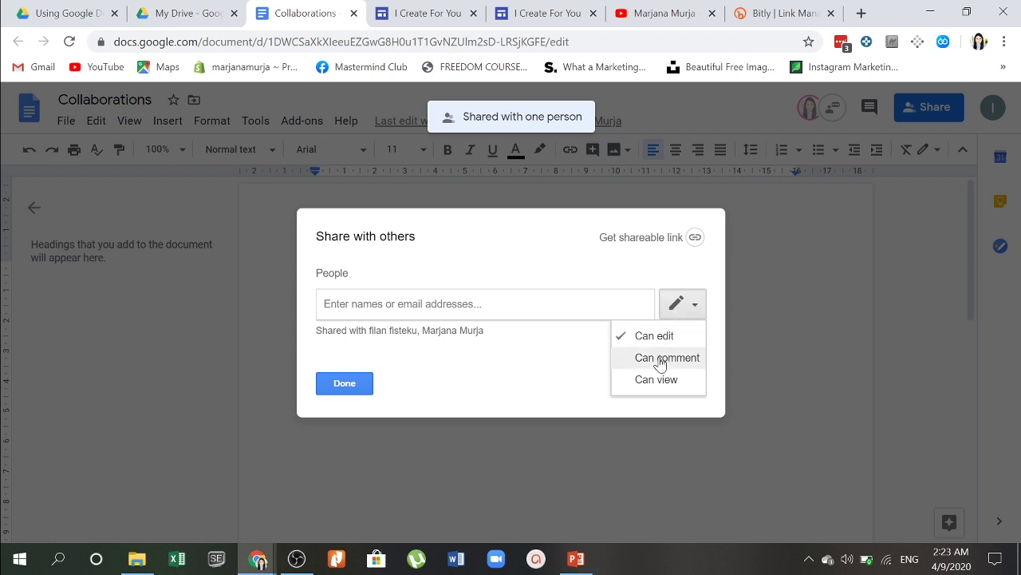
click(661, 359)
click(693, 302)
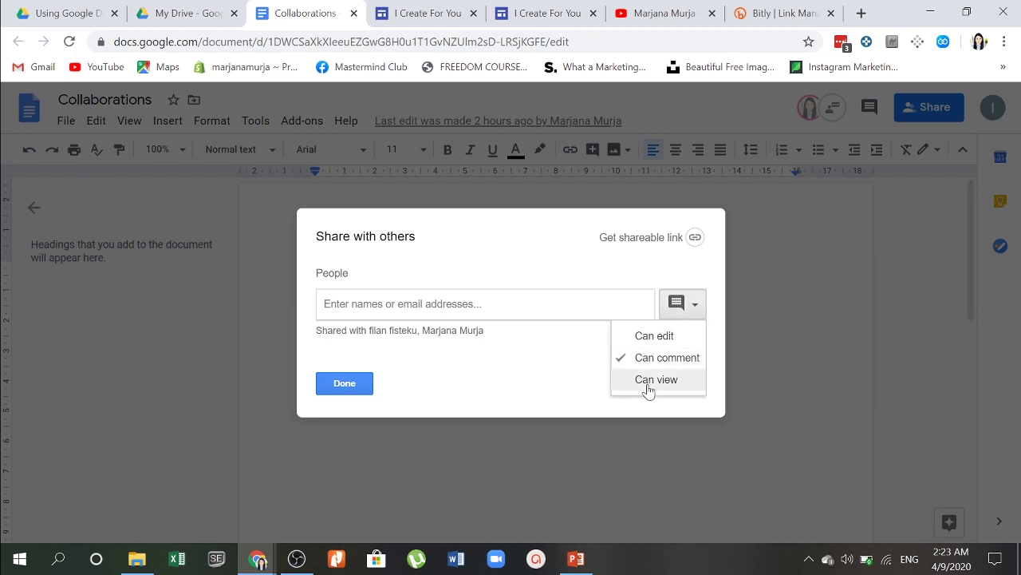
click(650, 383)
click(691, 312)
click(660, 364)
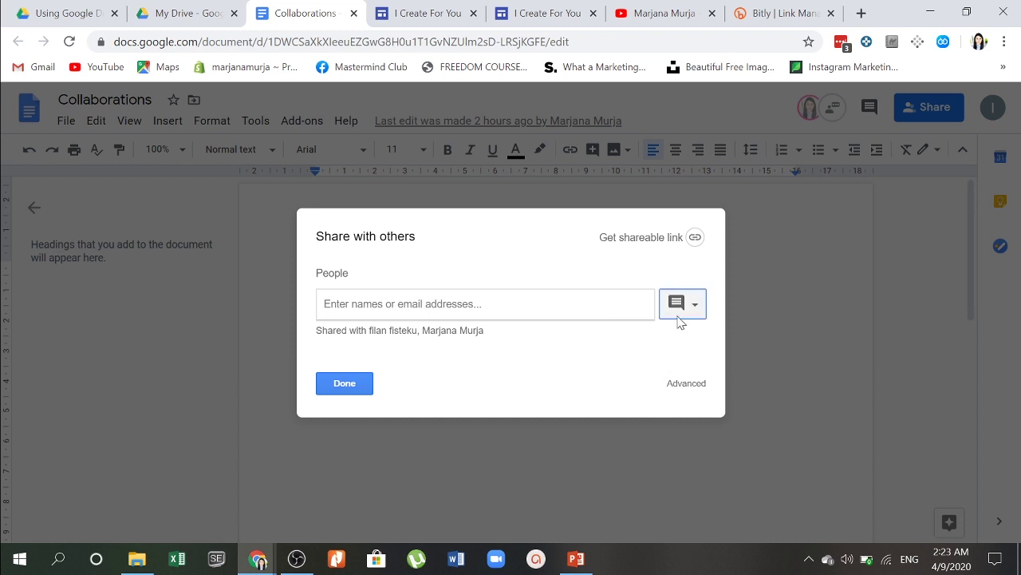
click(679, 306)
click(669, 338)
click(359, 384)
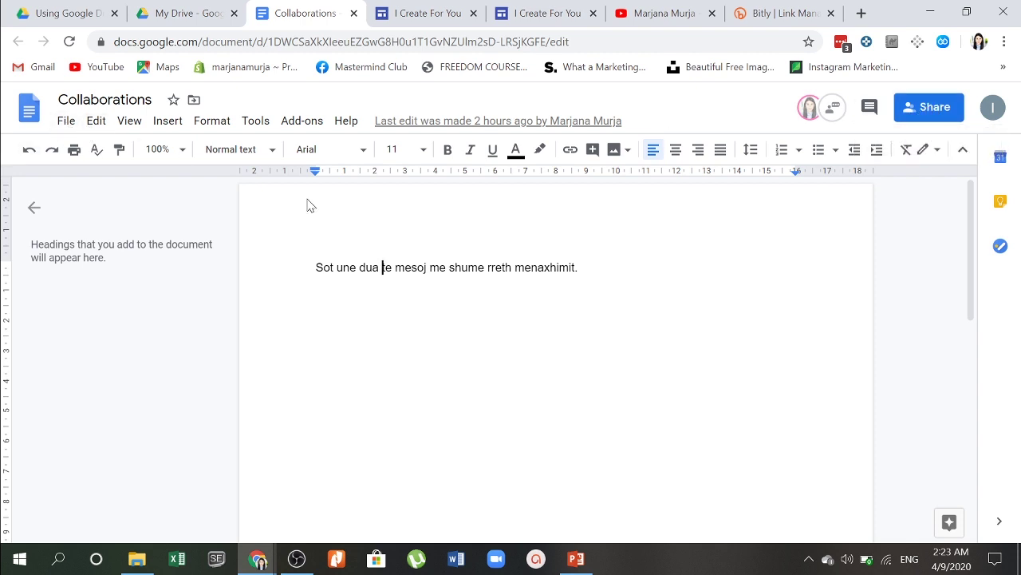
Step: Select the sentence and send the collaborator the chat message 'shtoje dhe pjesen tjeter'
drag(316, 268, 586, 267)
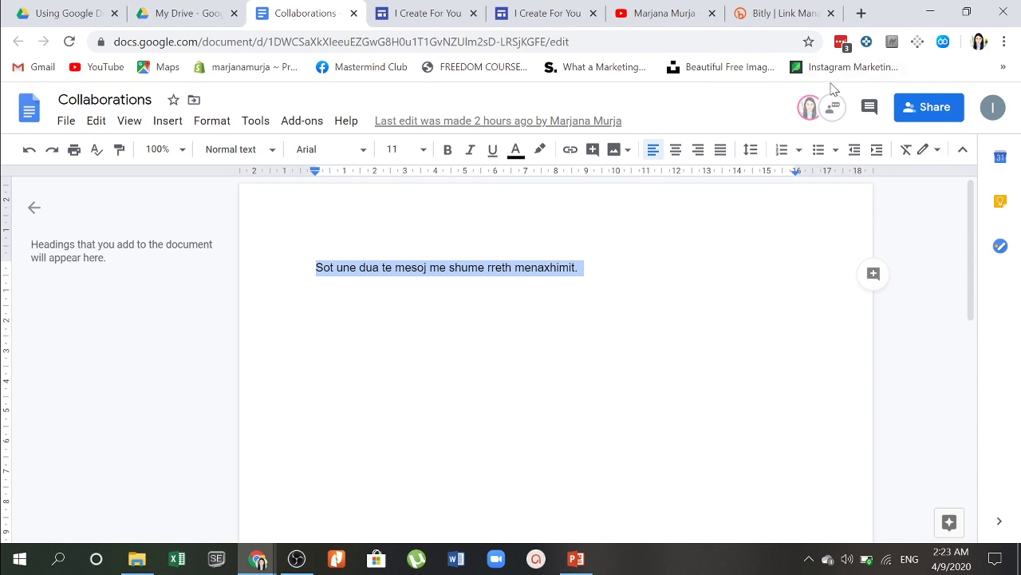
click(822, 116)
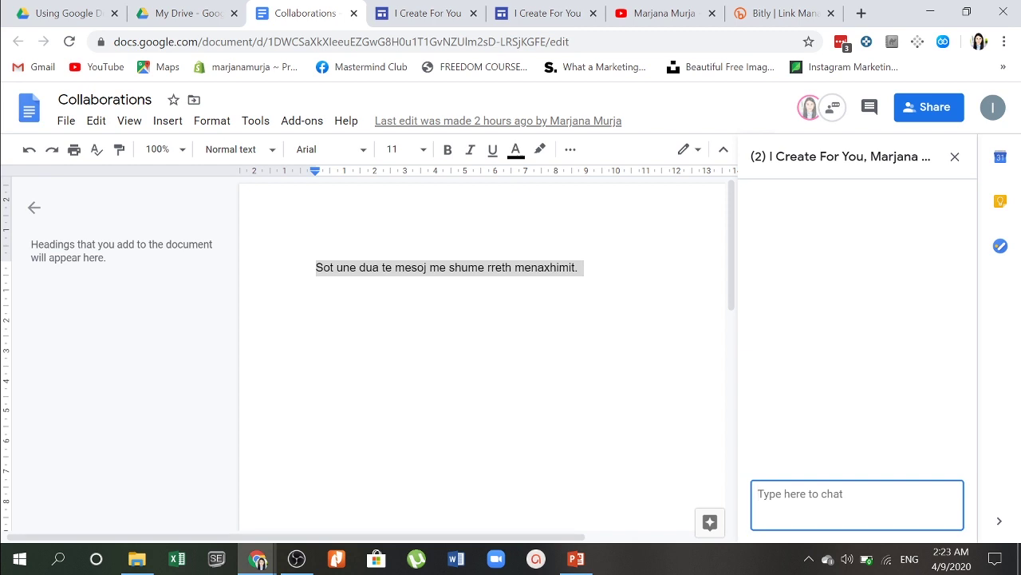
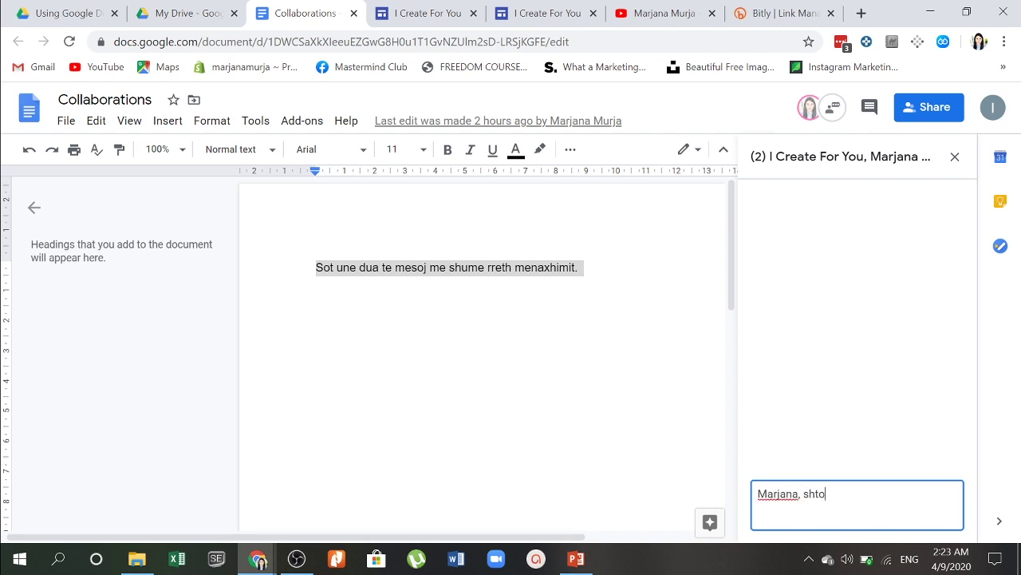
text(je dhe pjesen tjeter)
key(Return)
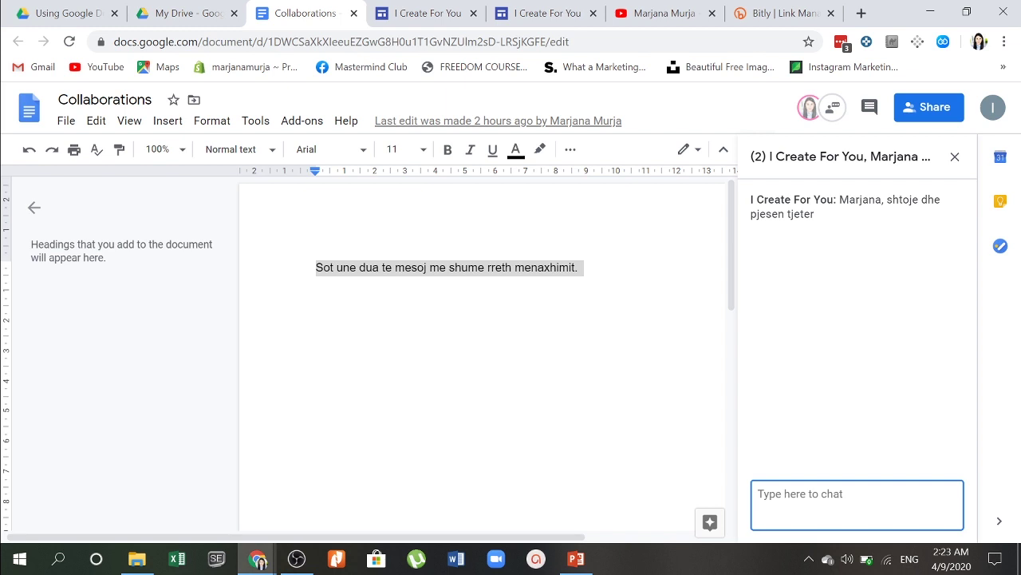
click(335, 267)
scroll(335, 267, right, 3)
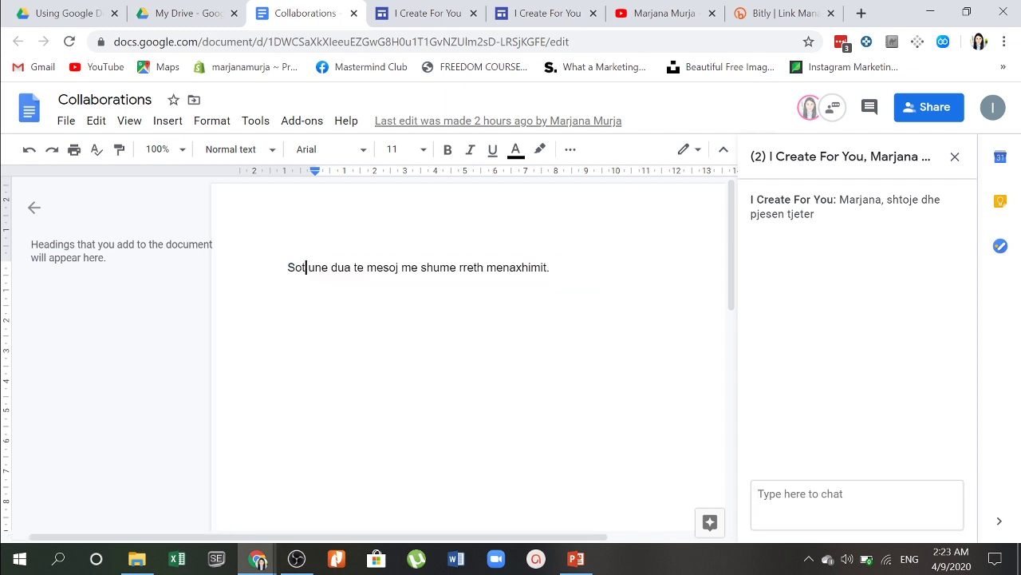
Step: Briefly open and close Compare documents, then turn on Voice typing in English (UK)
click(258, 120)
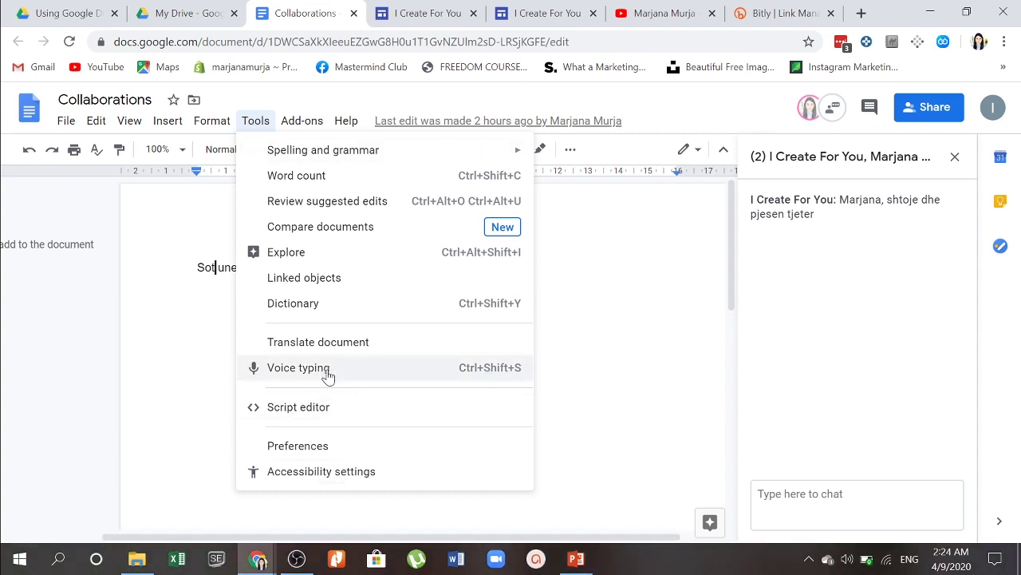
mouse_move(388, 161)
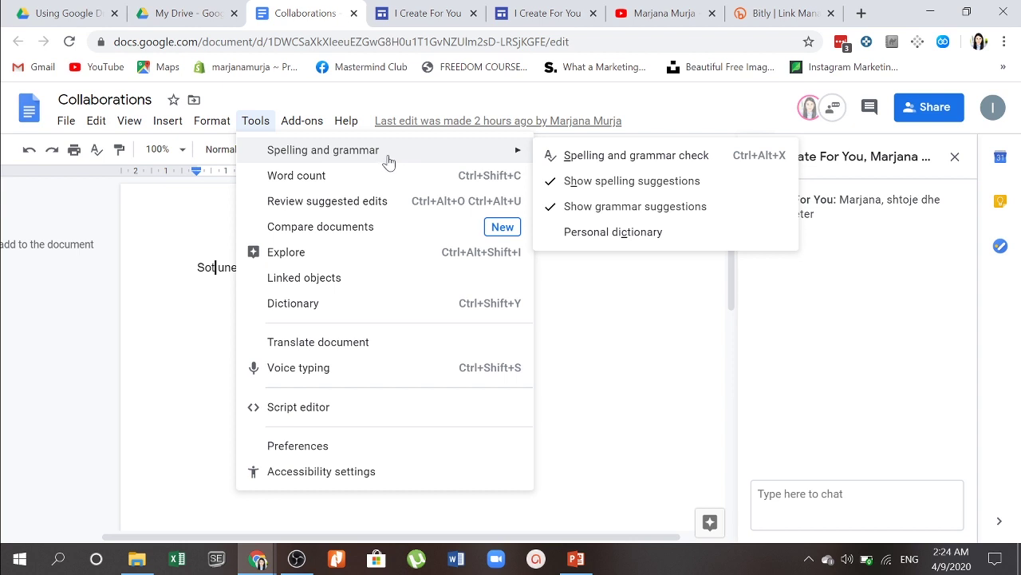
click(377, 230)
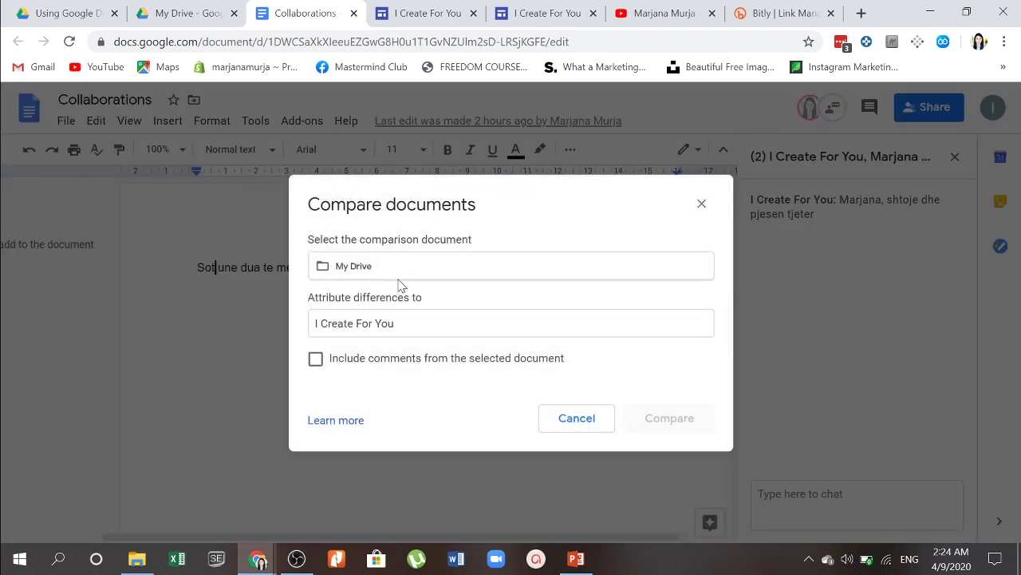
click(701, 204)
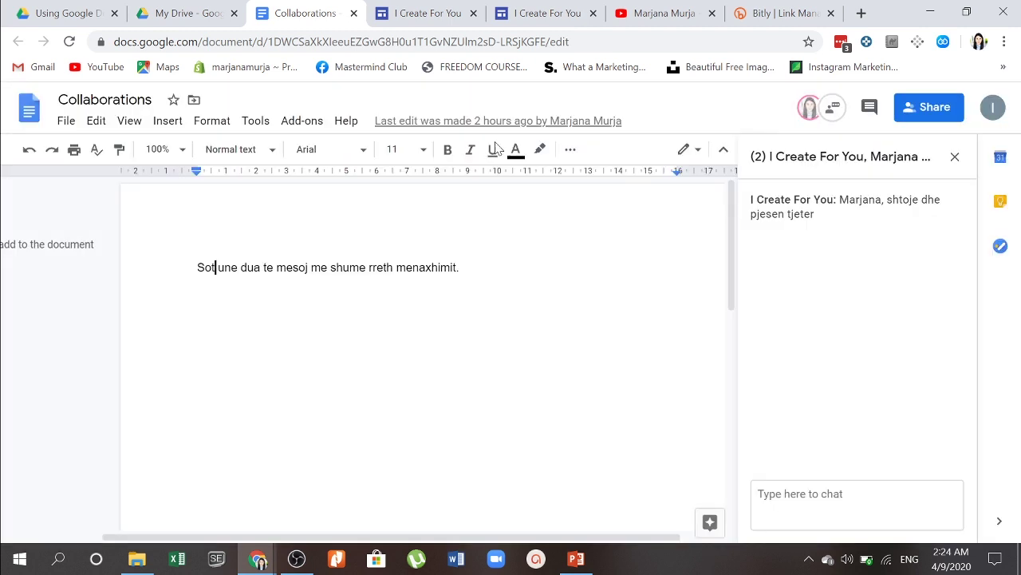
click(264, 124)
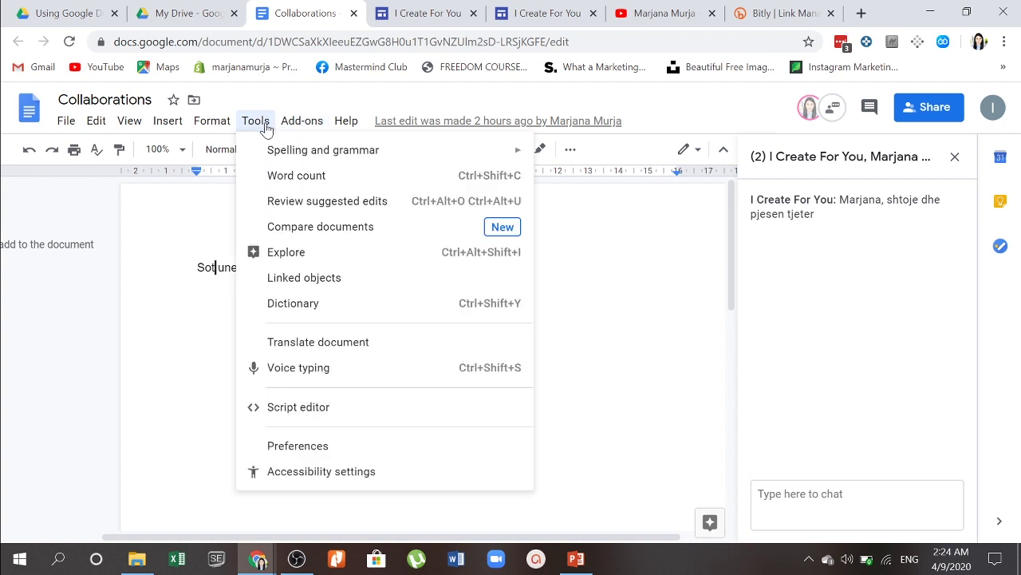
click(293, 372)
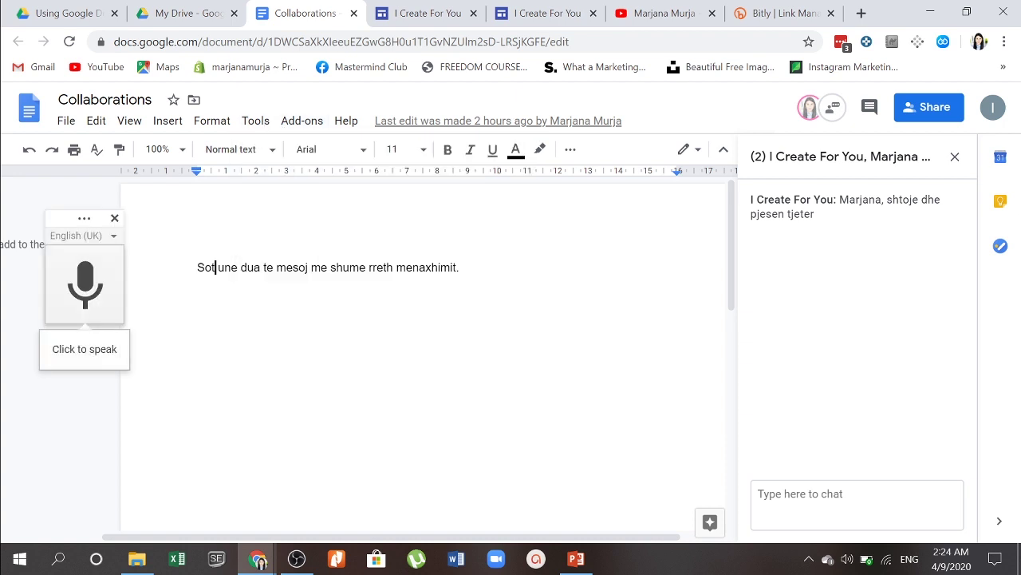
Step: Dictate a new English paragraph below the Albanian line, ending 'don't forget to subscribe in my channel.'
click(460, 268)
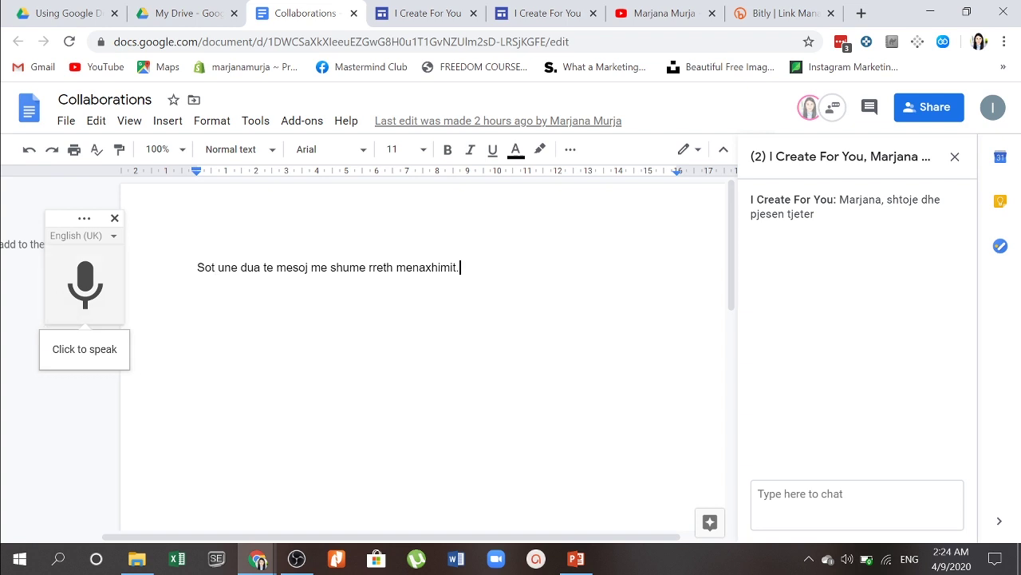
key(Return)
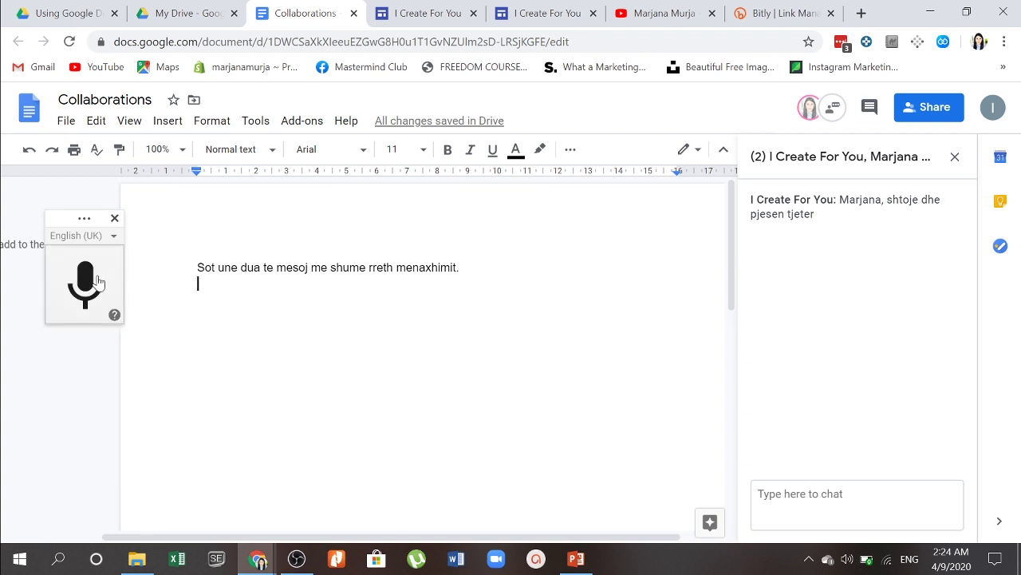
click(95, 281)
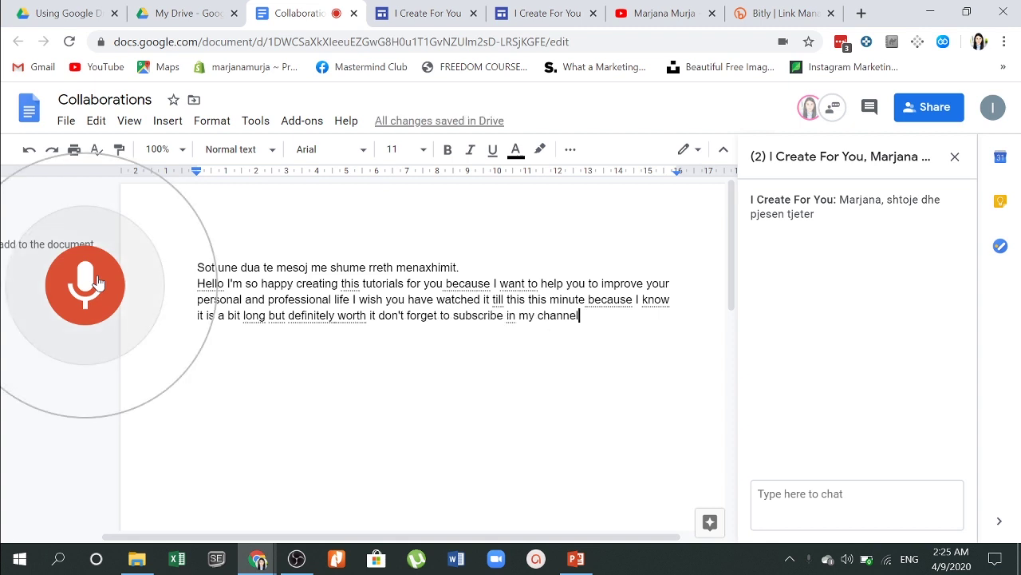
click(87, 281)
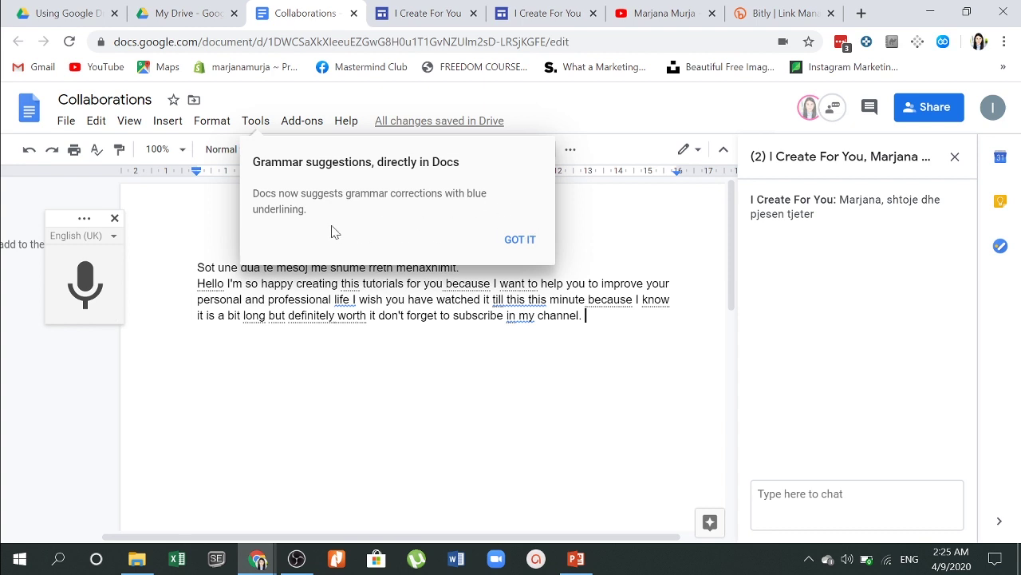
click(517, 242)
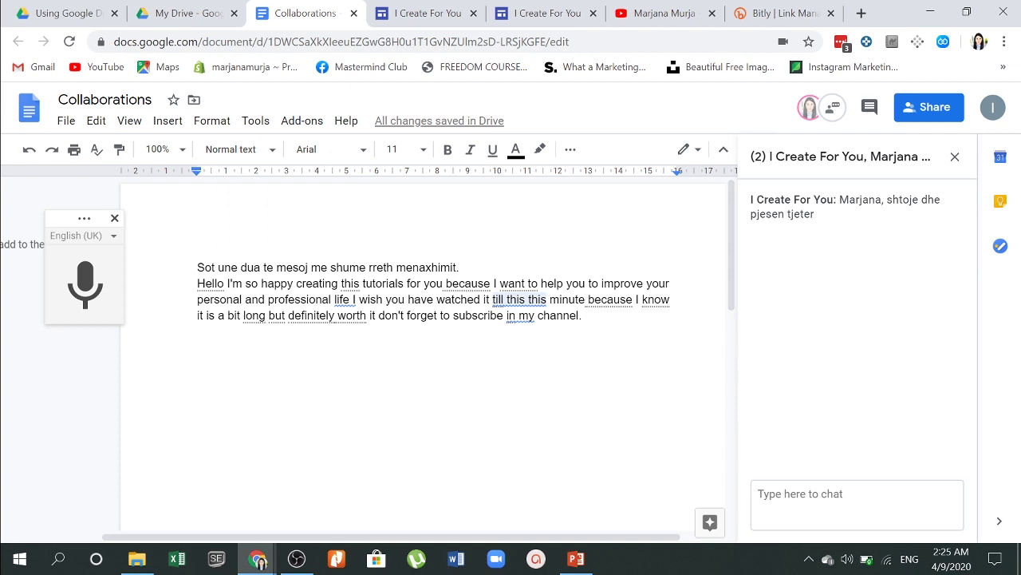
Step: Accept the grammar fixes: drop the repeated 'this', 'to my channel', 'life. I', and 'tutorial'
right_click(519, 300)
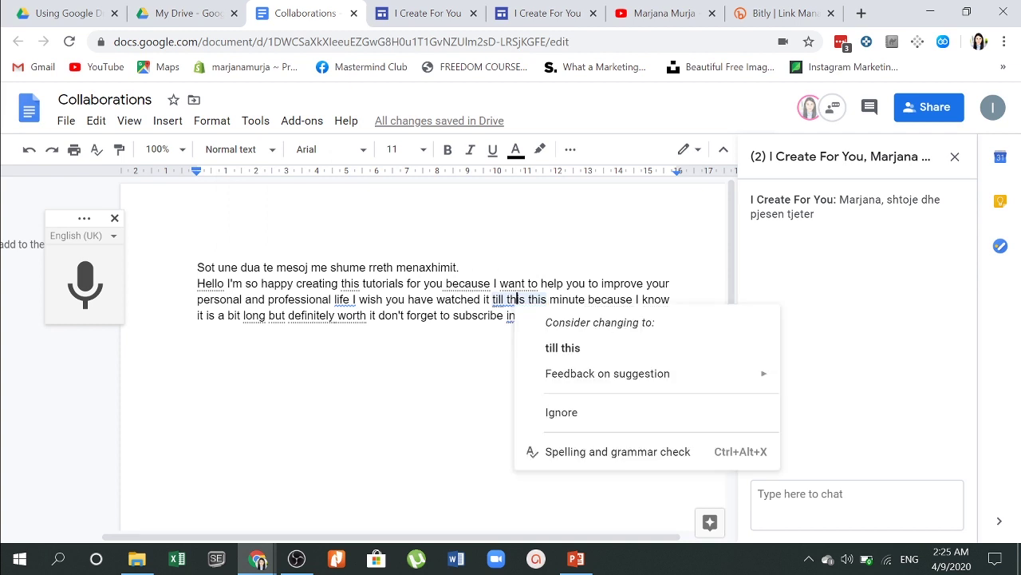
click(546, 351)
right_click(493, 314)
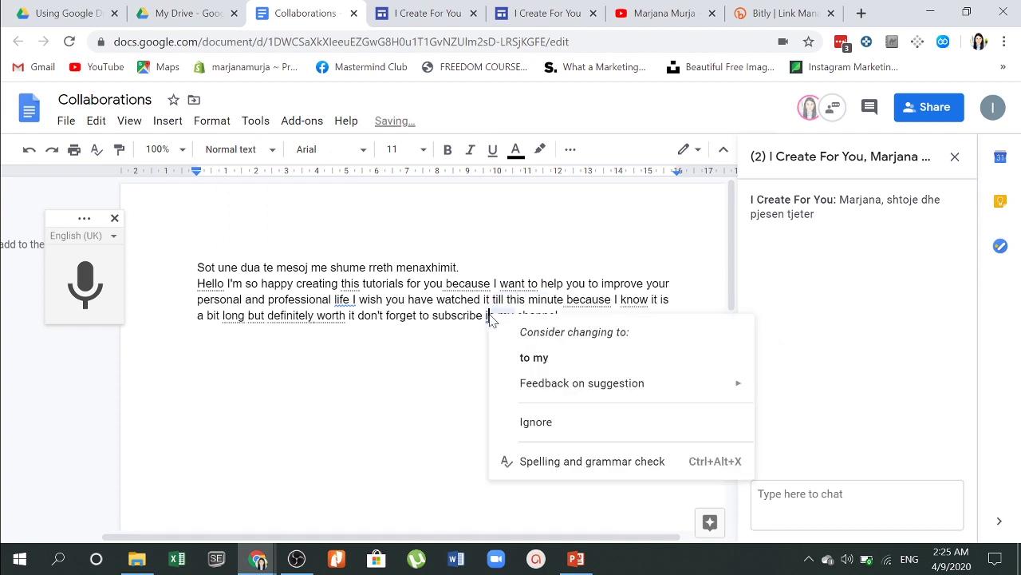
click(527, 355)
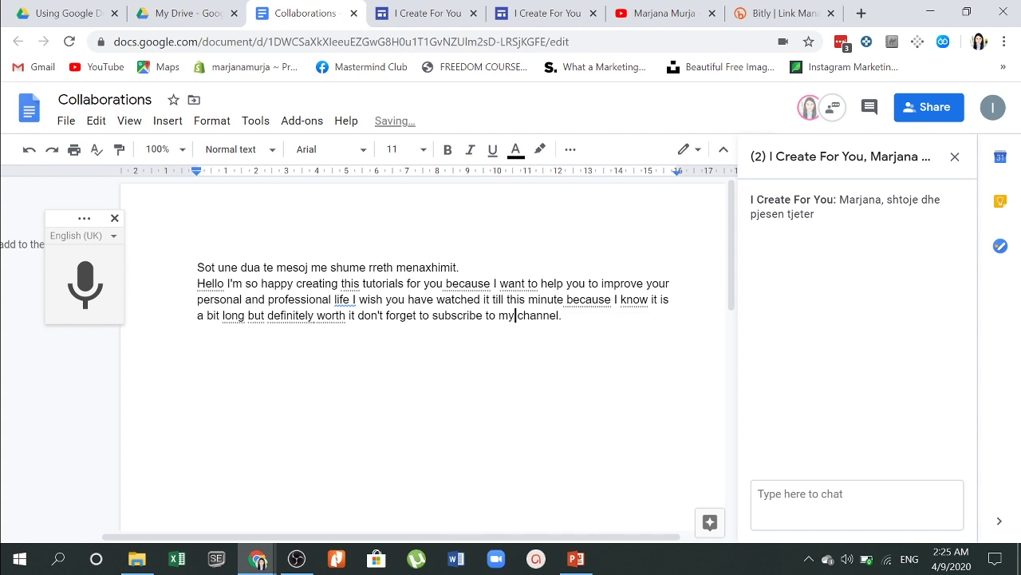
right_click(343, 298)
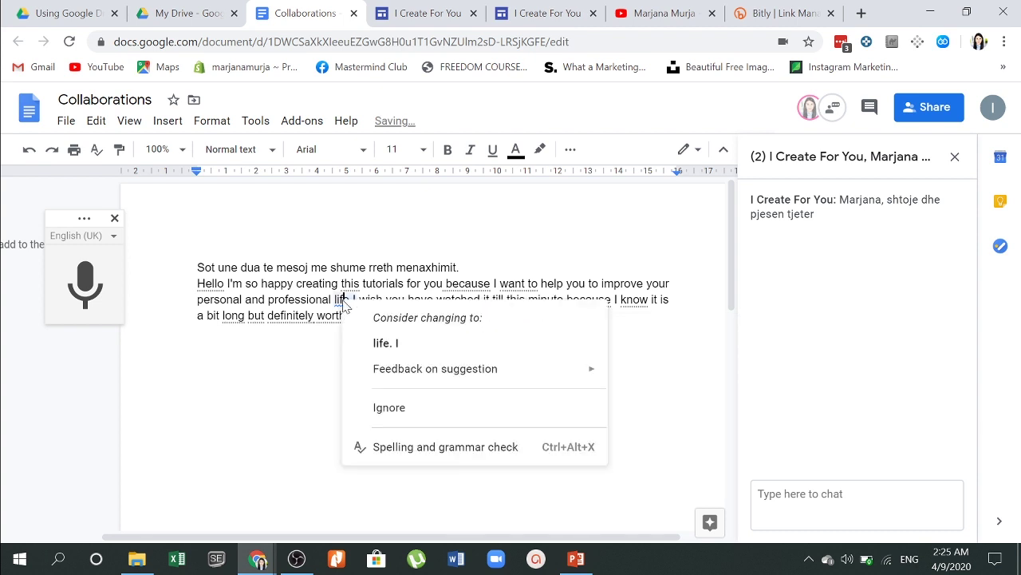
click(386, 342)
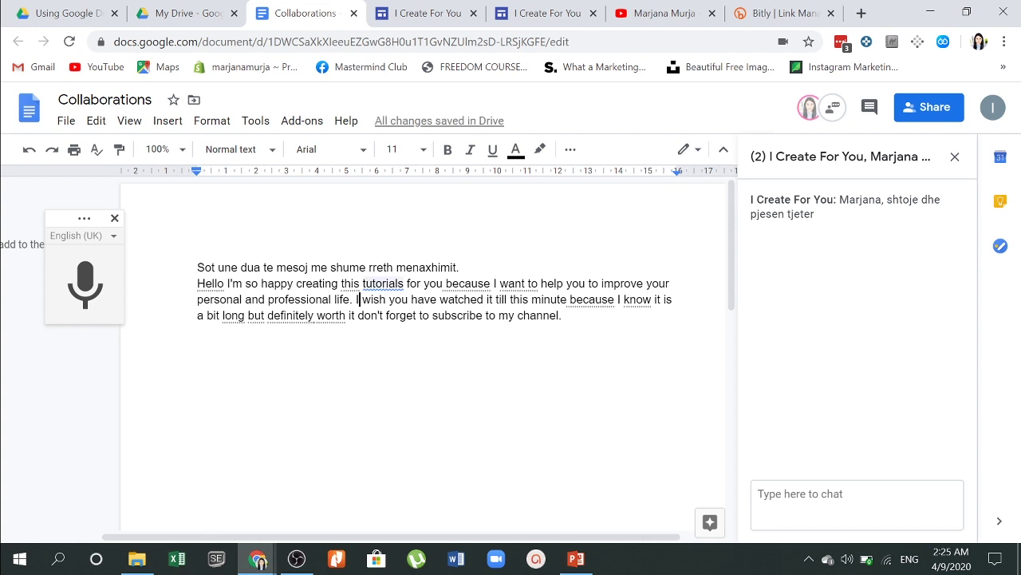
click(383, 284)
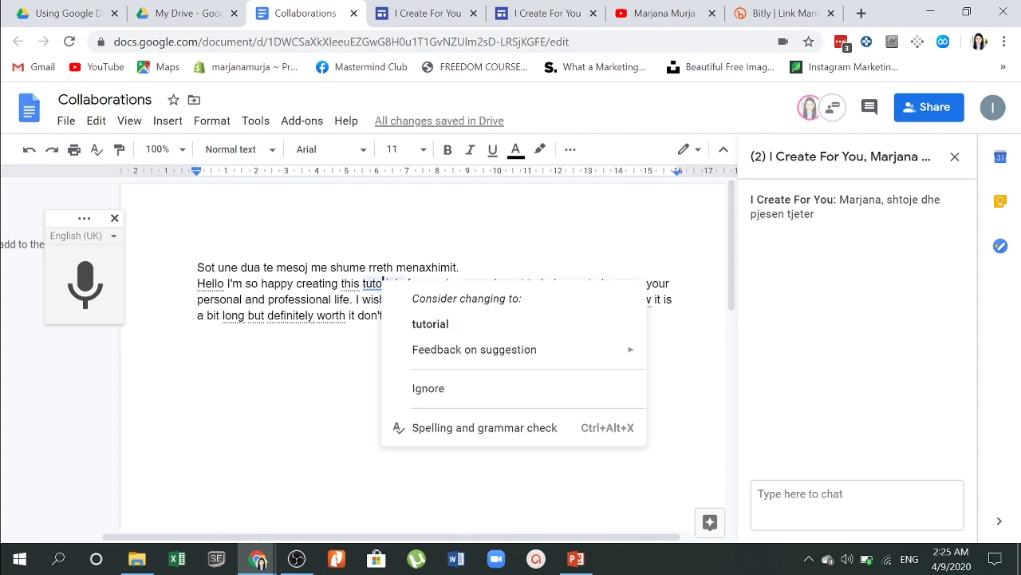
click(431, 328)
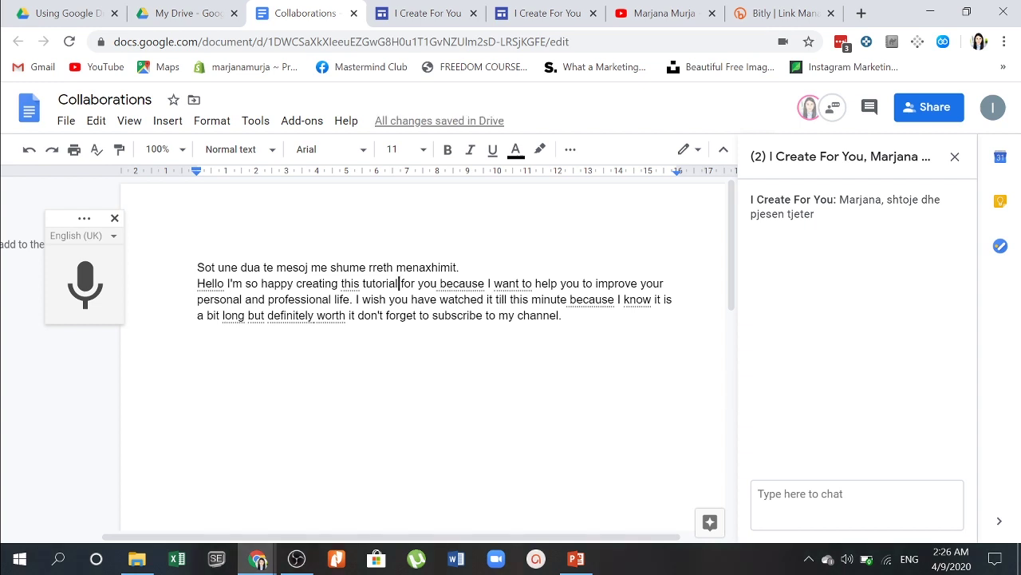
Step: Start Translate+ from Add-ons, scroll its Marketplace page, and bring up the incognito Chrome window
click(301, 121)
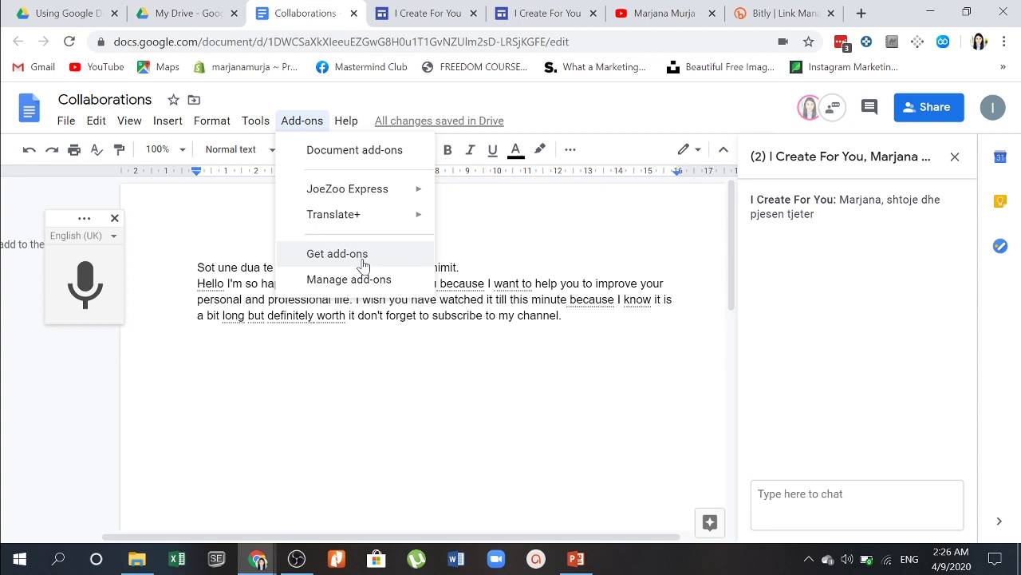
mouse_move(345, 226)
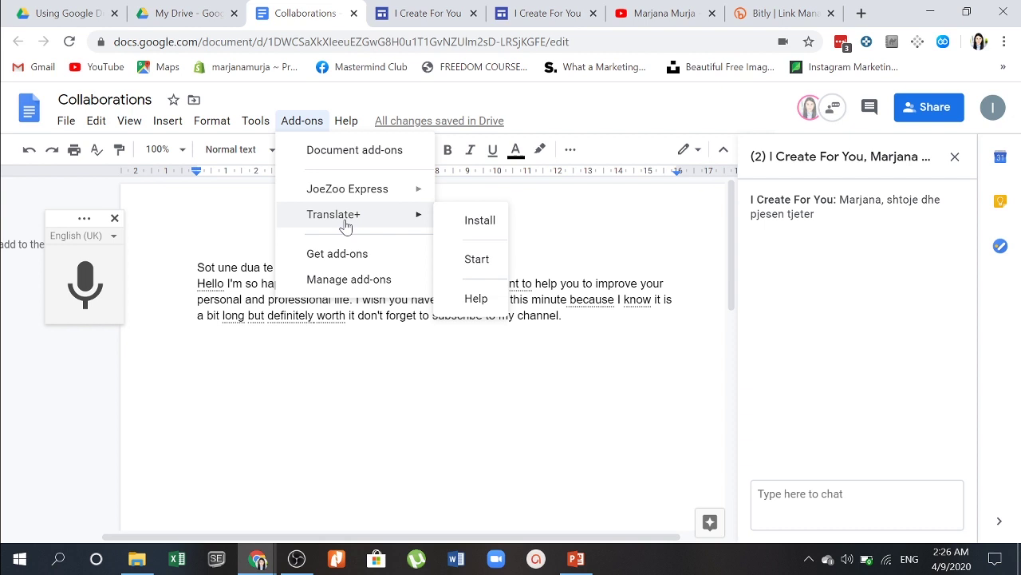
click(472, 260)
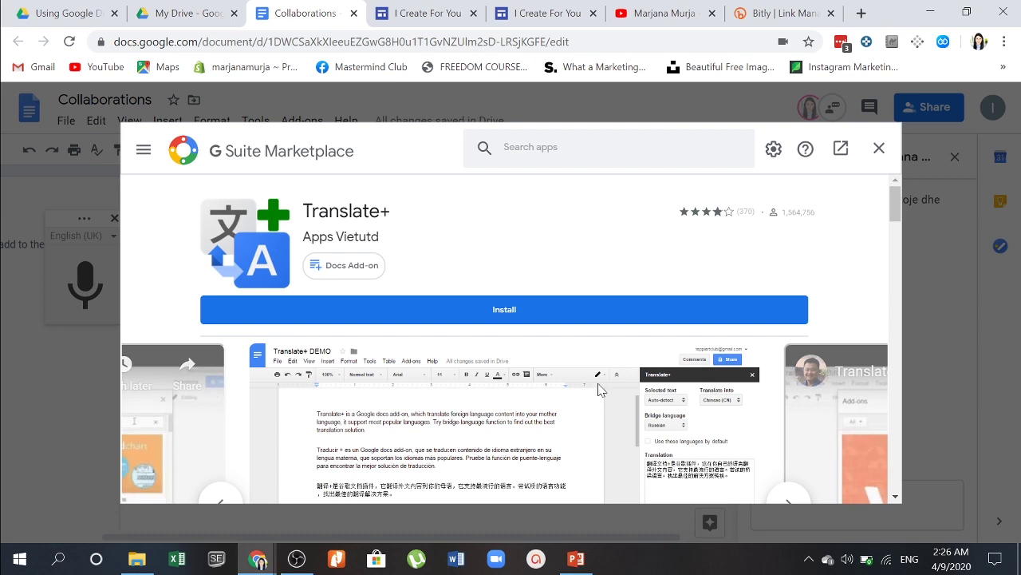
scroll(559, 330, down, 4)
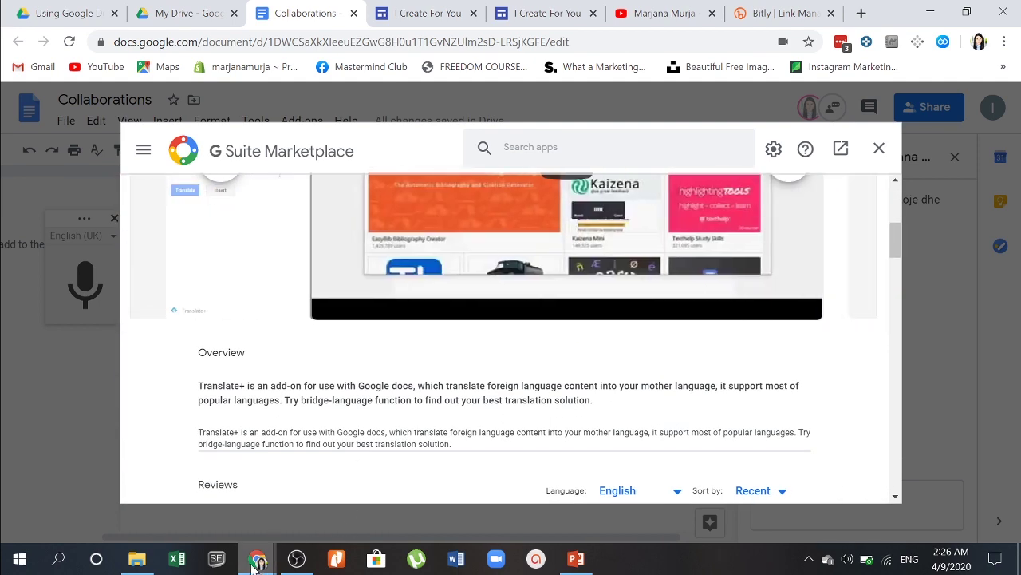
mouse_move(254, 563)
click(294, 480)
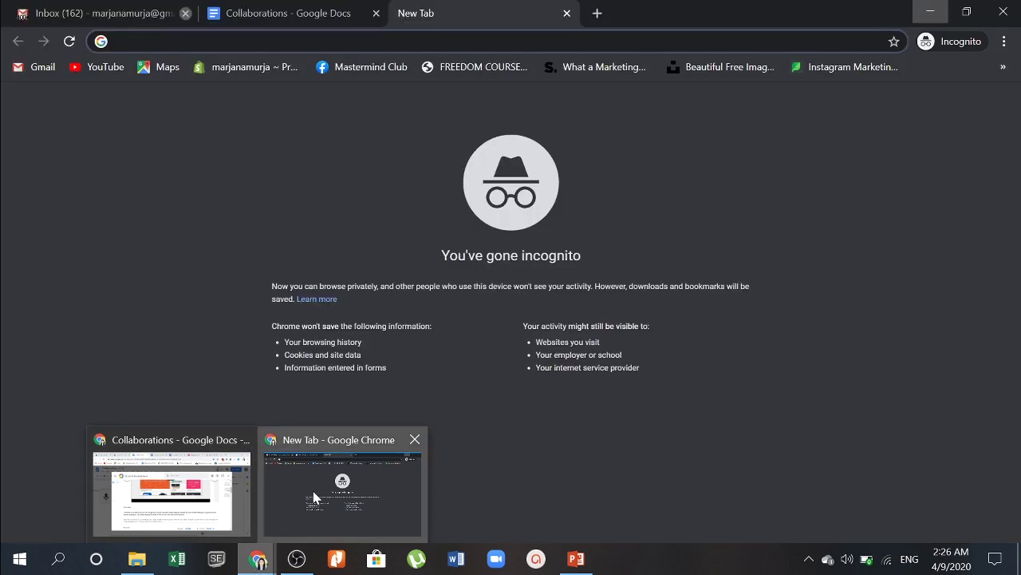
Step: In the Collaborations tab, close the Marketplace page and start Translate+ from Add-ons
click(291, 6)
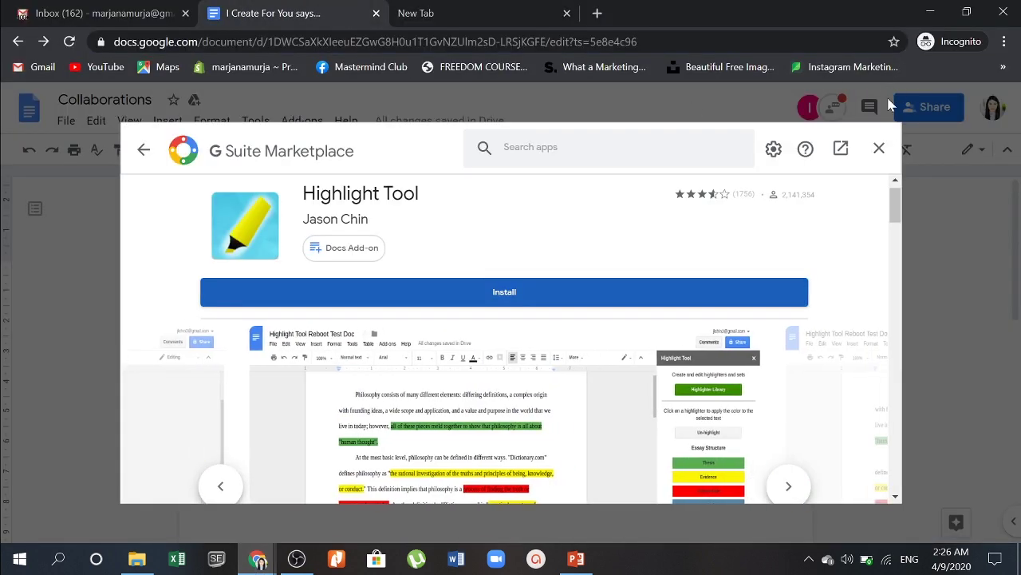
click(880, 153)
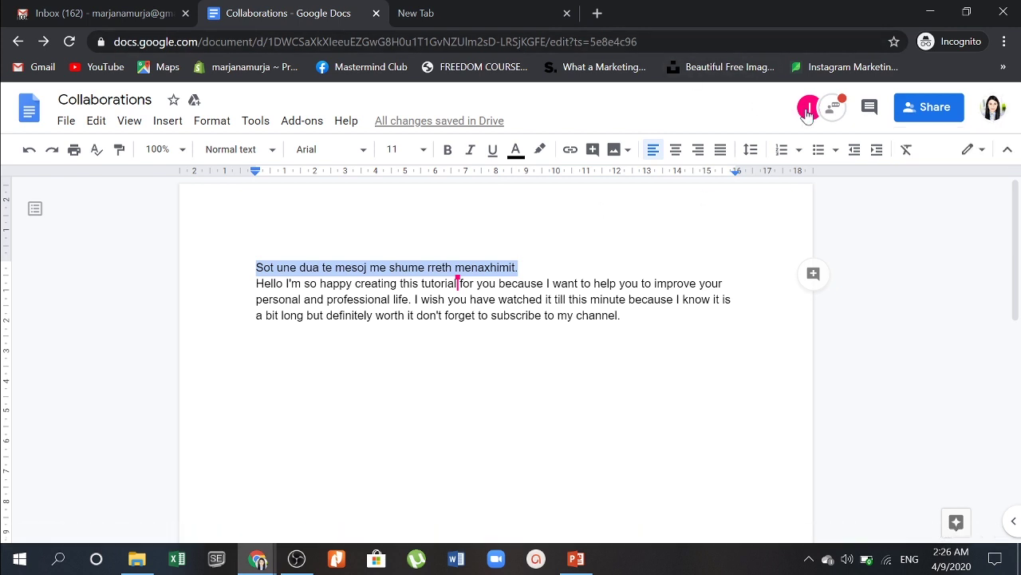
mouse_move(810, 112)
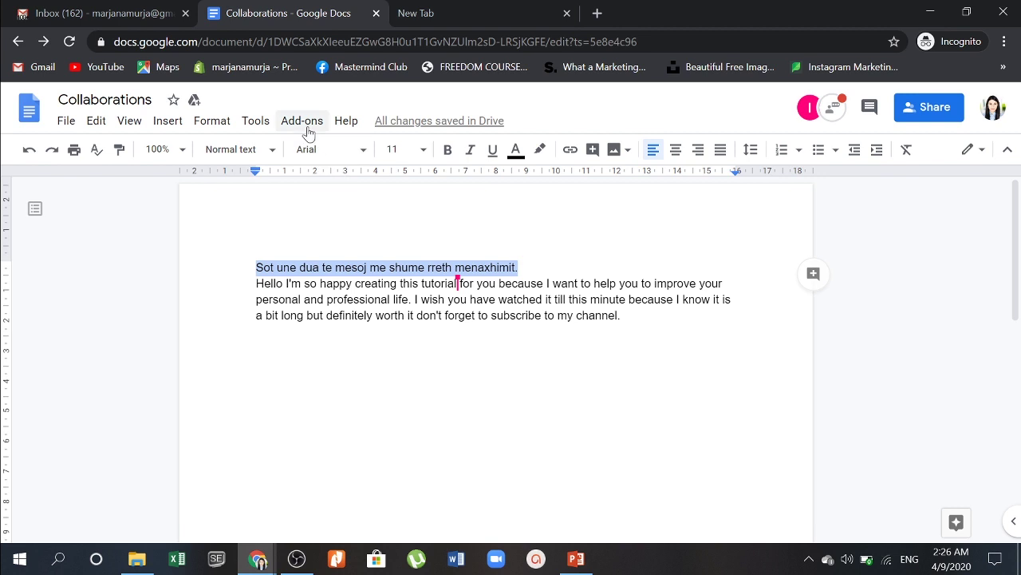
click(308, 126)
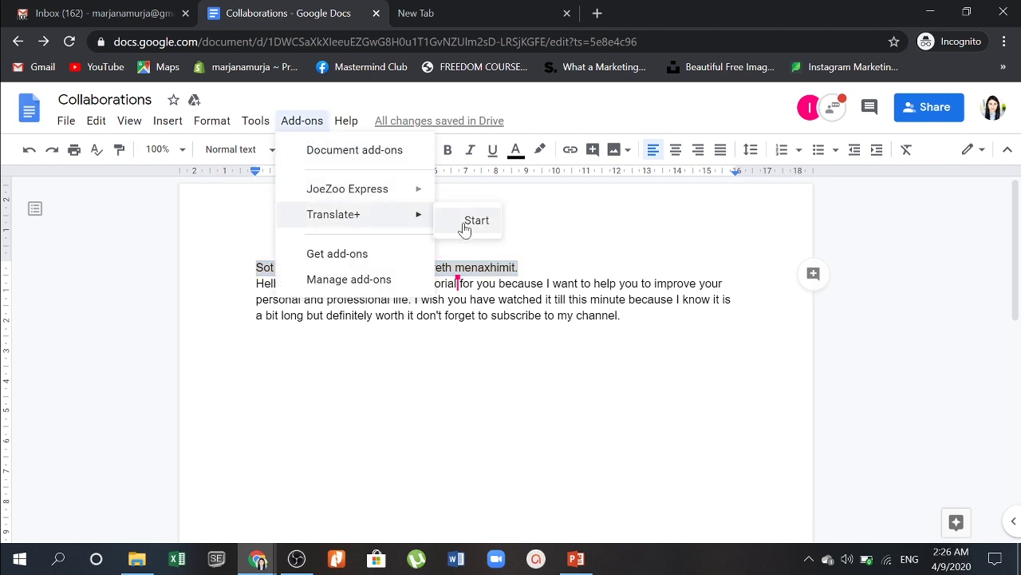
click(466, 226)
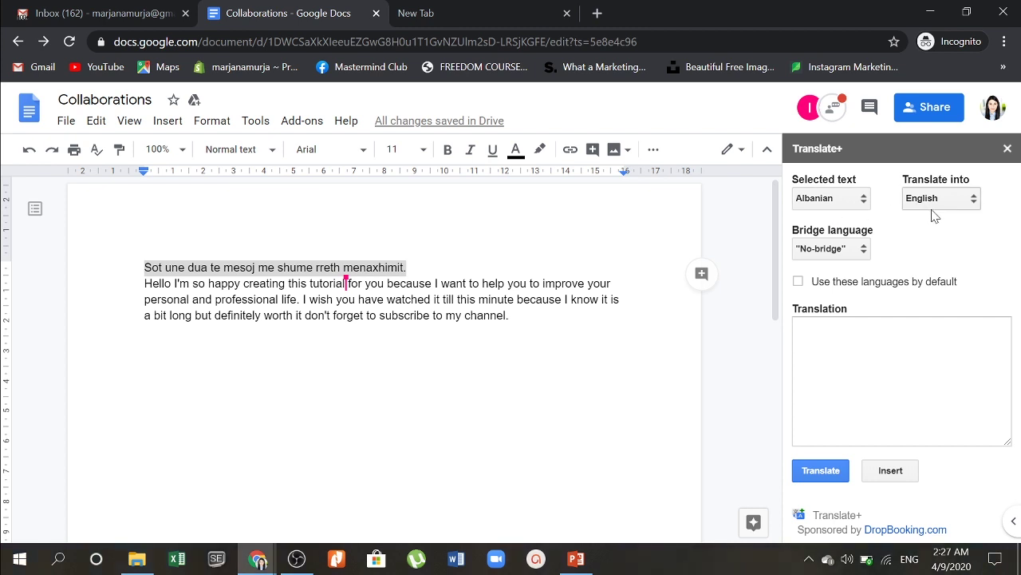
Step: Replace 'menaxhimit' with 'marketingut.' in the Albanian first line
click(408, 269)
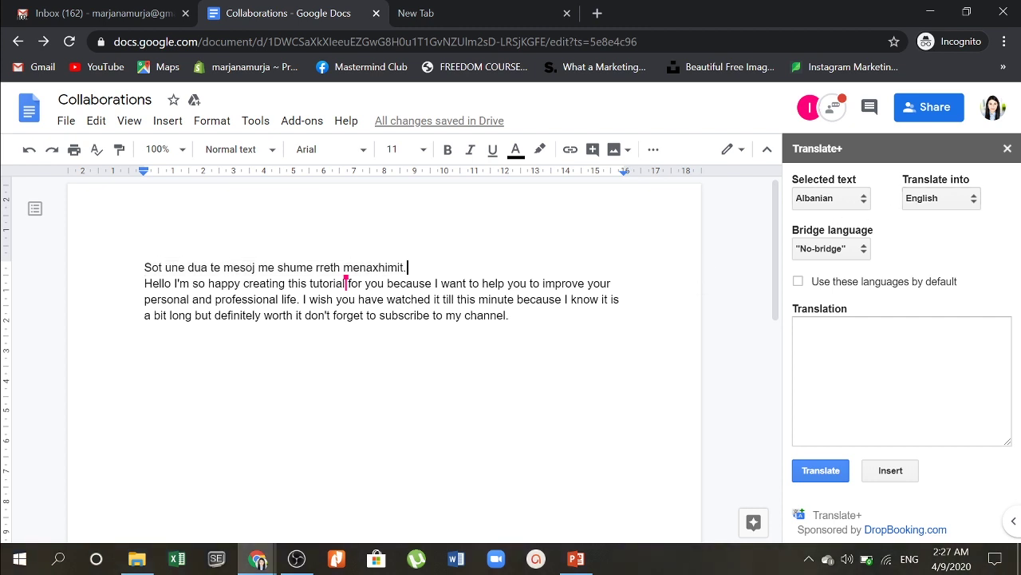
key(ctrl+shift+Left)
key(ctrl+shift+Left)
key(ctrl+shift+Left)
key(ctrl+shift+Left)
key(ctrl+shift+Left)
key(ctrl+shift+Left)
key(ctrl+shift+Left)
key(ctrl+shift+Left)
key(ctrl+shift+Left)
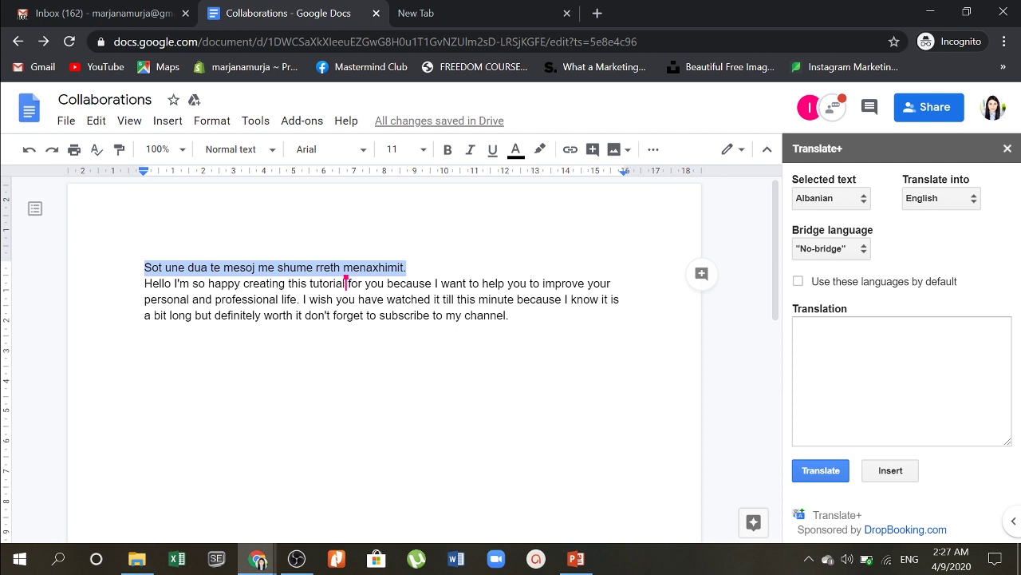
key(Right)
key(Left)
key(ctrl+shift+Left)
text(marketingut)
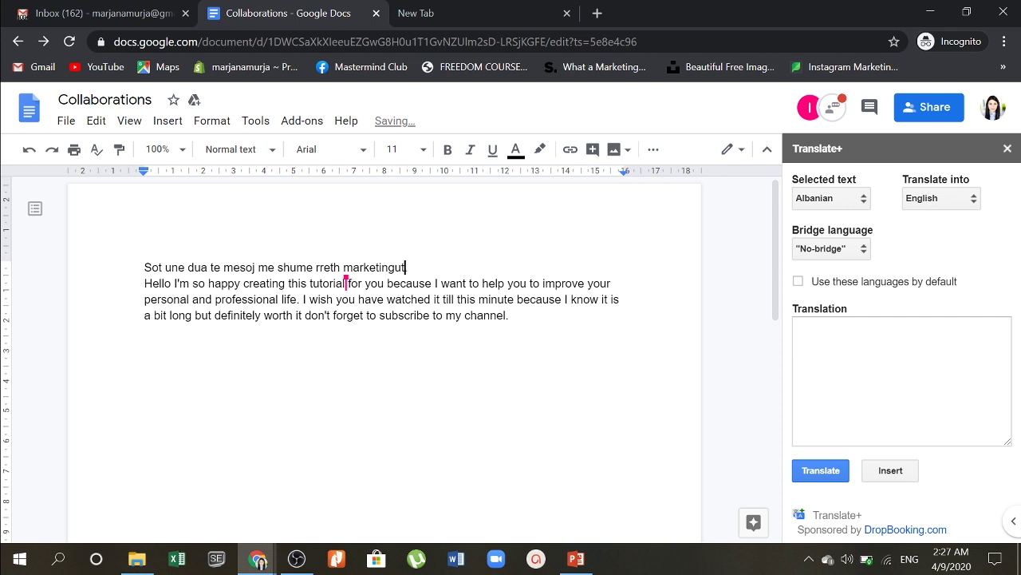
text(.)
Step: Translate the line with Translate+ and paste 'Today I want to learn more about marketing.' over it
key(ctrl+shift+Left)
key(ctrl+shift+Left)
key(ctrl+shift+Left)
key(ctrl+shift+Left)
key(ctrl+shift+Left)
key(ctrl+shift+Left)
key(ctrl+shift+Left)
key(ctrl+shift+Left)
key(ctrl+shift+Left)
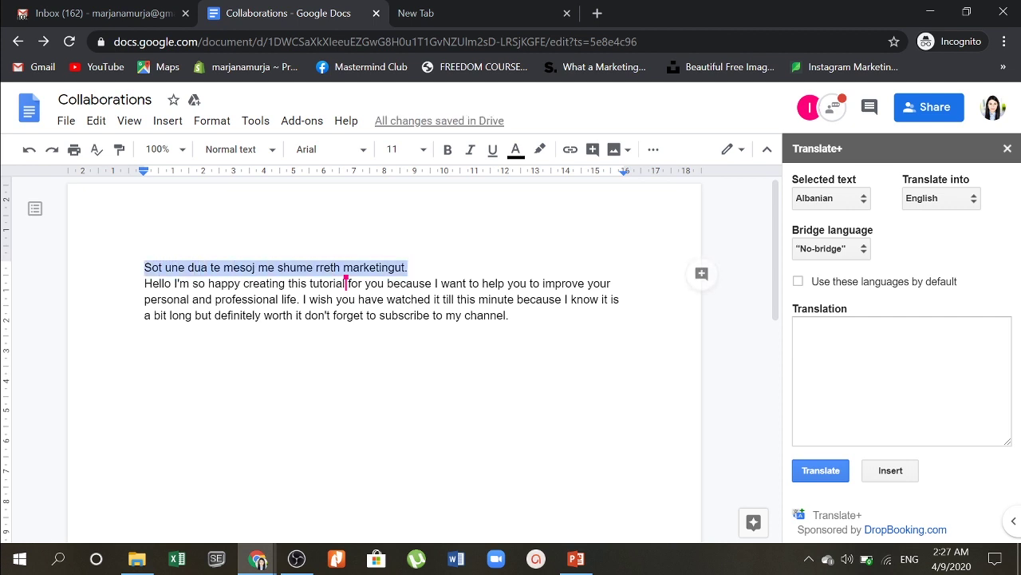
click(824, 472)
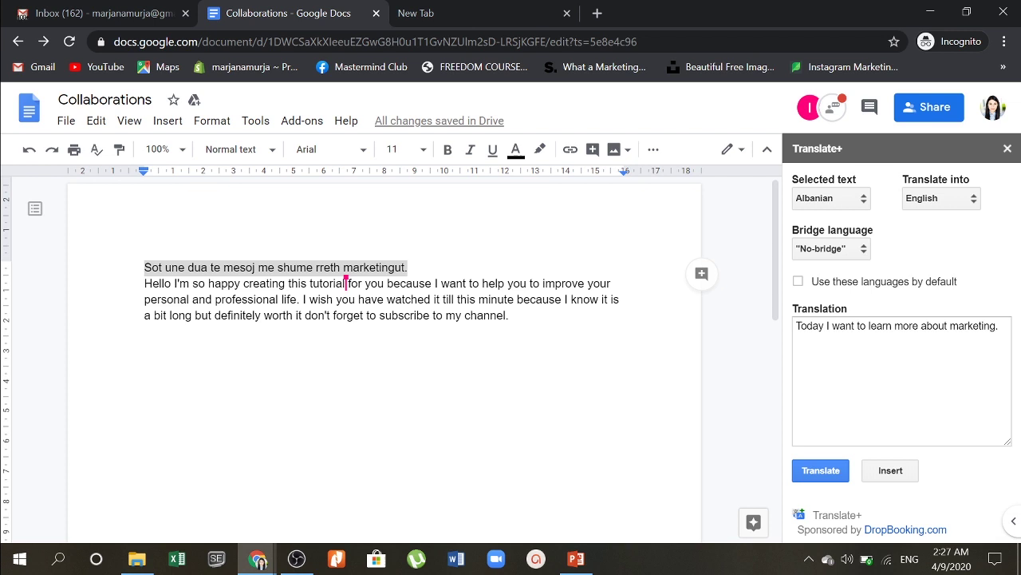
drag(1000, 325, 796, 326)
key(ctrl+c)
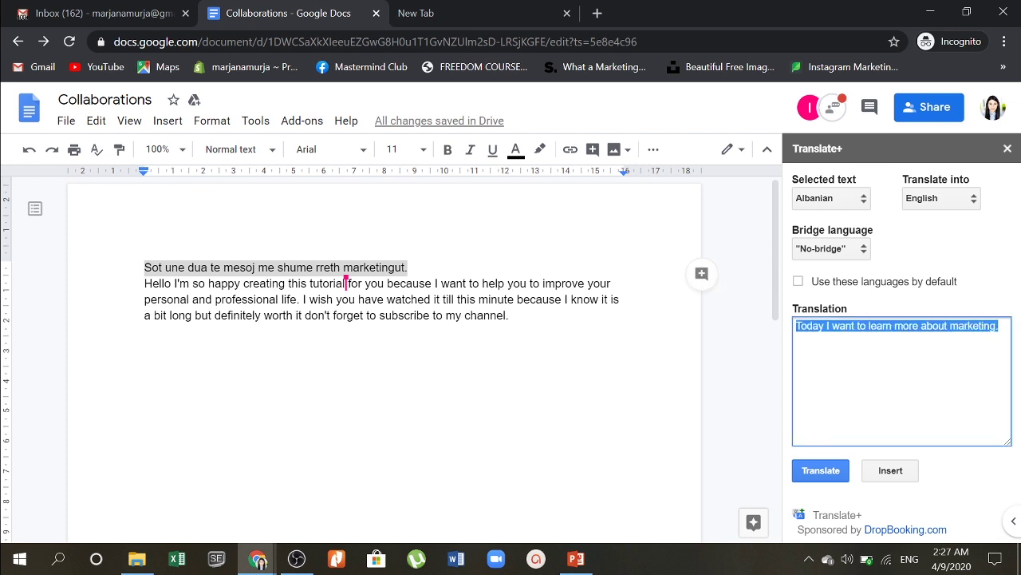
click(408, 268)
drag(408, 267, 144, 268)
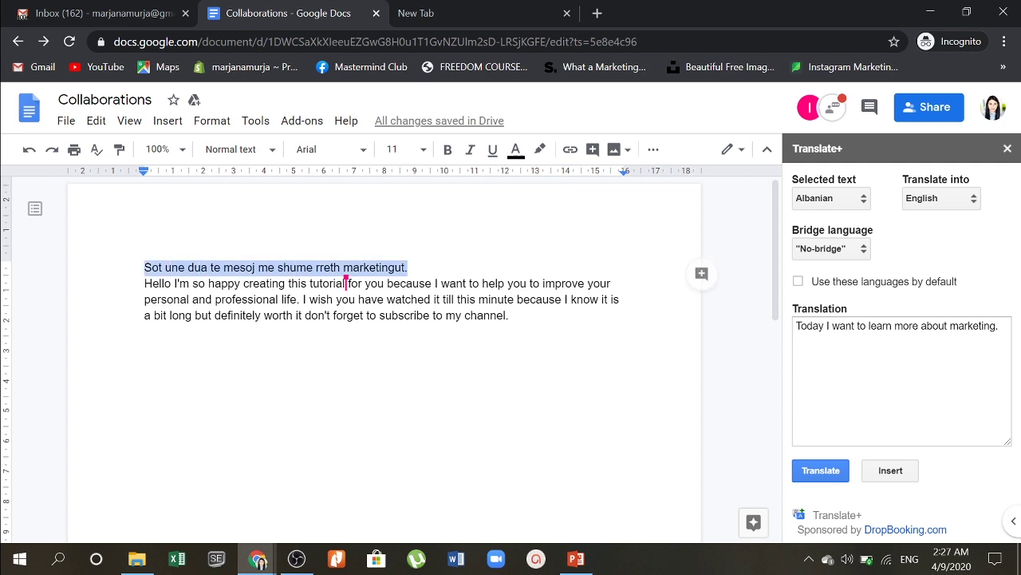
key(ctrl+v)
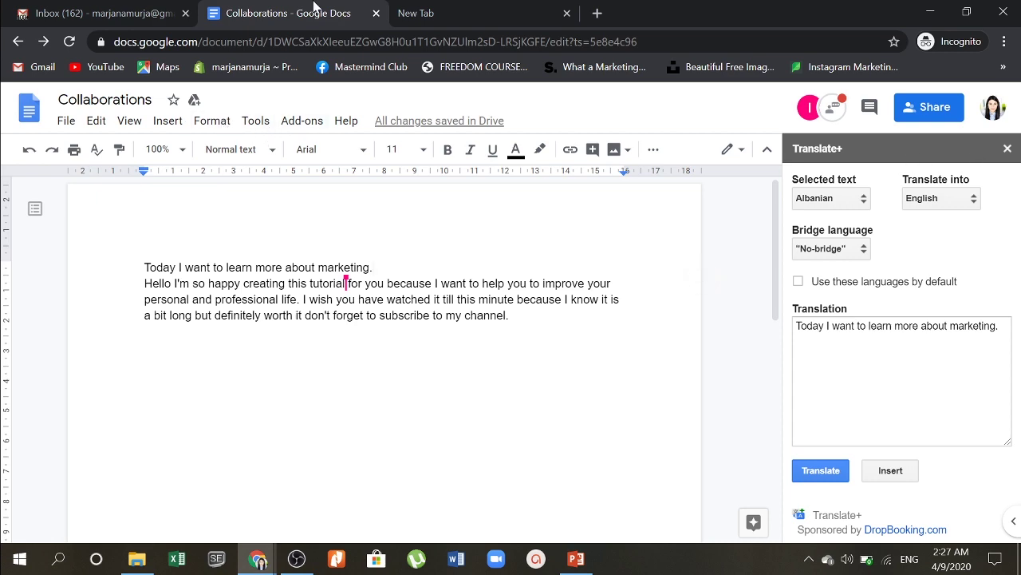
Step: Close the G Suite Marketplace page and the Collaborations document tab
click(297, 559)
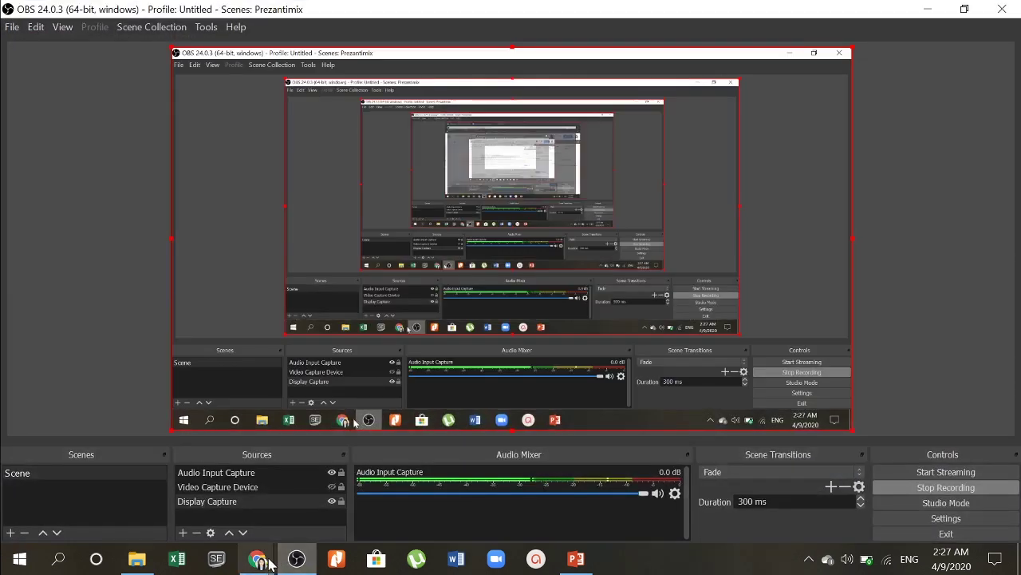
mouse_move(257, 559)
click(311, 514)
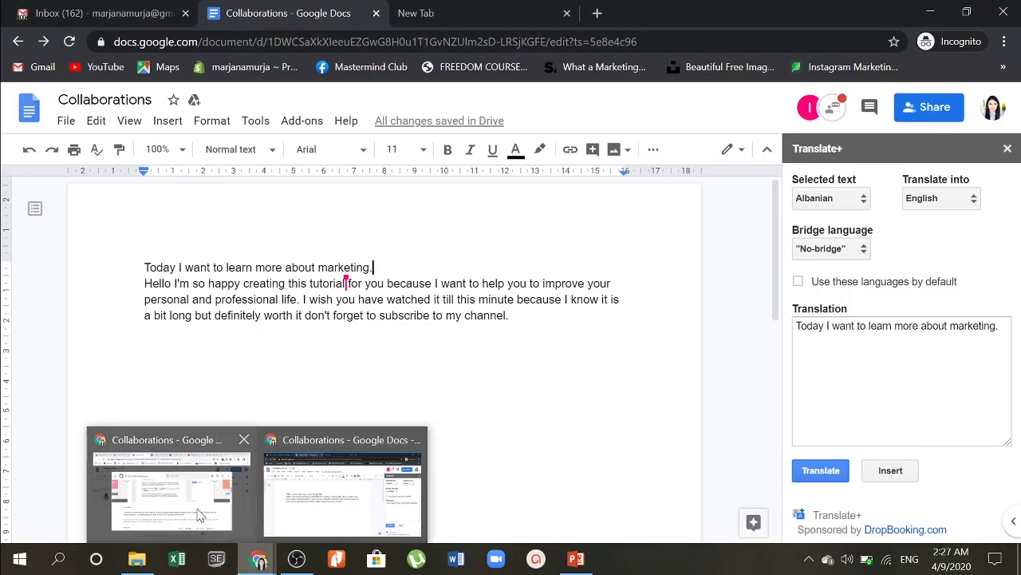
click(203, 515)
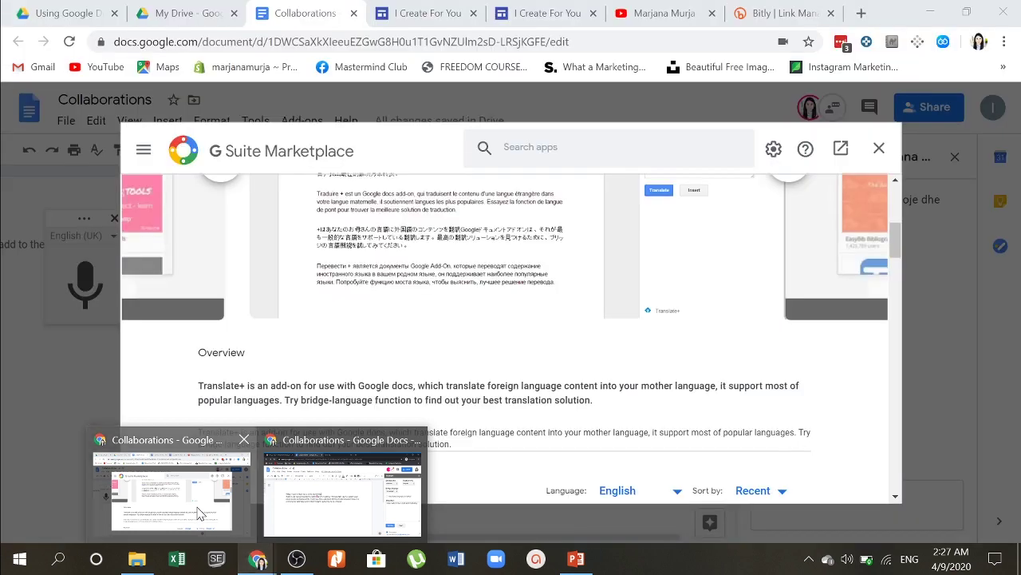
click(879, 148)
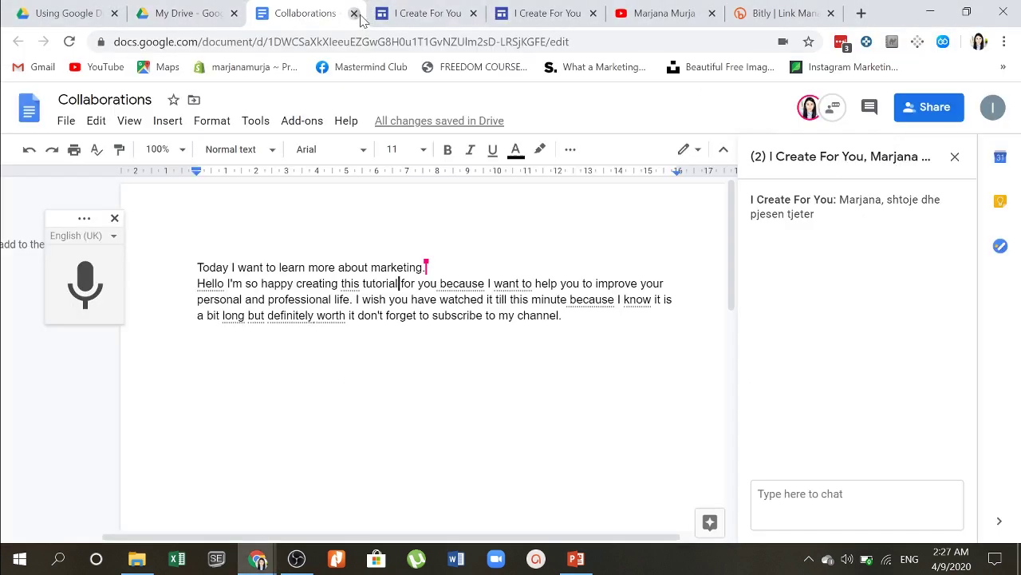
click(353, 12)
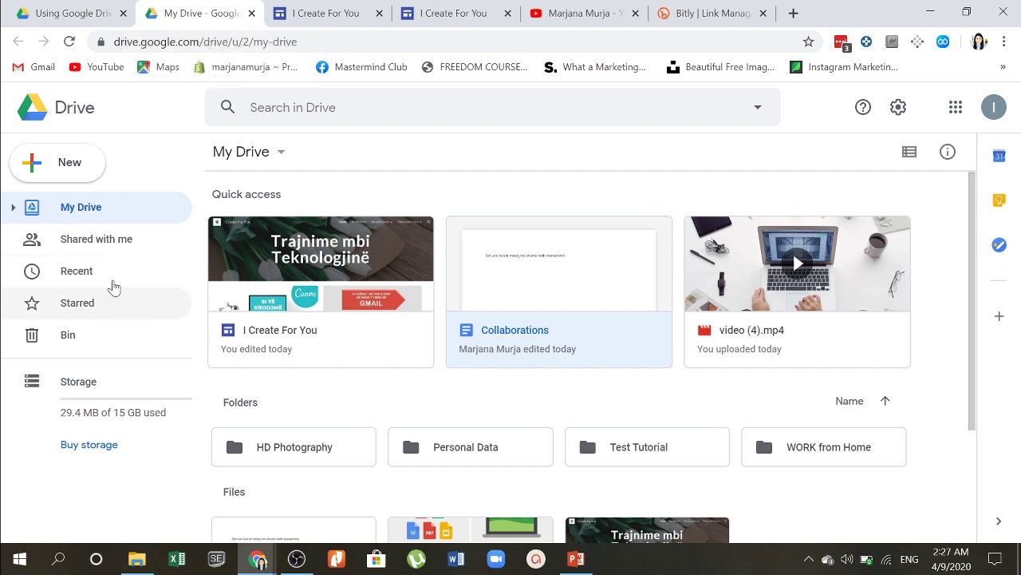
Step: Browse Shared with me, Recent, Starred and Bin in Google Drive
click(112, 253)
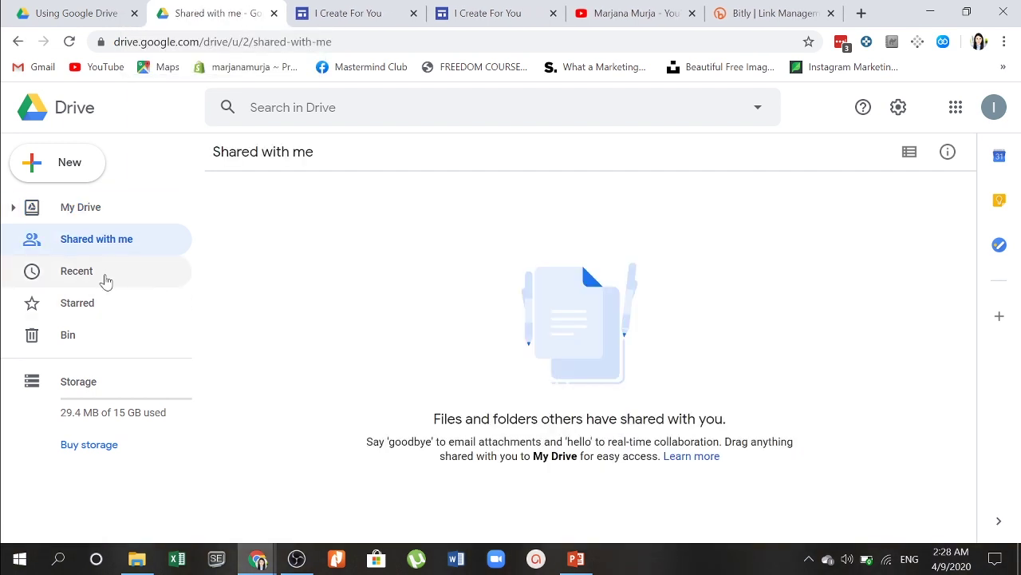
click(104, 281)
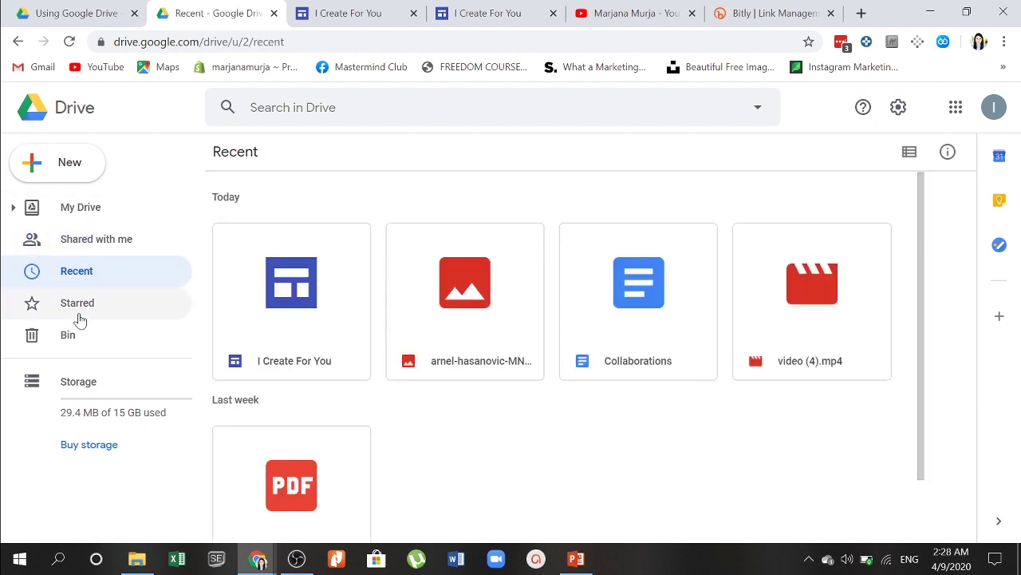
click(89, 320)
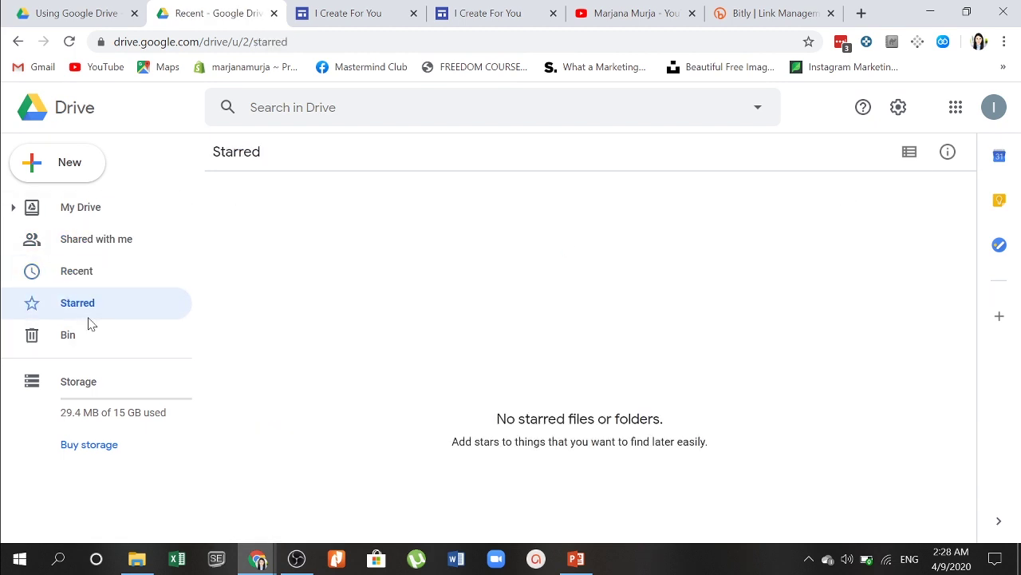
click(115, 273)
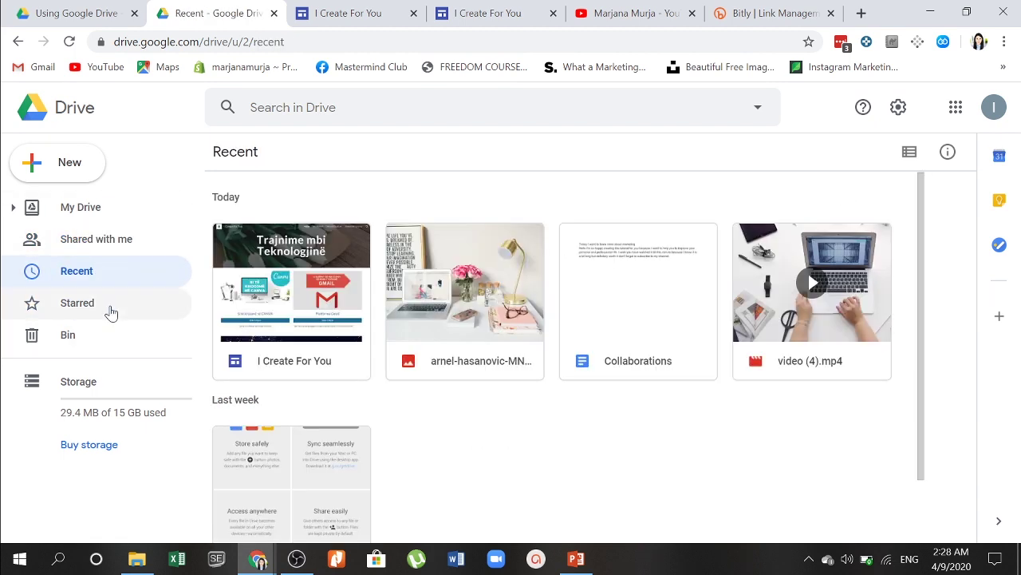
click(111, 311)
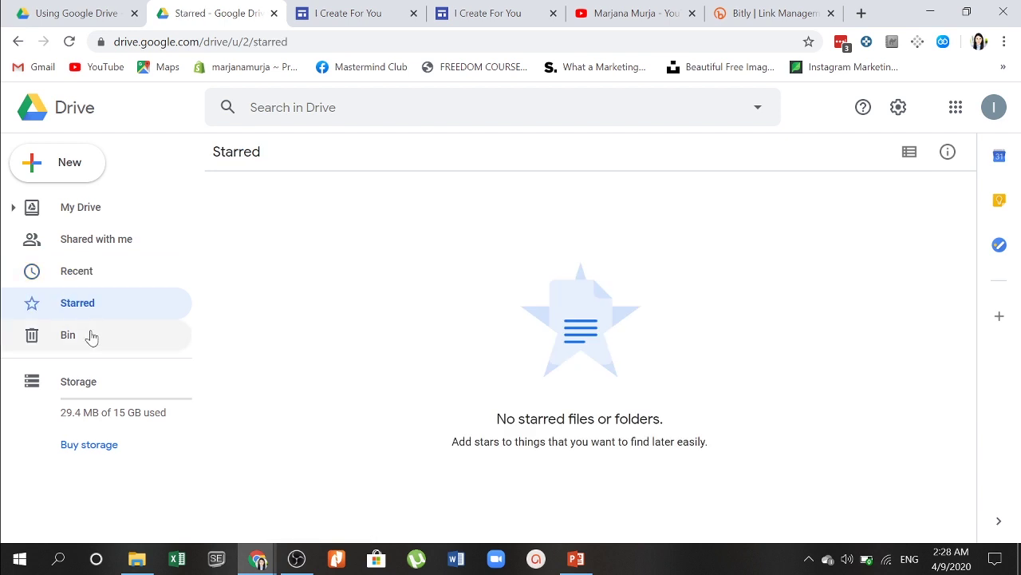
click(90, 335)
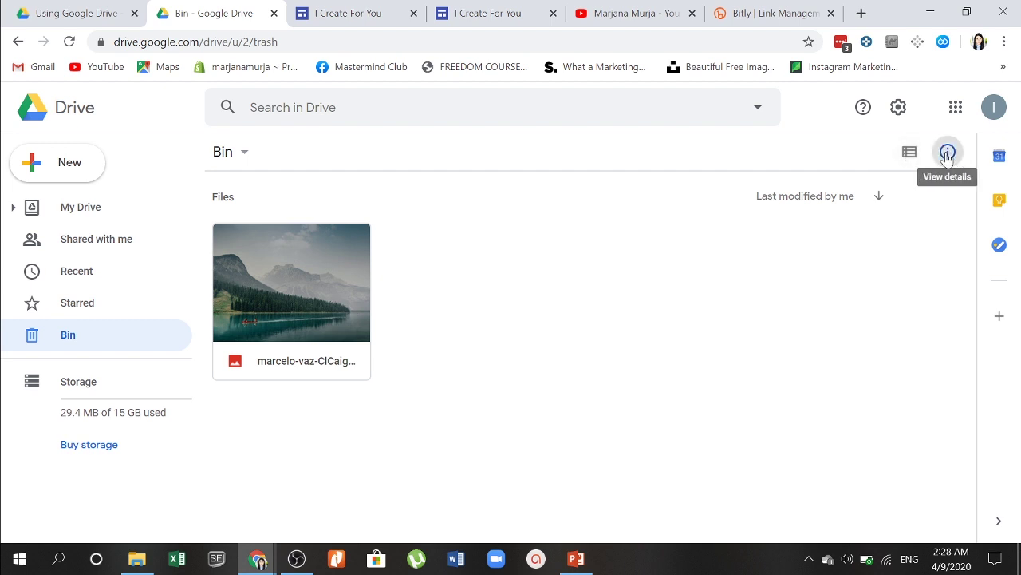
Step: Show the Bin's details pane in list view, then return via Starred and Recent to My Drive
click(947, 153)
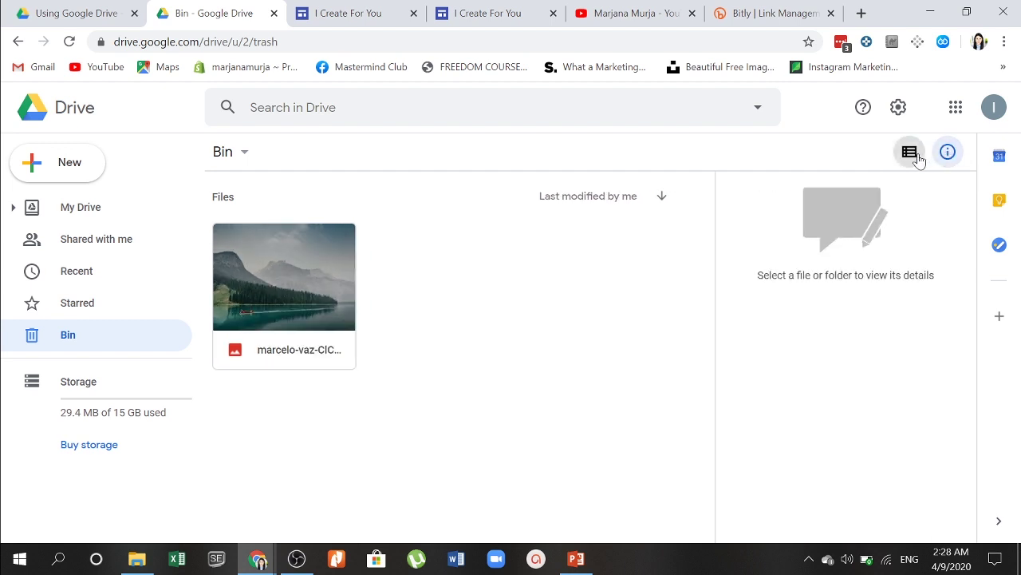
click(909, 151)
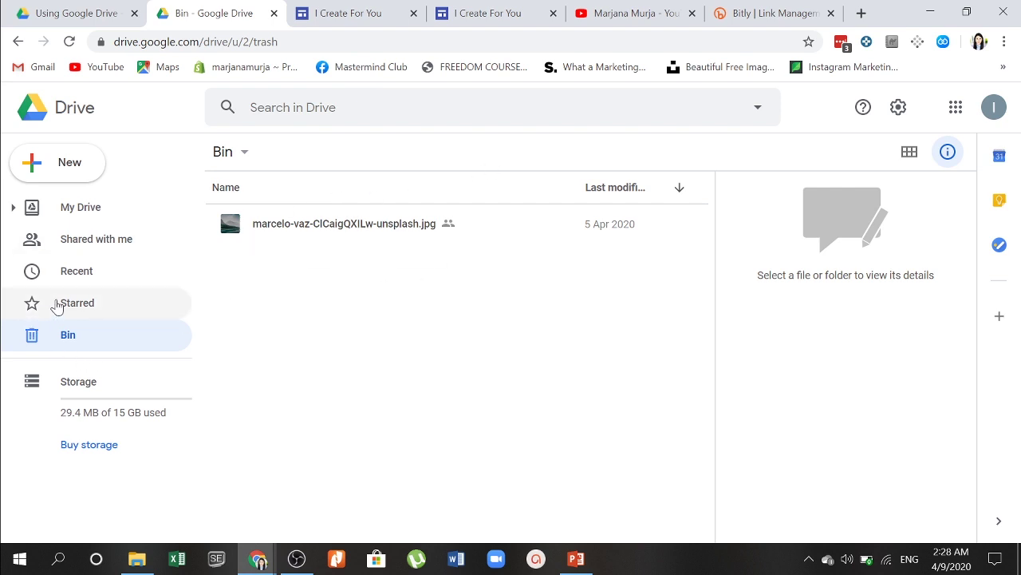
click(58, 304)
click(66, 279)
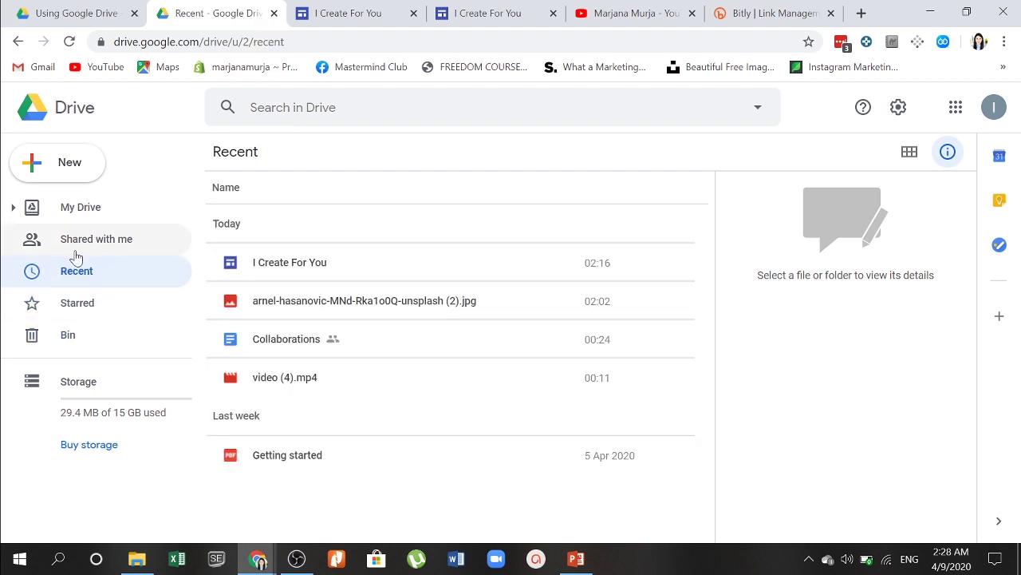
click(83, 212)
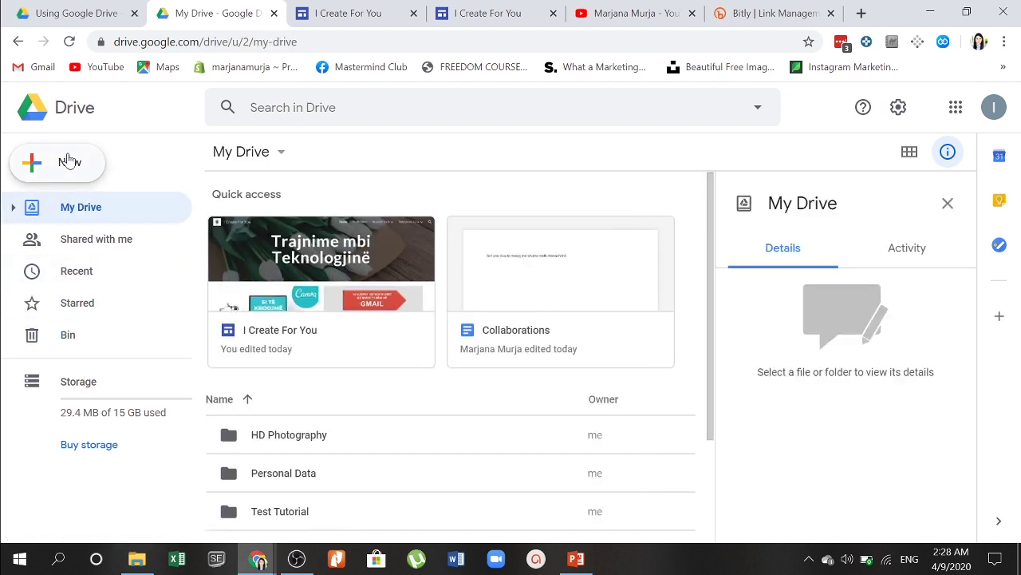
Step: Create a new Google Slides presentation and scroll through its Themes panel
click(69, 162)
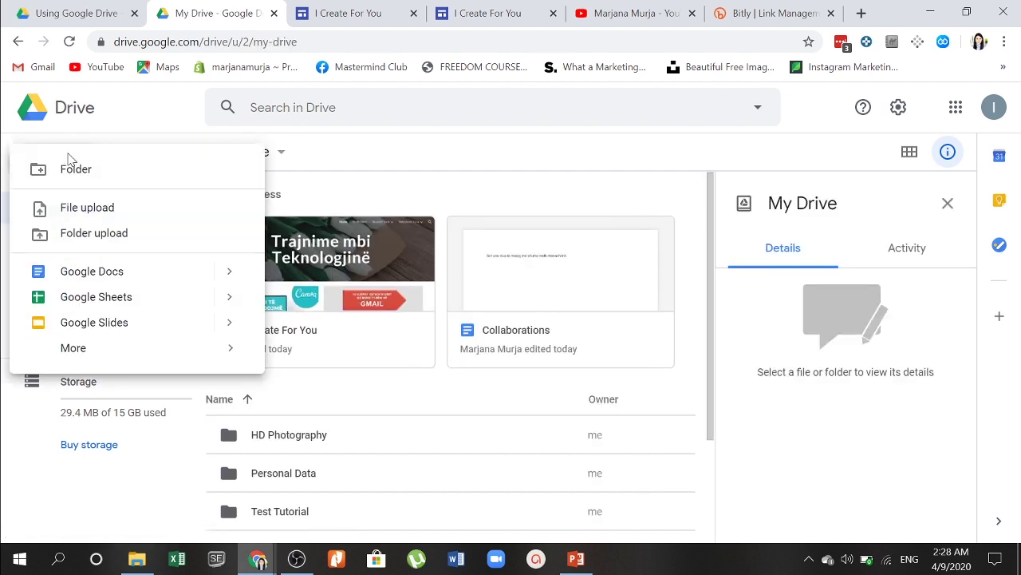
click(125, 329)
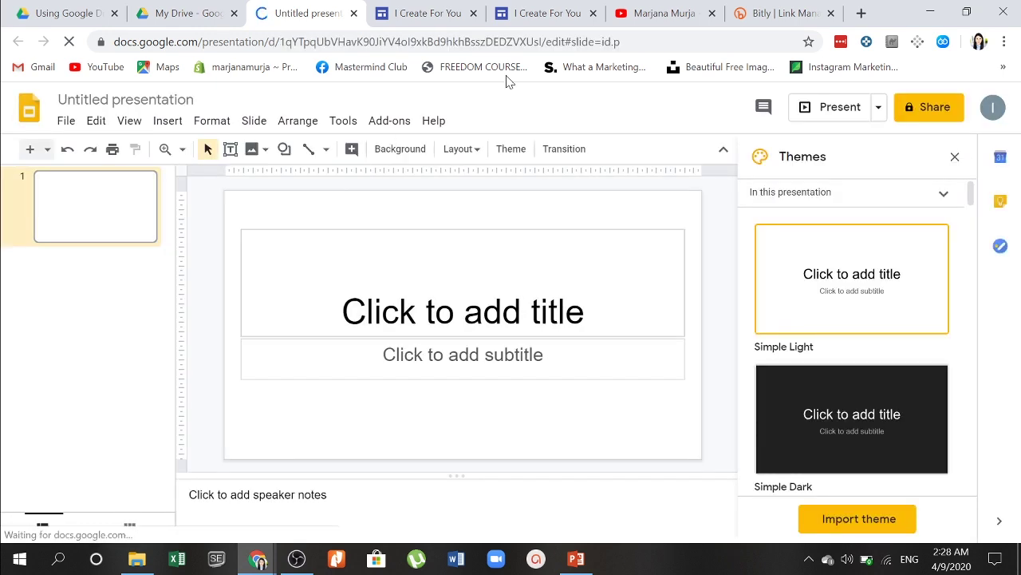
scroll(863, 477, down, 2)
scroll(862, 477, down, 5)
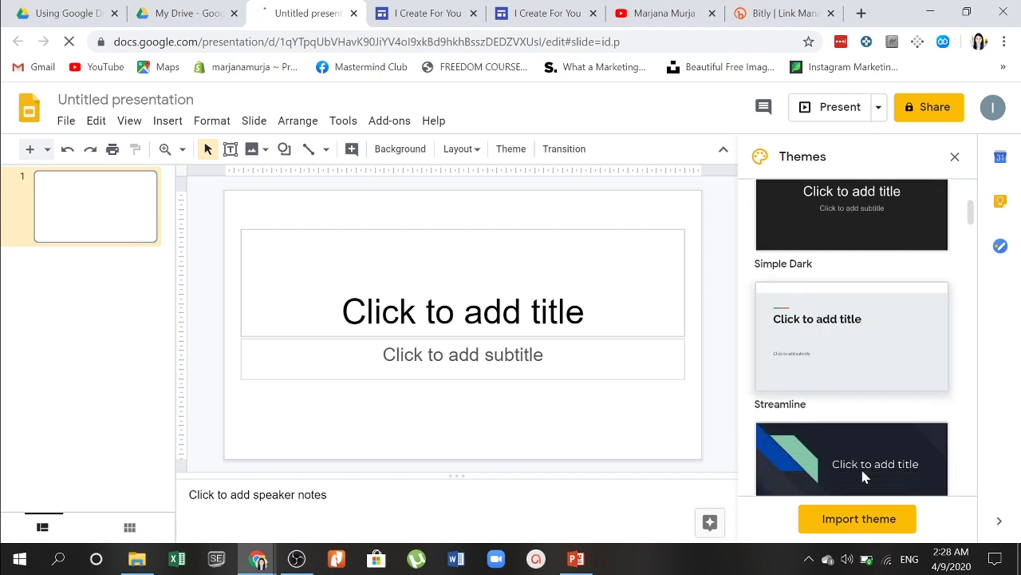
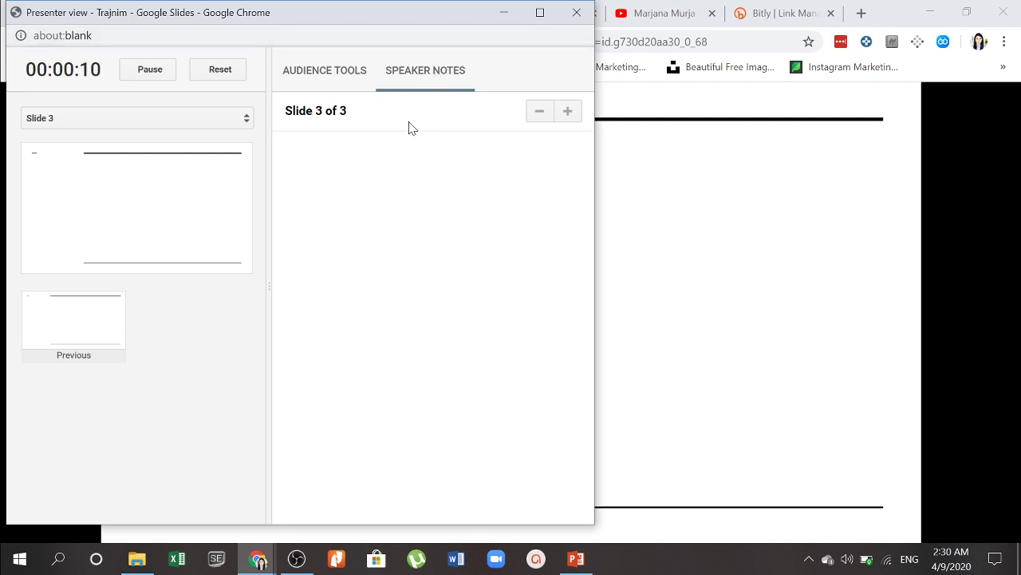
Step: Start a new audience Q&A session from Audience Tools, then return to the Collaborations document
click(321, 67)
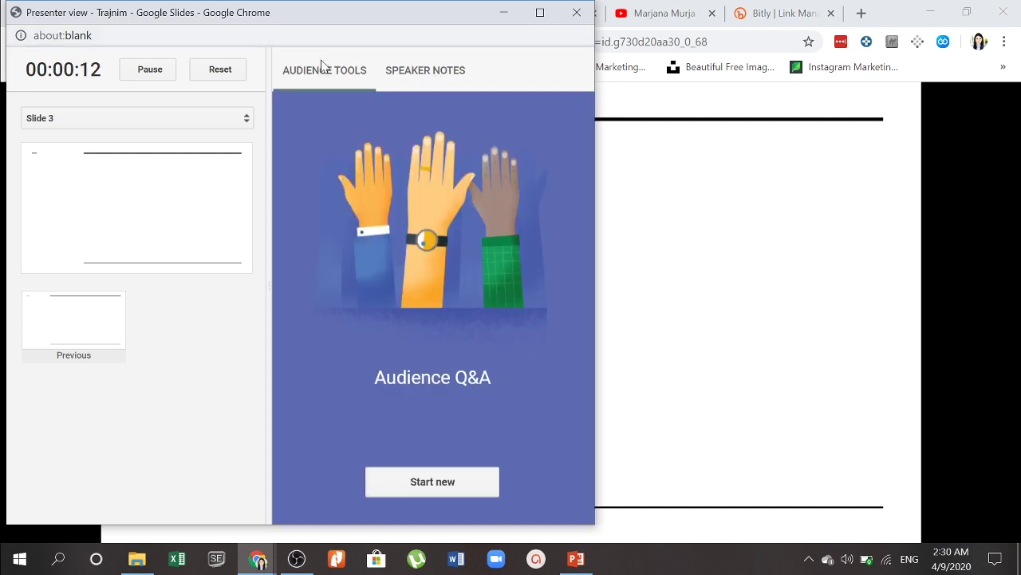
click(434, 482)
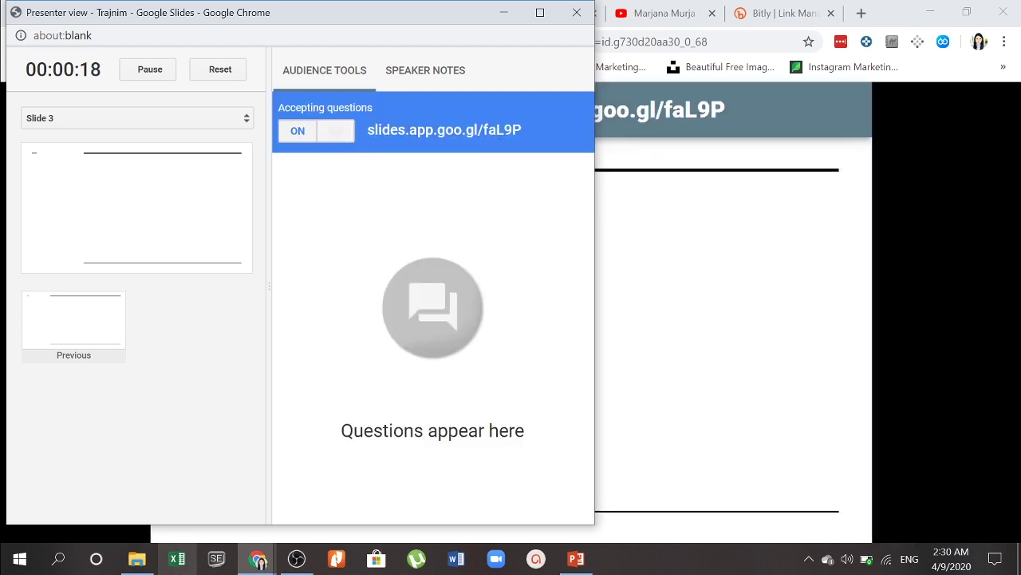
mouse_move(258, 557)
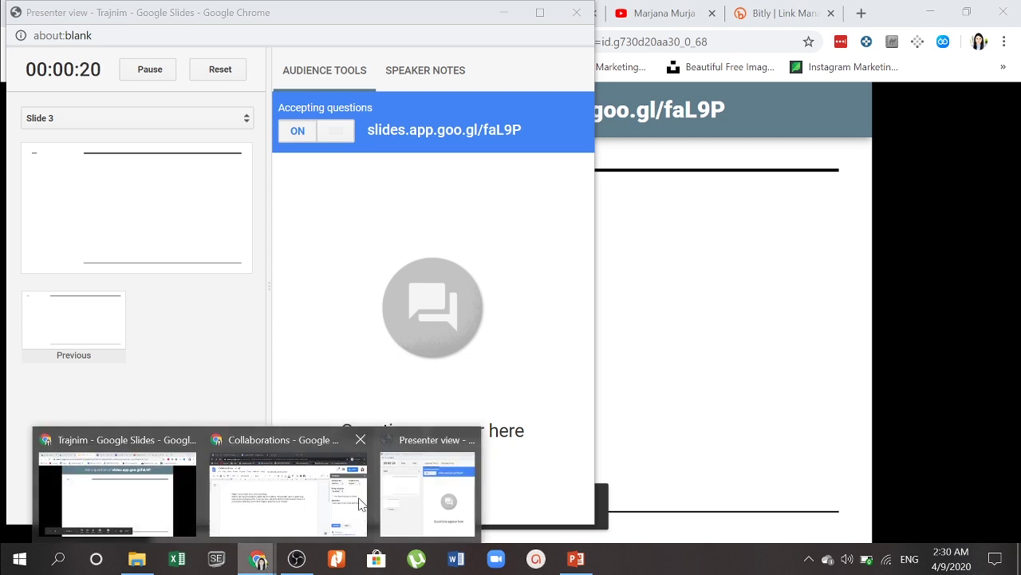
click(289, 485)
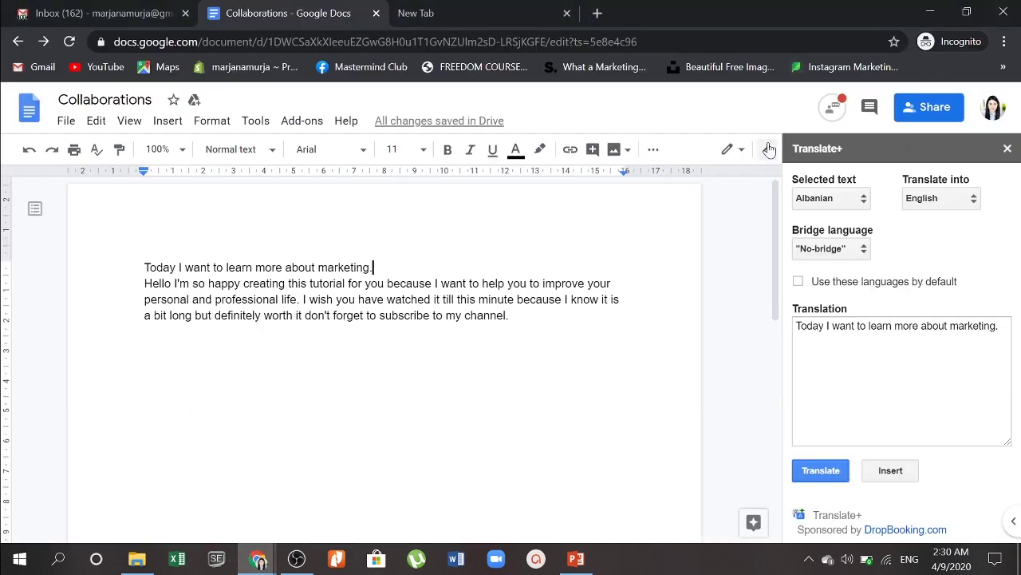
click(102, 10)
click(294, 11)
click(82, 8)
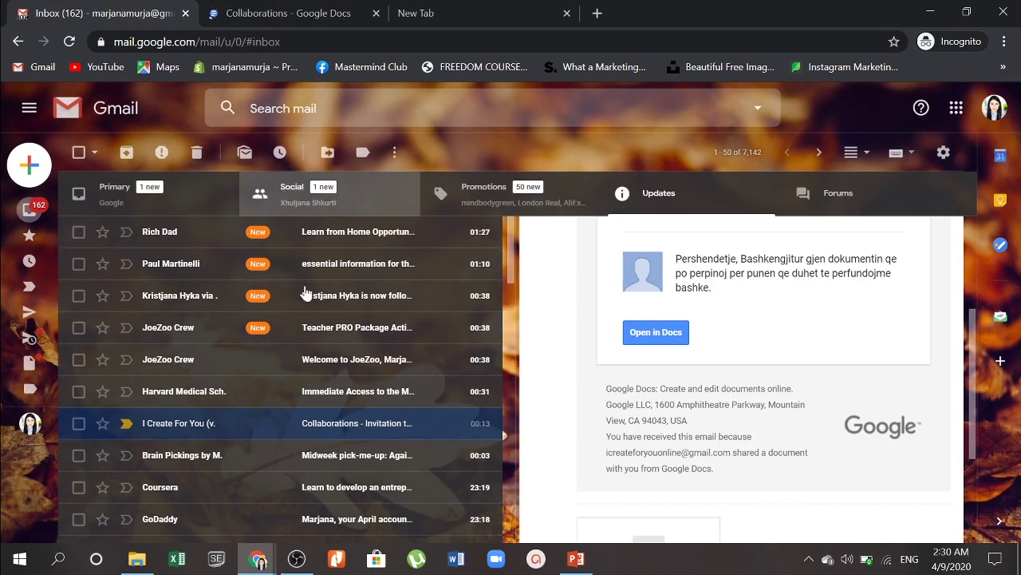
click(130, 200)
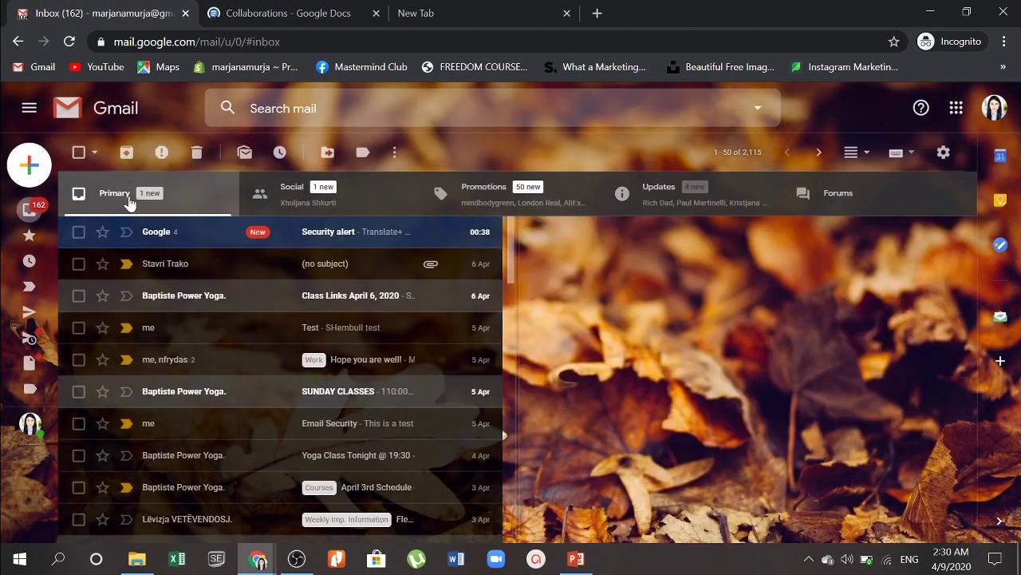
click(194, 232)
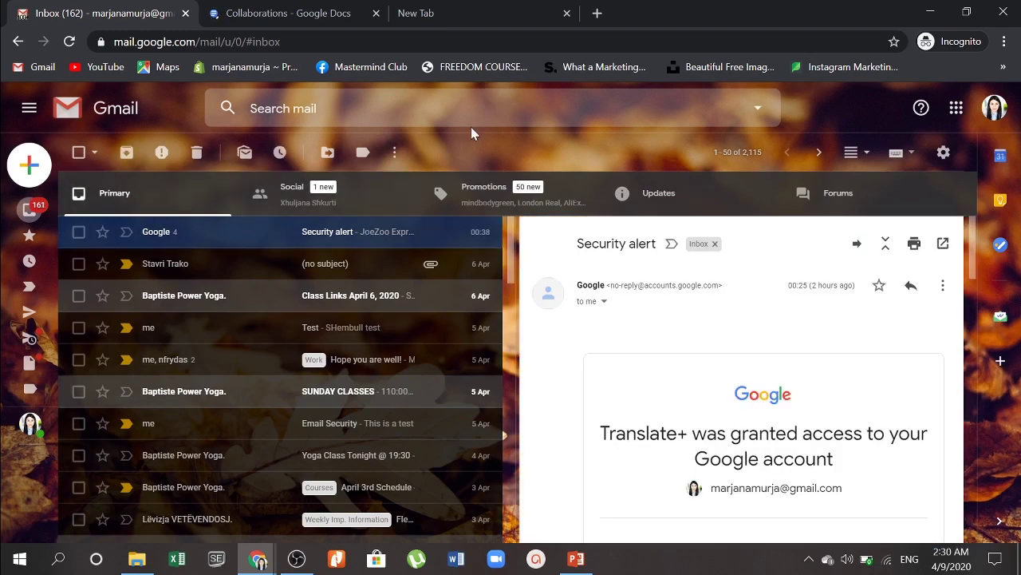
click(660, 216)
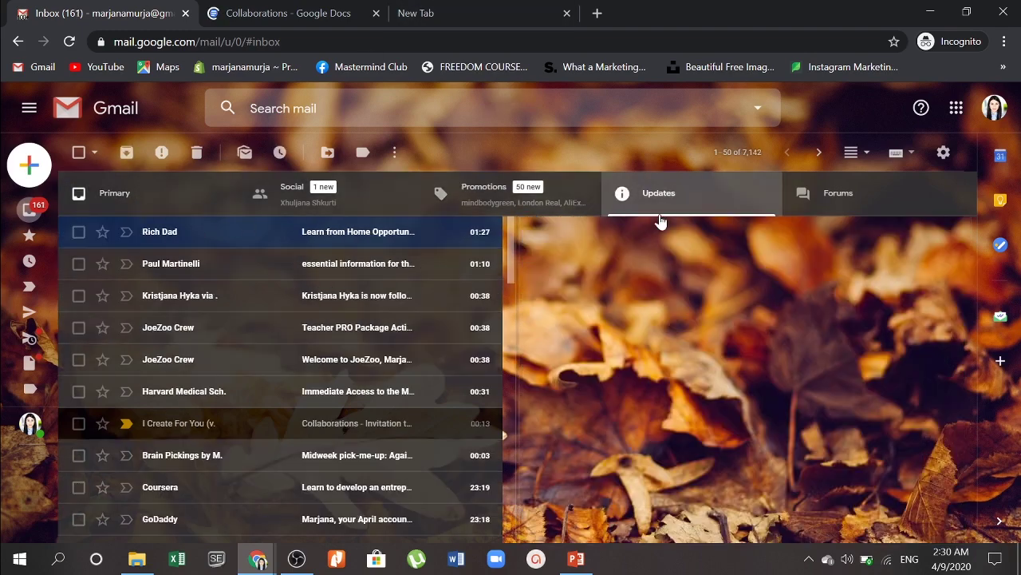
click(552, 199)
click(363, 7)
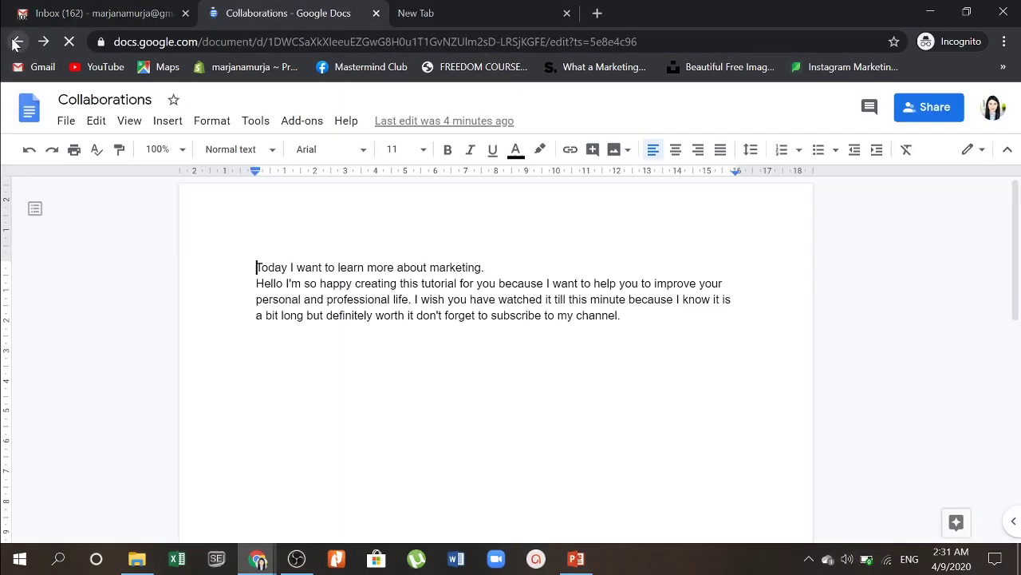
Step: Navigate from the Google Docs home to the Google Slides home page
click(29, 109)
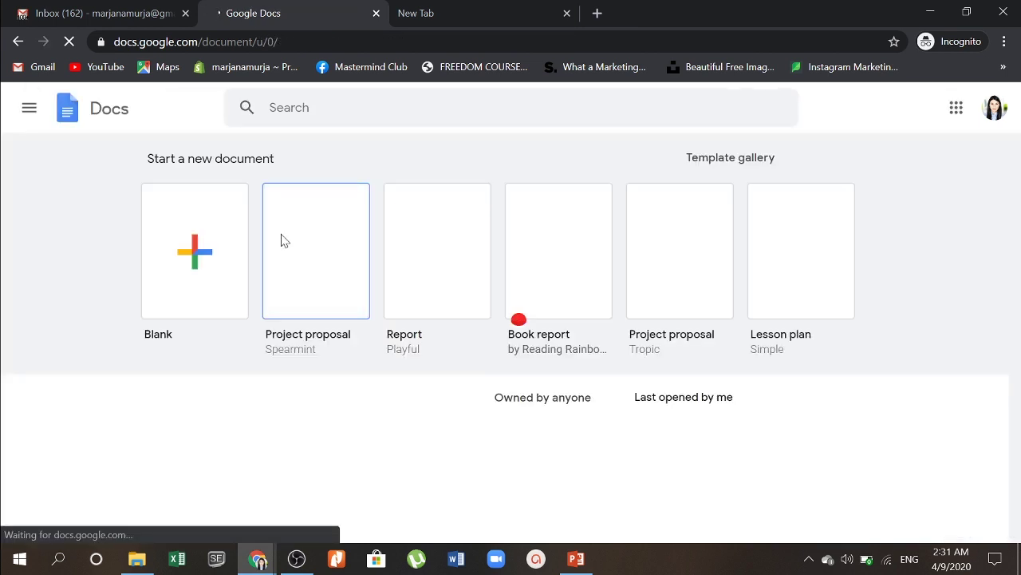
click(30, 108)
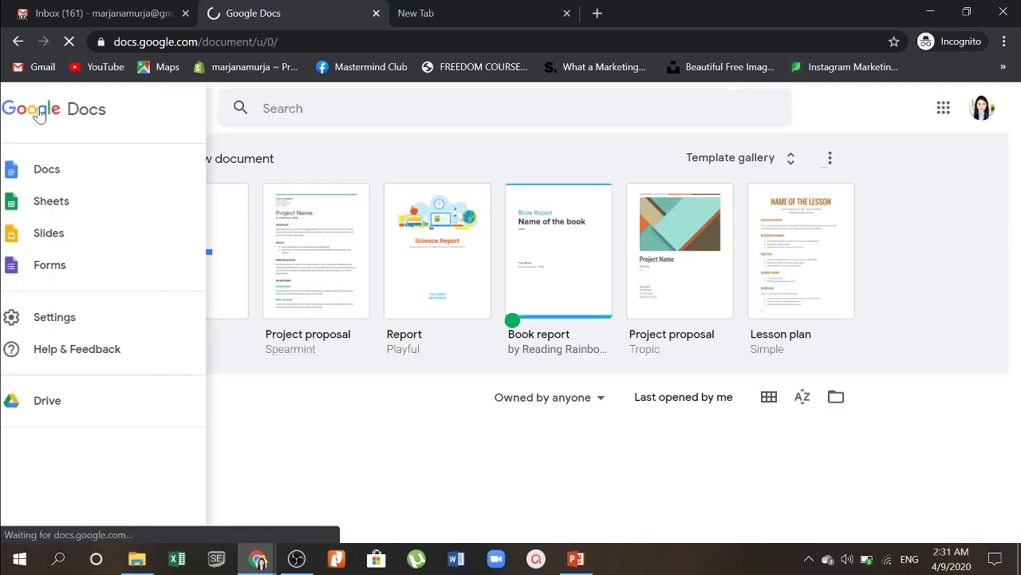
click(65, 233)
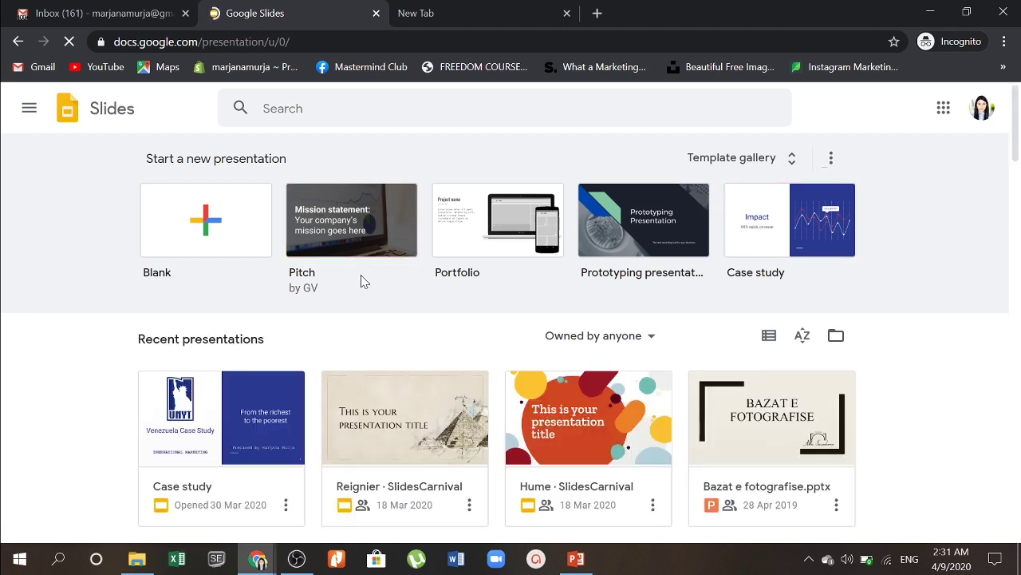
scroll(381, 288, down, 2)
scroll(382, 295, up, 1)
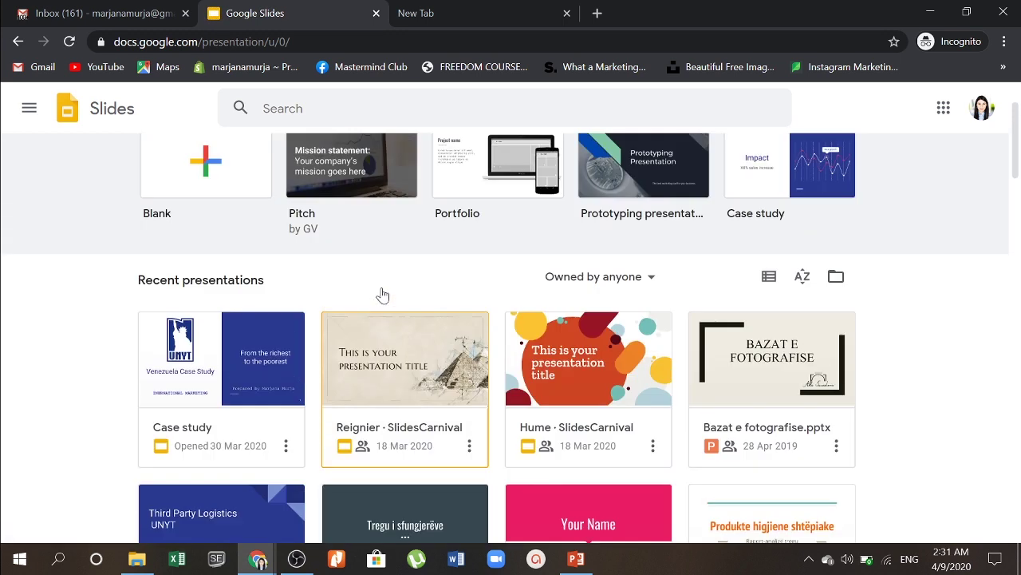
scroll(382, 295, up, 1)
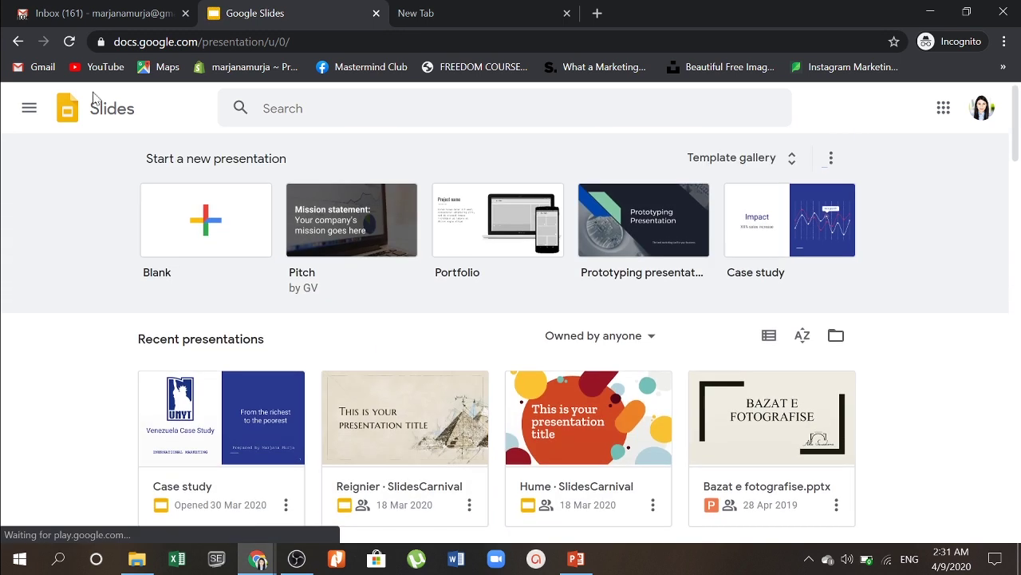
Step: Open Trajnim from Google Drive's Quick access and return to its presenter view
click(944, 108)
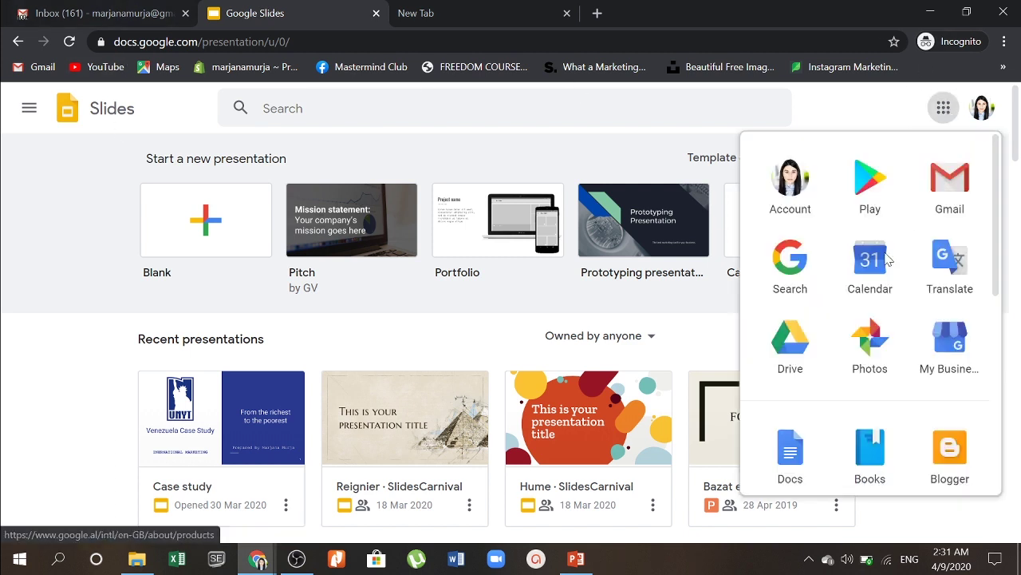
click(799, 364)
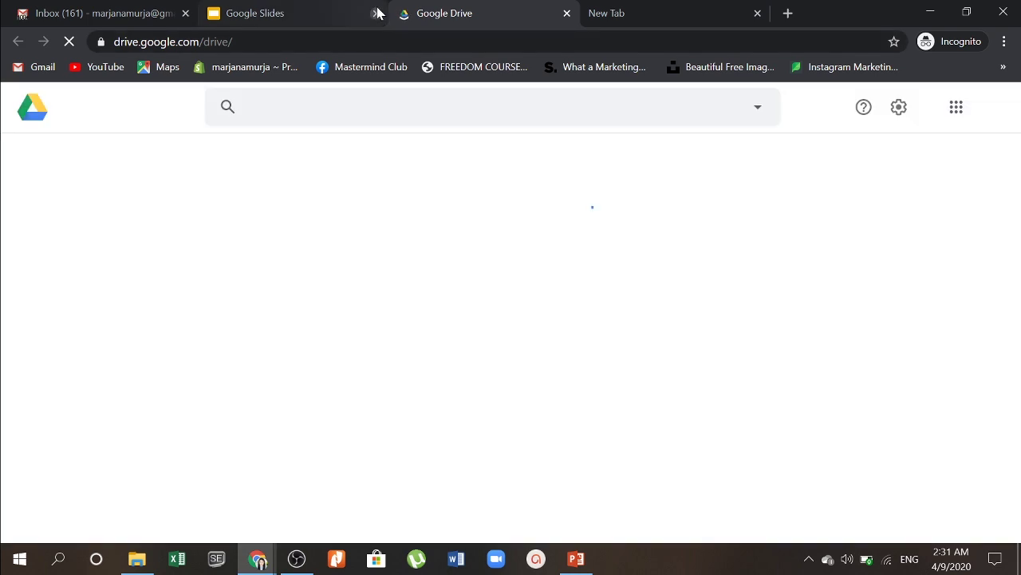
click(376, 13)
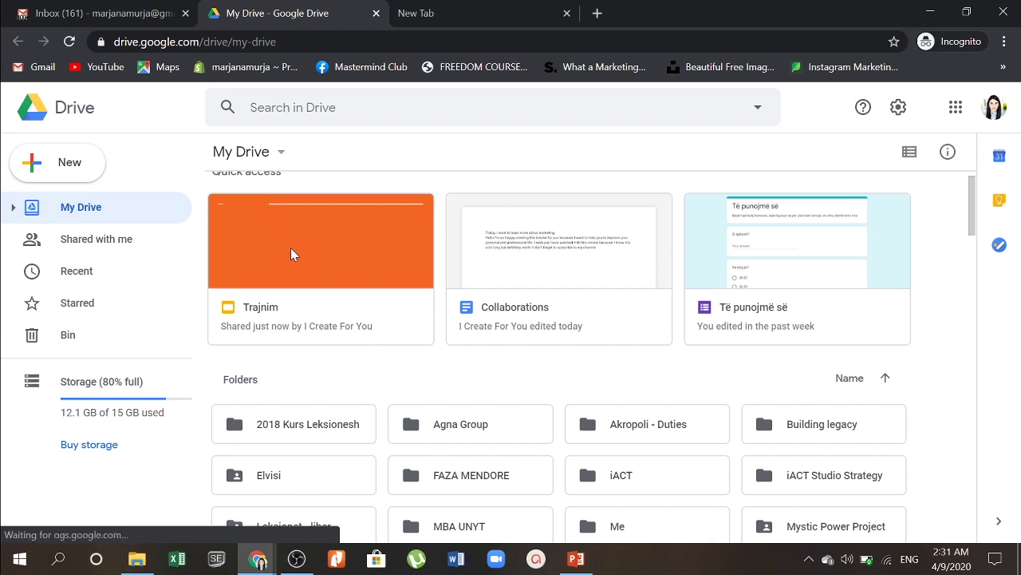
click(291, 249)
double_click(291, 249)
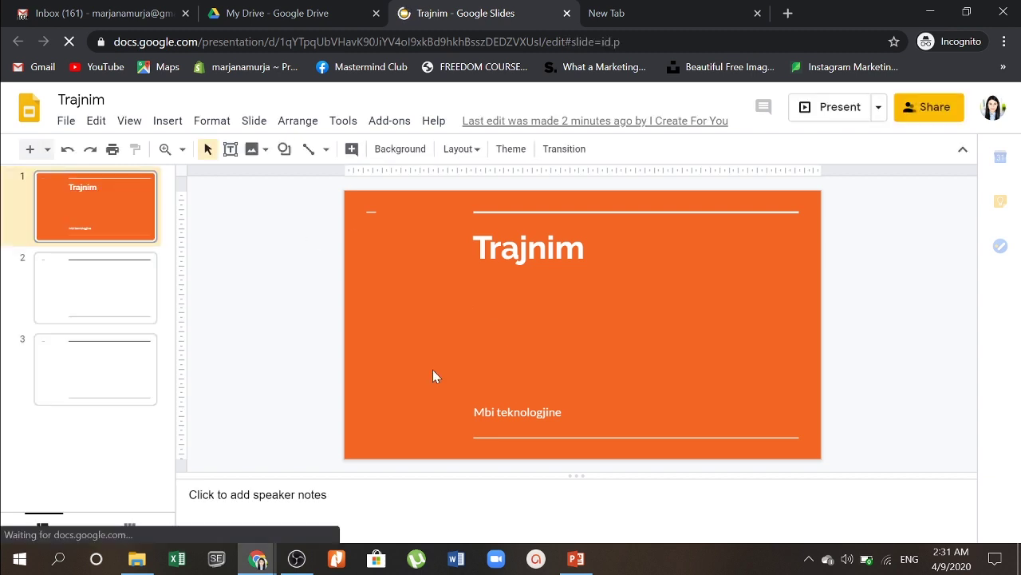
mouse_move(257, 559)
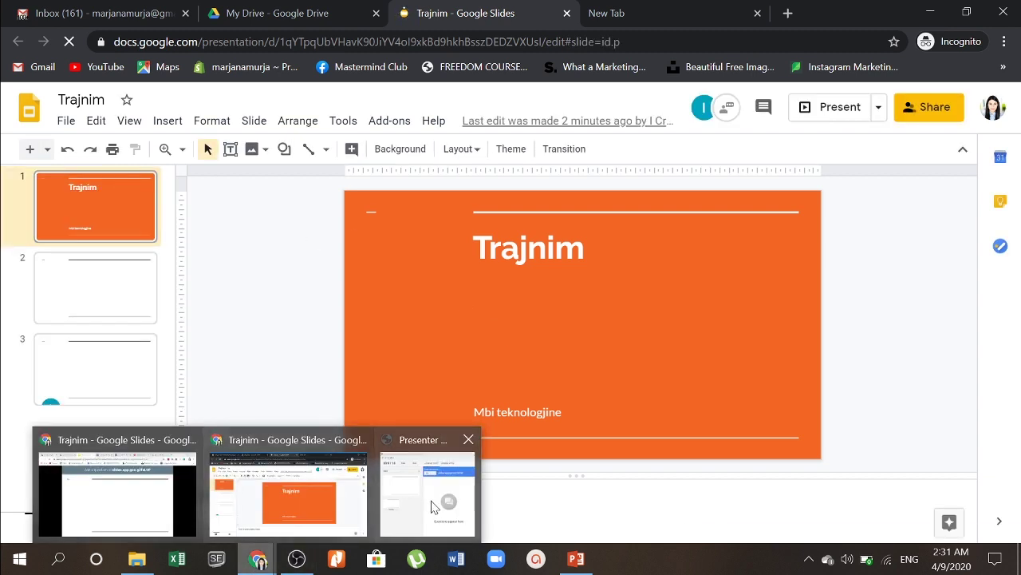
click(445, 504)
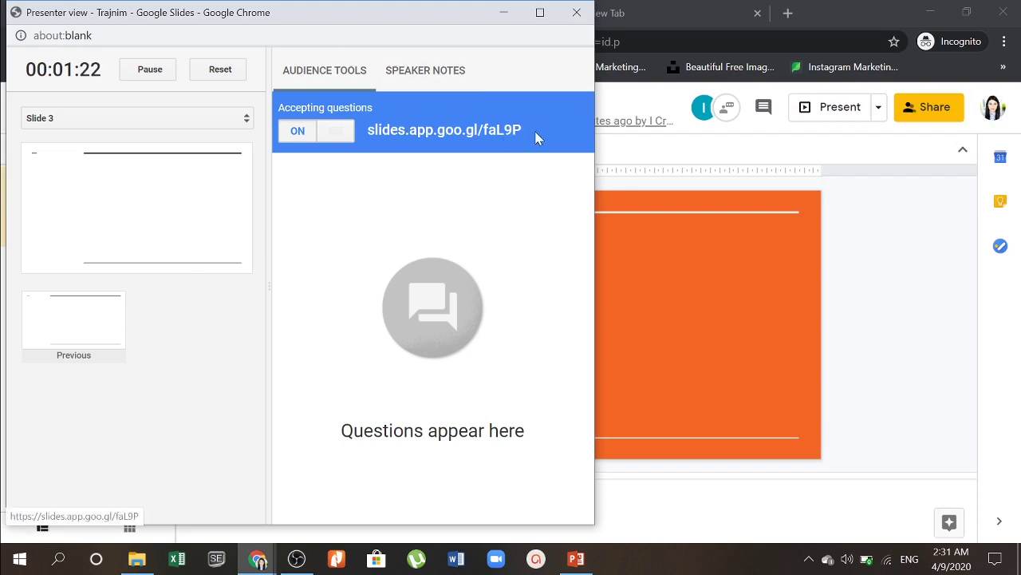
Step: Open the slides.app.goo.gl audience Q&A page alongside the Trajnim presentation
double_click(387, 135)
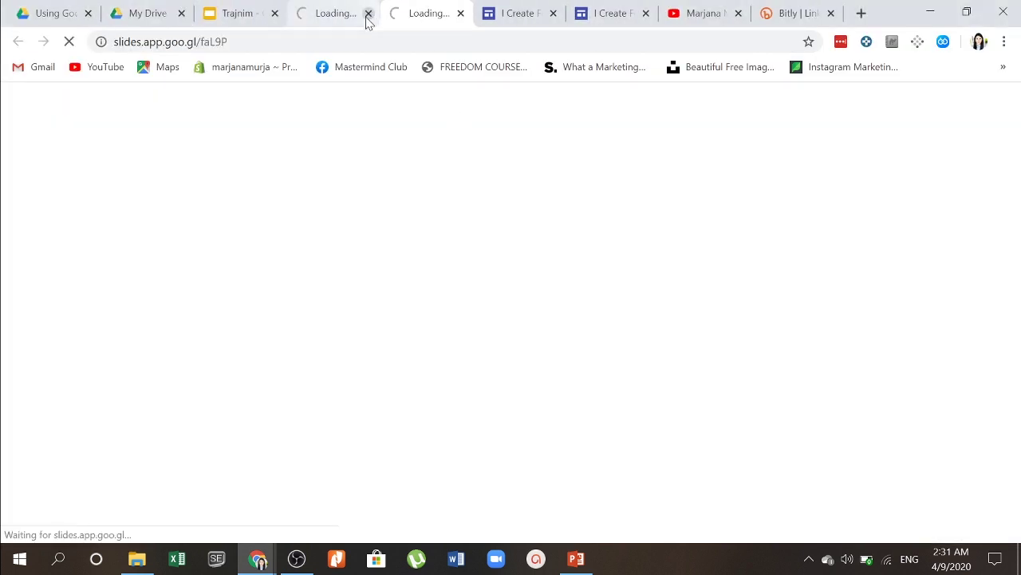
click(367, 12)
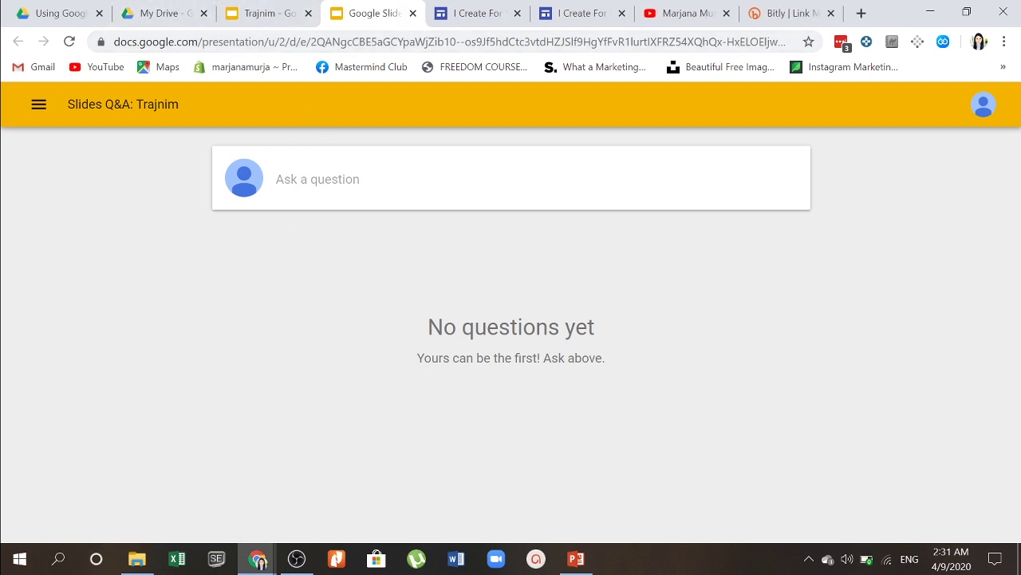
click(284, 7)
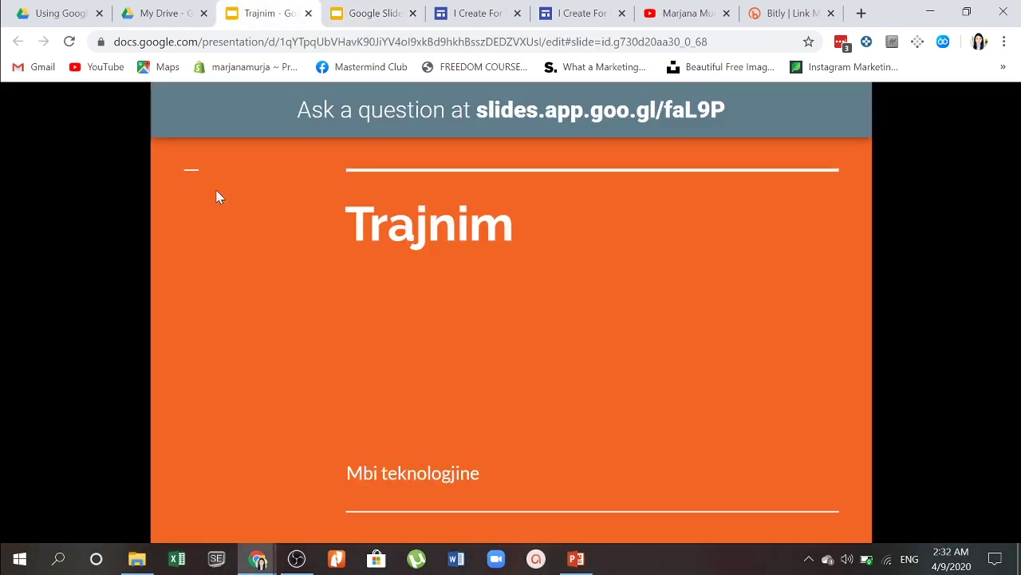
click(364, 8)
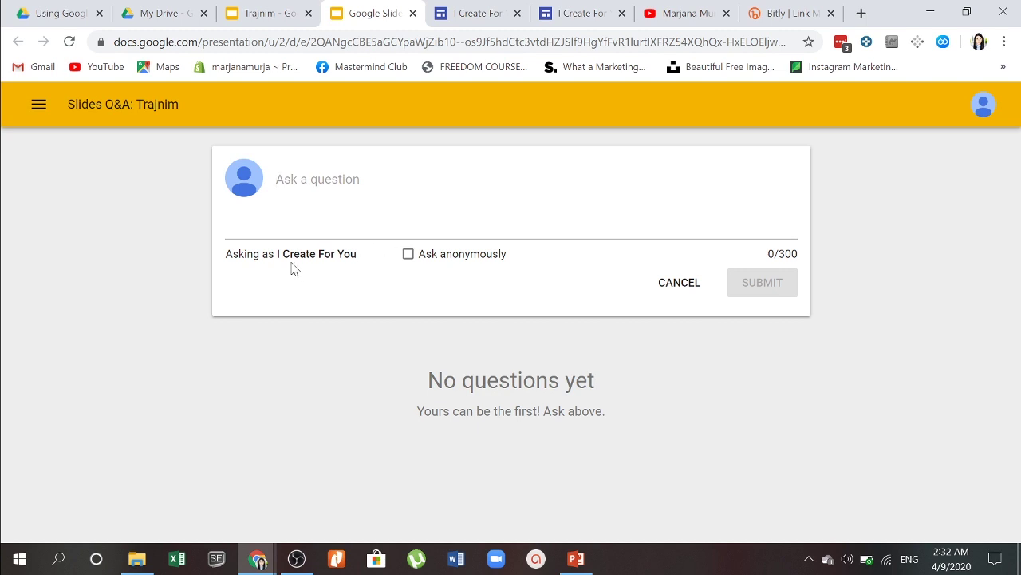
Step: Submit the anonymous question 'Sa kohe shkon trajnimi dhe sa kushton?' and check the presentation
click(409, 254)
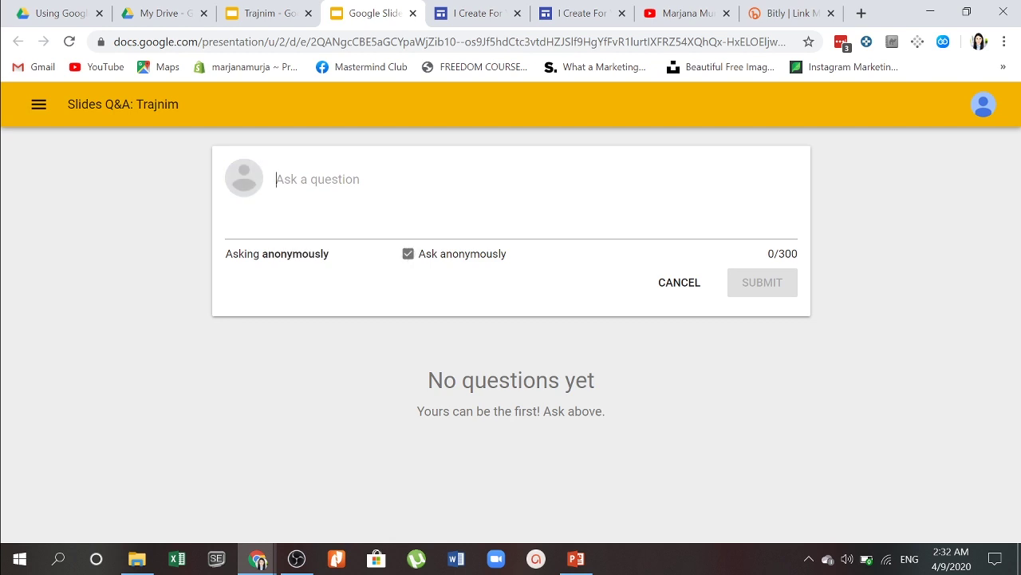
text(Sa)
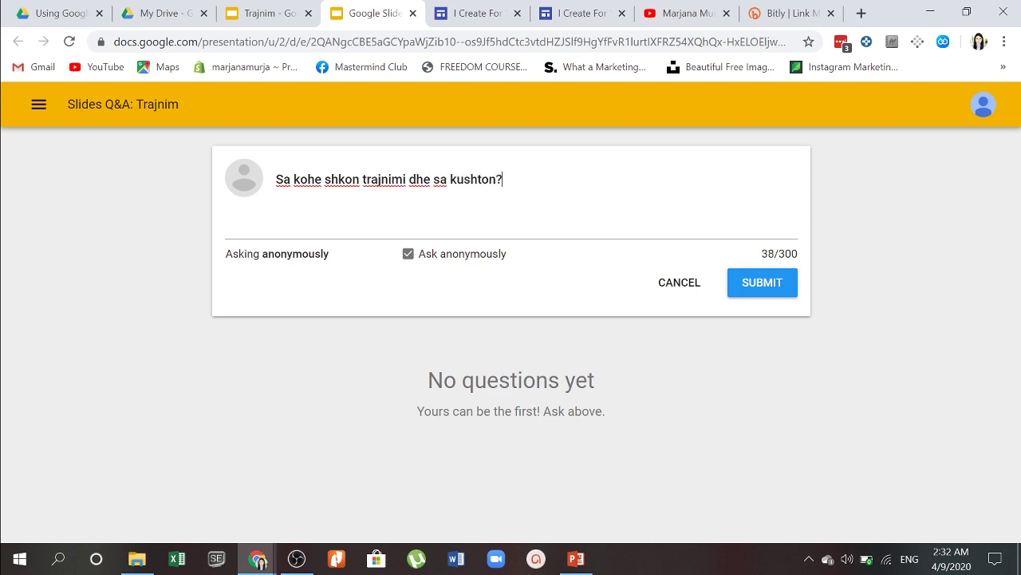
click(741, 284)
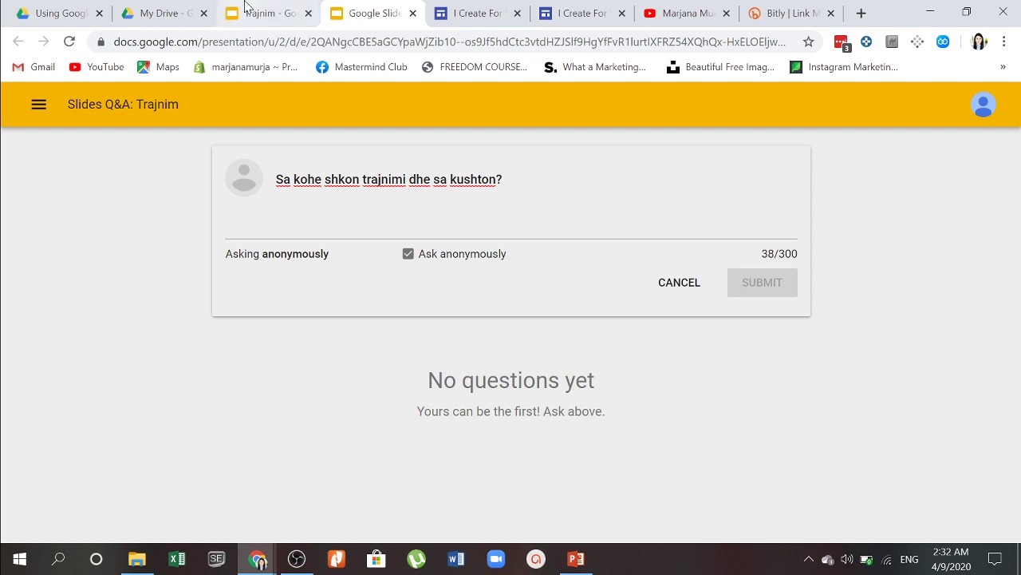
click(268, 13)
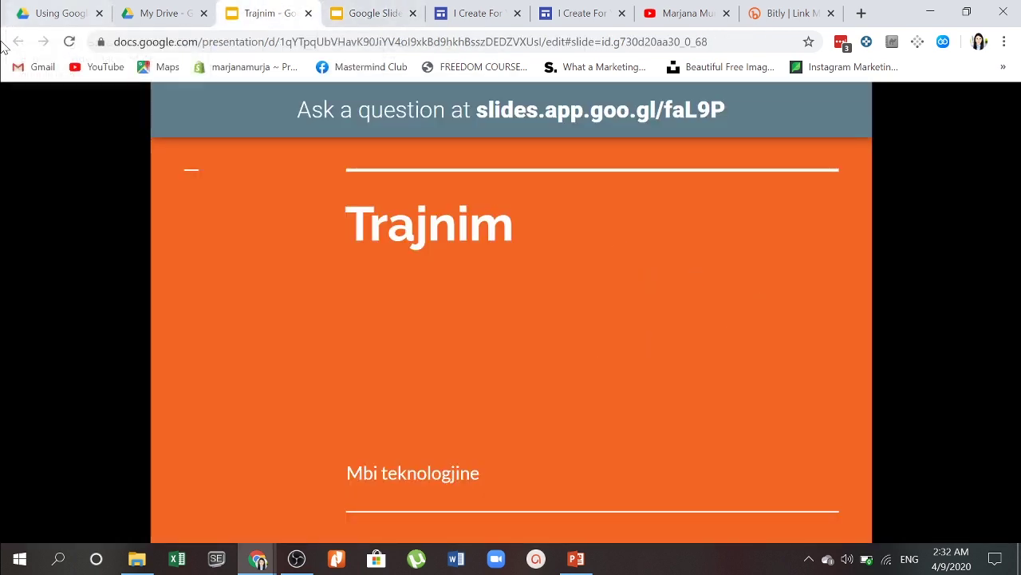
click(395, 10)
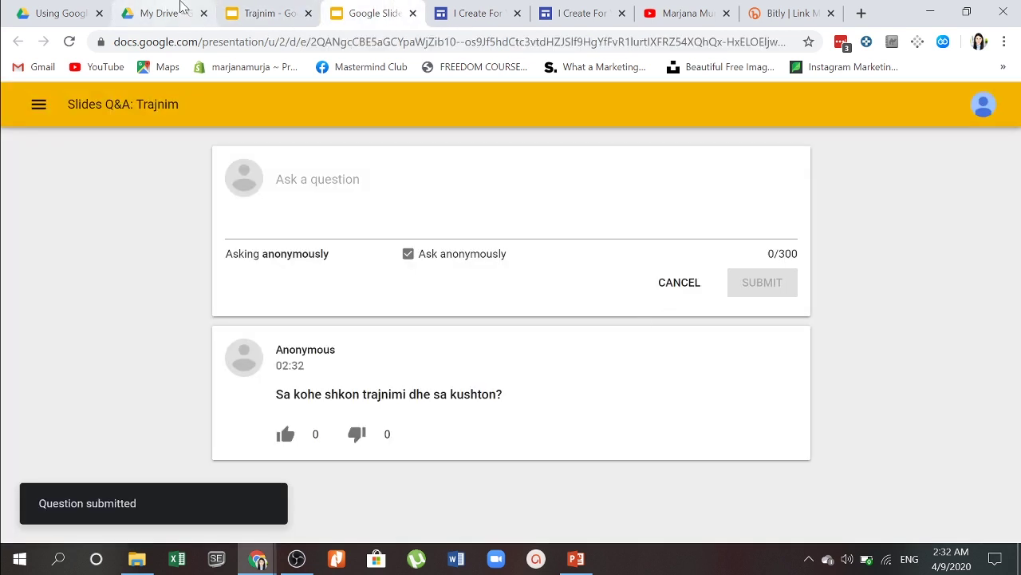
click(267, 11)
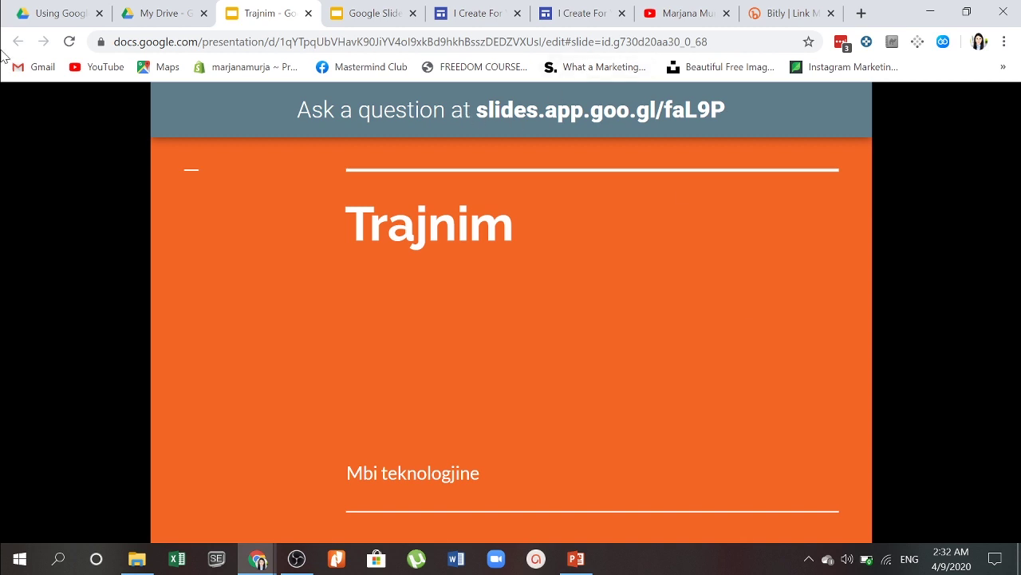
click(154, 9)
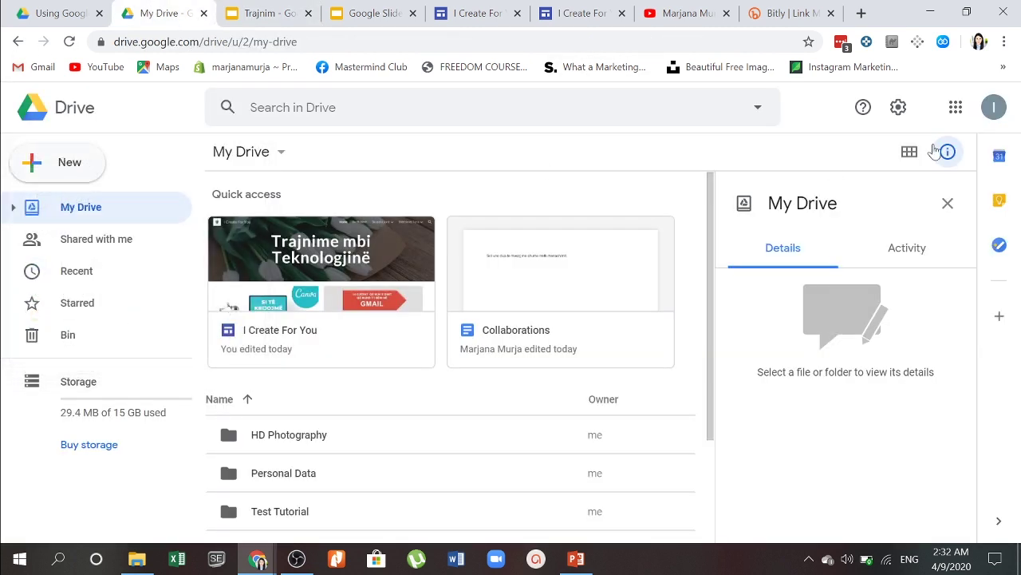
scroll(541, 327, down, 2)
scroll(527, 315, up, 2)
click(102, 248)
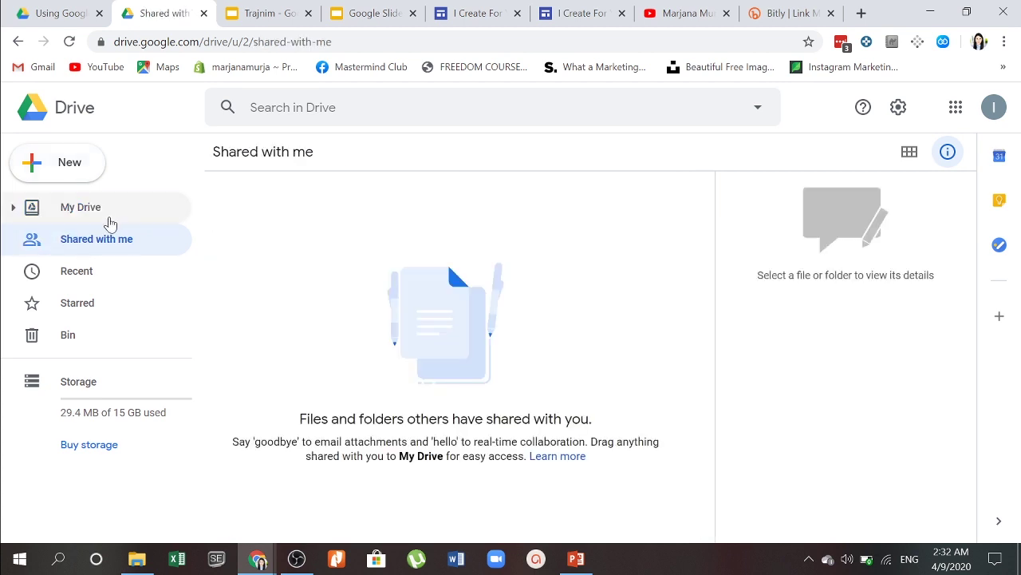
click(113, 214)
click(101, 278)
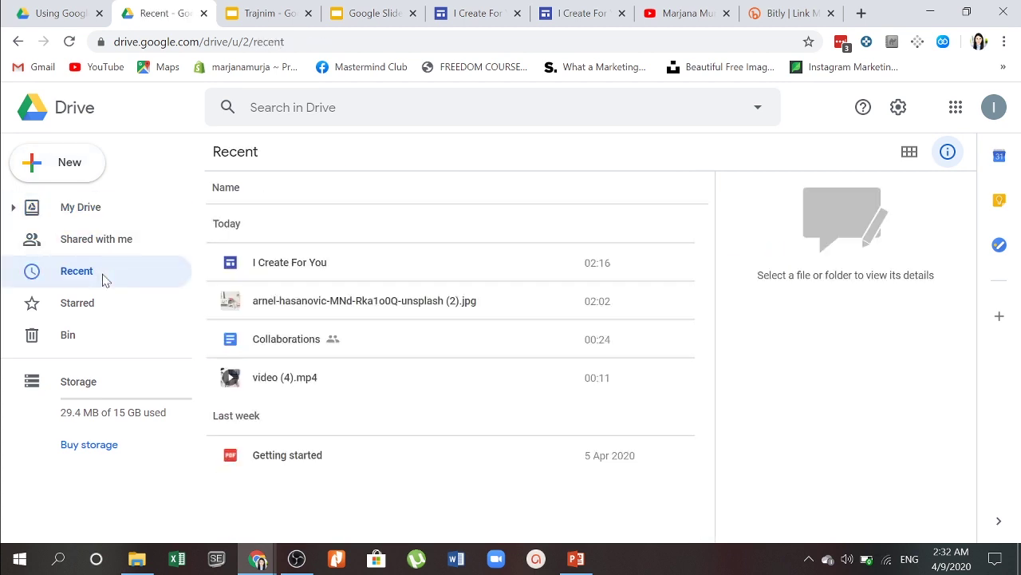
click(281, 12)
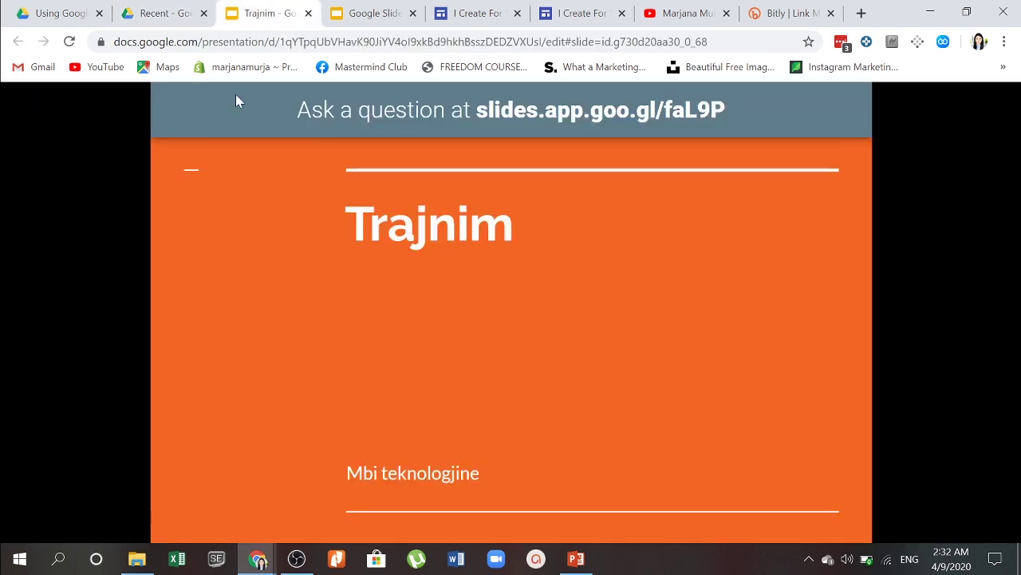
Step: Change the anonymous question's vote from thumbs-up to thumbs-down, then visit Google Slides home
click(483, 102)
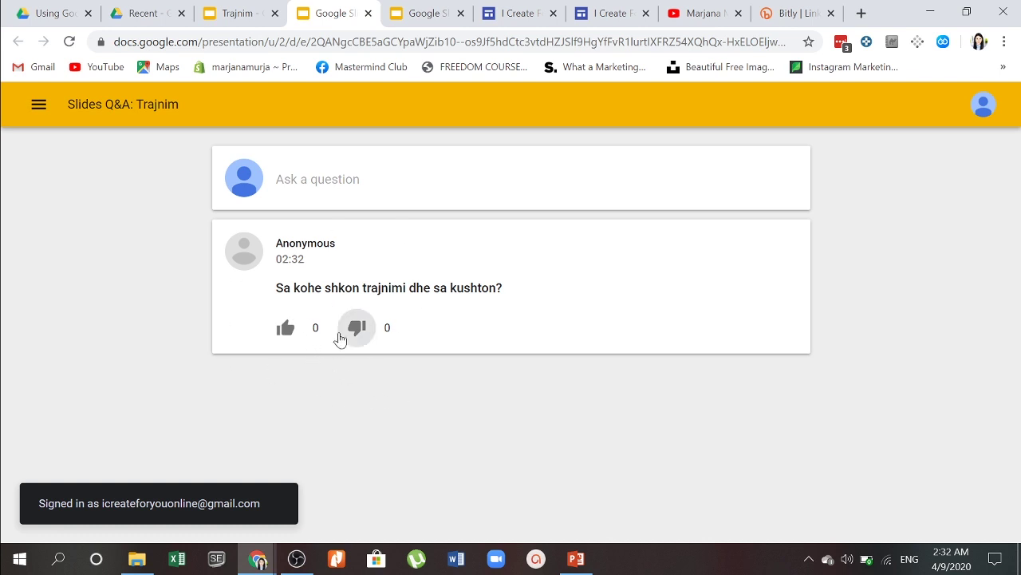
click(285, 333)
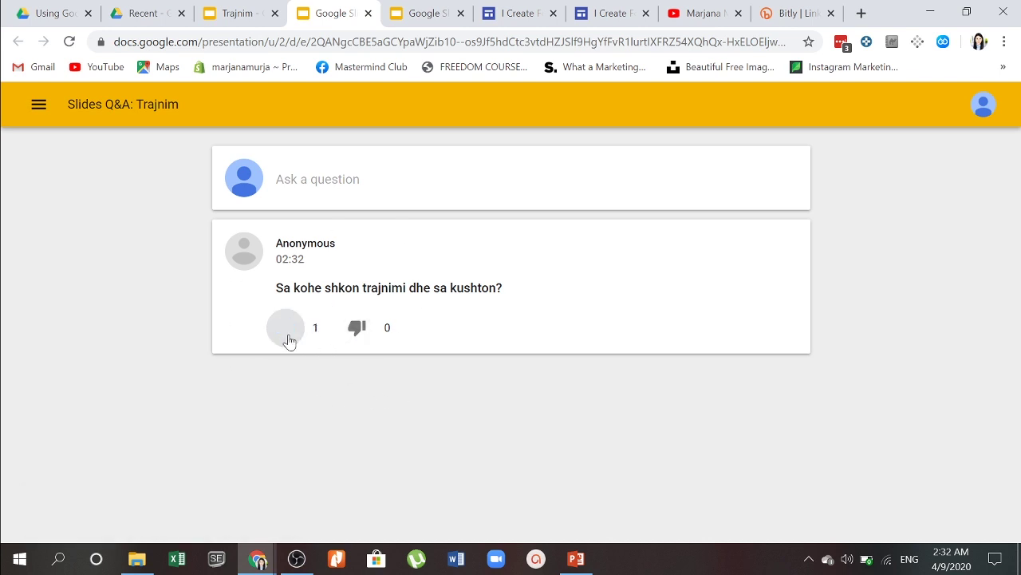
click(364, 330)
click(36, 104)
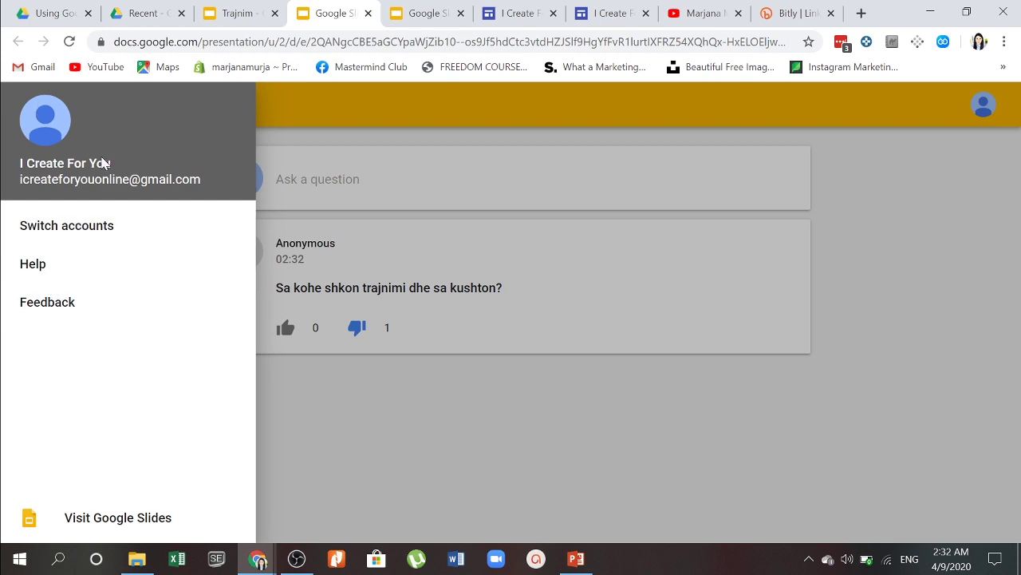
click(61, 525)
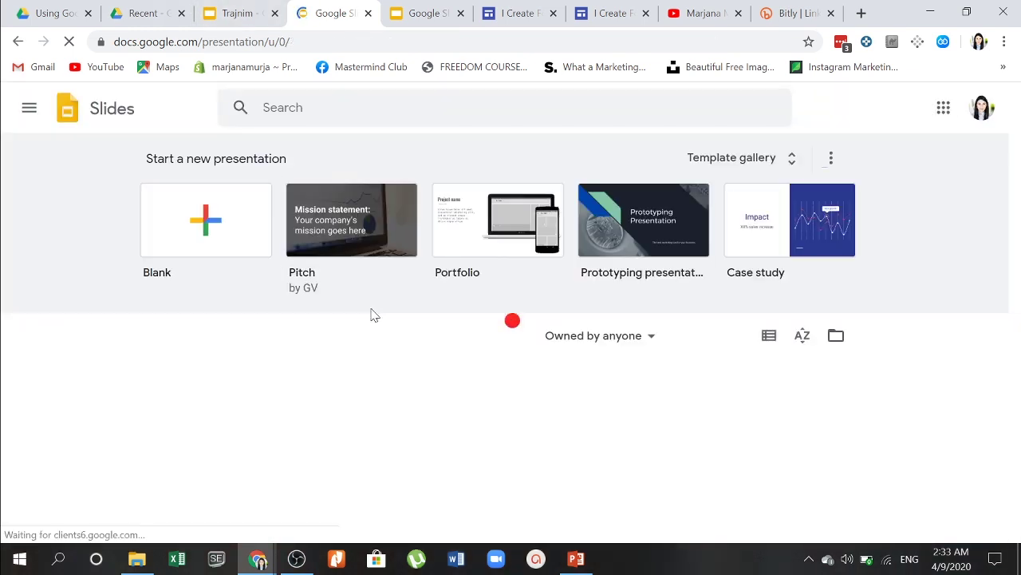
Step: Open Trajnim from Recent presentations and show the Present dropdown options
scroll(339, 376, down, 1)
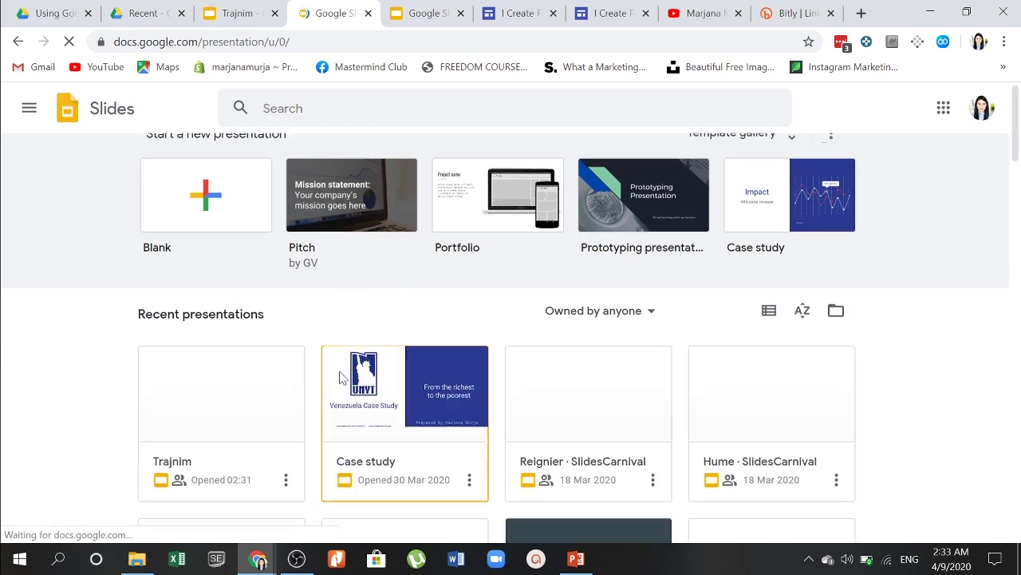
scroll(339, 376, down, 1)
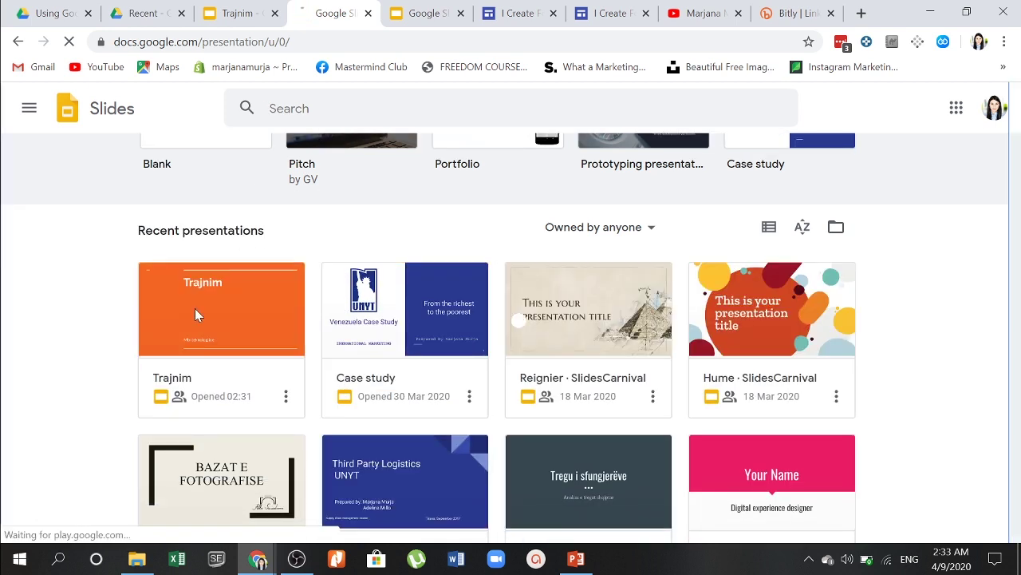
click(194, 308)
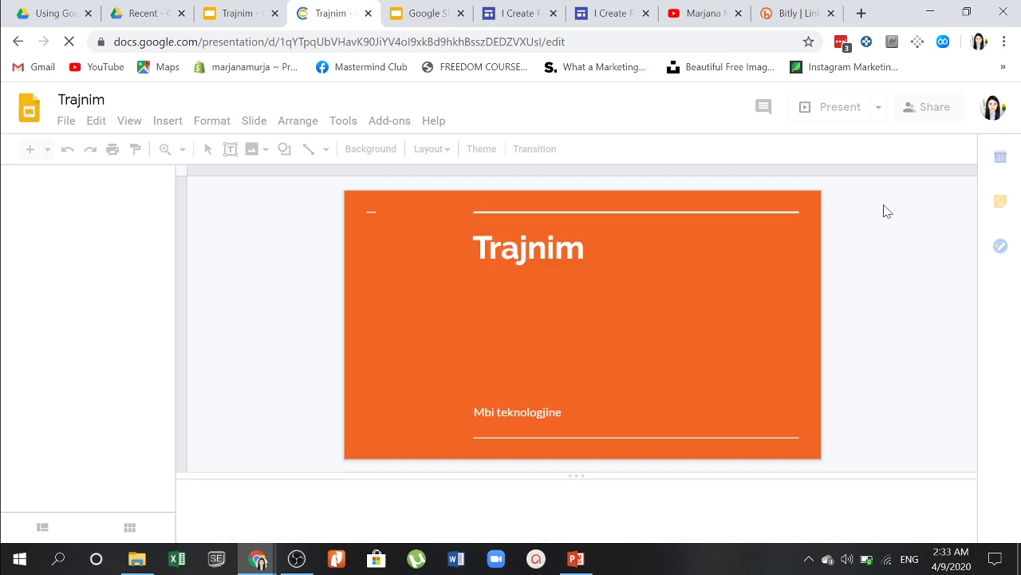
click(879, 110)
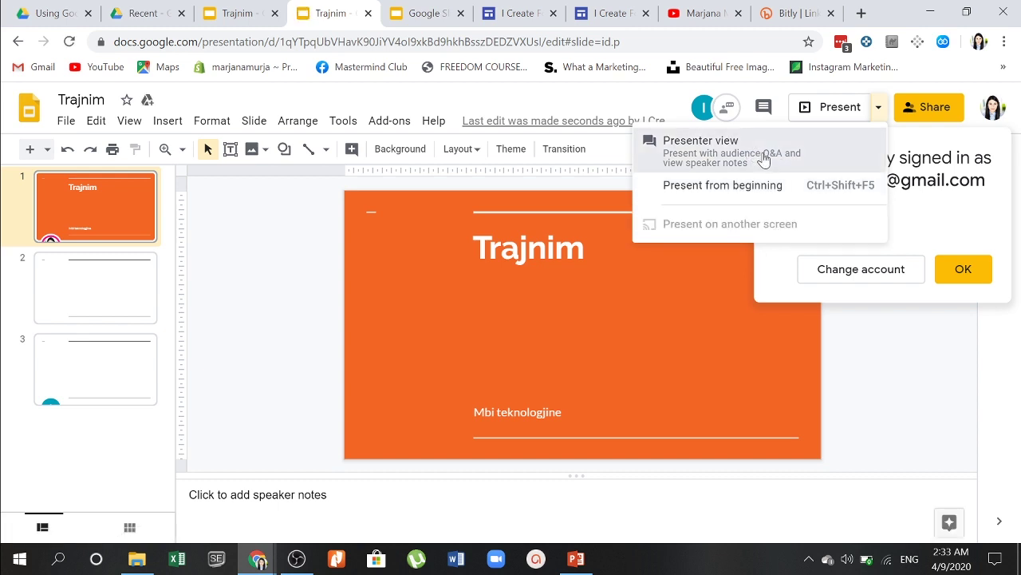
Step: Present Trajnim in presenter view, continue the 9 Apr Q&A session, then close the presenter window
click(764, 160)
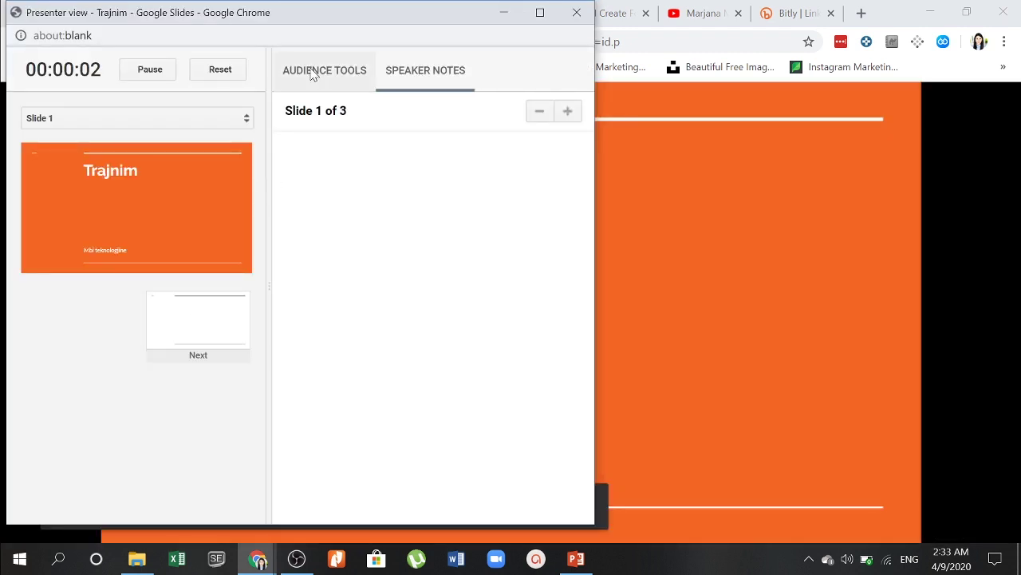
click(312, 71)
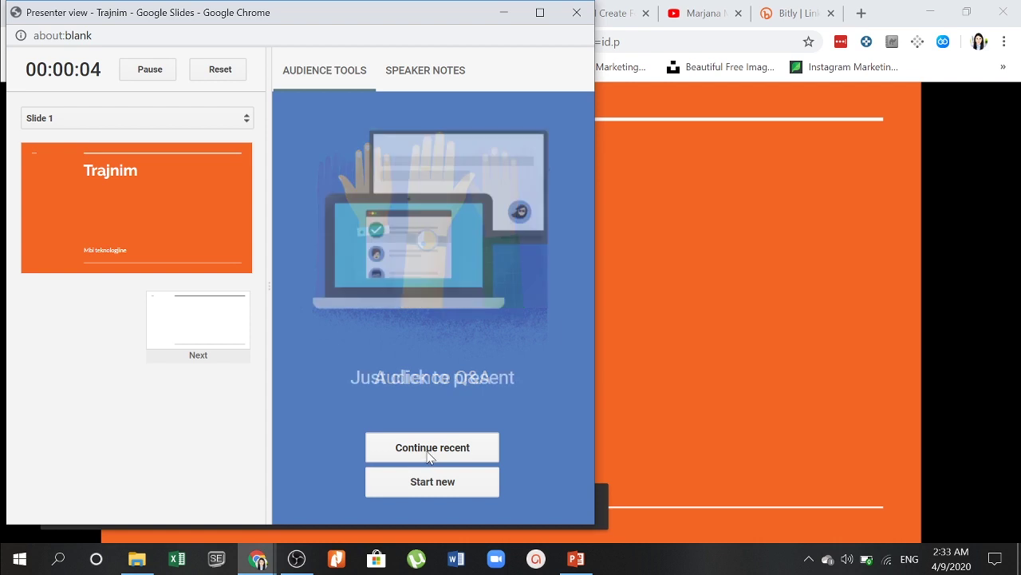
click(431, 451)
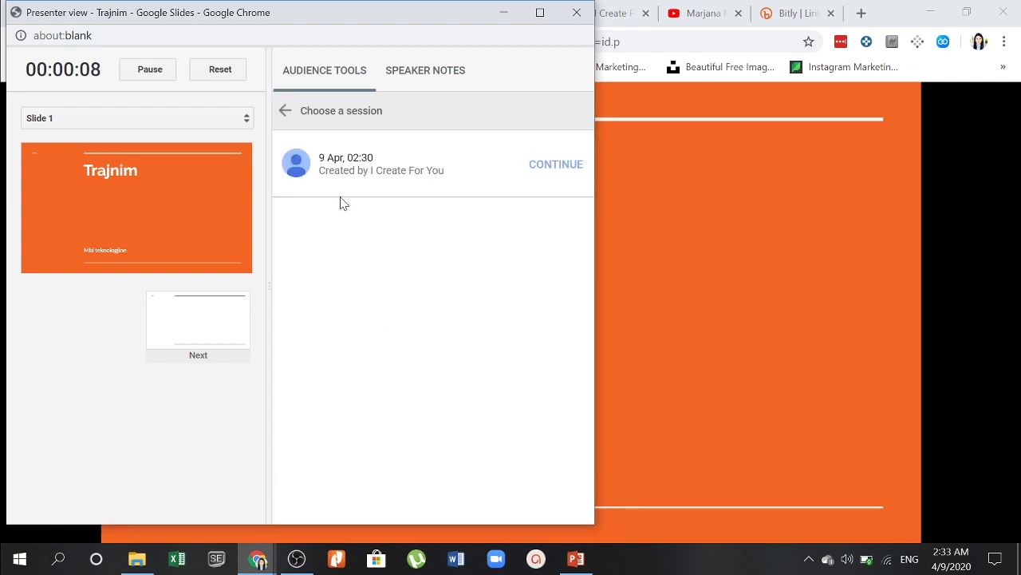
click(561, 166)
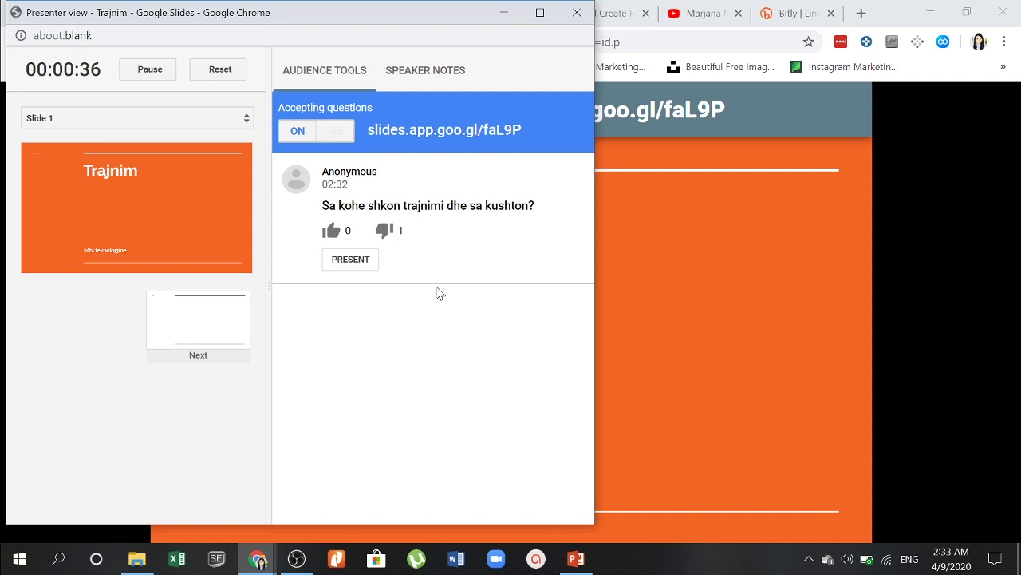
click(571, 13)
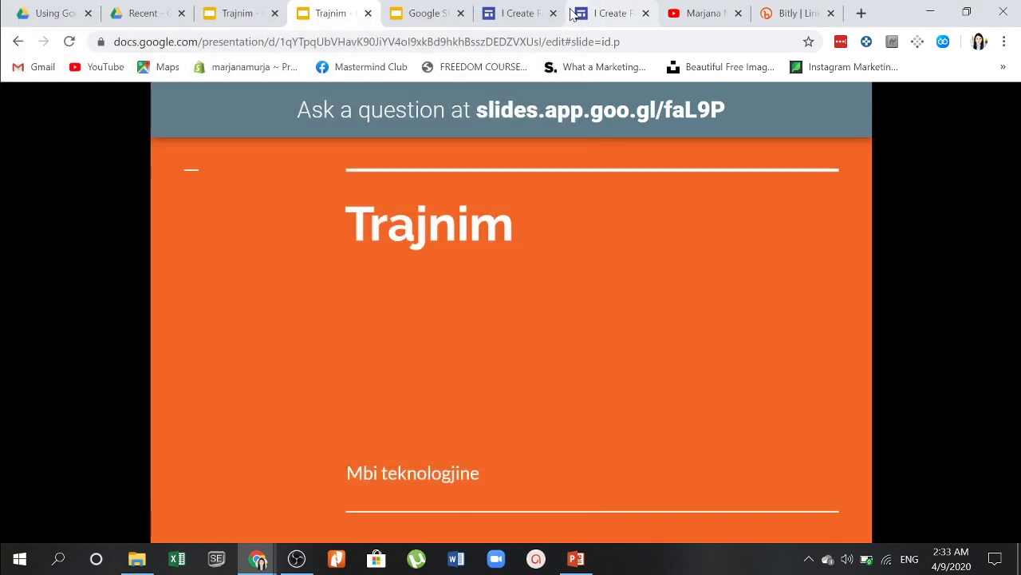
Step: Close the duplicate Trajnim and Slides home tabs and return to the Drive tab
click(367, 13)
click(367, 13)
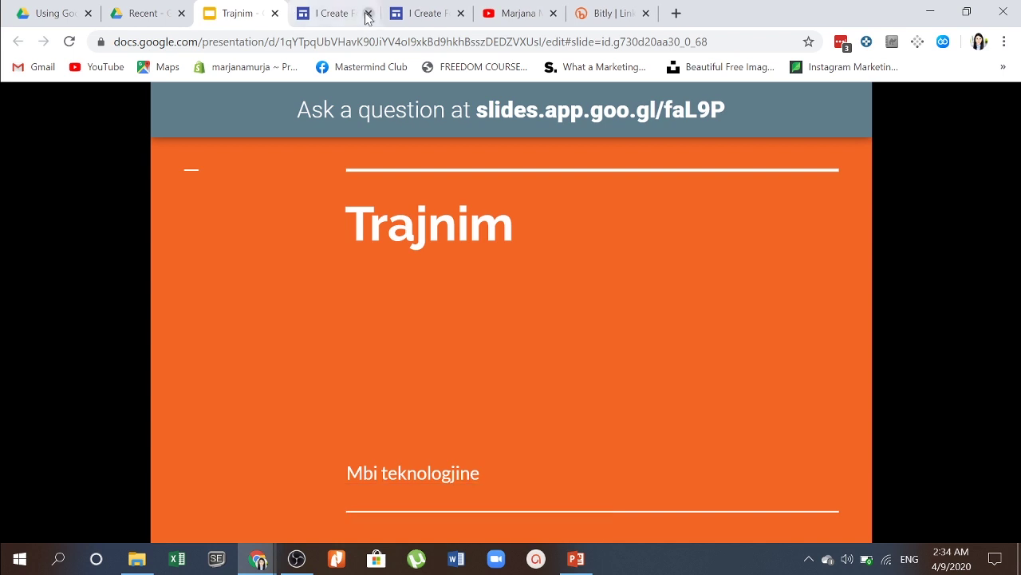
click(151, 8)
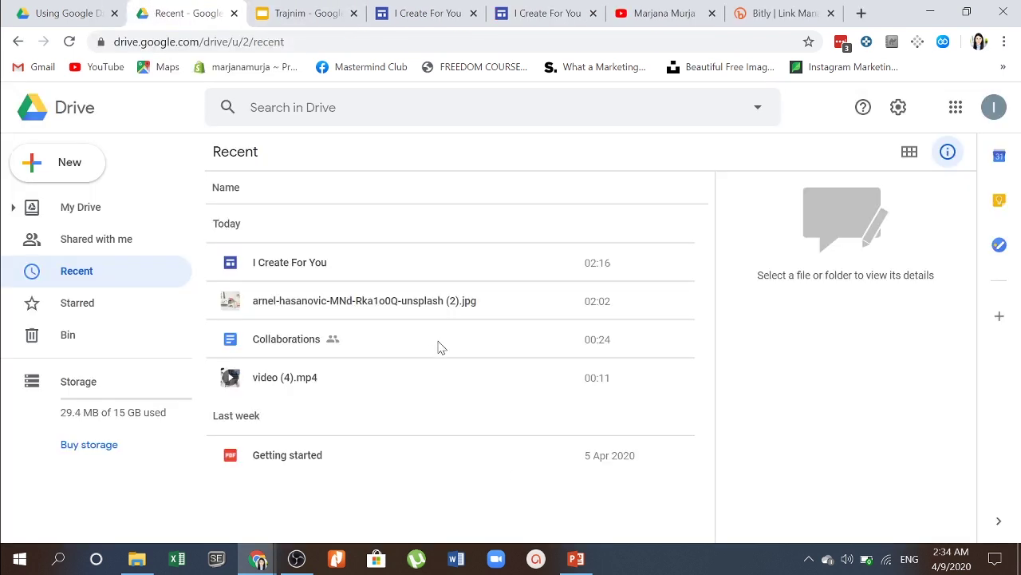
Step: Browse Starred, then My Drive, and start a search in Drive
click(130, 309)
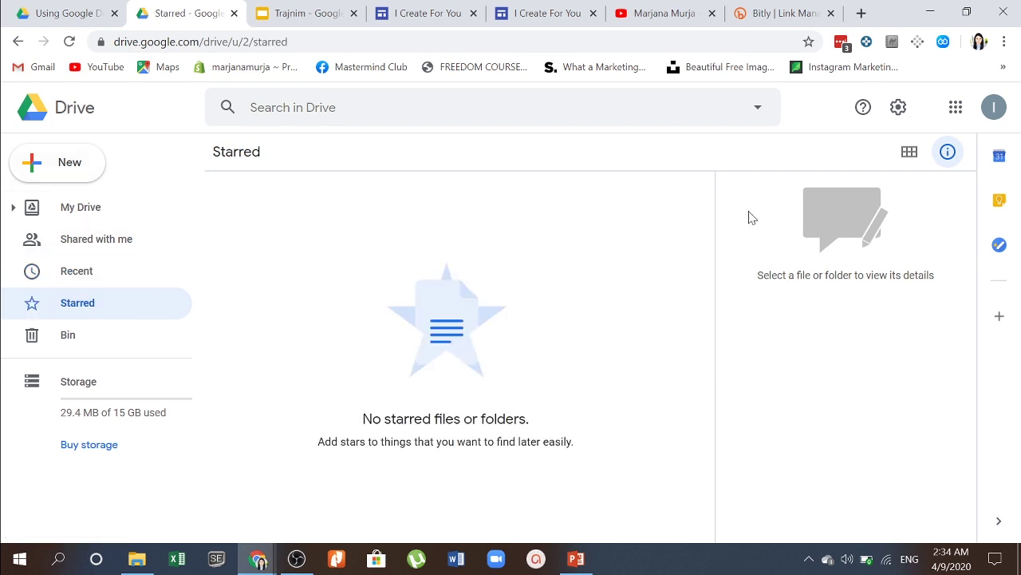
click(999, 108)
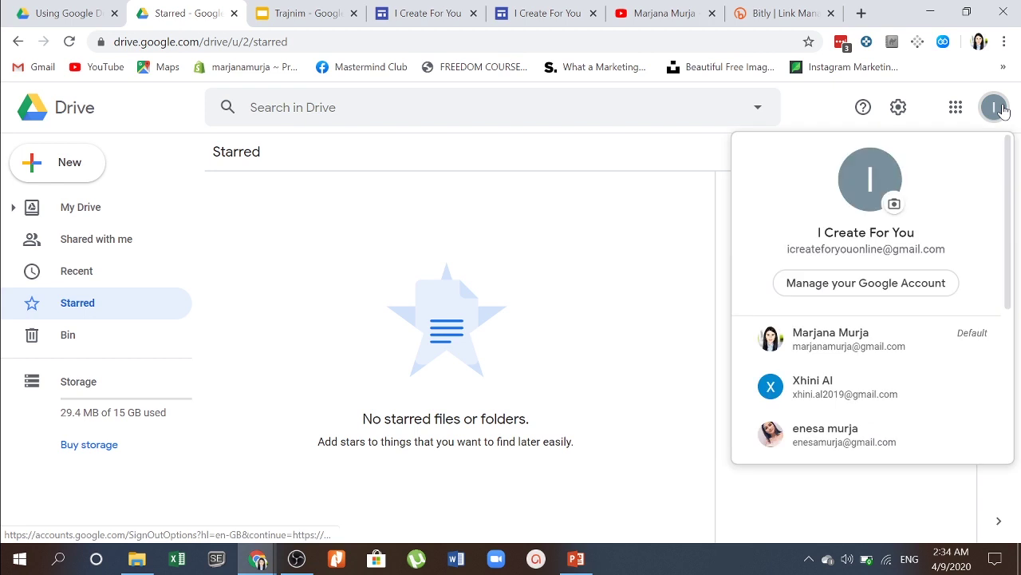
click(1002, 110)
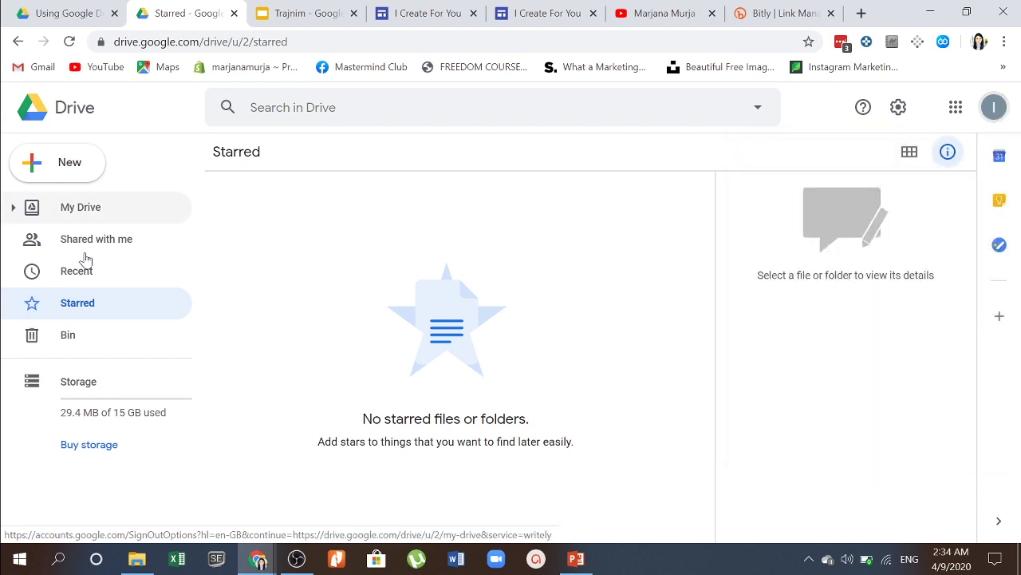
click(84, 213)
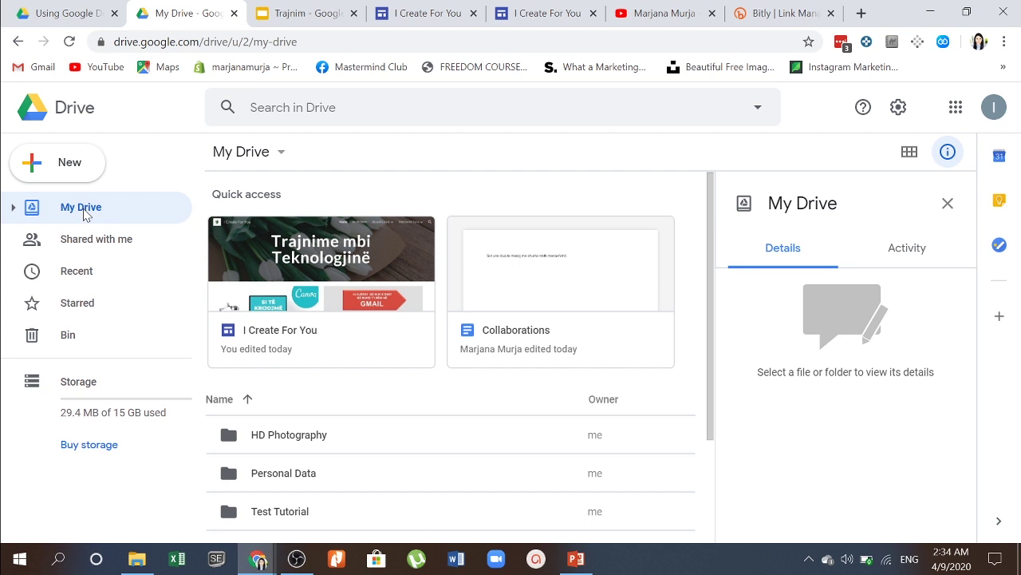
click(335, 109)
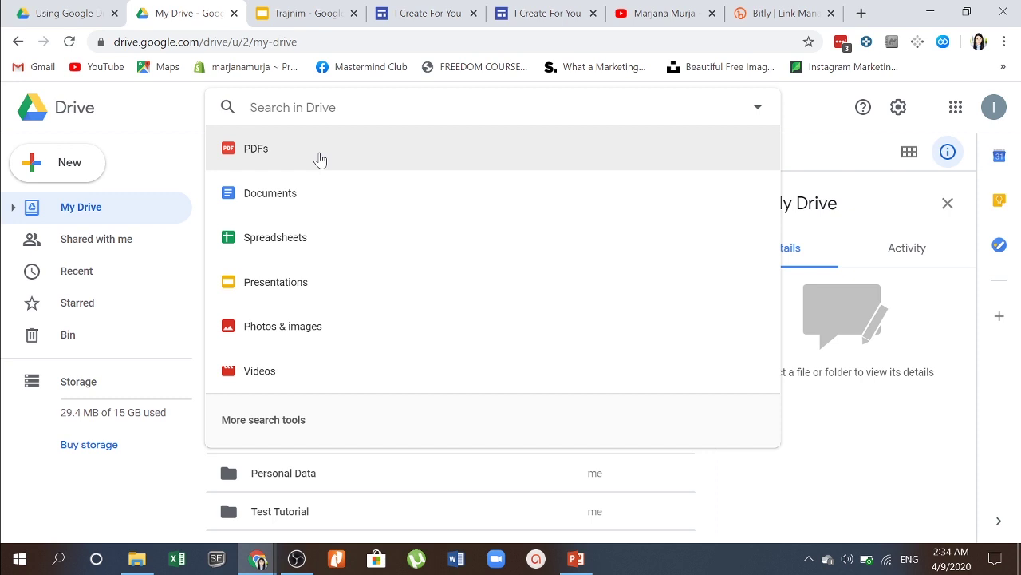
Step: Open the advanced search options from More search tools and close them again
click(302, 420)
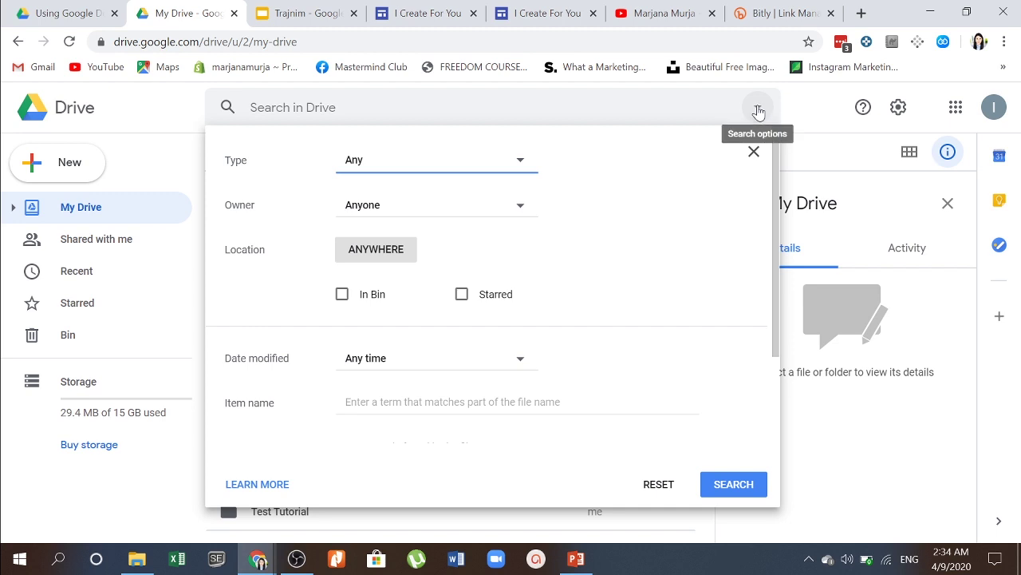
click(754, 151)
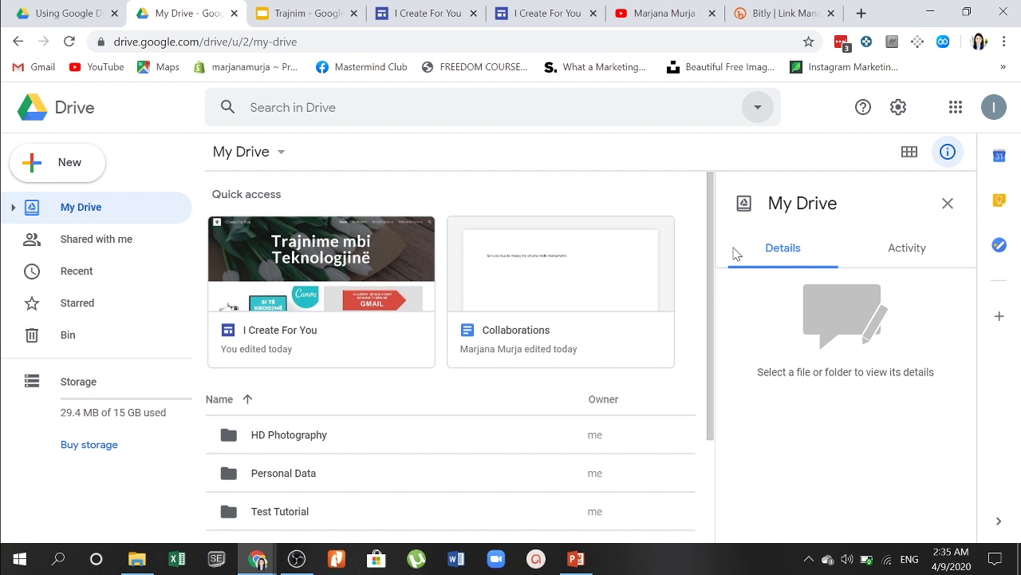
Step: Check the I Create For You site editor, then open the published site's tab
click(435, 10)
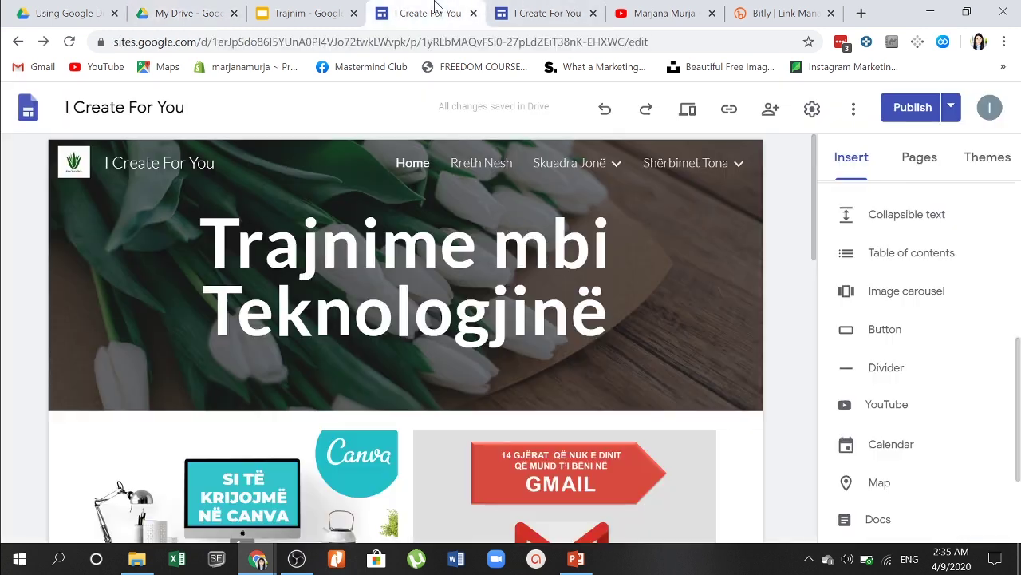
scroll(406, 335, down, 1)
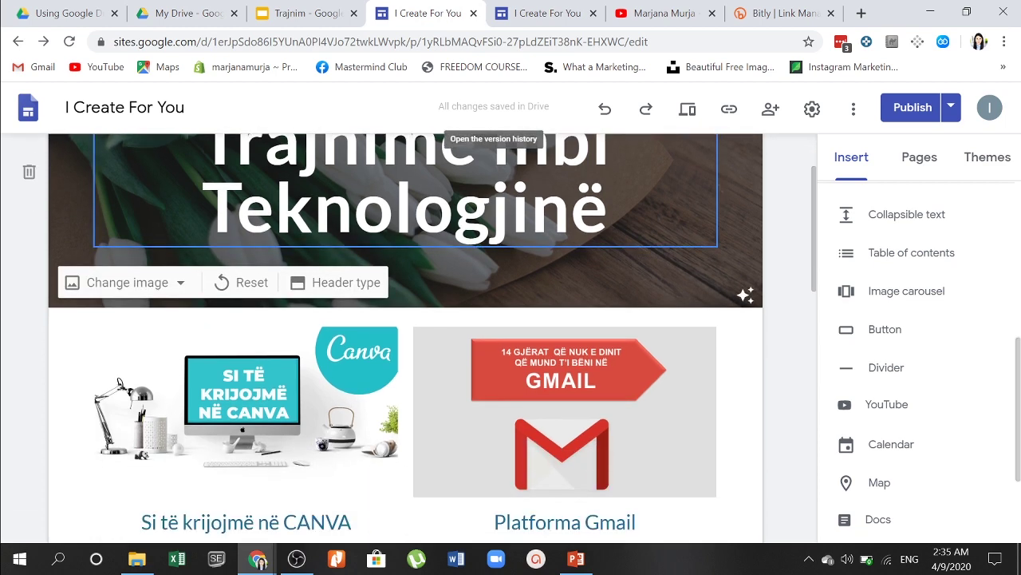
click(582, 11)
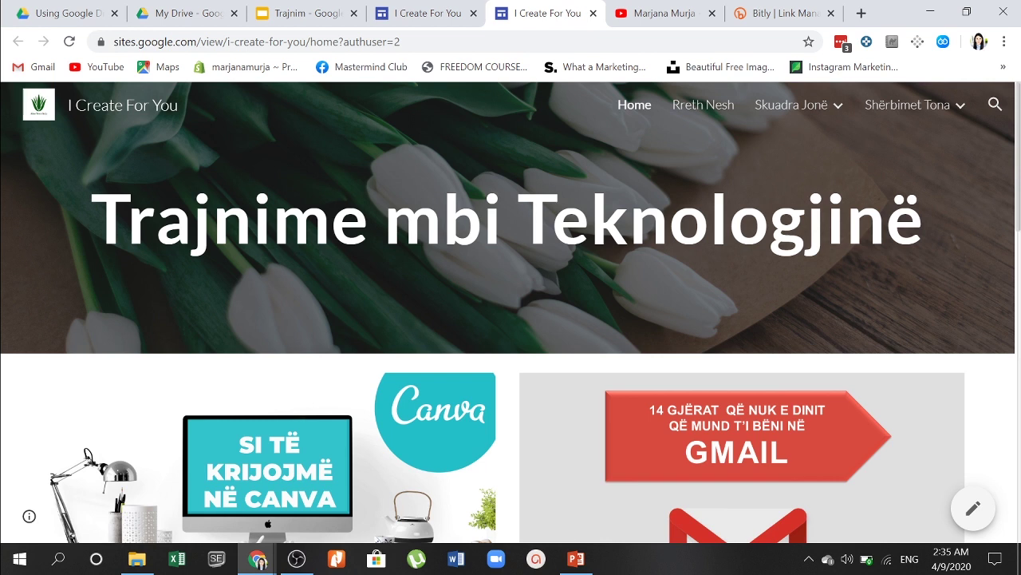